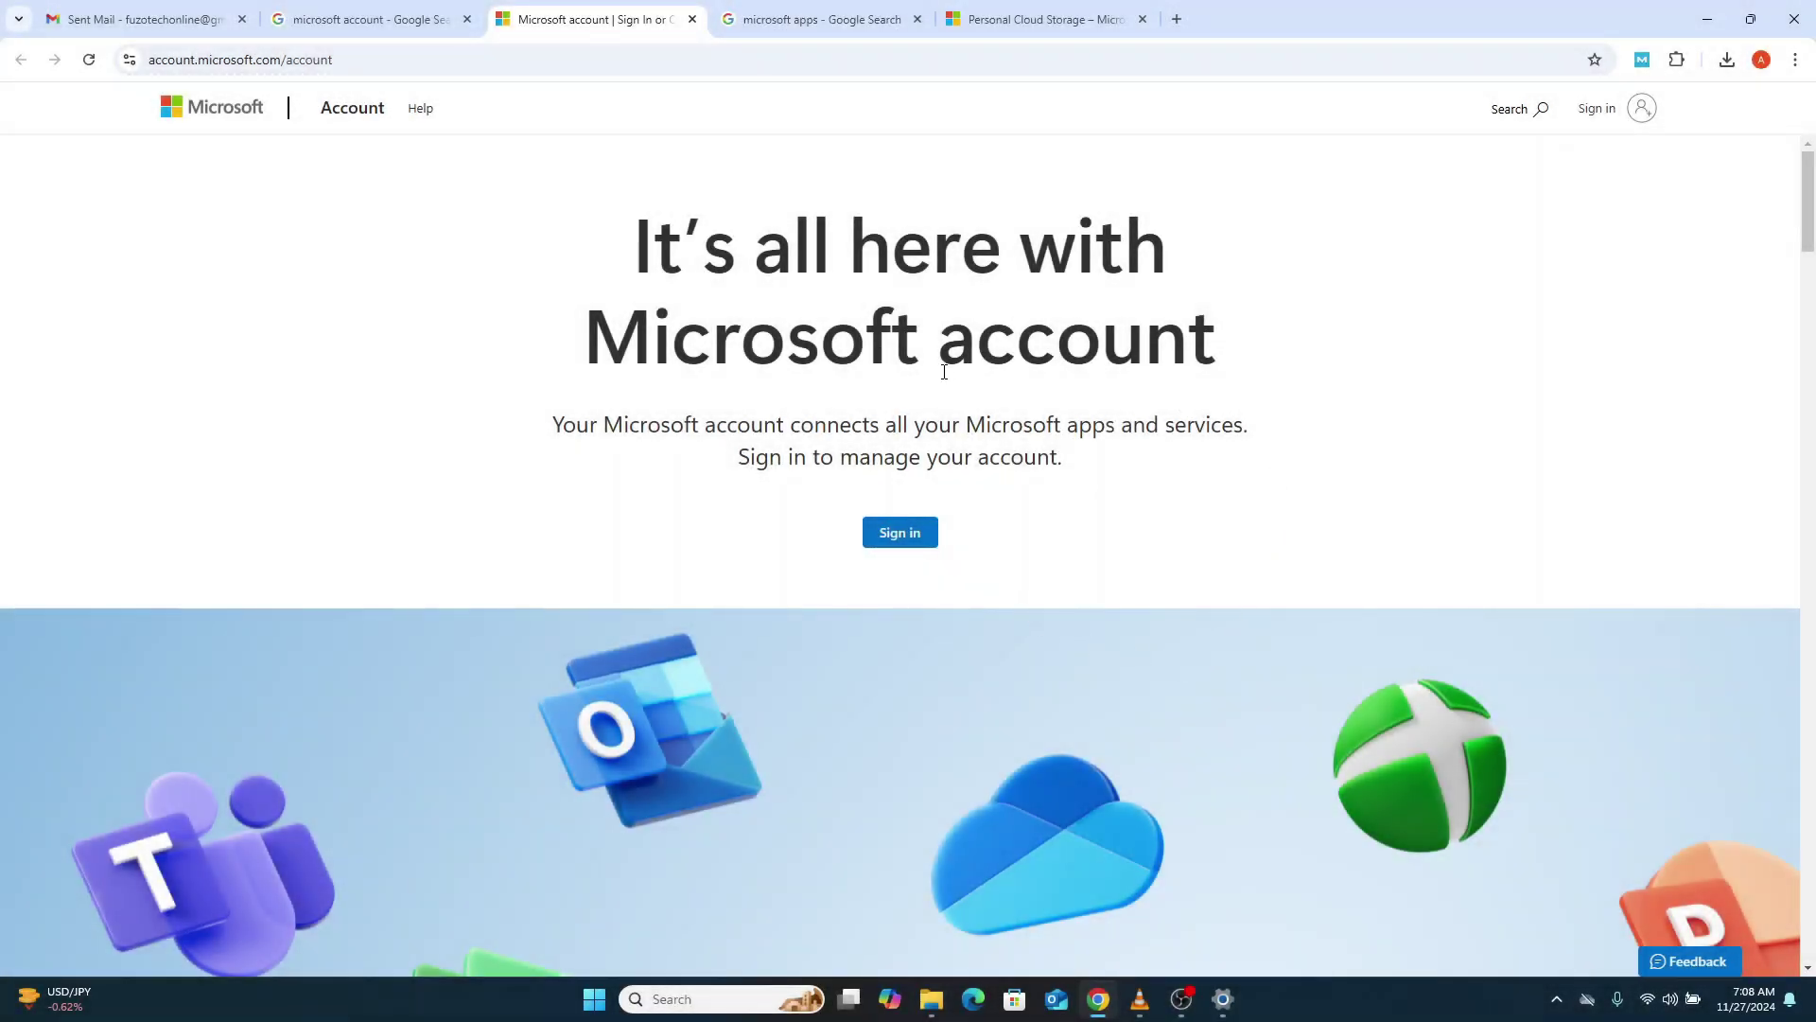
# Scroll the current page and highlight the Microsoft account heading text.
pyautogui.scroll(-1, 940, 374)
pyautogui.moveTo(584, 257); pyautogui.dragTo(1237, 262)
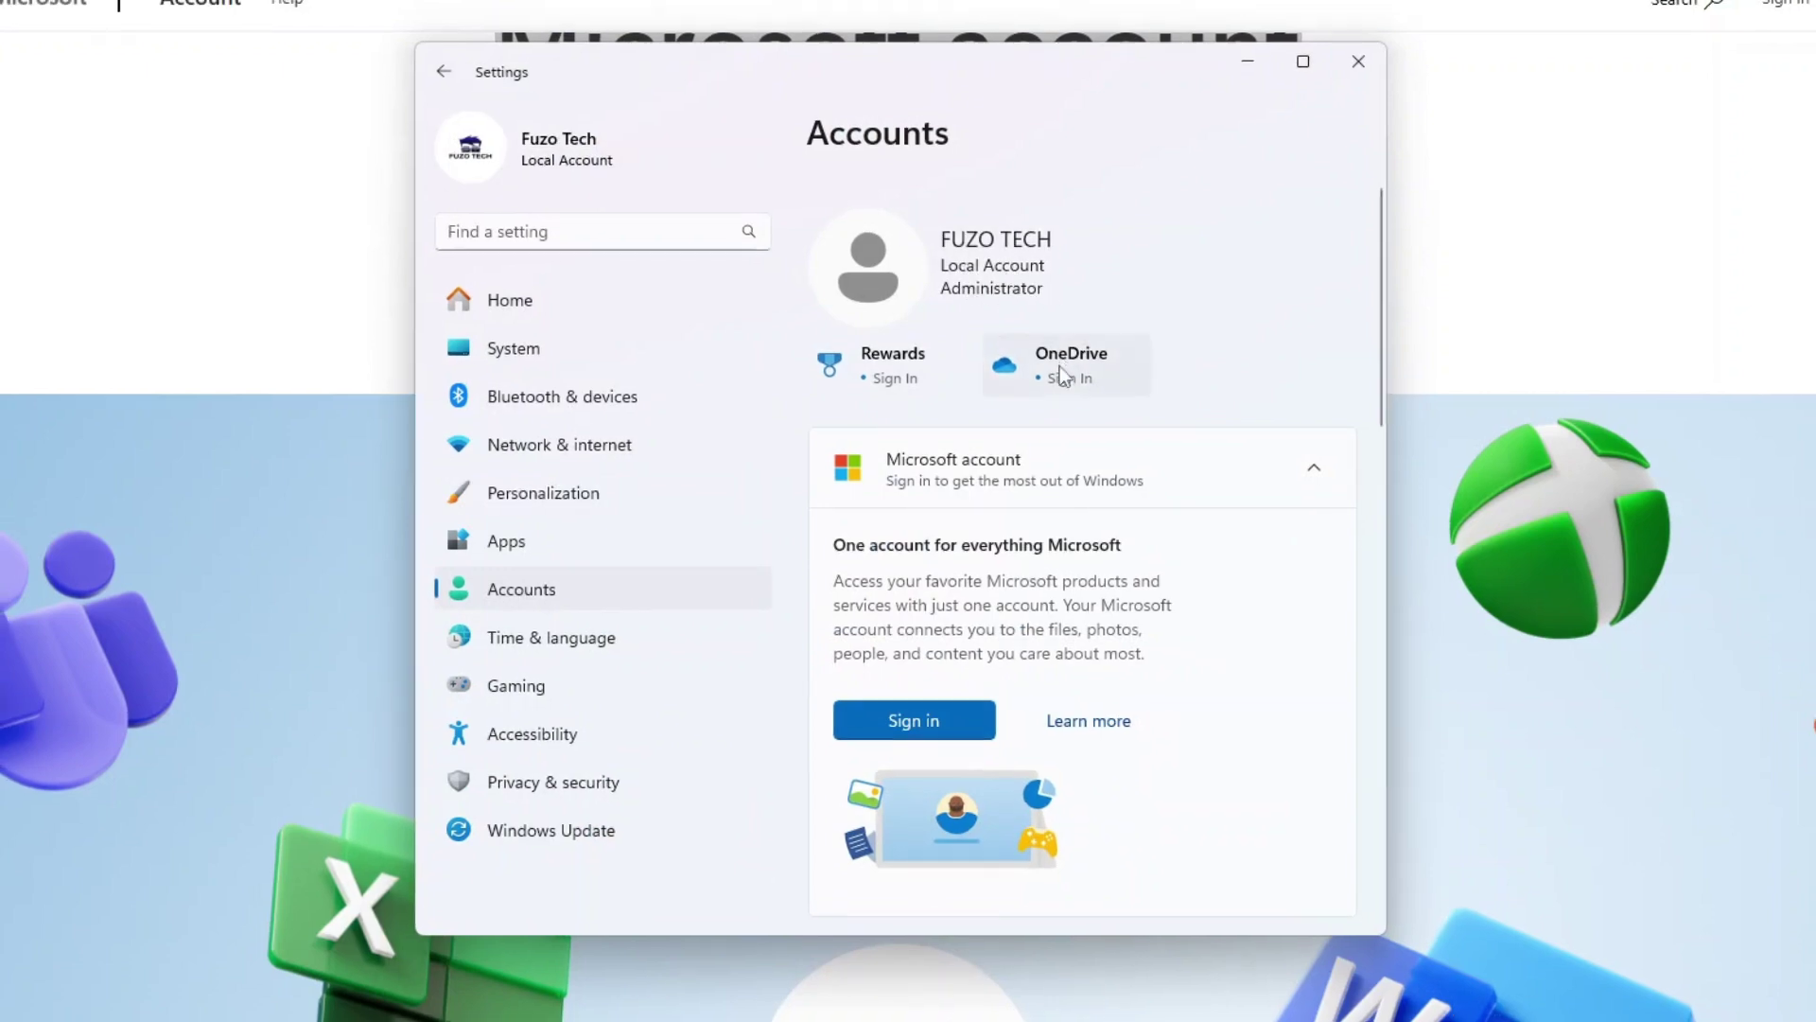
pyautogui.scroll(-5, 1054, 373)
pyautogui.scroll(5, 1053, 405)
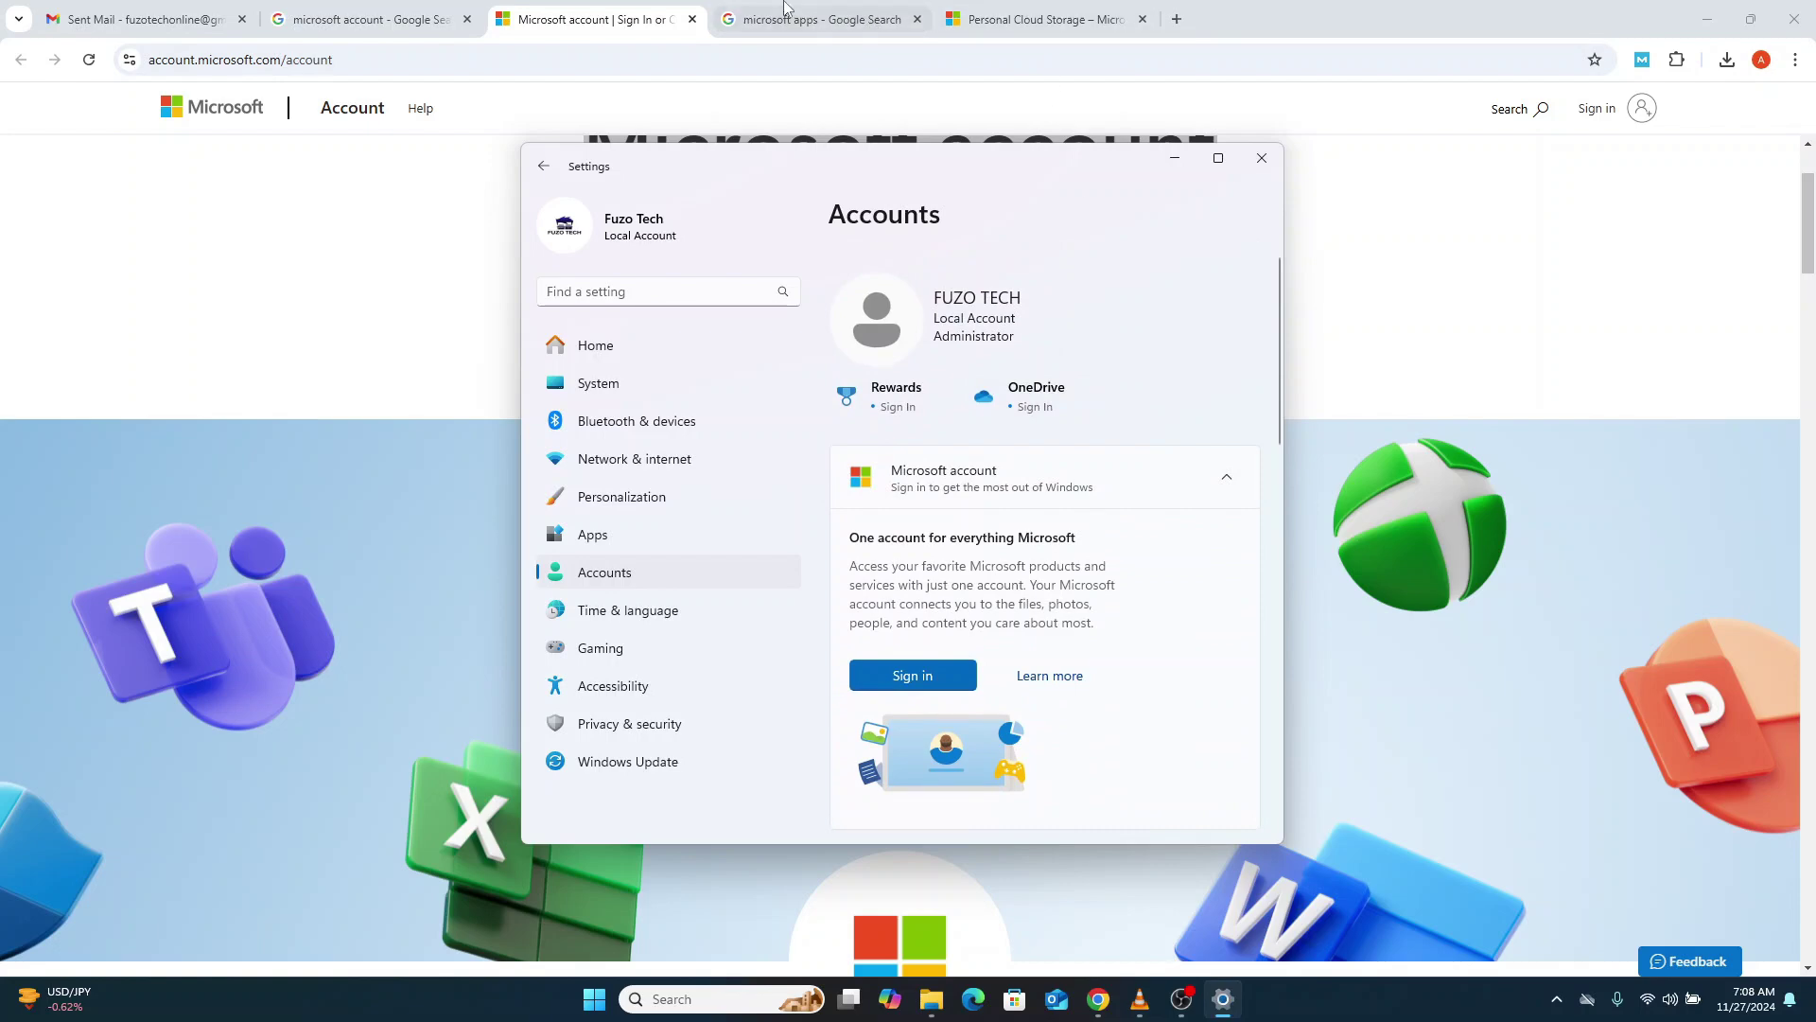
# Switch from the Microsoft apps search results to the OneDrive cloud storage page and scroll through it.
pyautogui.click(809, 21)
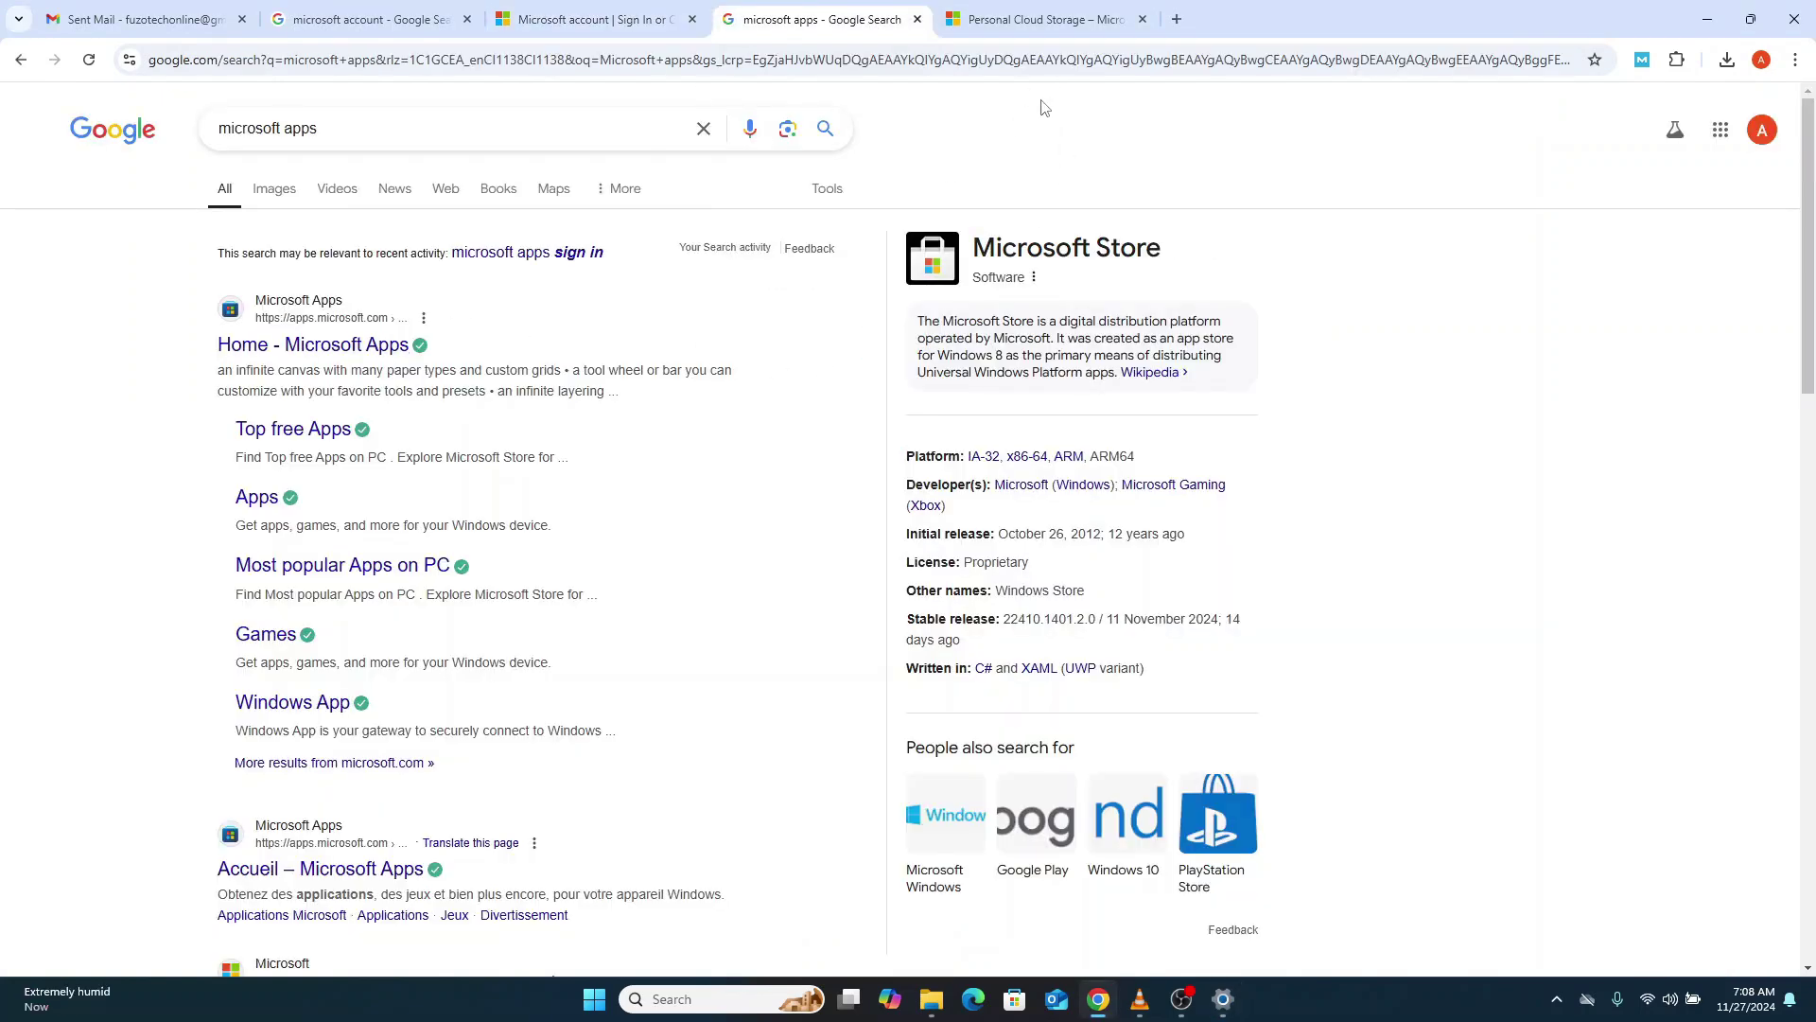
pyautogui.click(1040, 19)
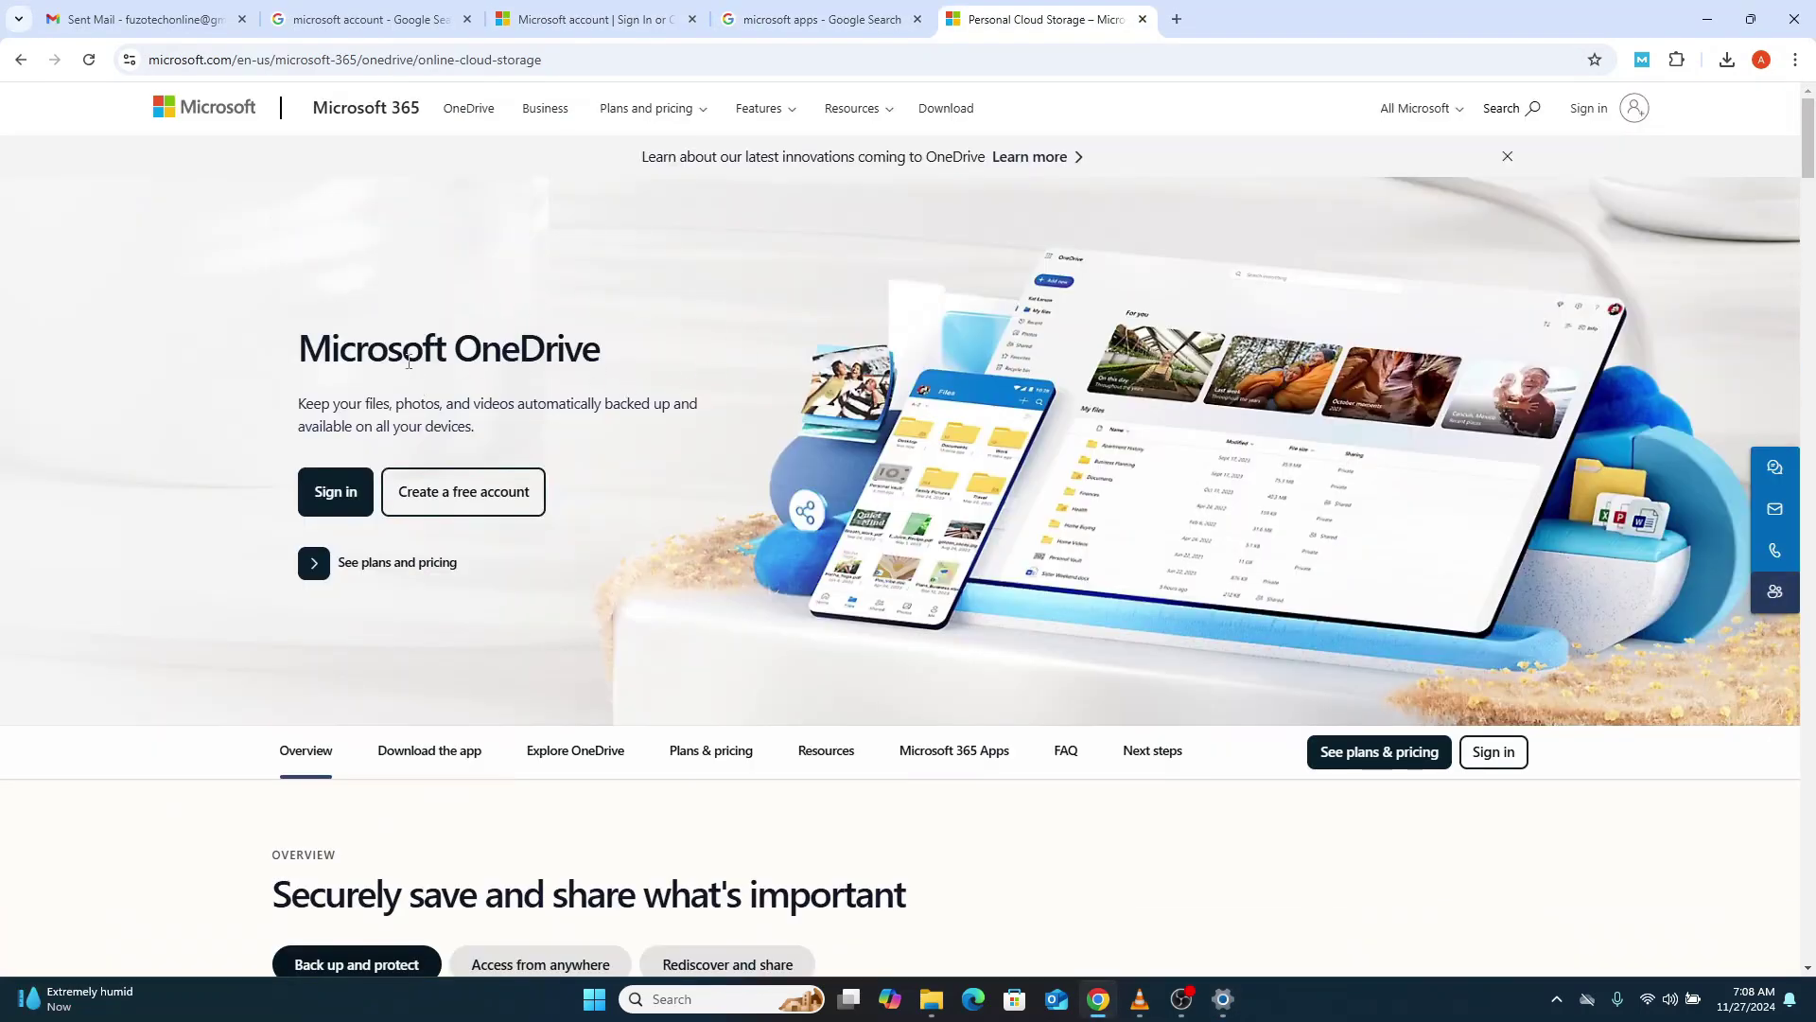
pyautogui.scroll(-4, 1362, 556)
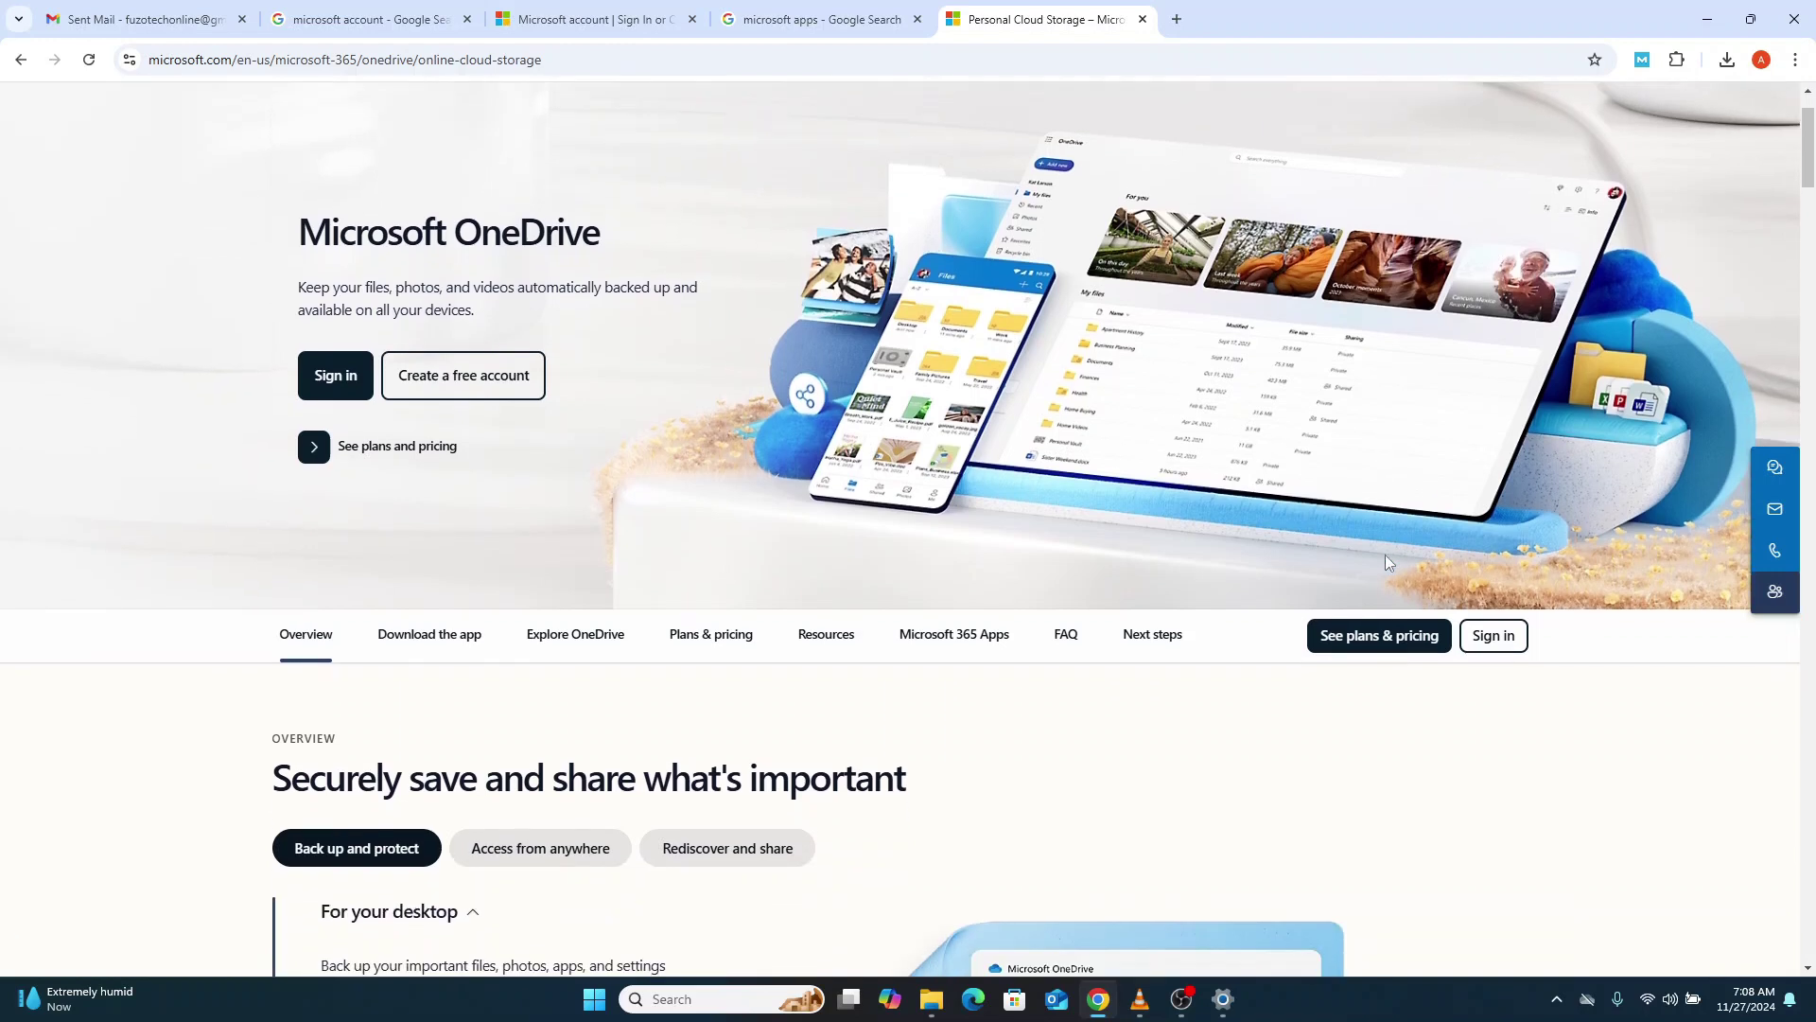
pyautogui.scroll(-5, 1360, 562)
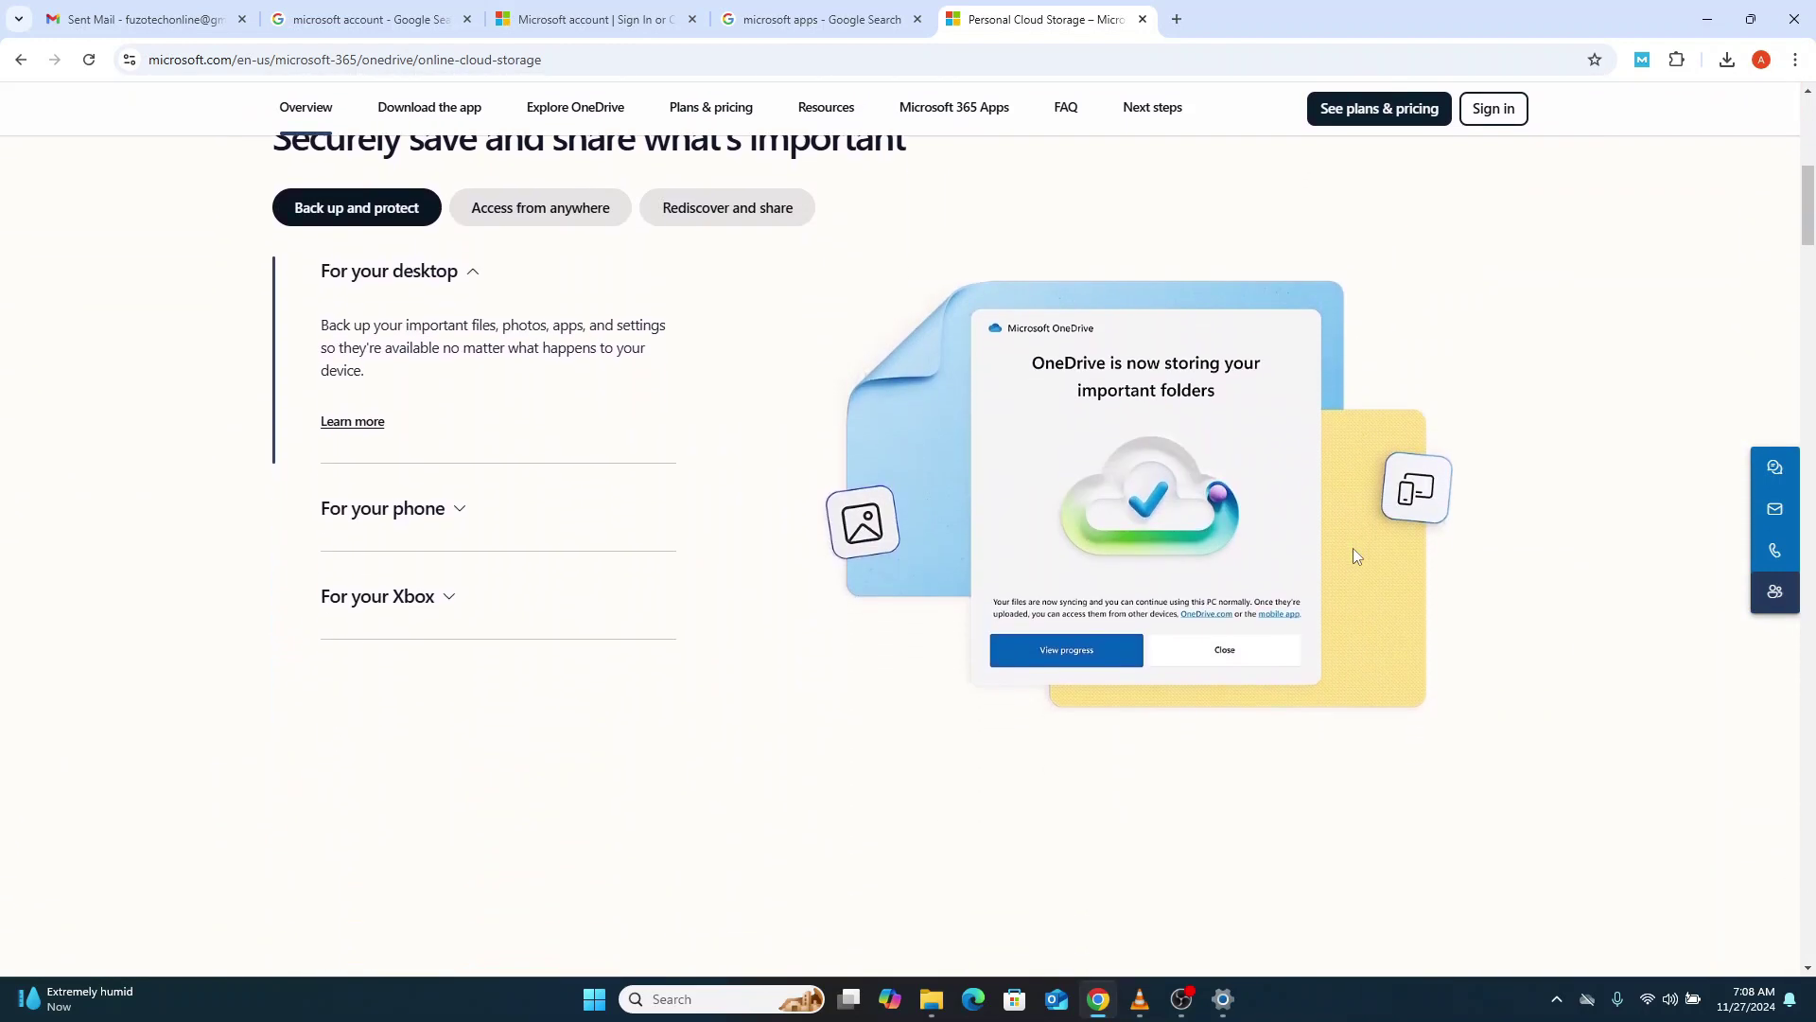
pyautogui.scroll(-6, 1354, 549)
pyautogui.scroll(-5, 1353, 551)
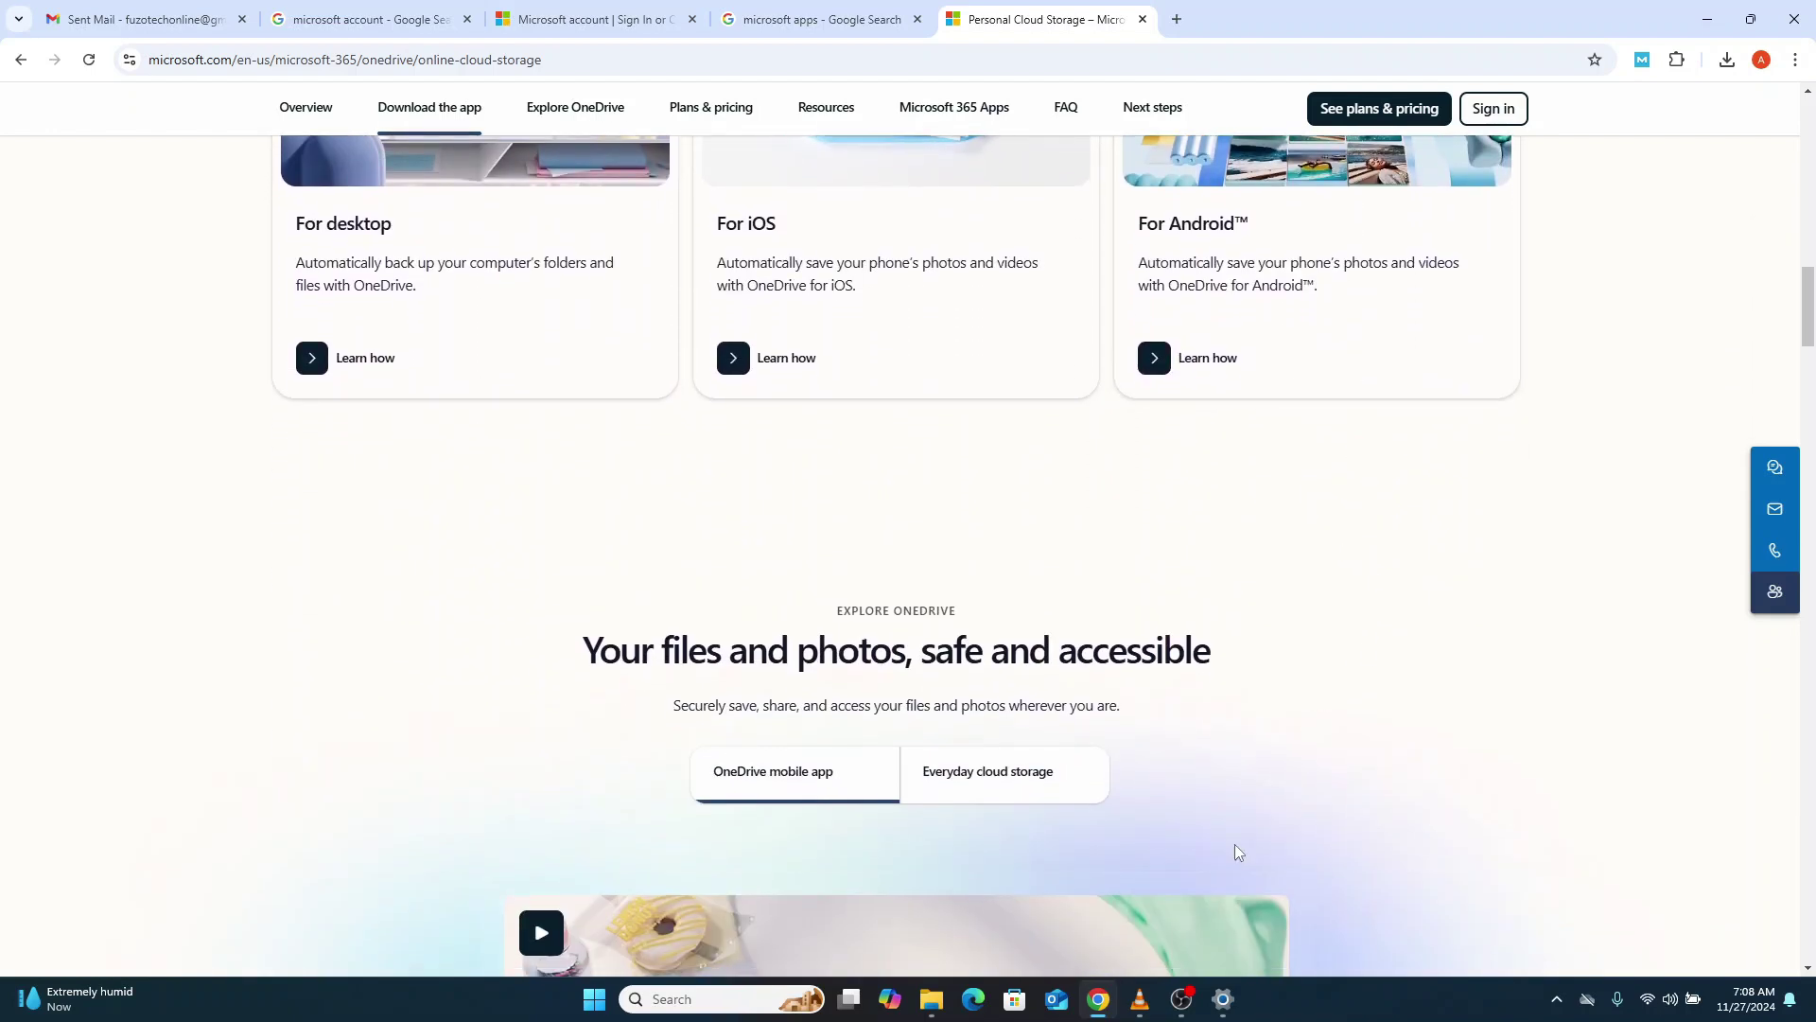
pyautogui.click(1219, 1002)
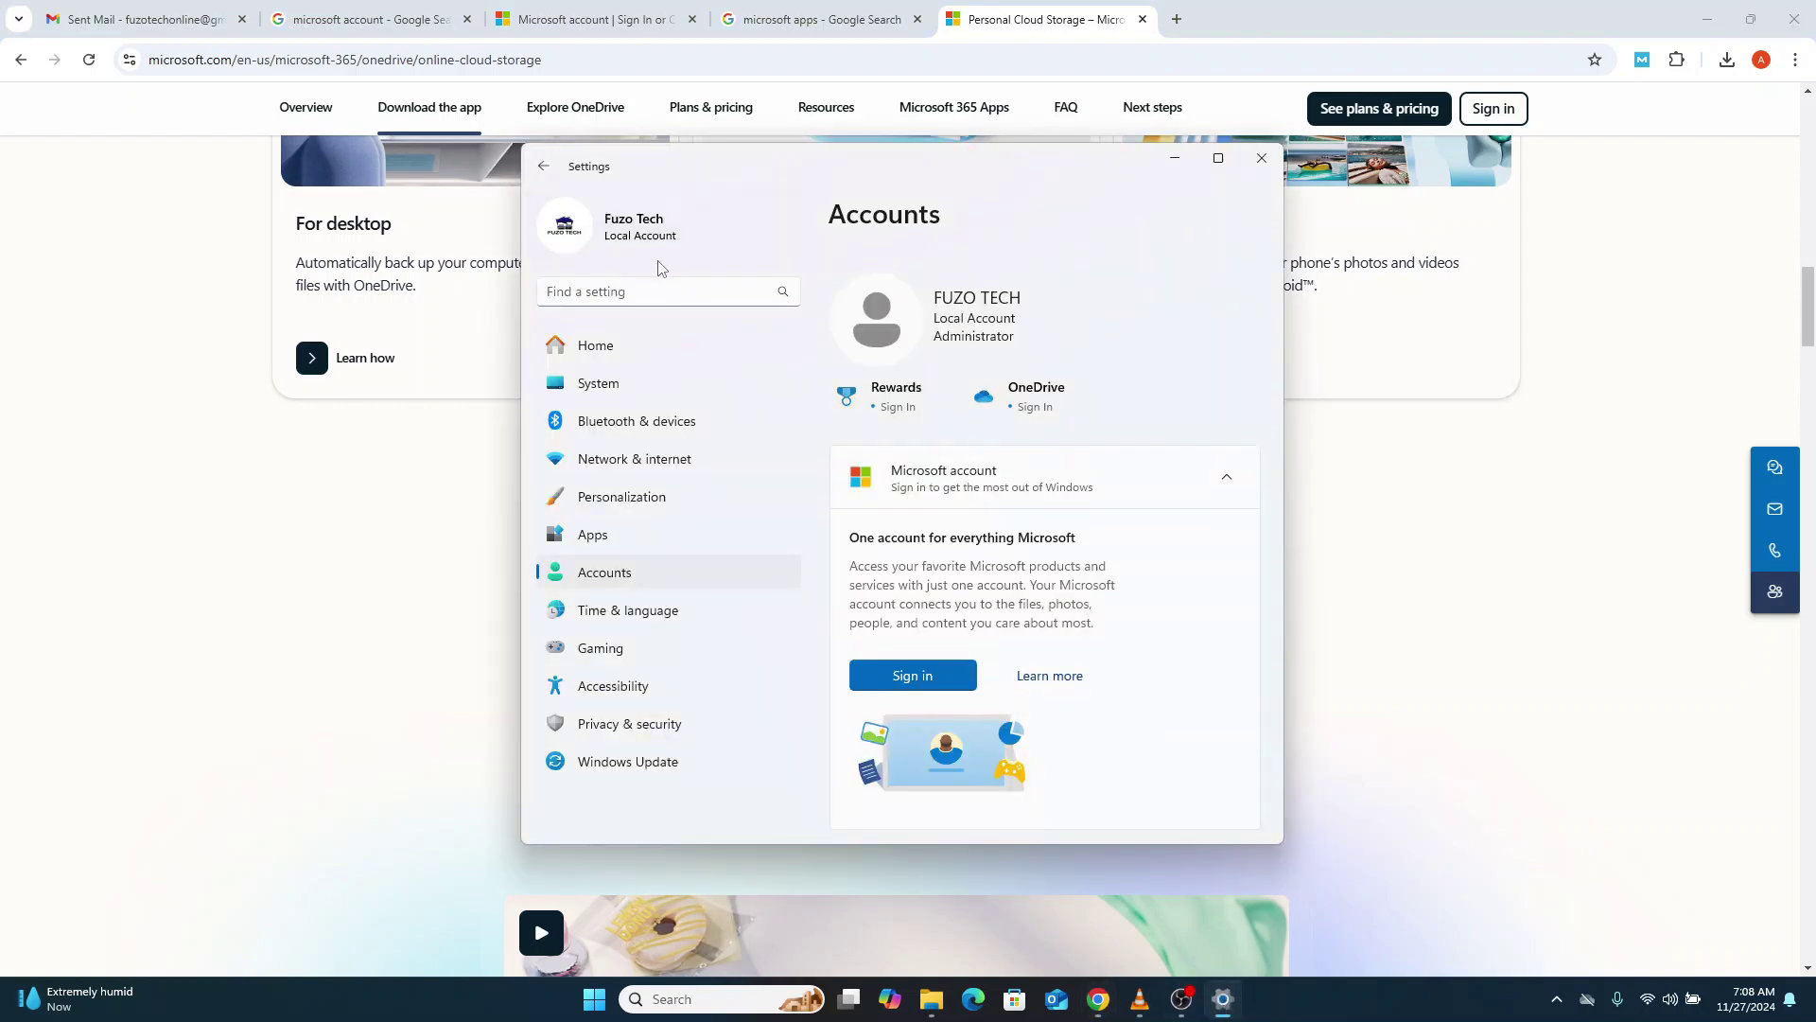
pyautogui.click(637, 385)
pyautogui.scroll(-10, 928, 663)
pyautogui.click(927, 780)
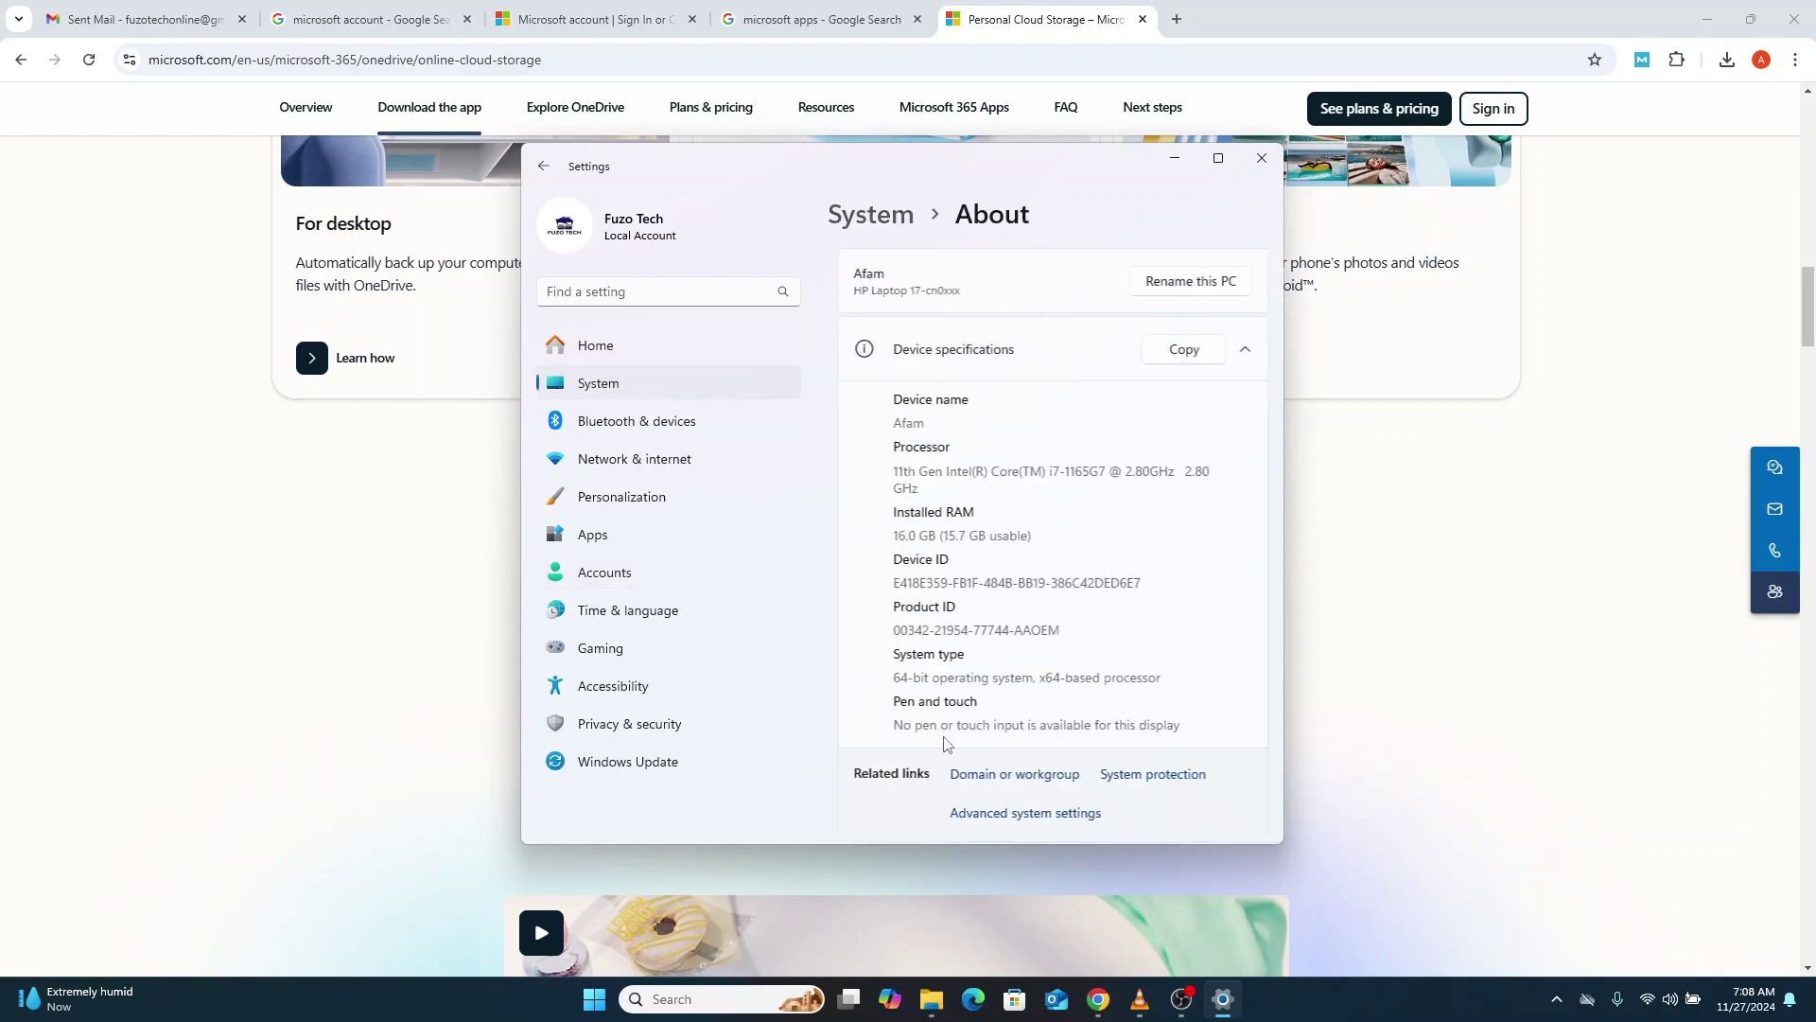
pyautogui.scroll(-4, 944, 521)
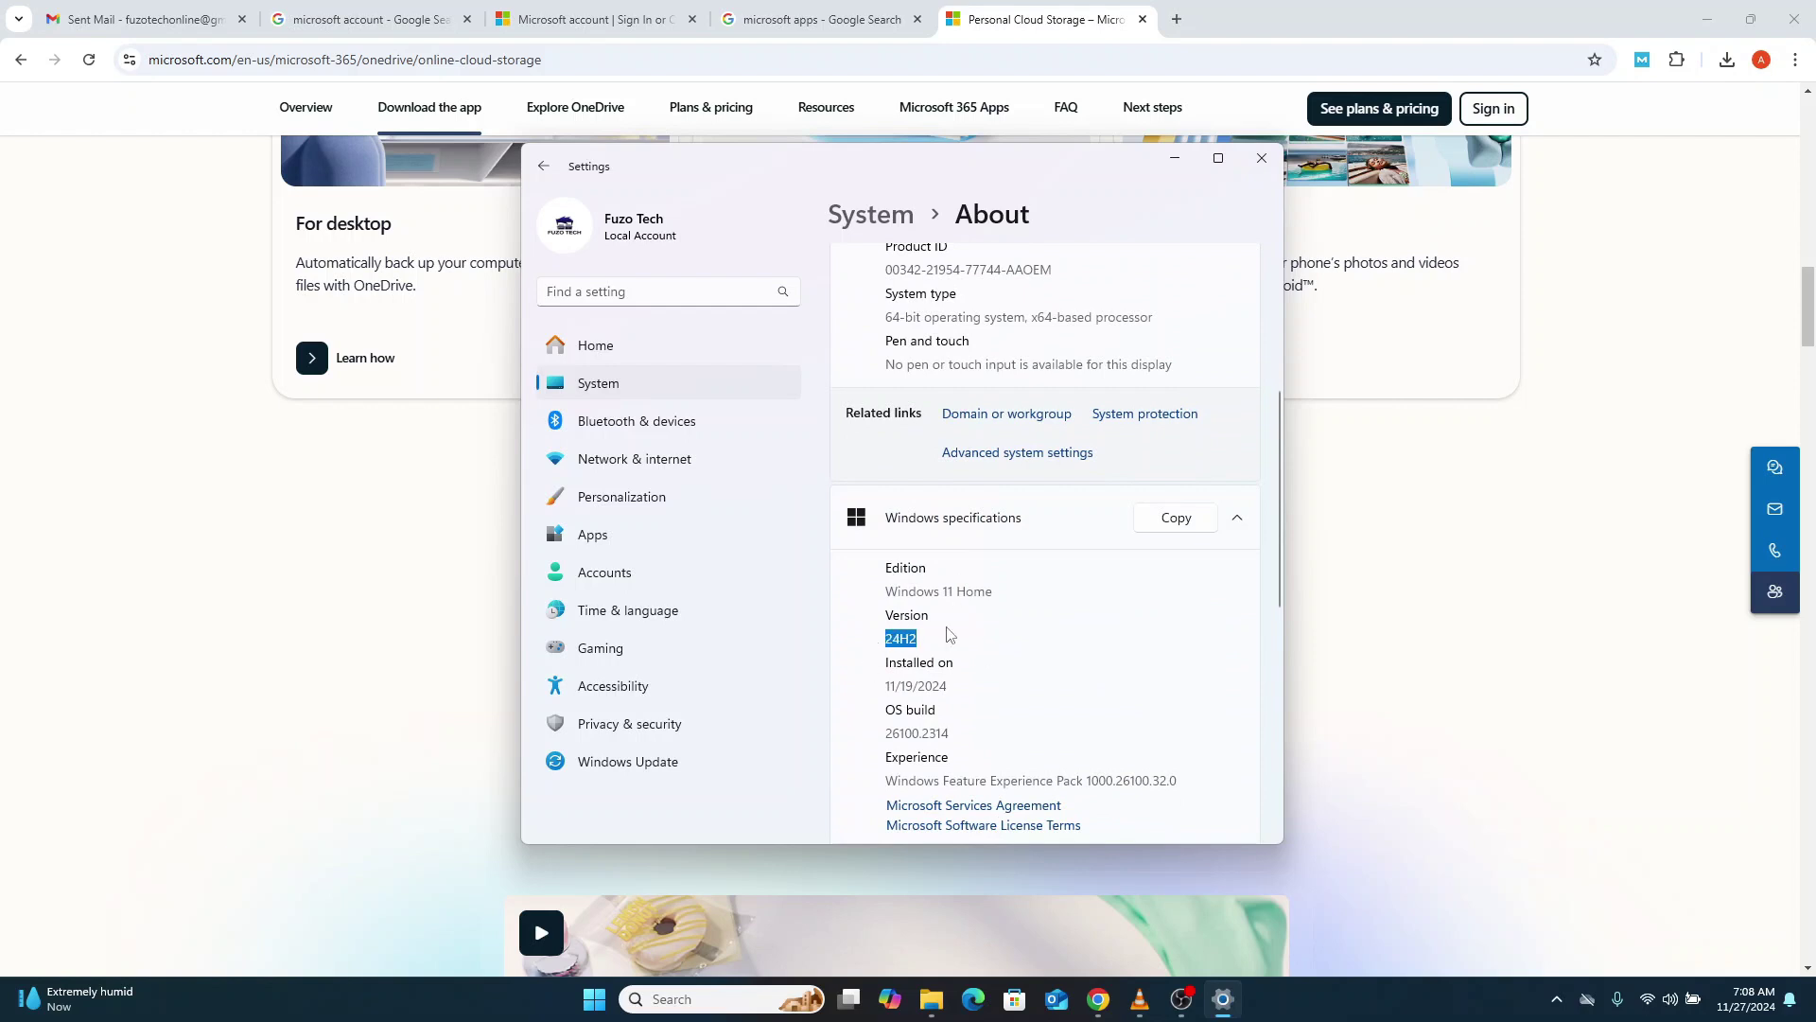
pyautogui.scroll(-1, 1056, 594)
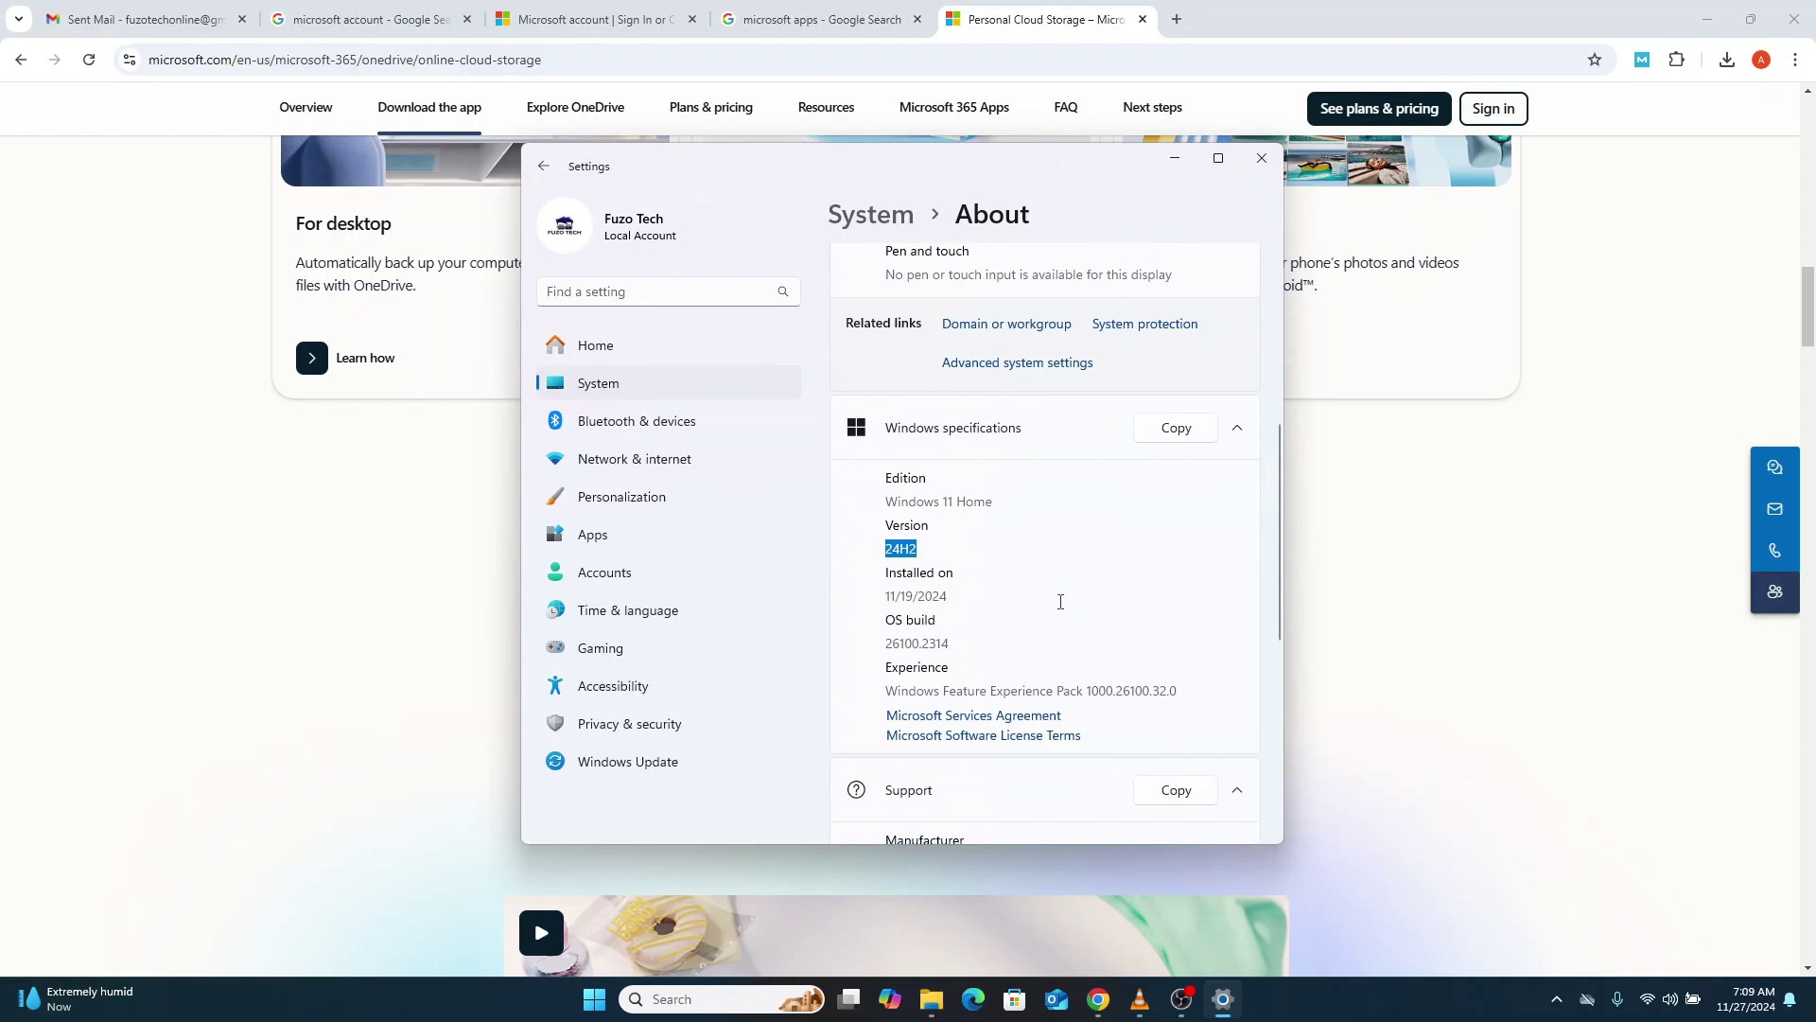
pyautogui.scroll(1, 1061, 602)
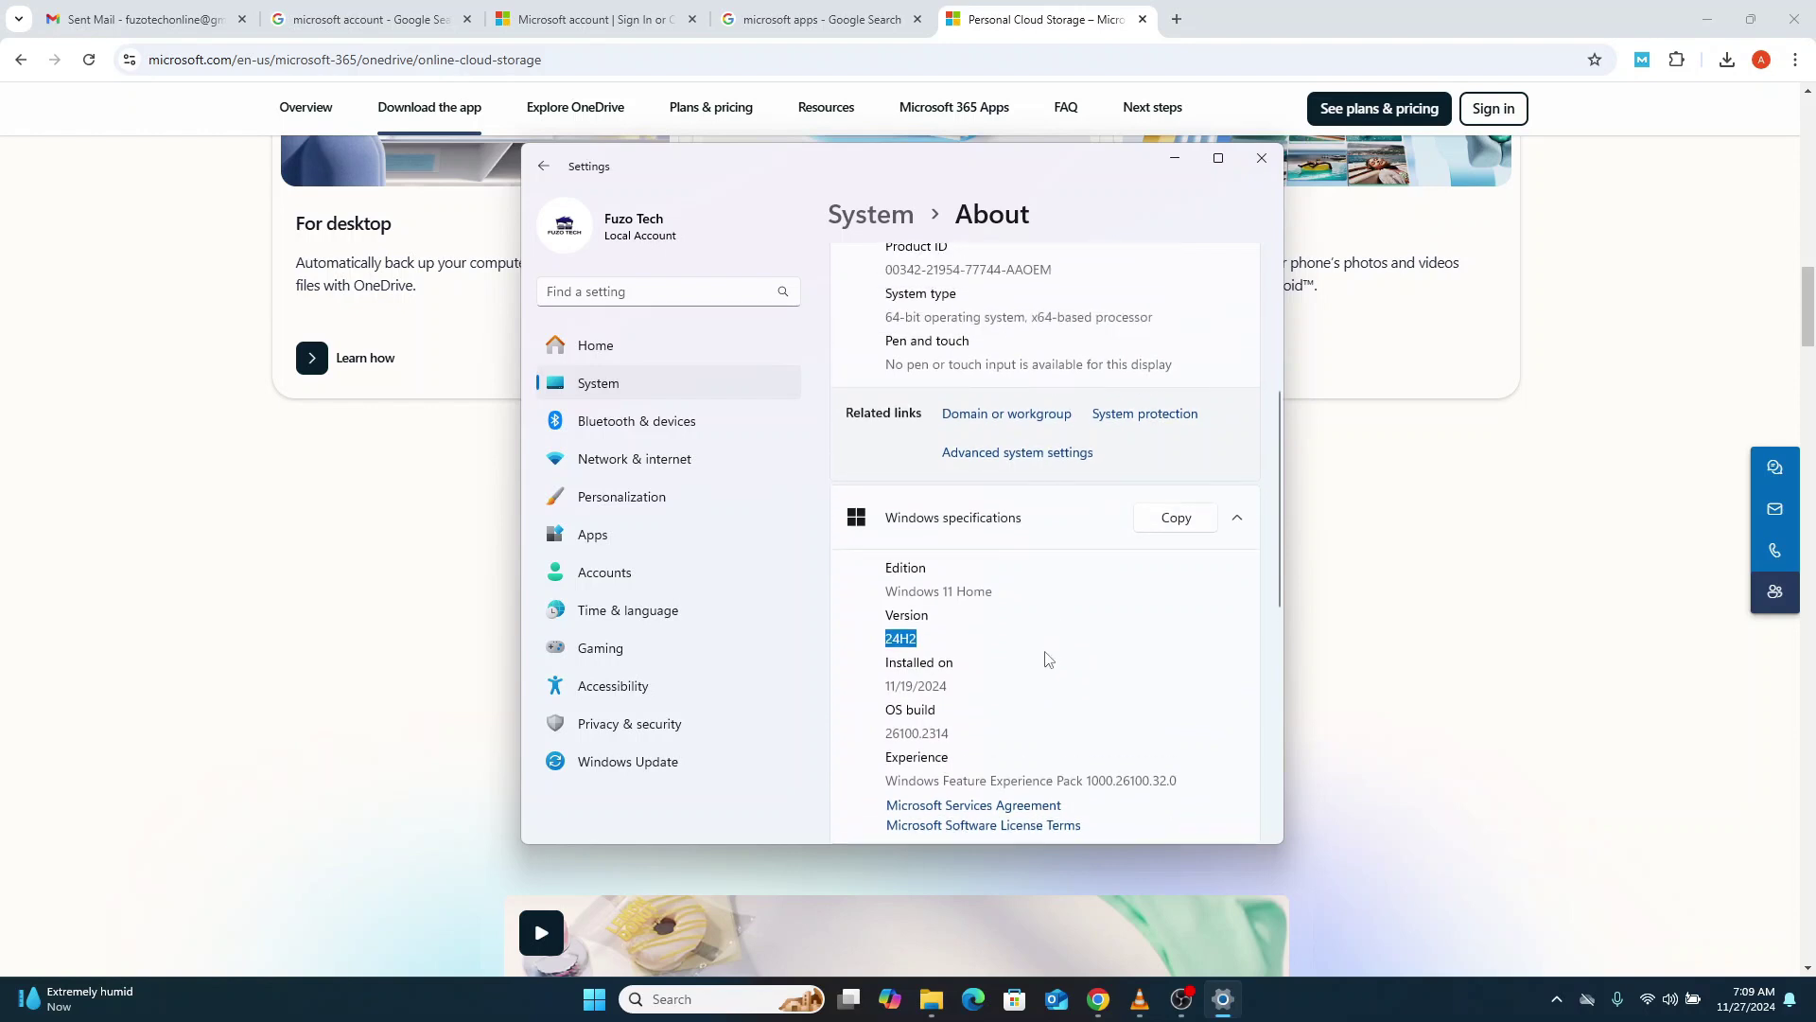
pyautogui.scroll(1, 1049, 659)
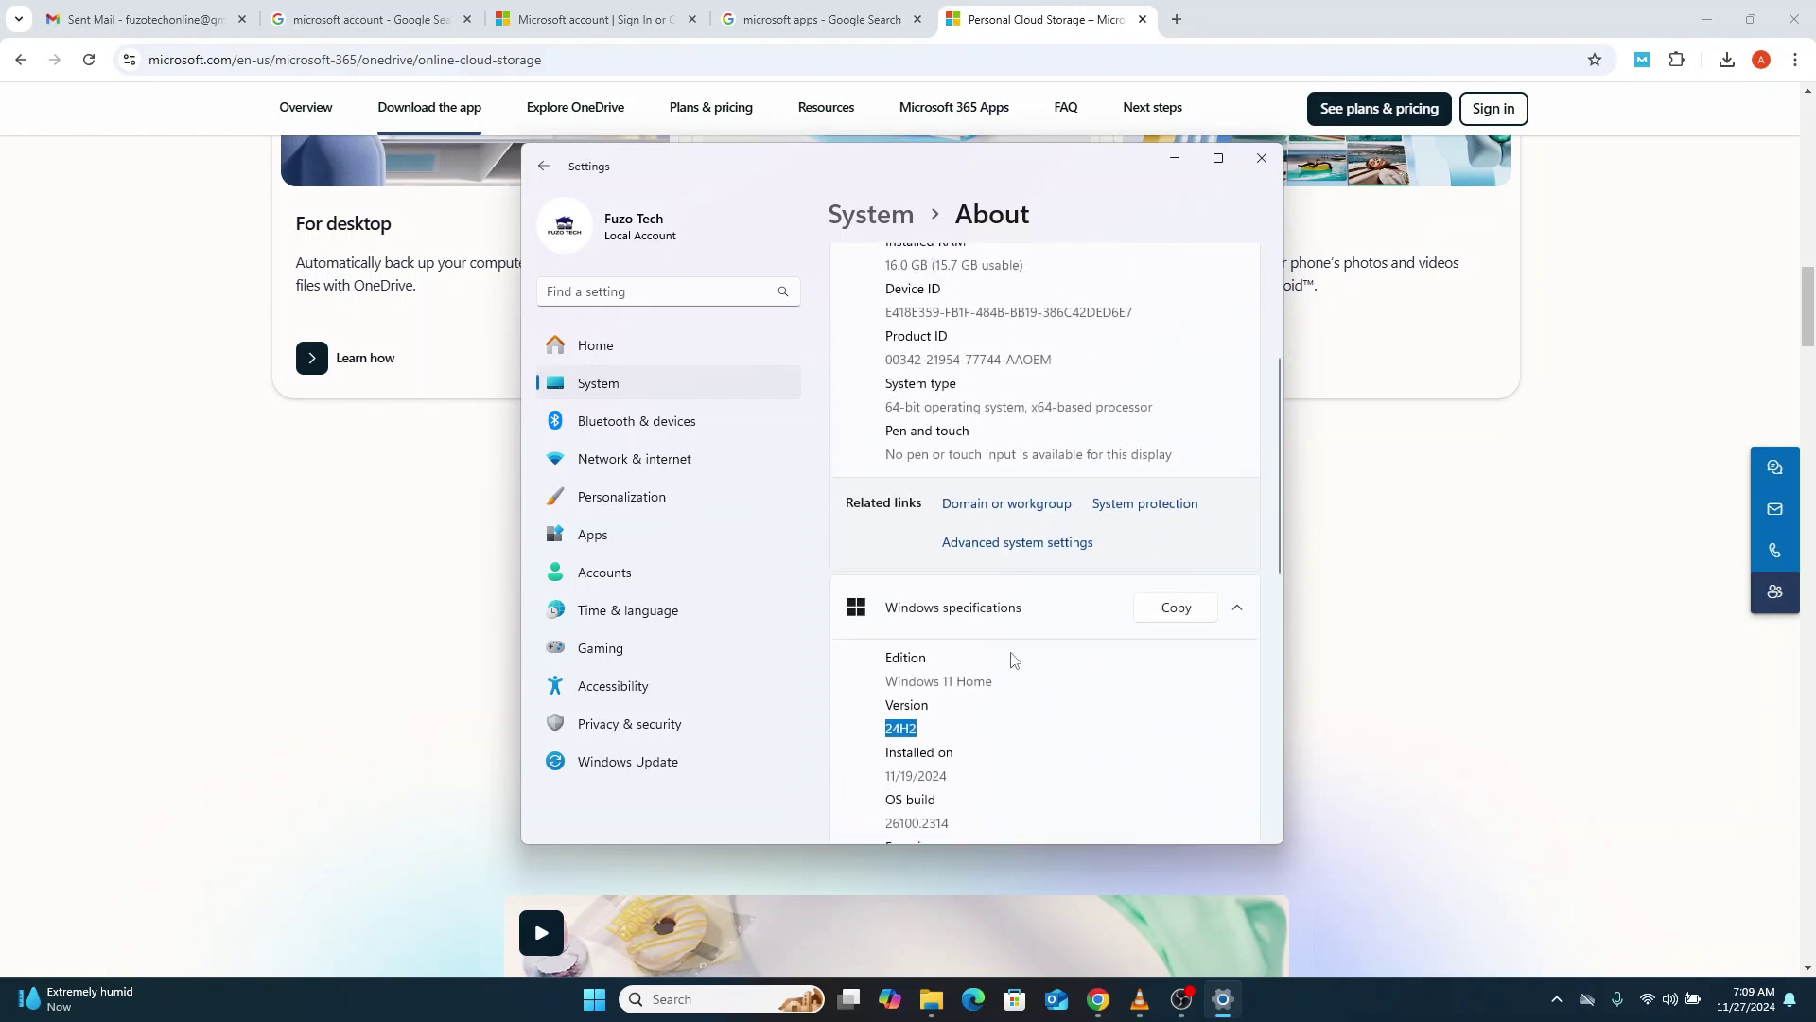
pyautogui.click(663, 583)
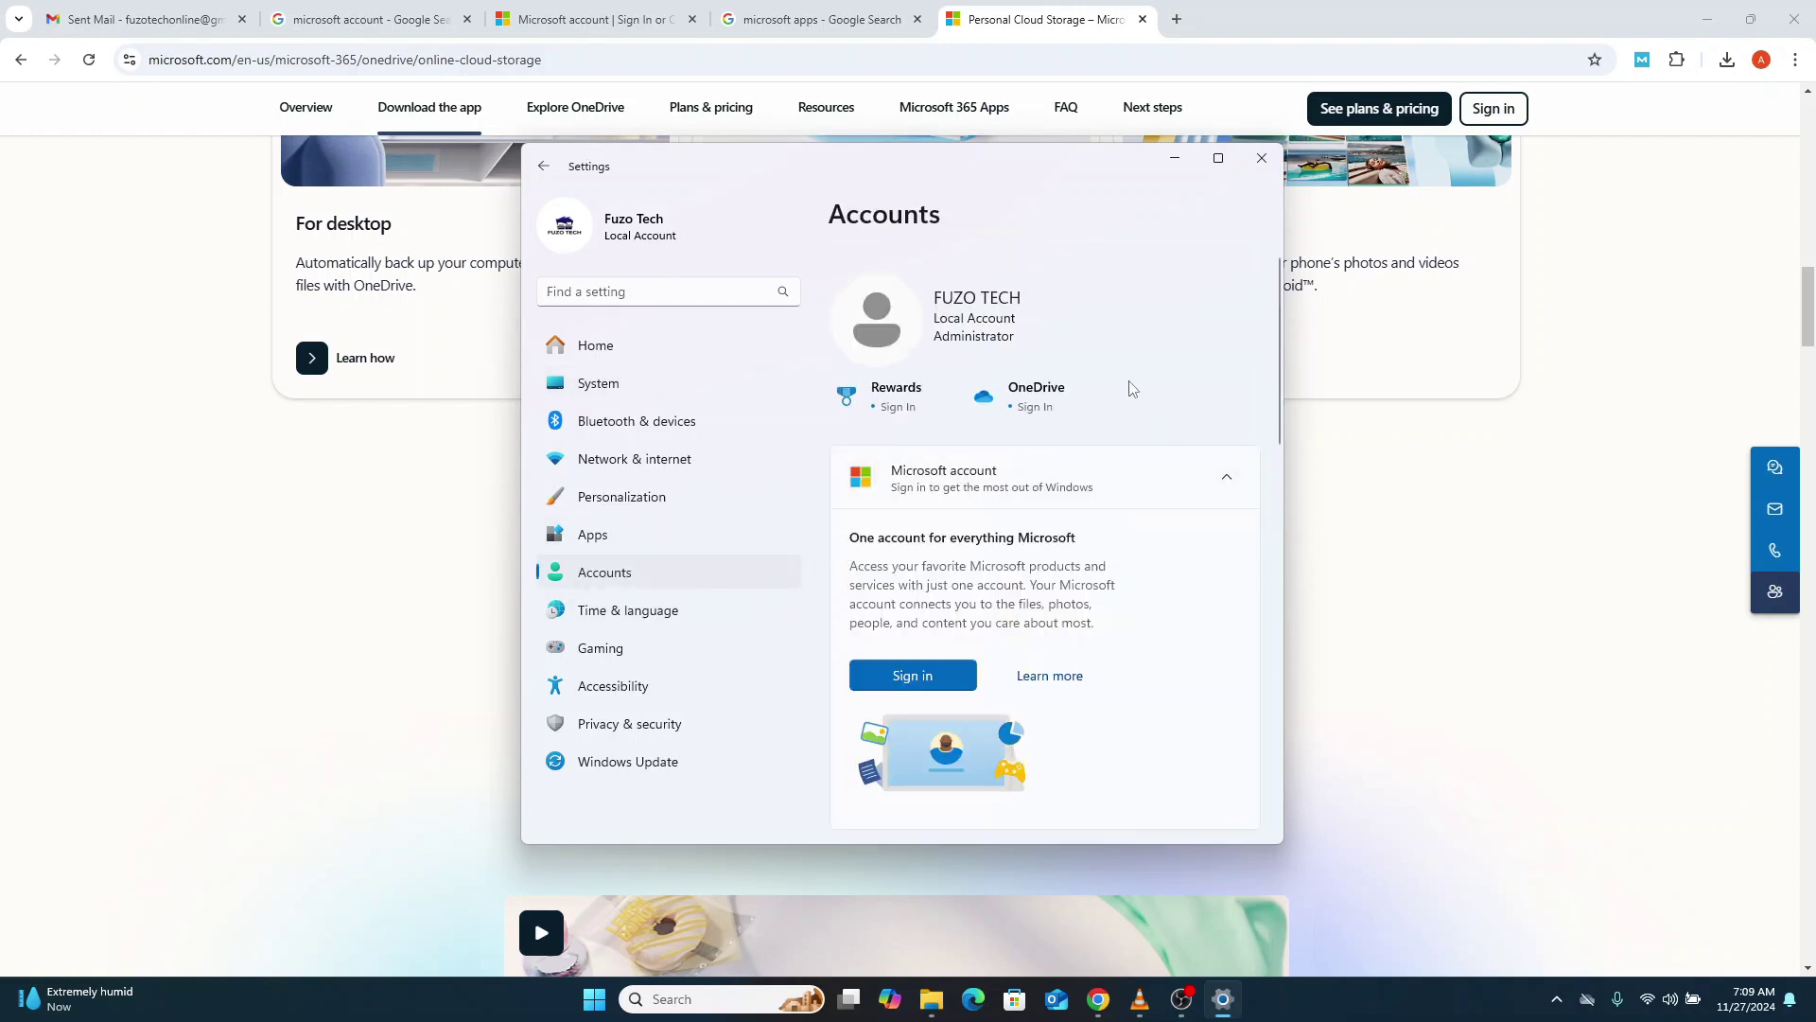
# Return to the Windows Settings home page.
pyautogui.scroll(-1, 1124, 395)
pyautogui.scroll(-2, 1123, 402)
pyautogui.scroll(3, 1121, 414)
pyautogui.click(692, 350)
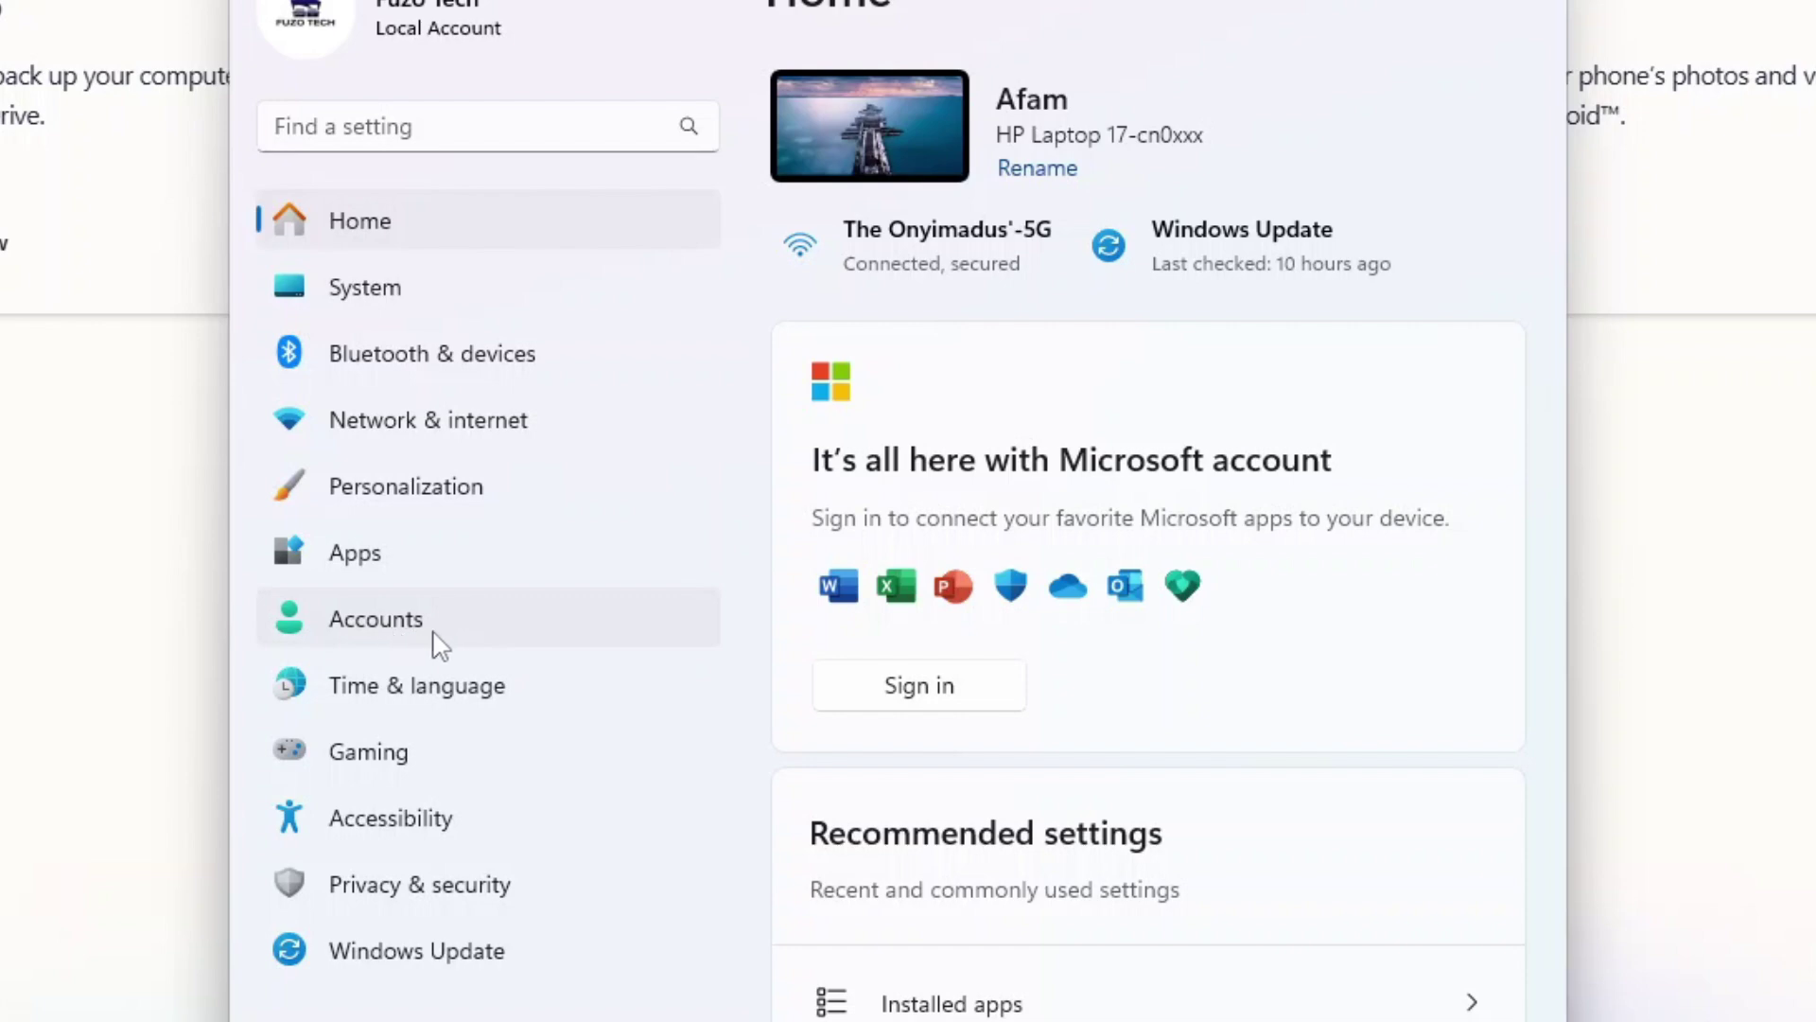
# Under Accounts > Other users, add an account without sign-in info or a Microsoft account.
pyautogui.click(638, 579)
pyautogui.scroll(-5, 992, 532)
pyautogui.scroll(-2, 1050, 547)
pyautogui.click(1050, 477)
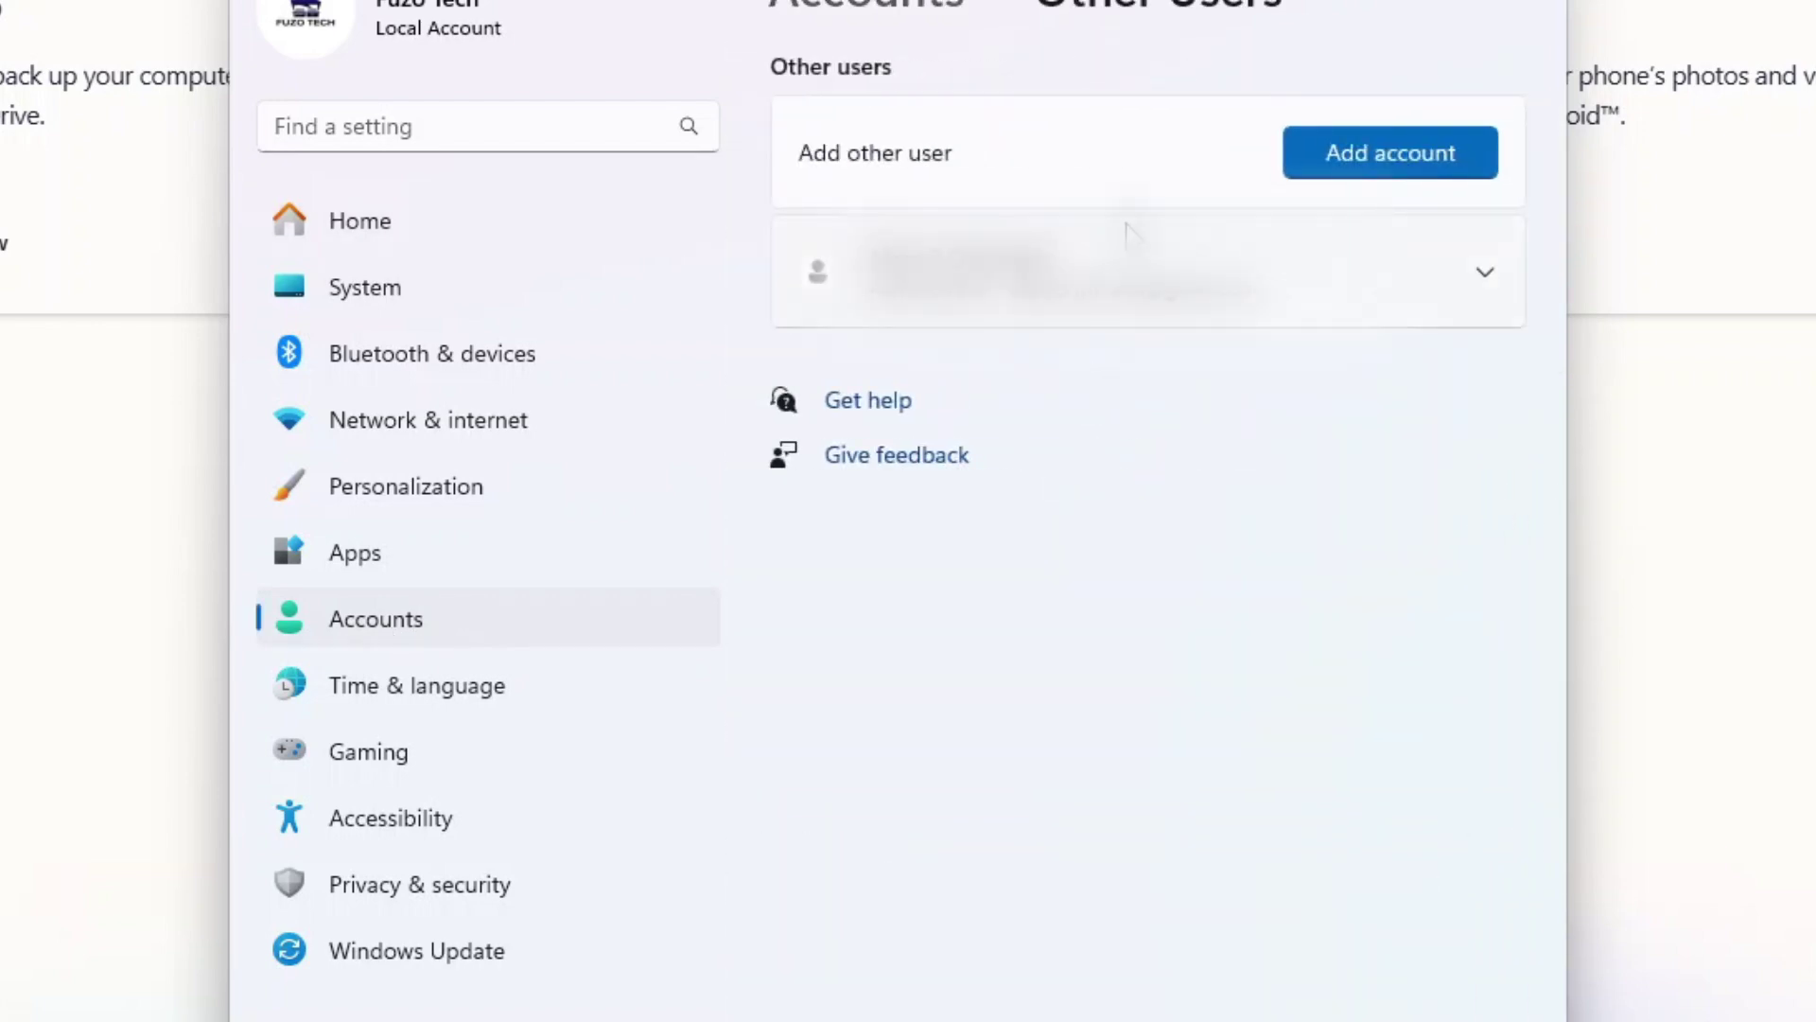
pyautogui.click(1463, 152)
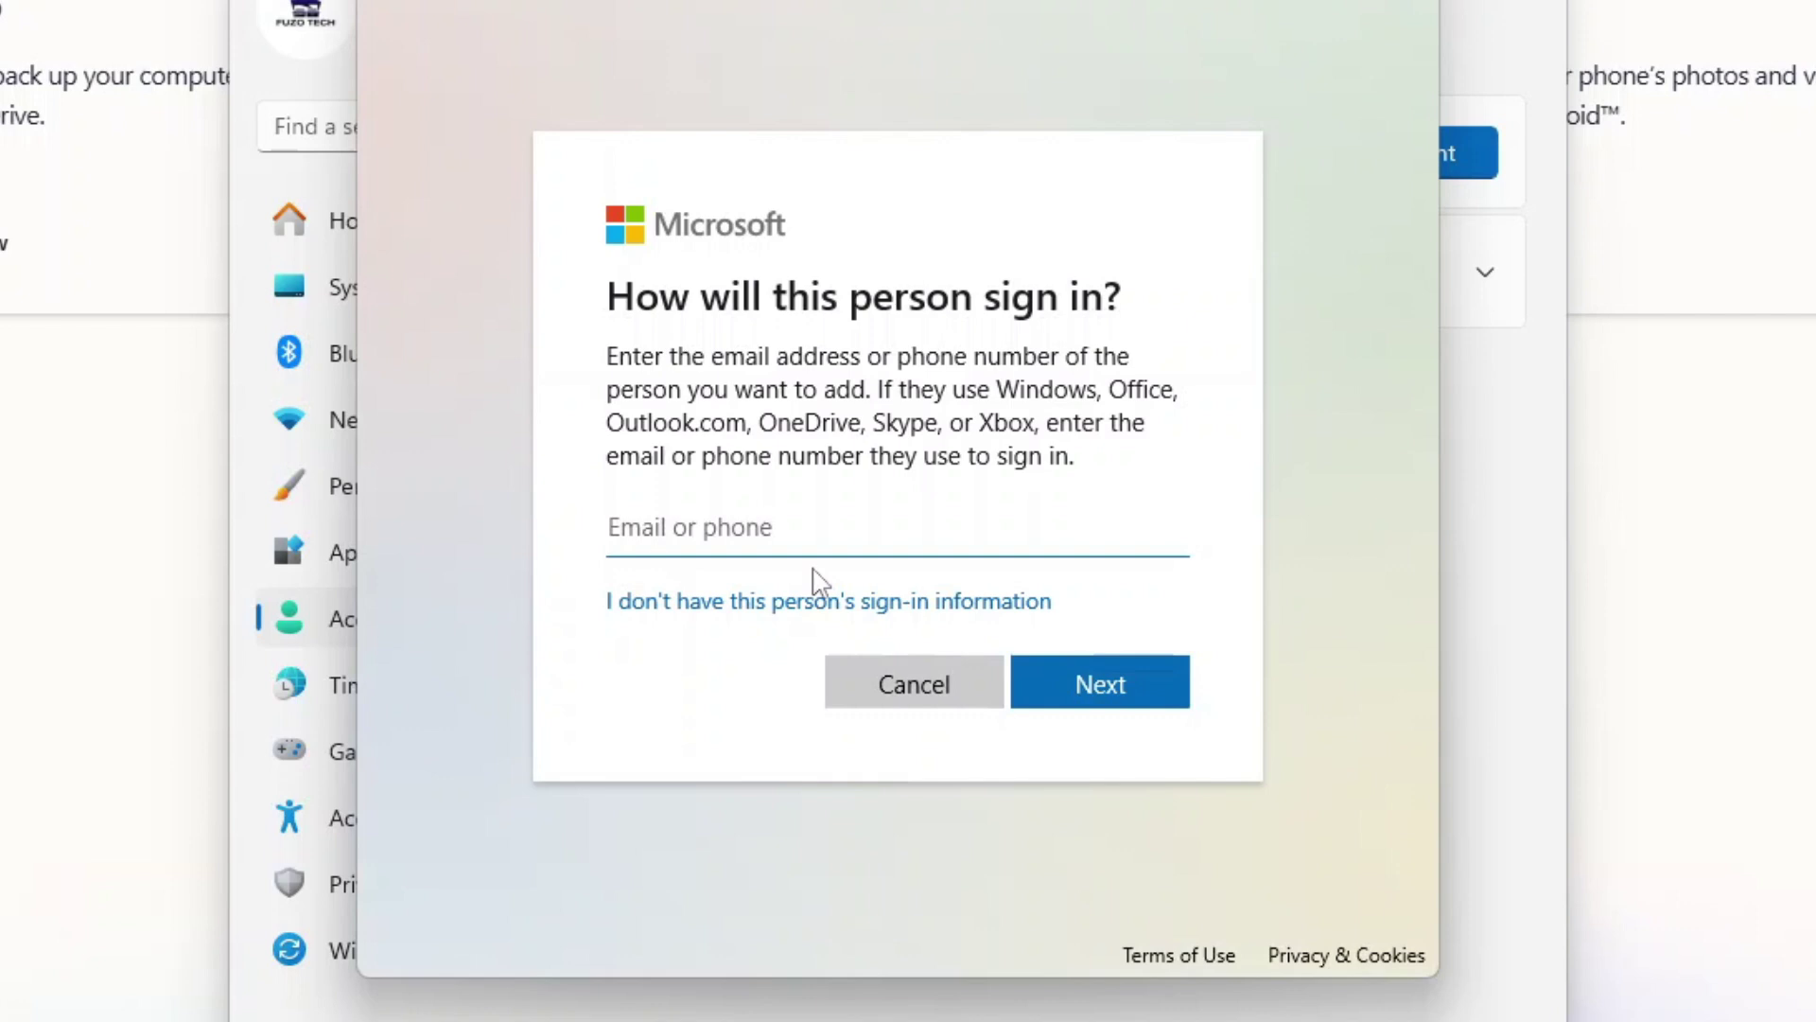
pyautogui.click(797, 607)
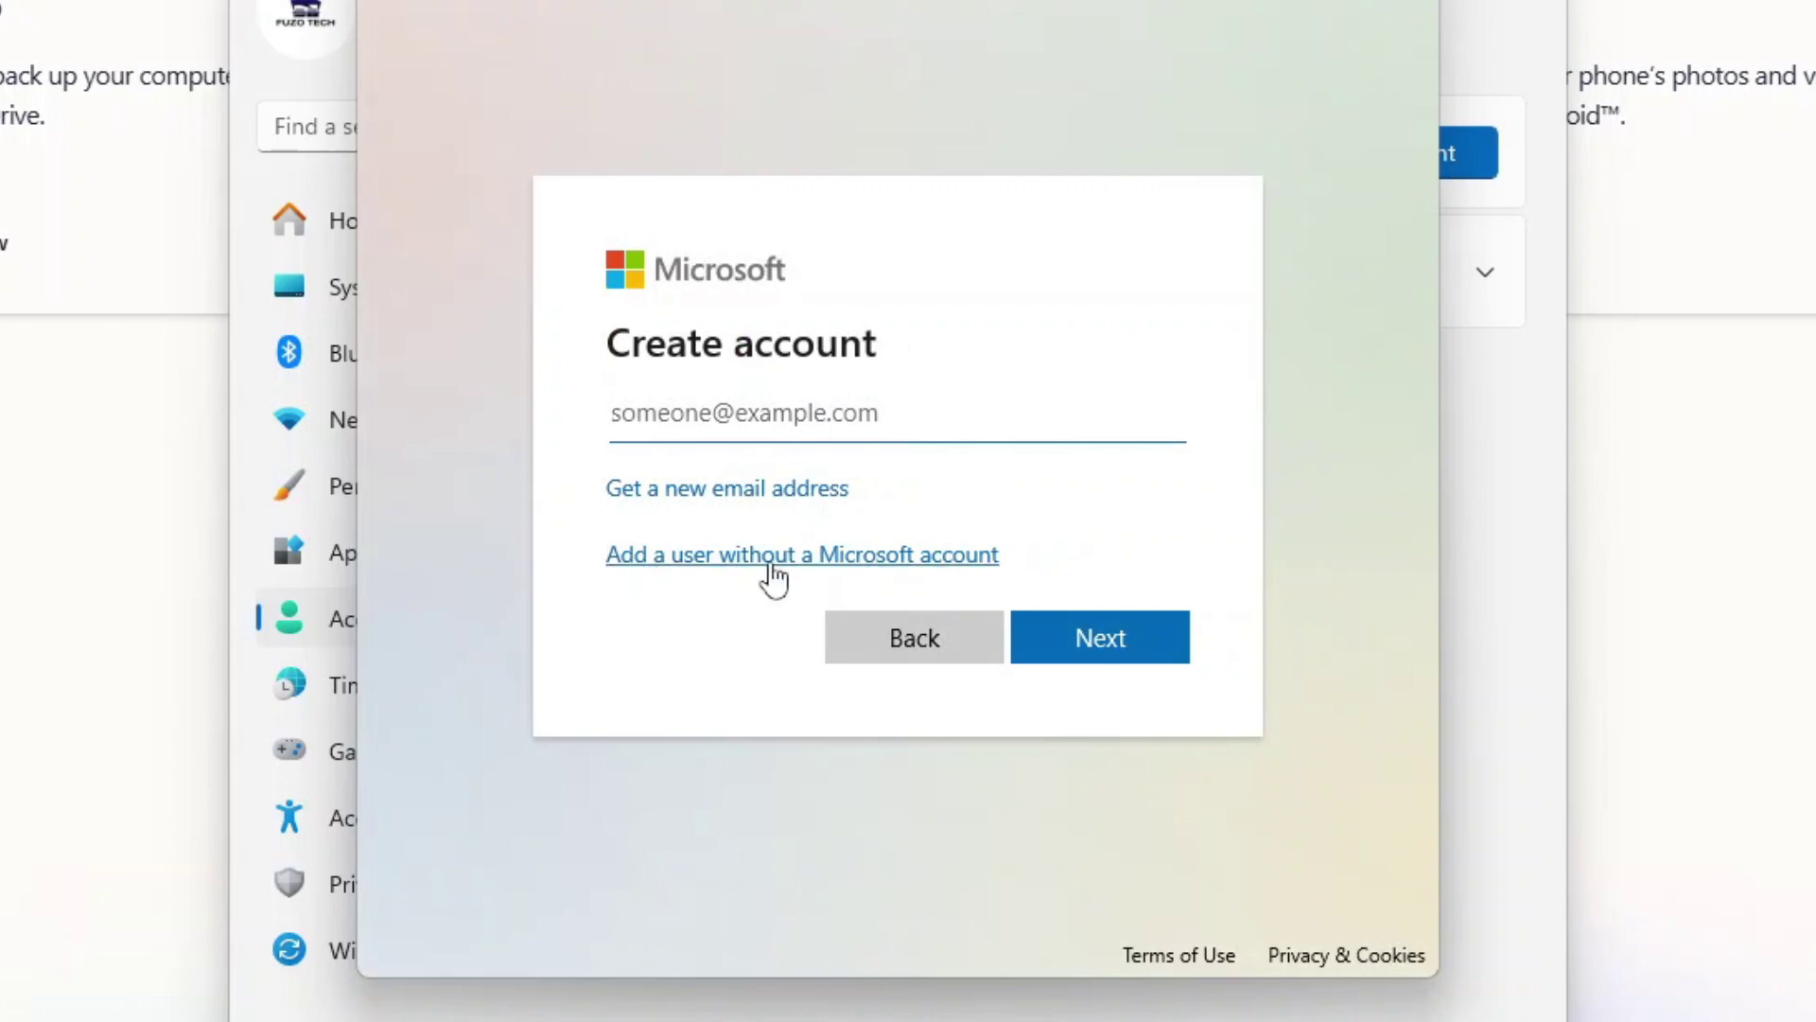
pyautogui.click(771, 558)
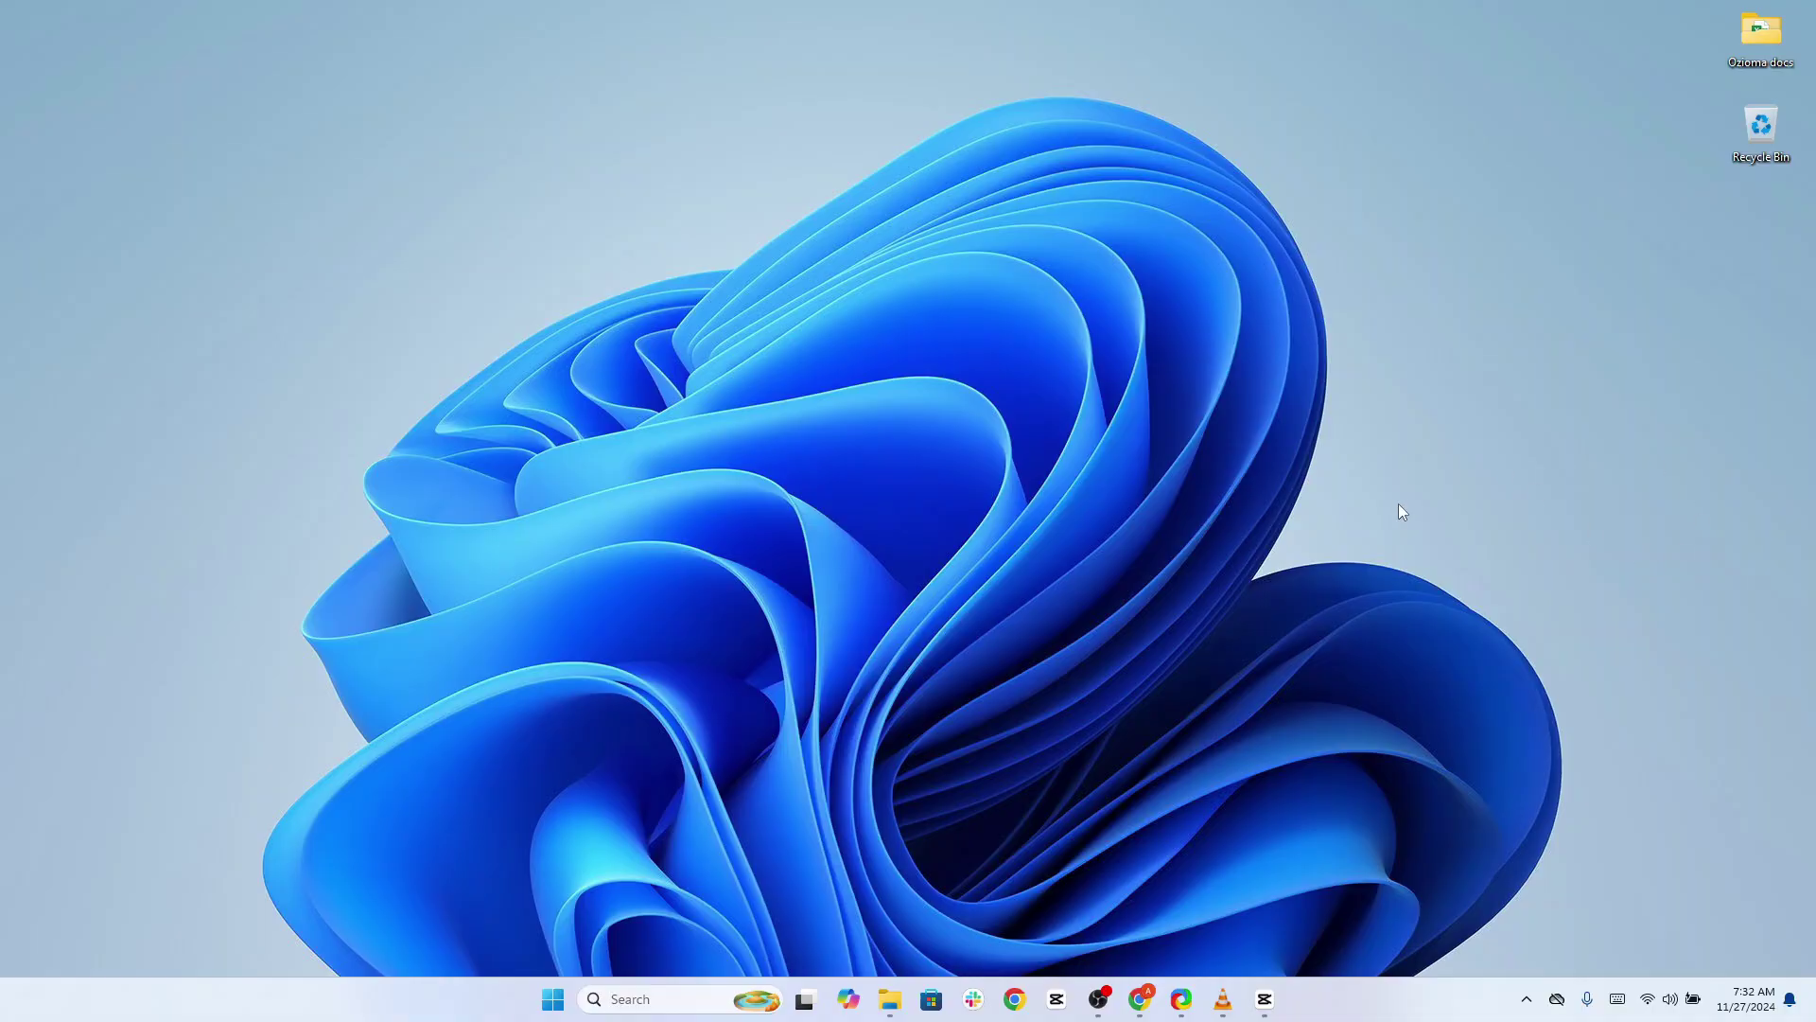
# Open Settings with Win+I and choose 'Sign in with a local account instead' under Accounts > Your info.
pyautogui.press('super+i')
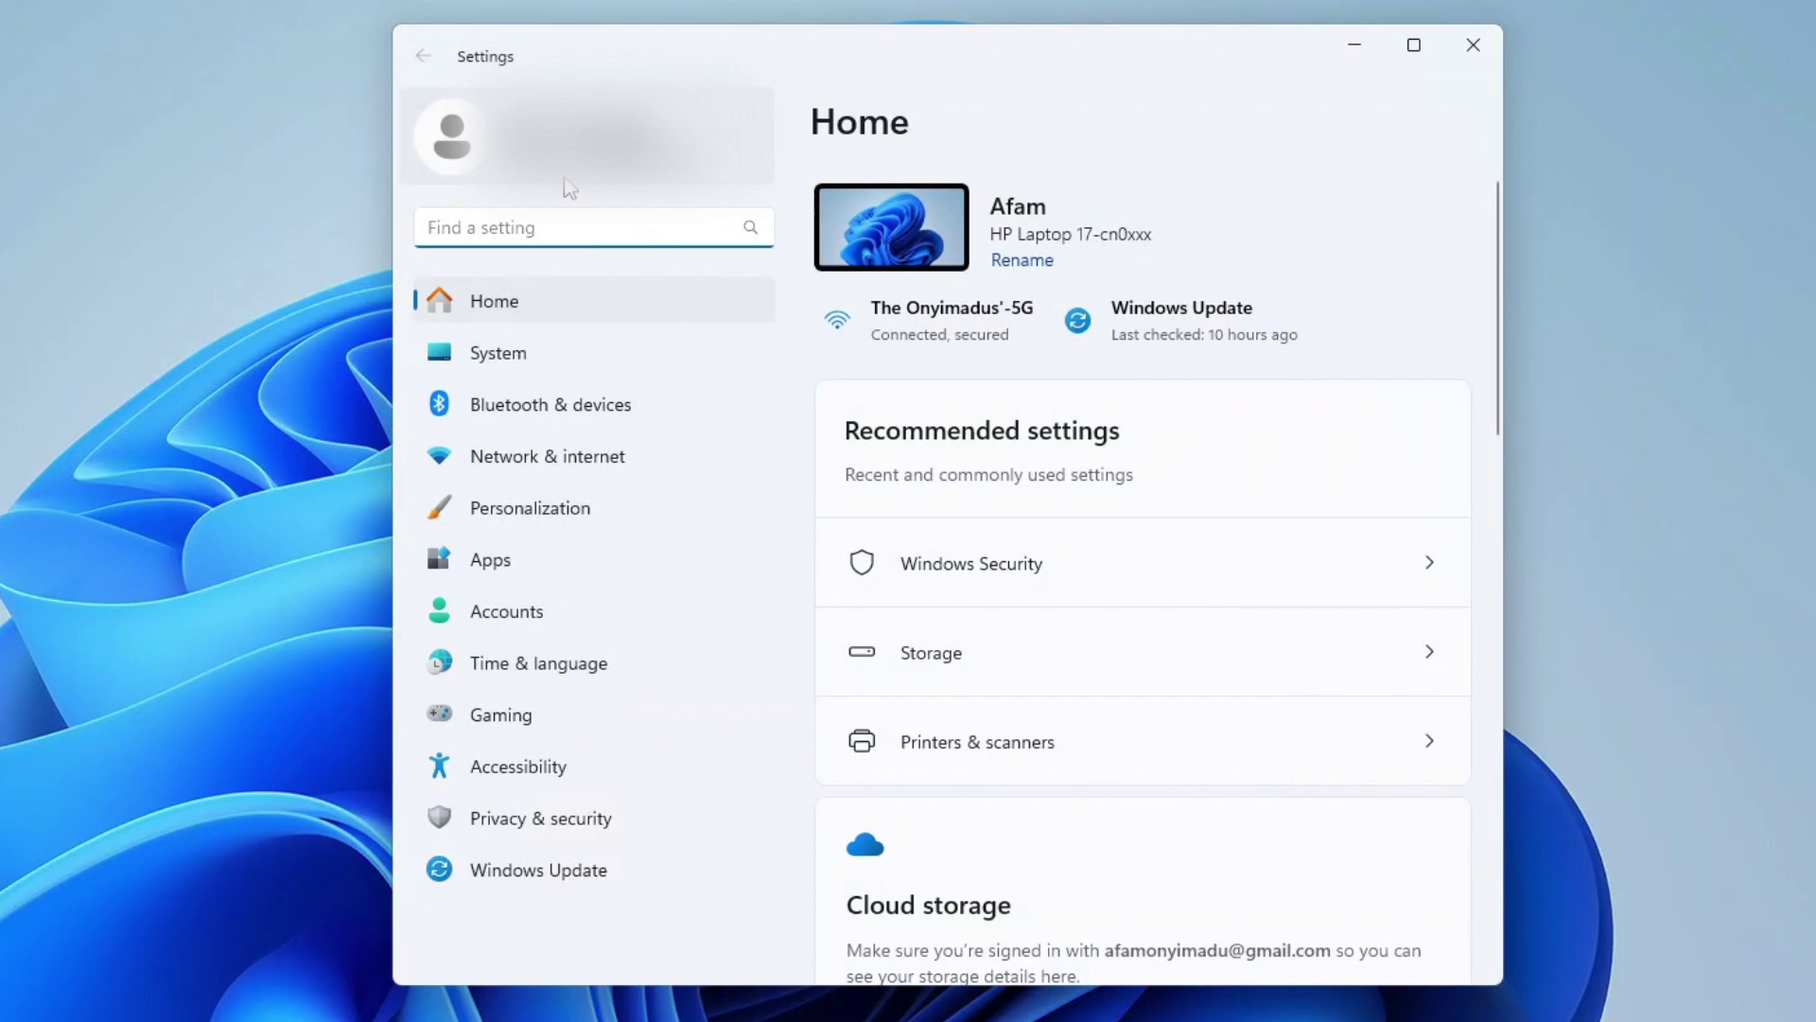
pyautogui.click(757, 555)
pyautogui.scroll(-10, 662, 644)
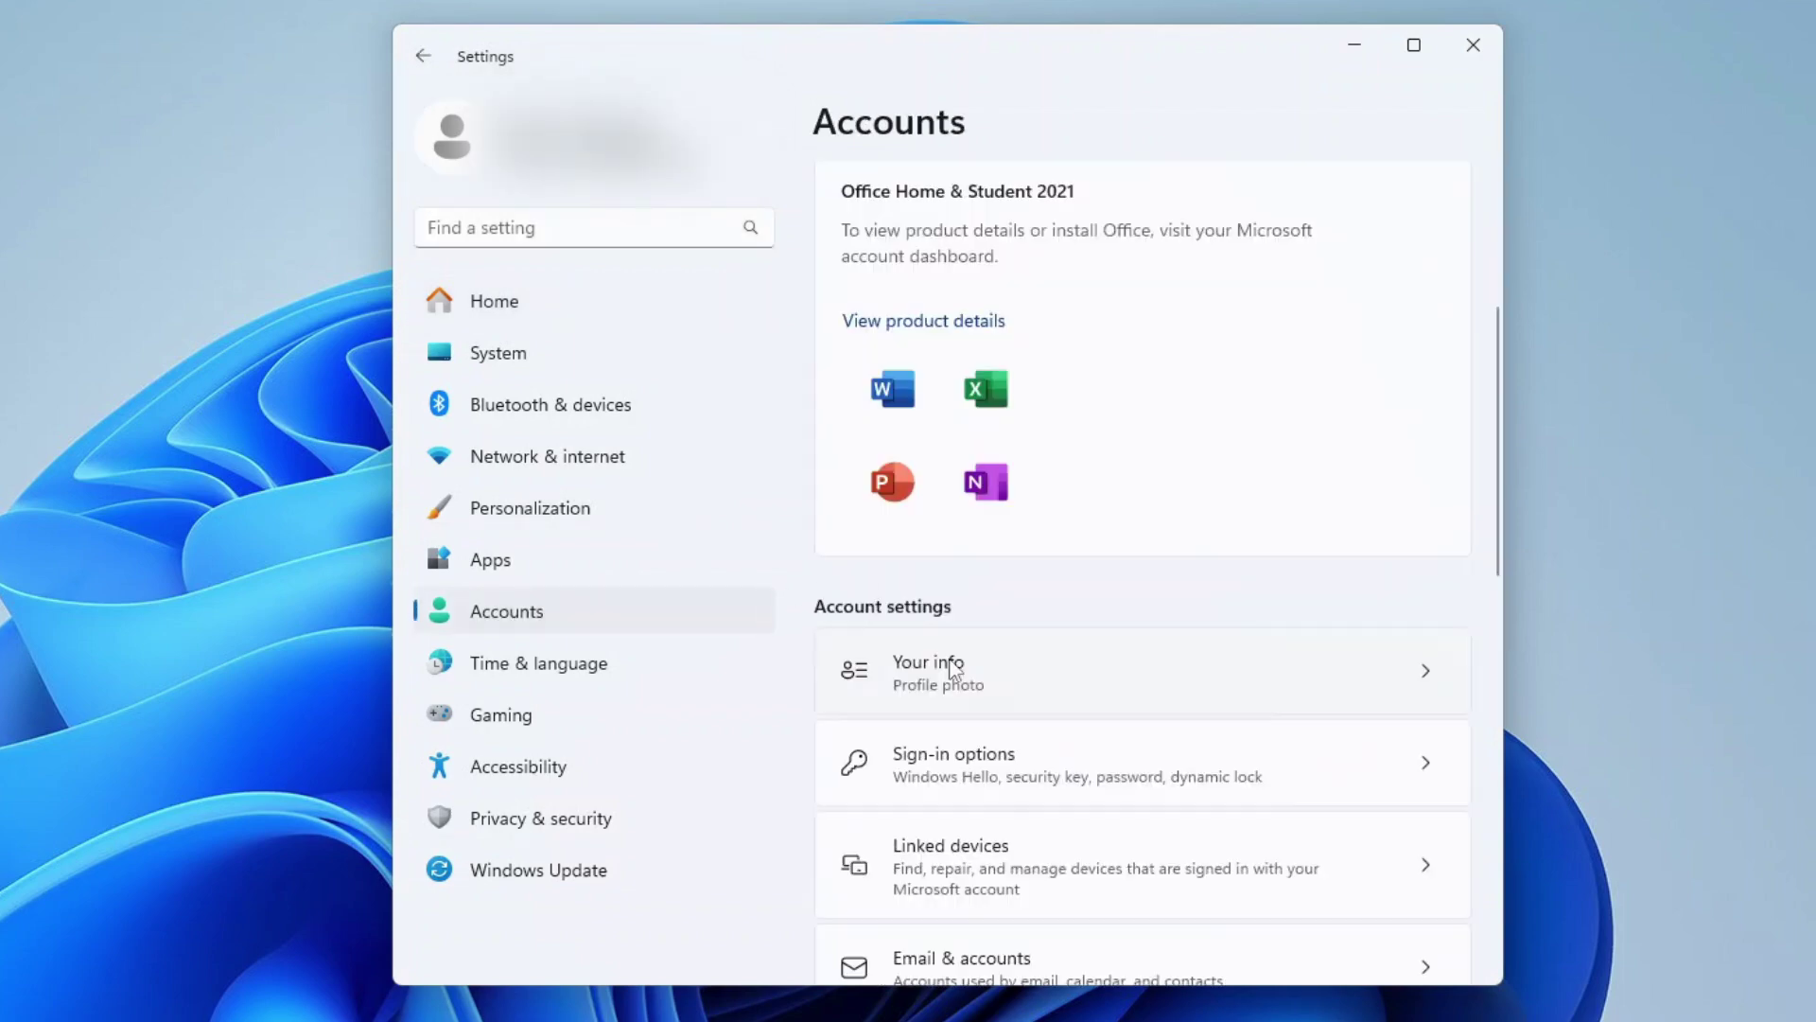
pyautogui.click(903, 667)
pyautogui.scroll(-3, 941, 620)
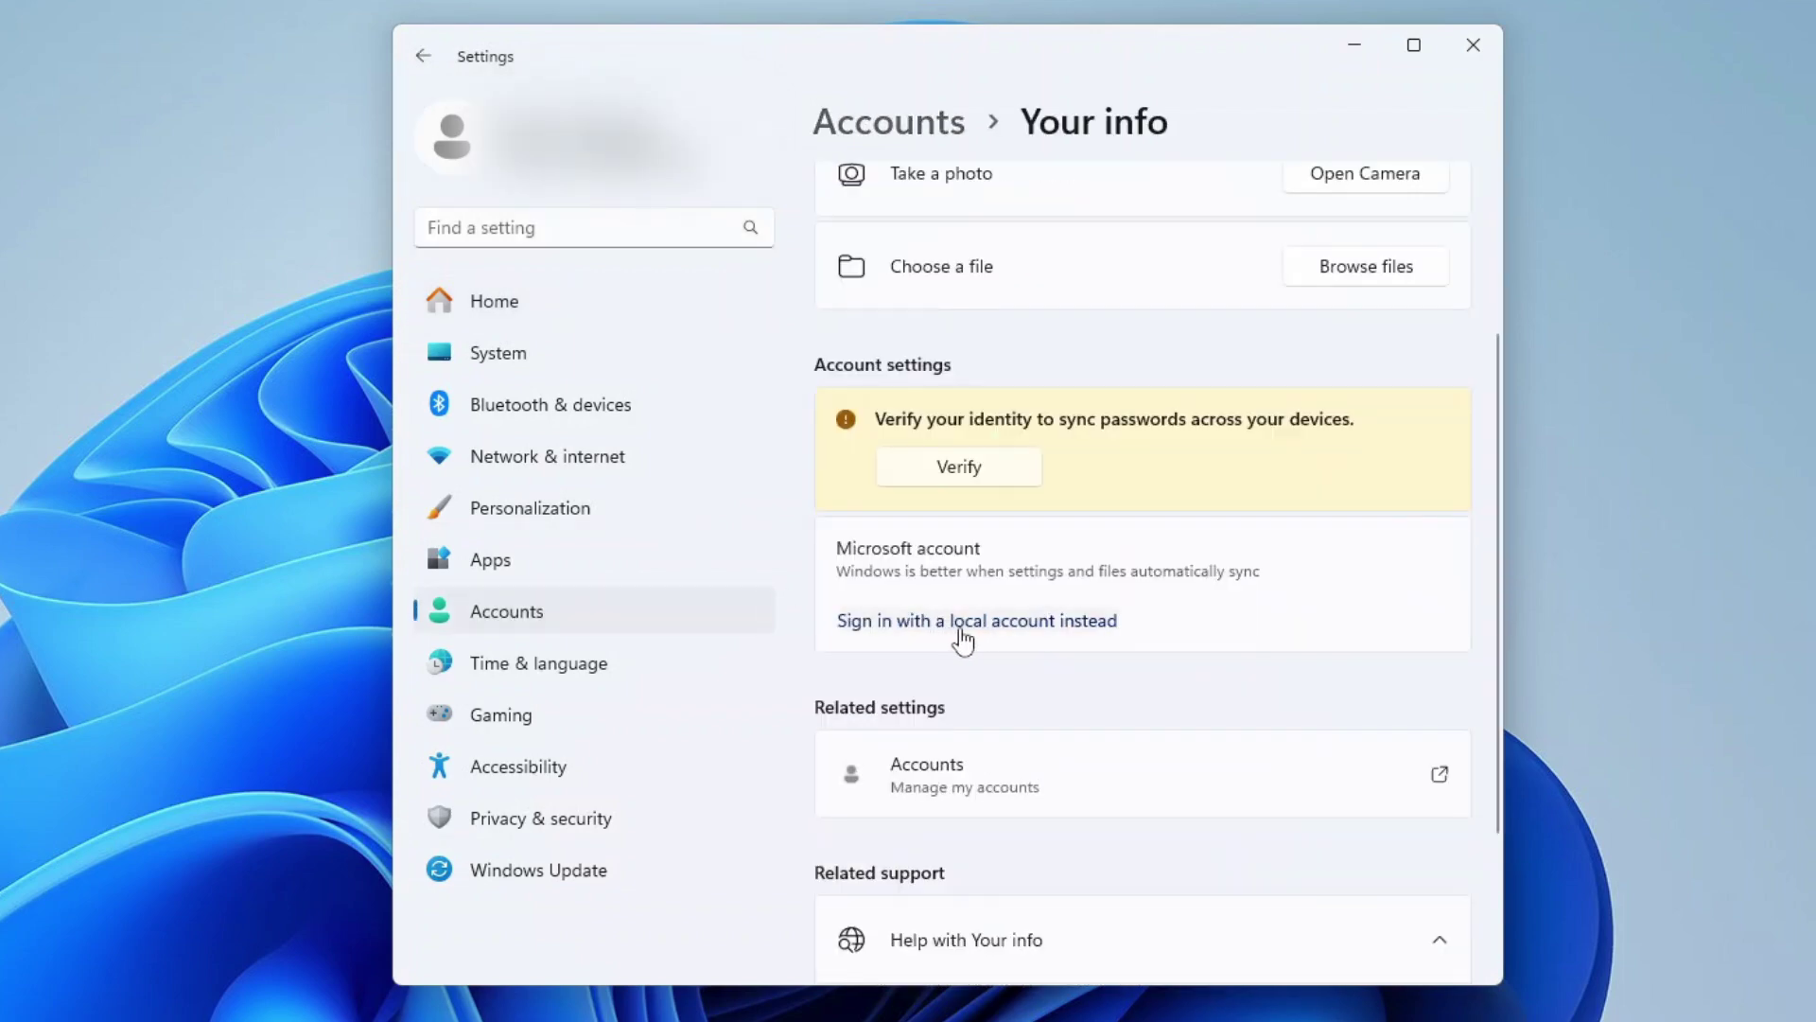
pyautogui.click(963, 622)
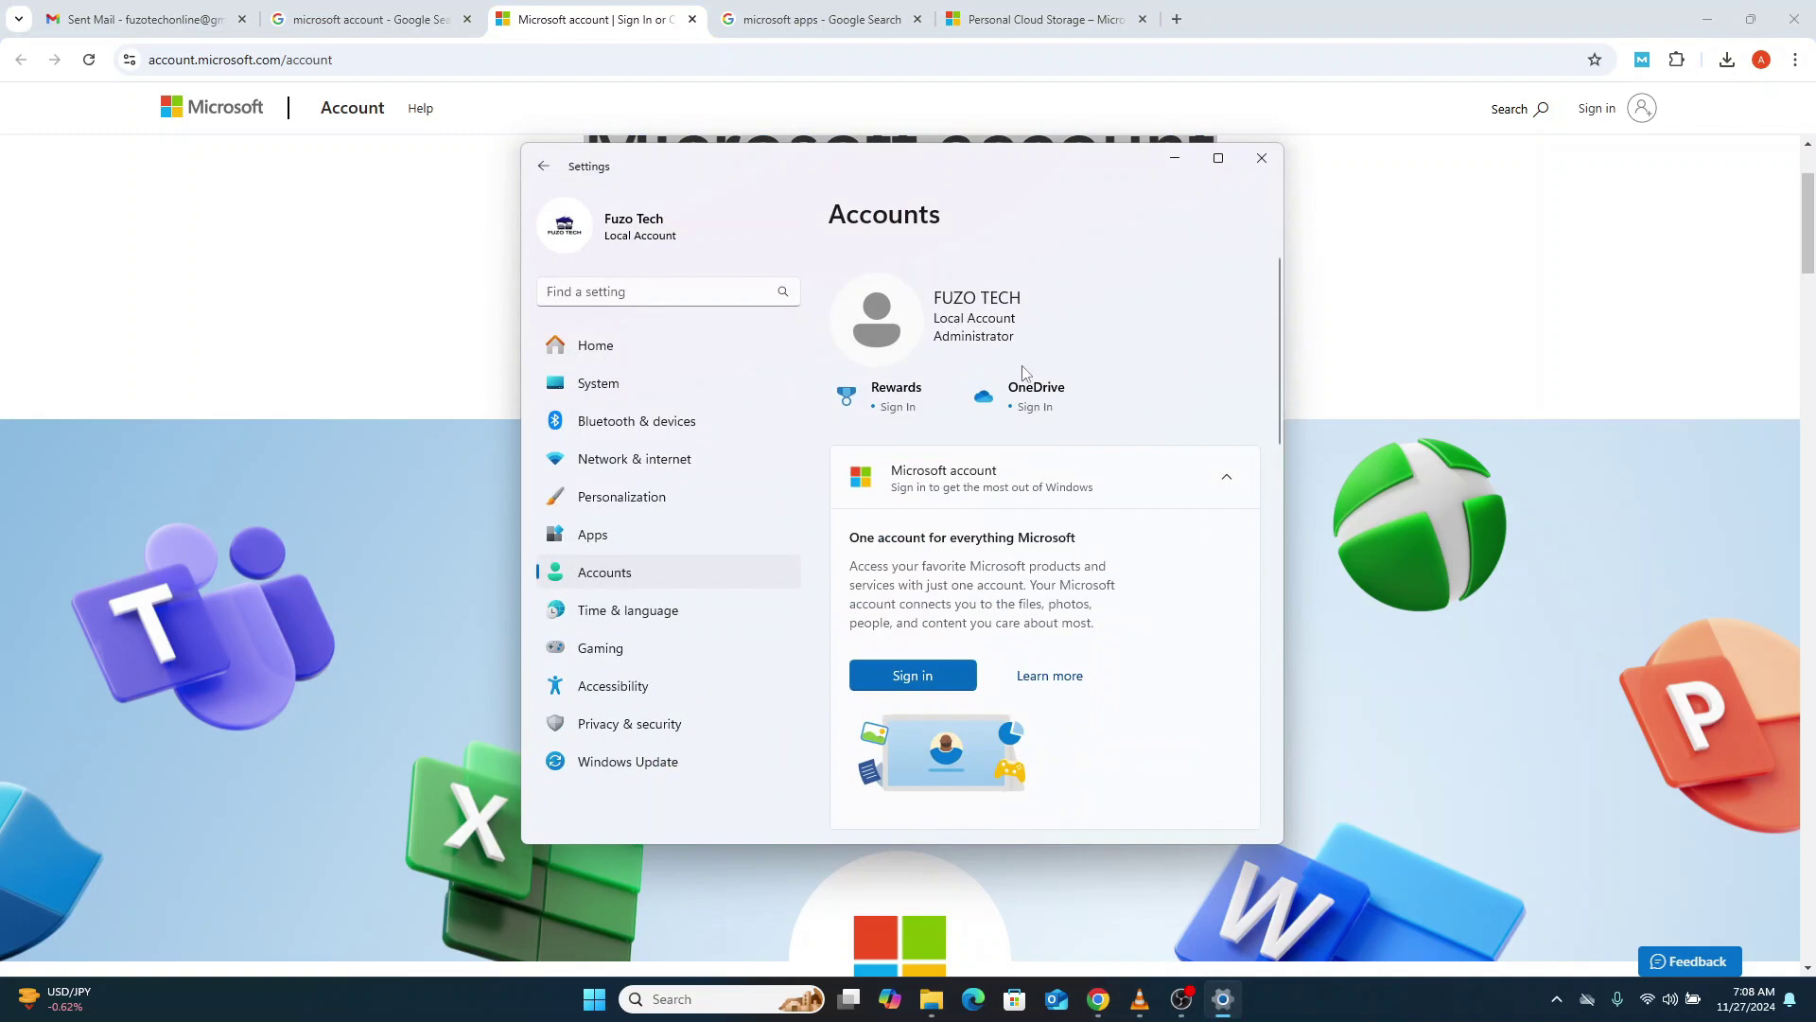
# Switch Chrome to the OneDrive cloud storage tab, scroll through it, then return to the Settings window.
pyautogui.scroll(-3, 1024, 379)
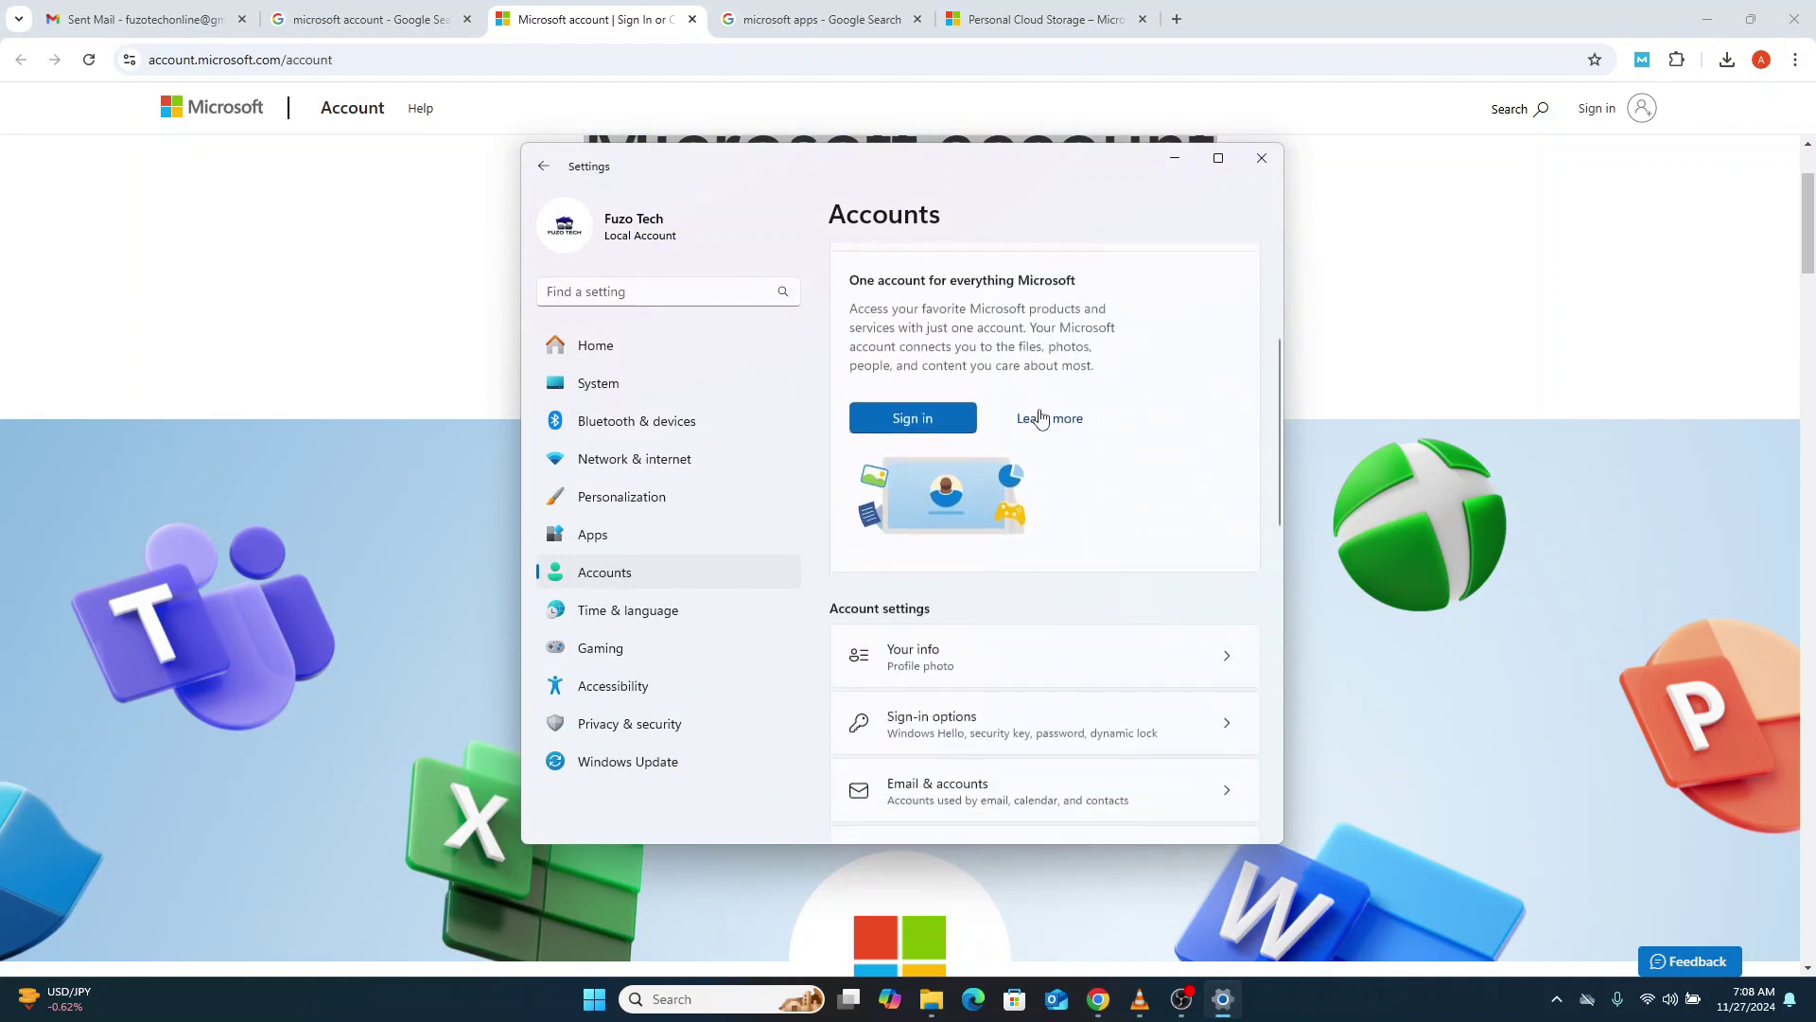
pyautogui.scroll(3, 1043, 420)
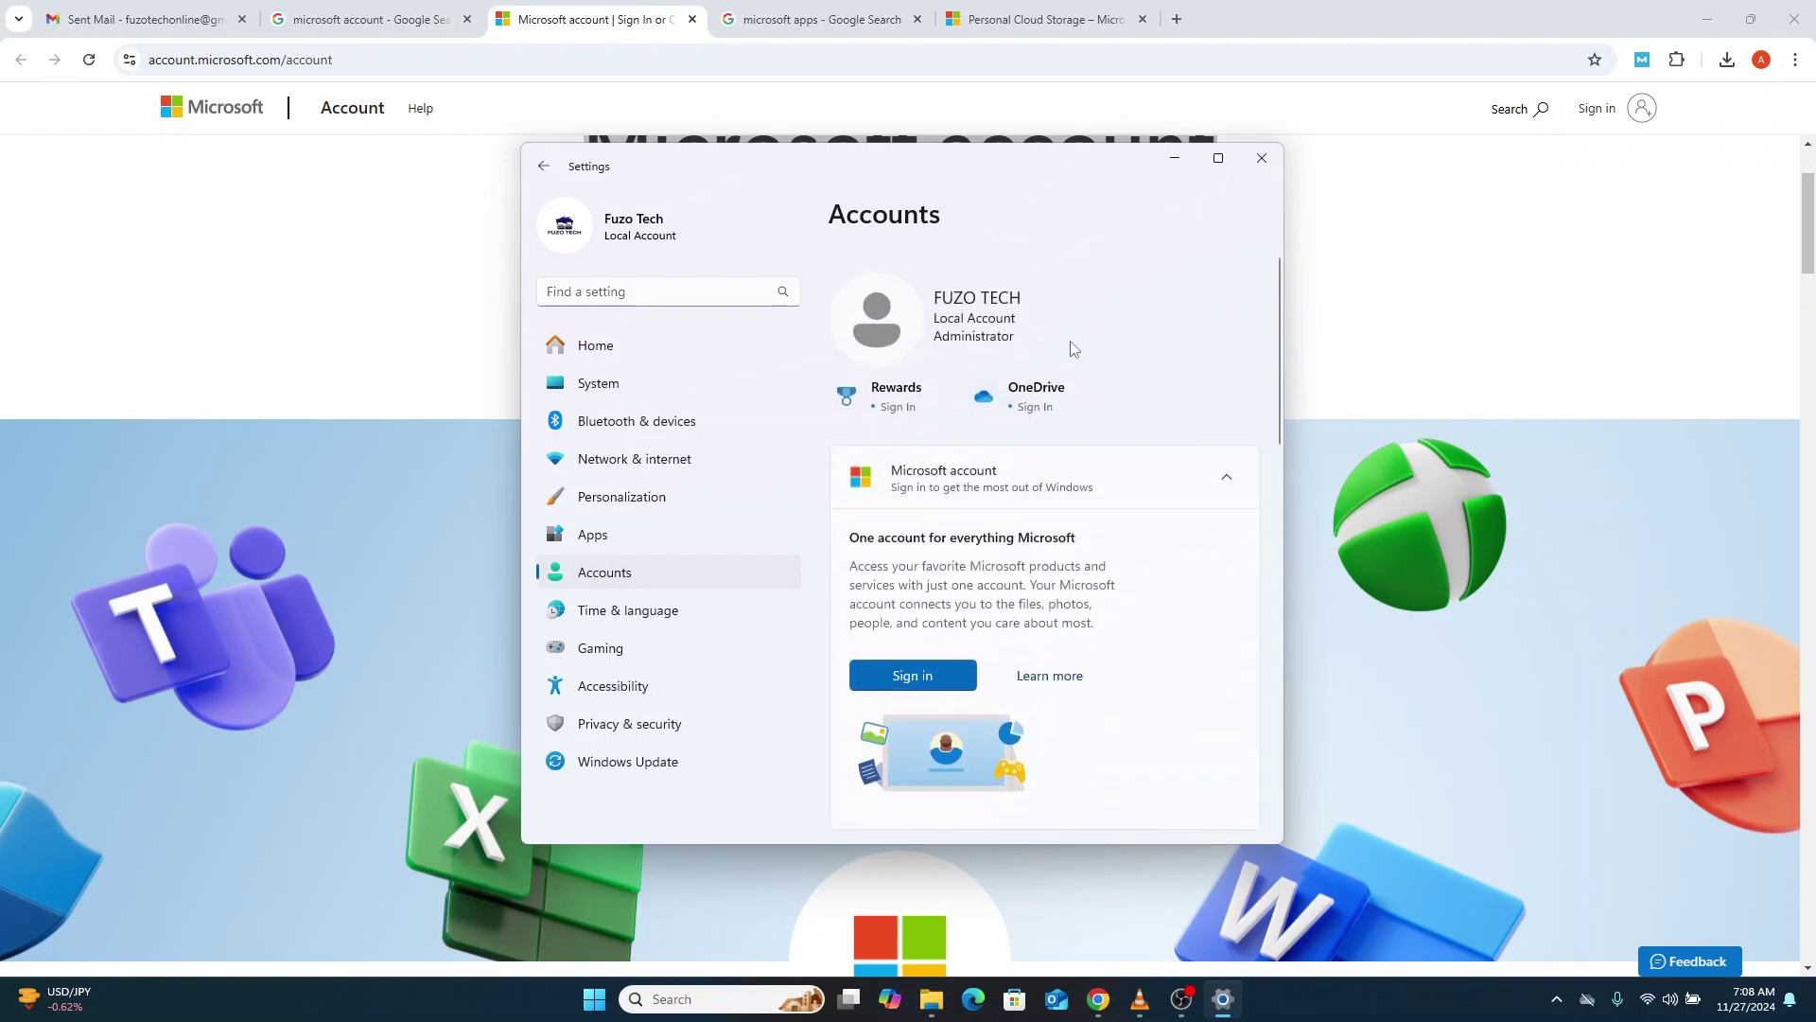
pyautogui.click(1041, 19)
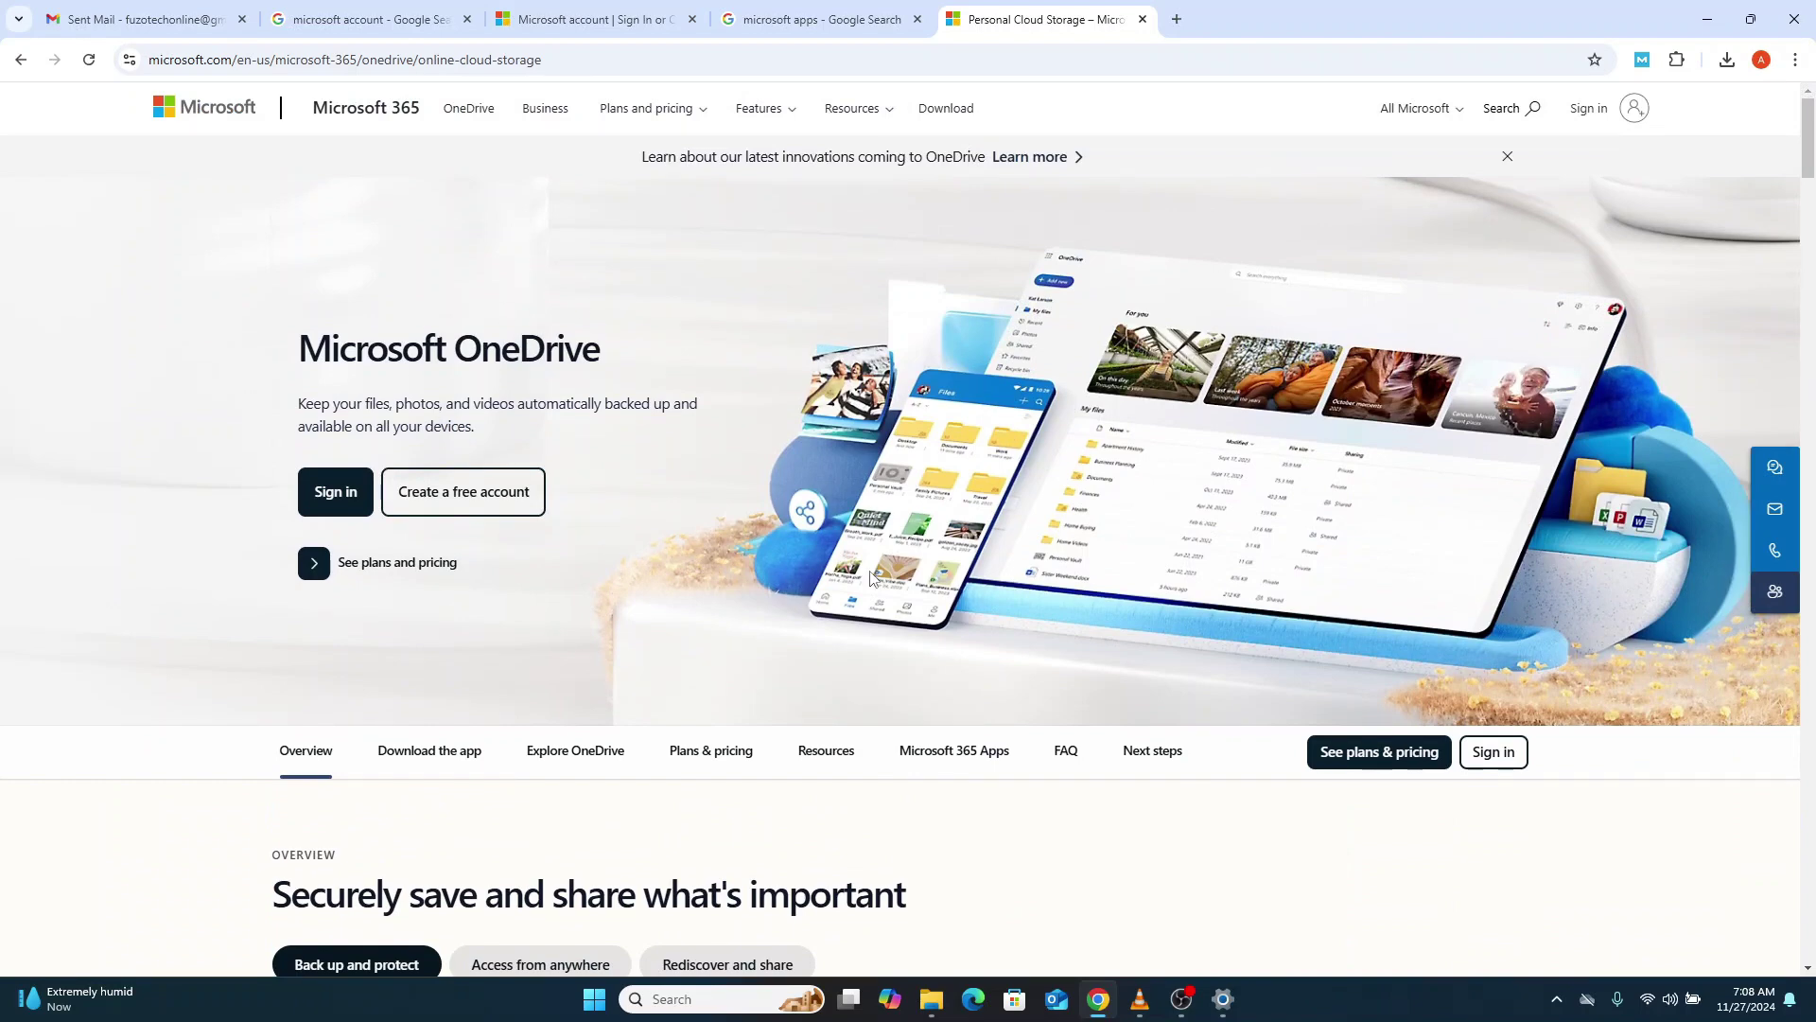
pyautogui.scroll(-8, 1385, 560)
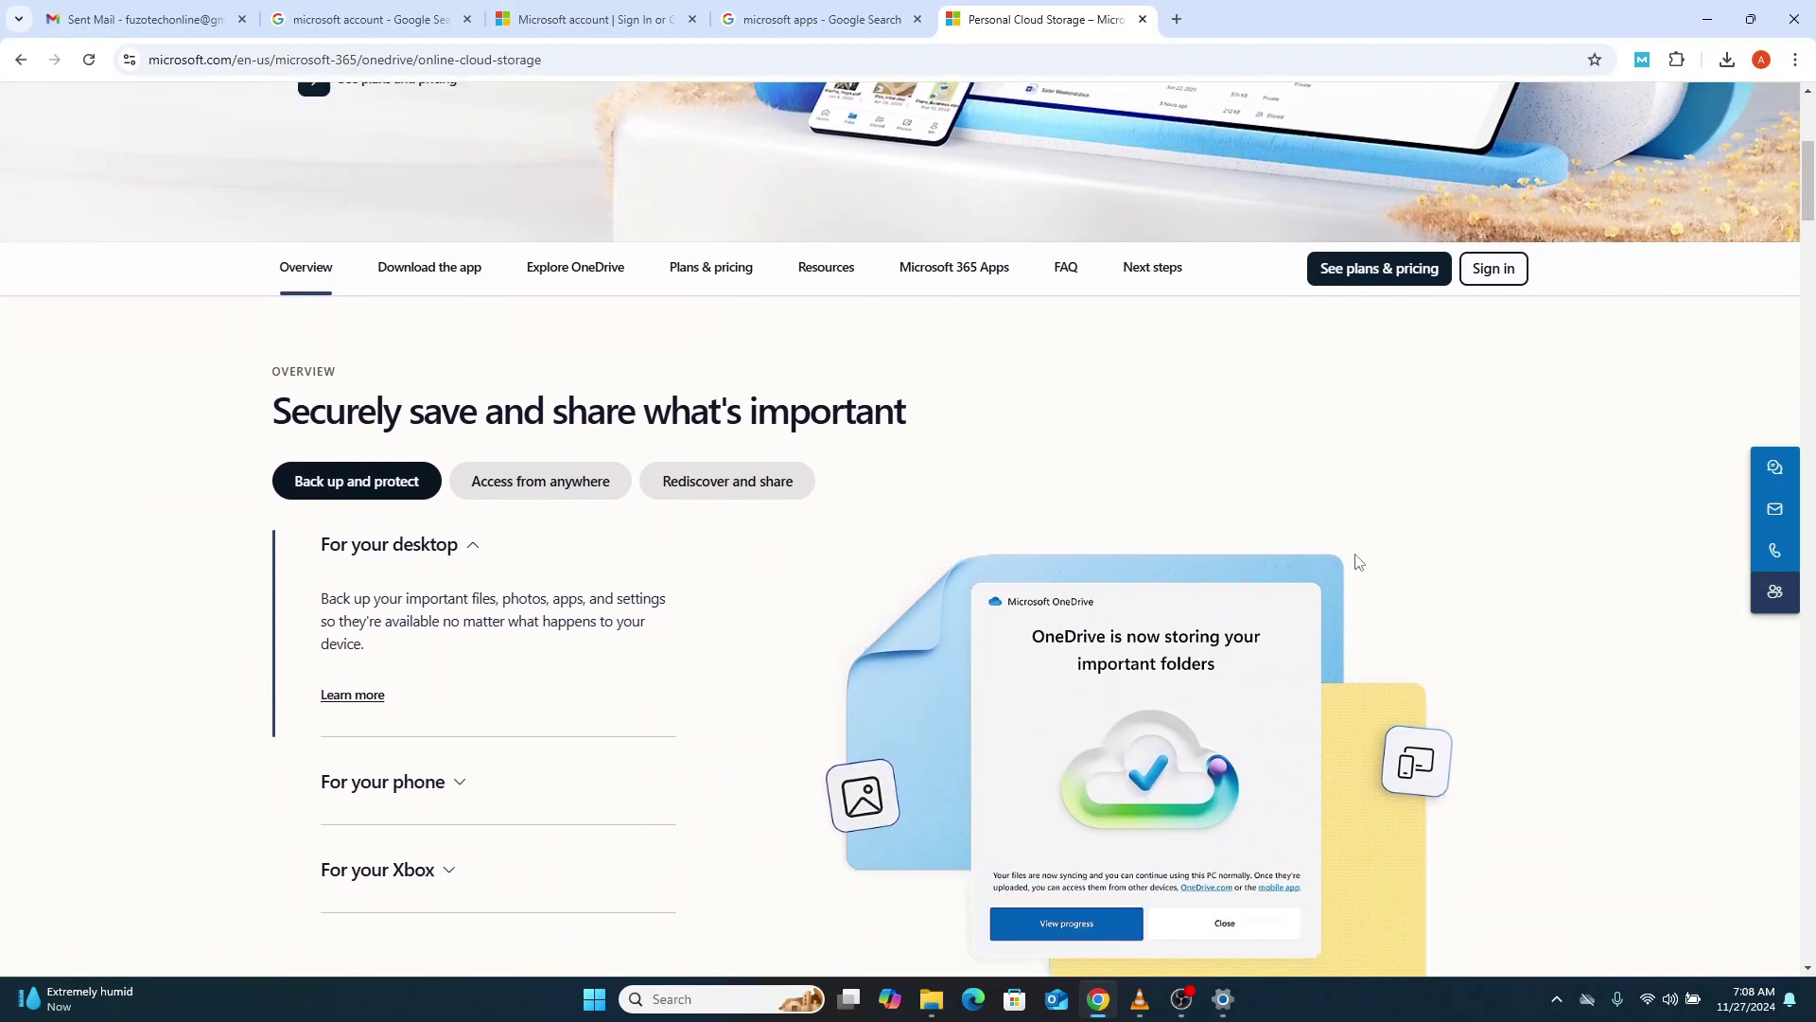
pyautogui.scroll(-1, 1354, 552)
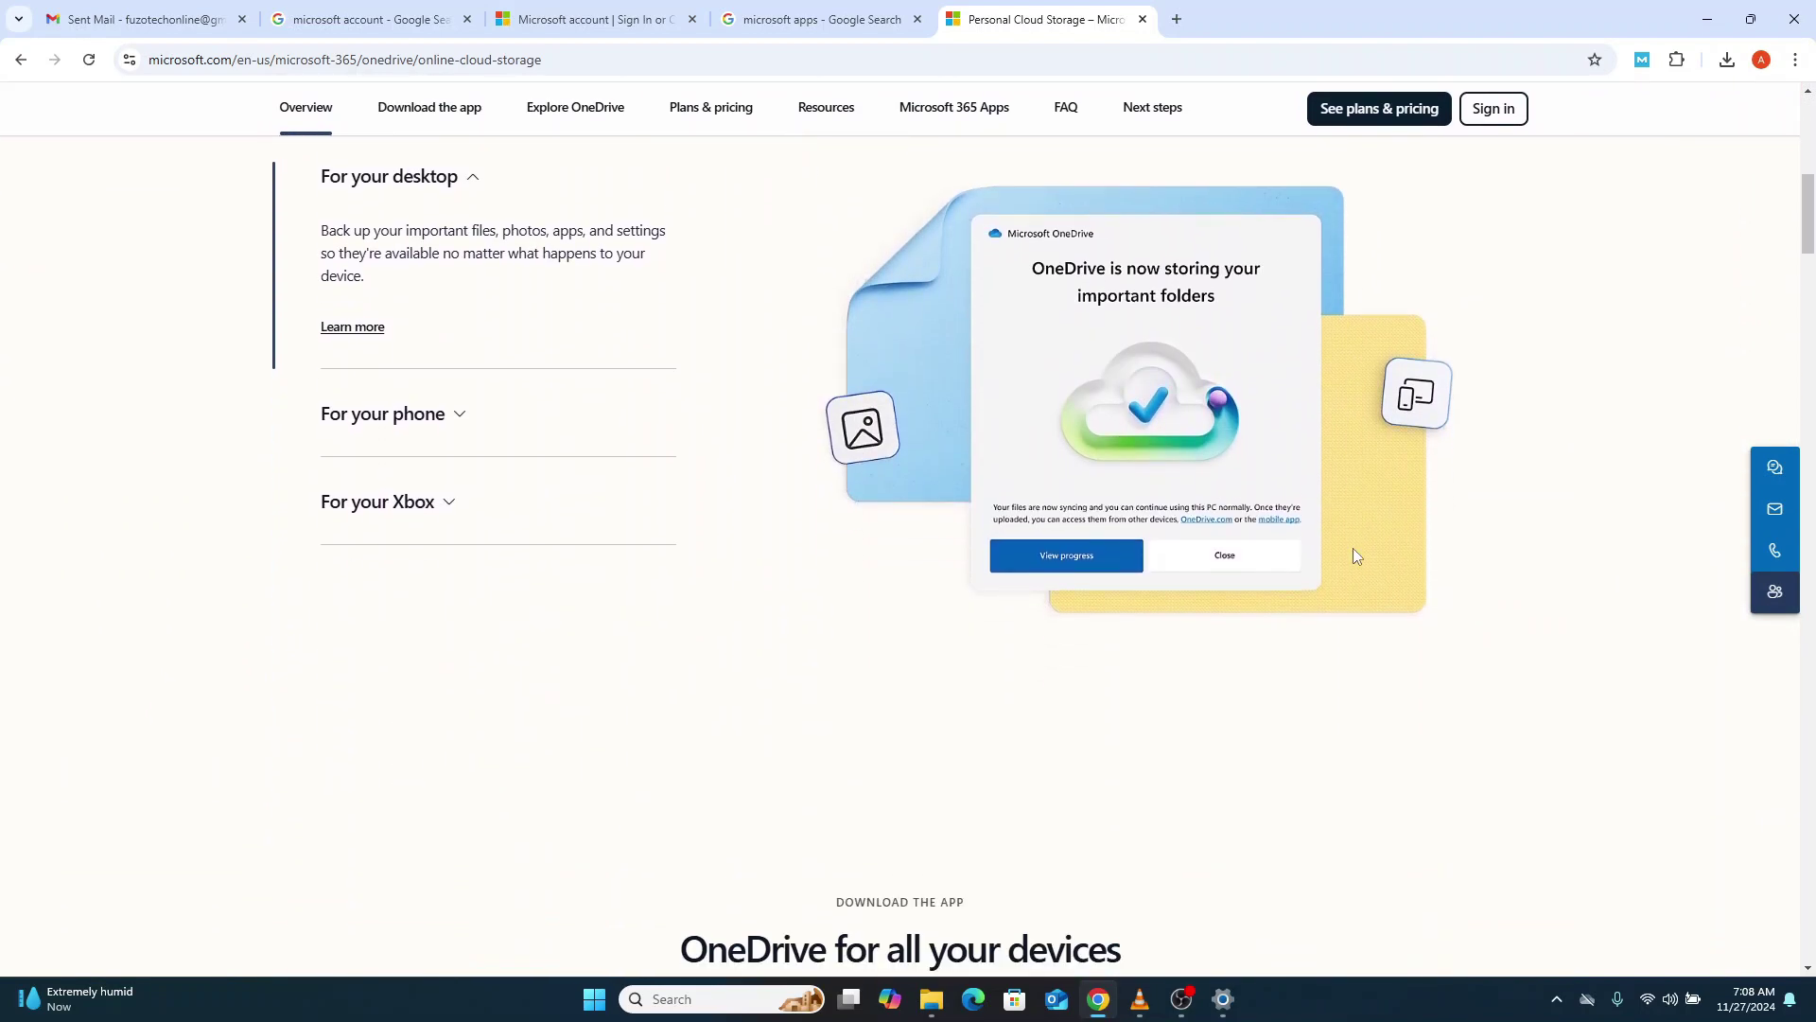
pyautogui.scroll(-2, 1354, 553)
pyautogui.scroll(-9, 1353, 556)
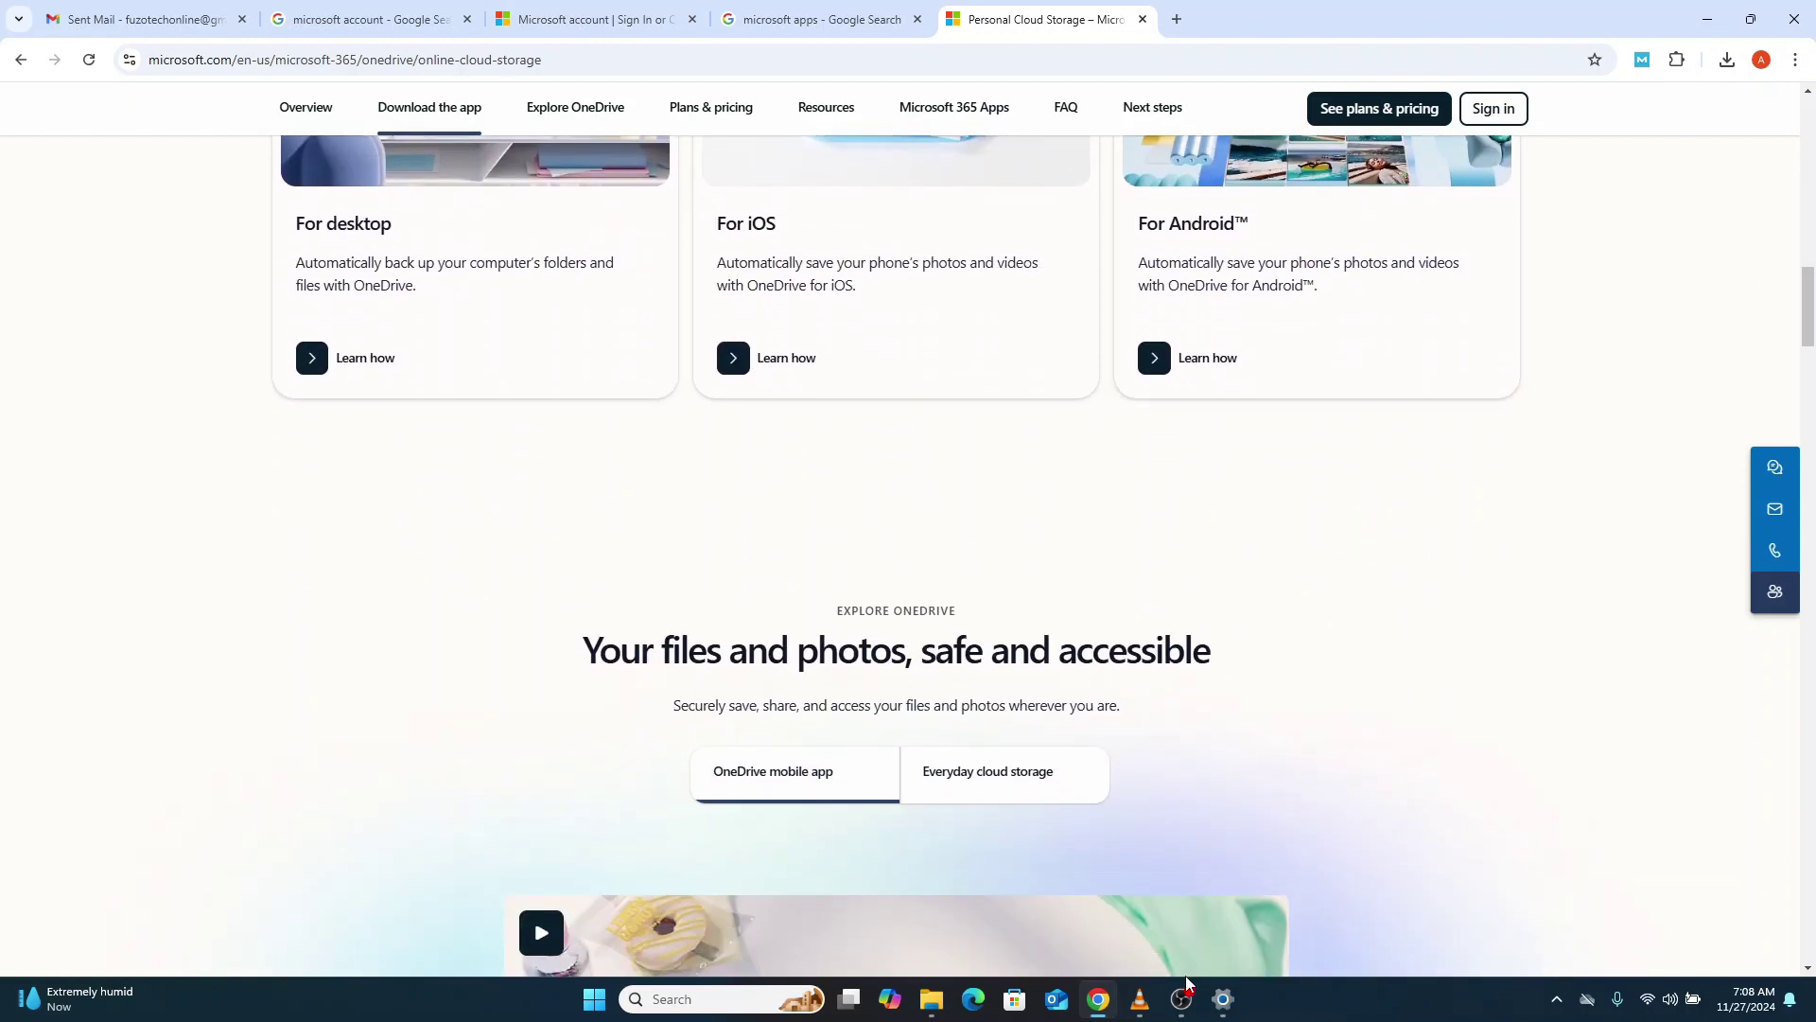
pyautogui.click(1223, 999)
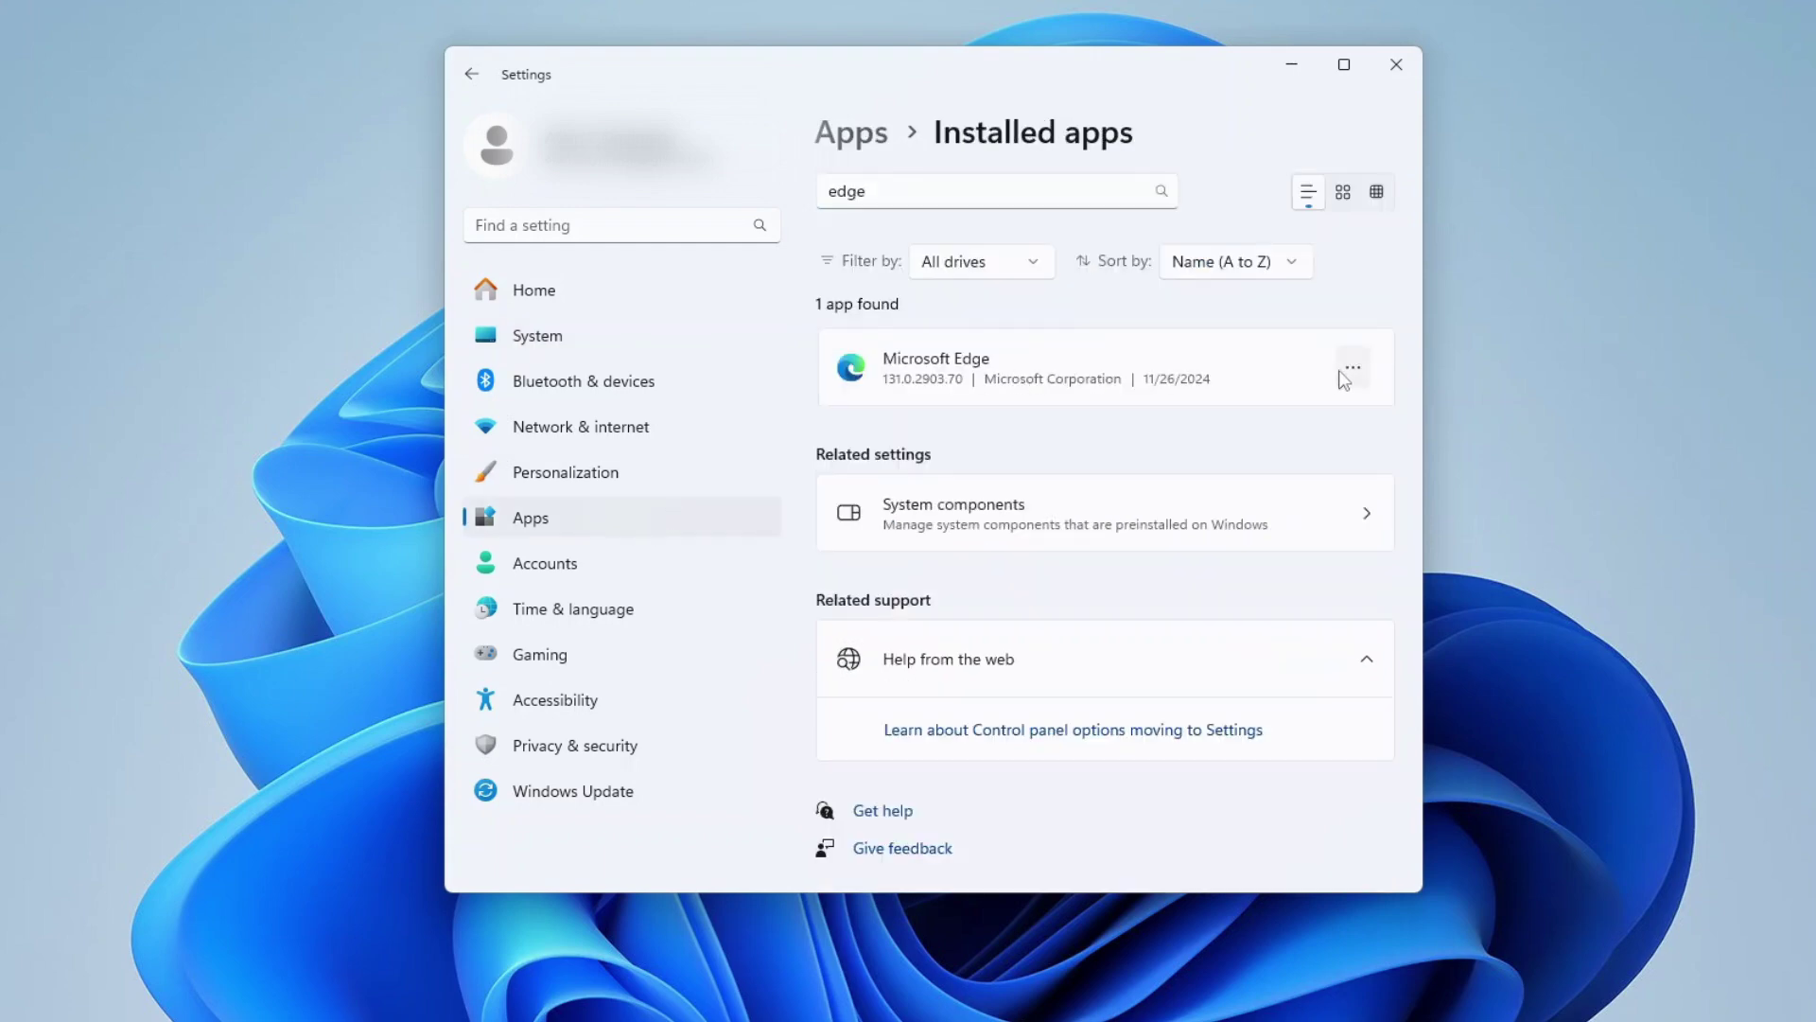
# Open Microsoft Edge's options in Installed apps to check whether it can be uninstalled.
pyautogui.click(1346, 377)
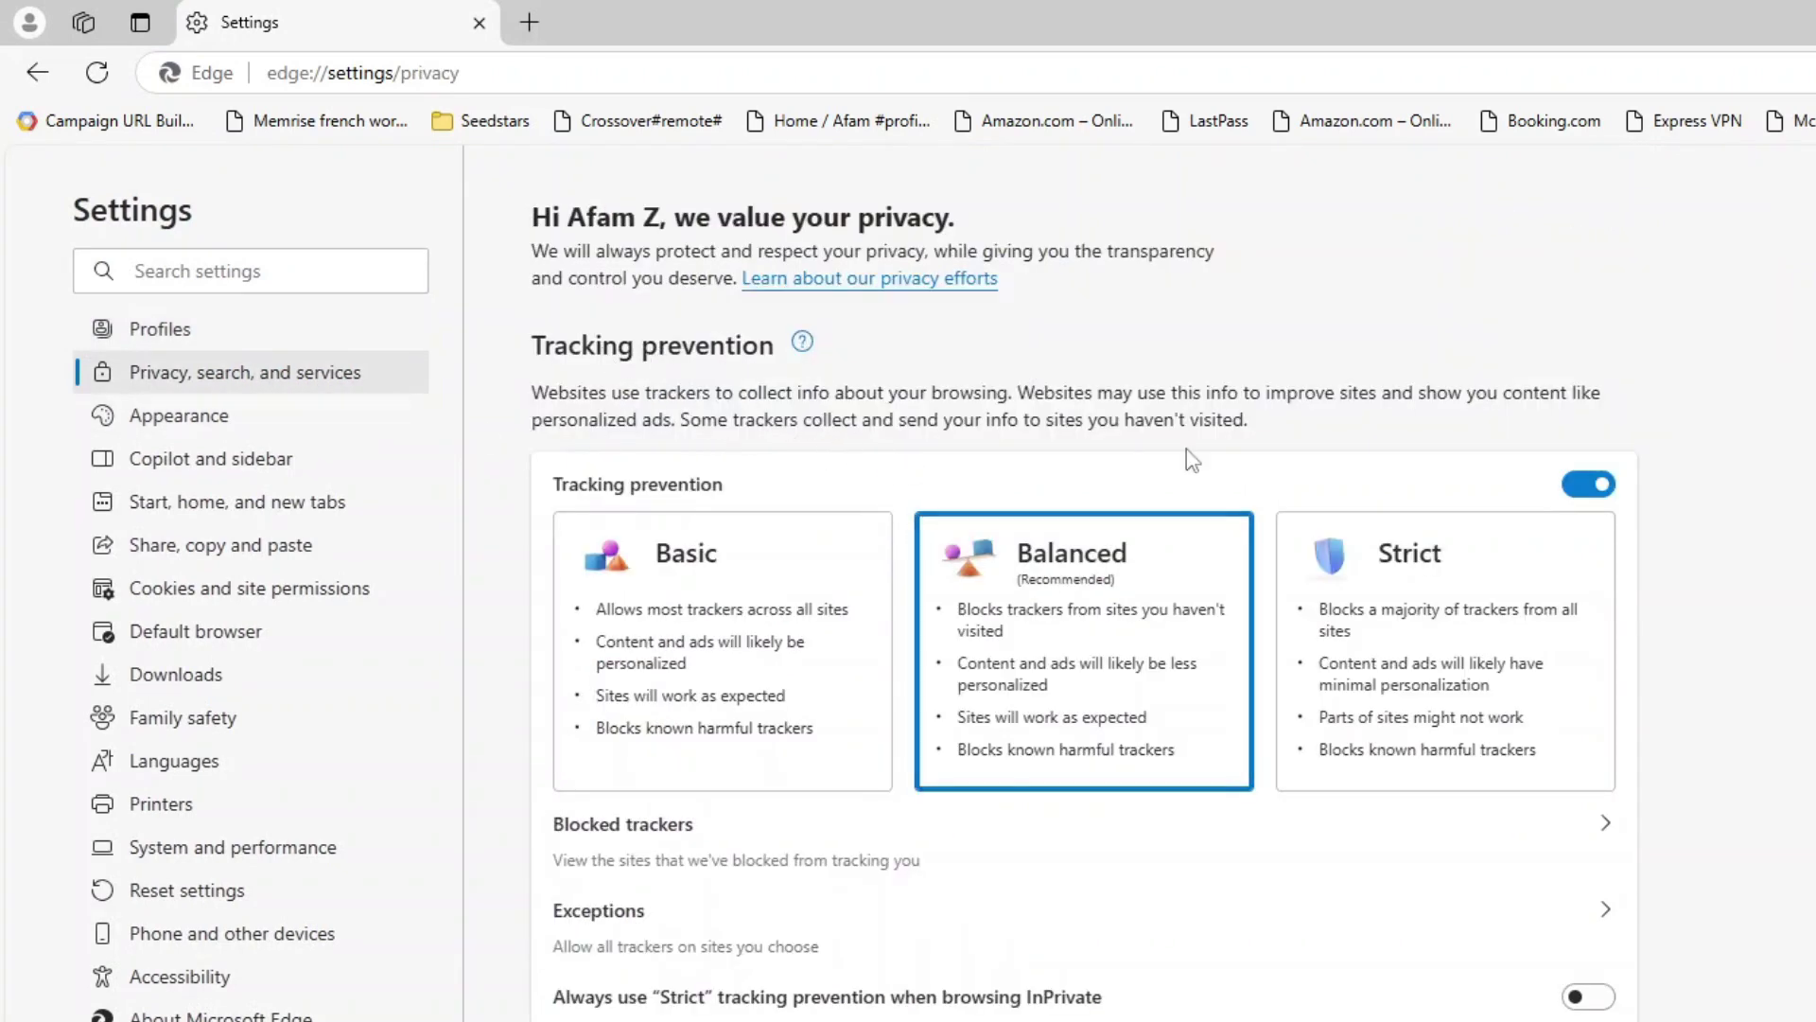
# Set Edge tracking prevention to Strict, review the diagnostic data sections, and close Edge.
pyautogui.click(1416, 577)
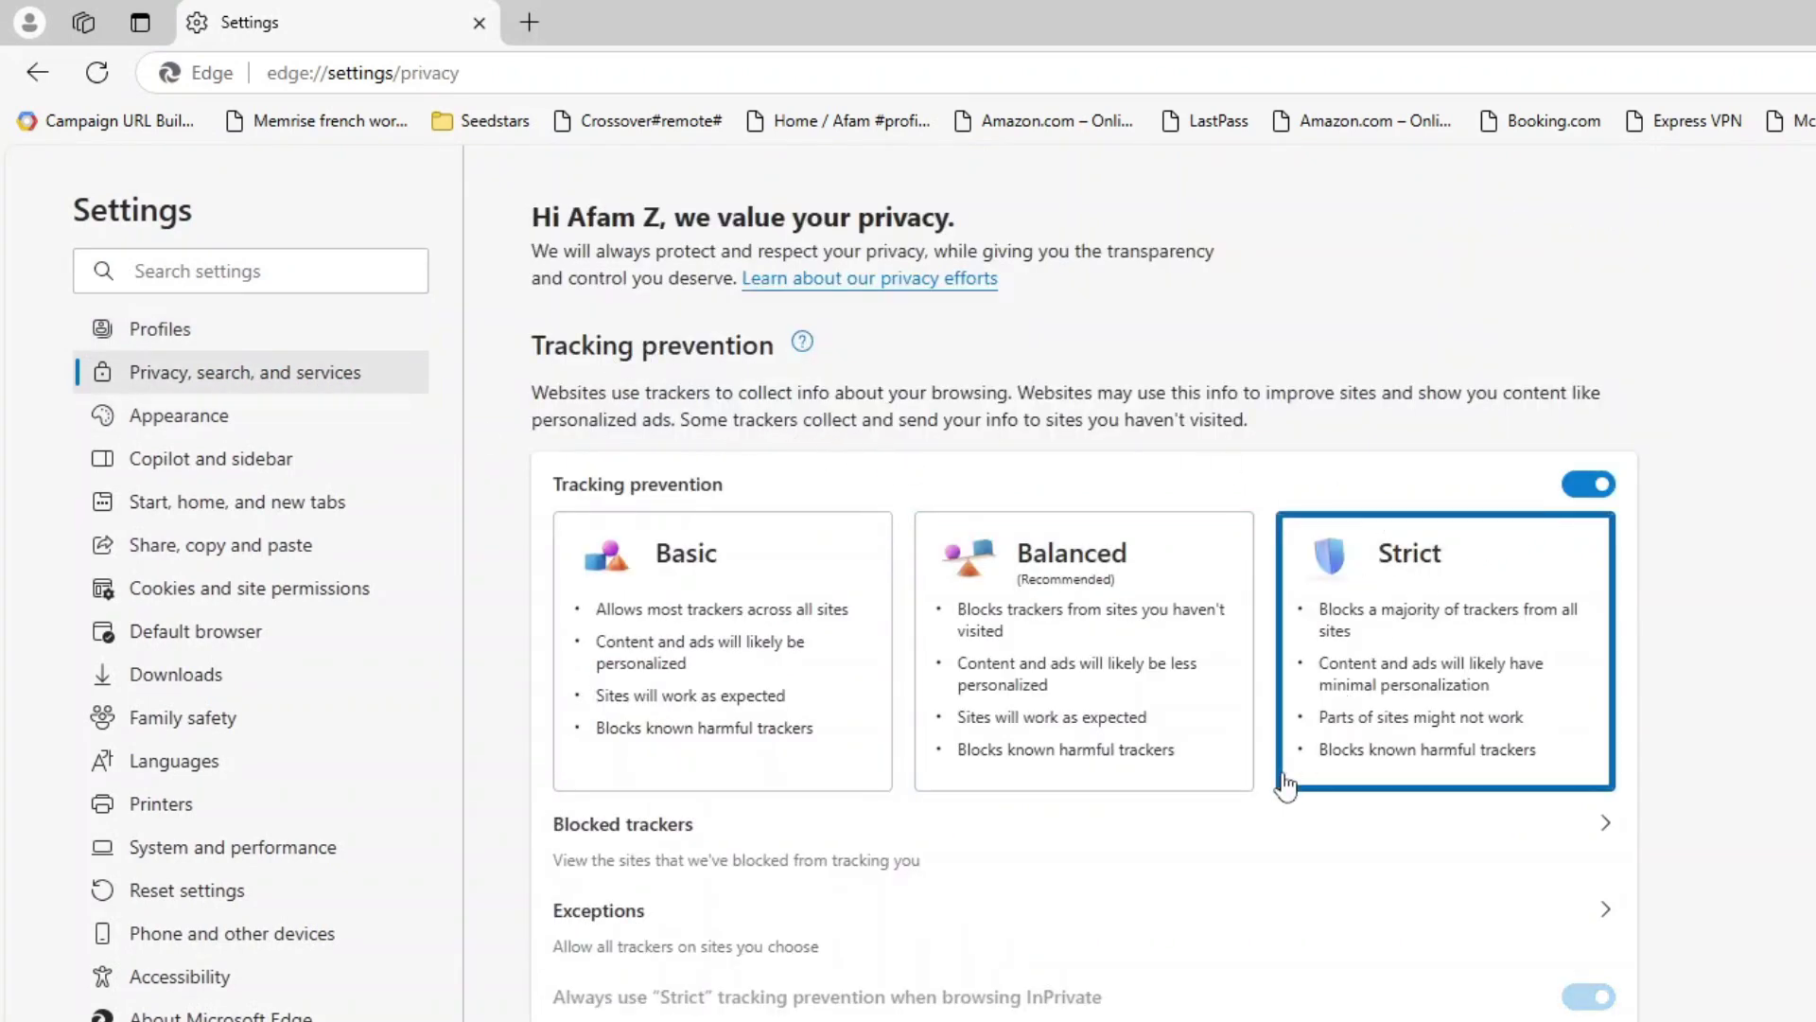
pyautogui.scroll(-10, 587, 470)
pyautogui.moveTo(532, 416); pyautogui.dragTo(943, 433)
pyautogui.moveTo(501, 711); pyautogui.dragTo(946, 720)
pyautogui.moveTo(518, 916); pyautogui.dragTo(910, 923)
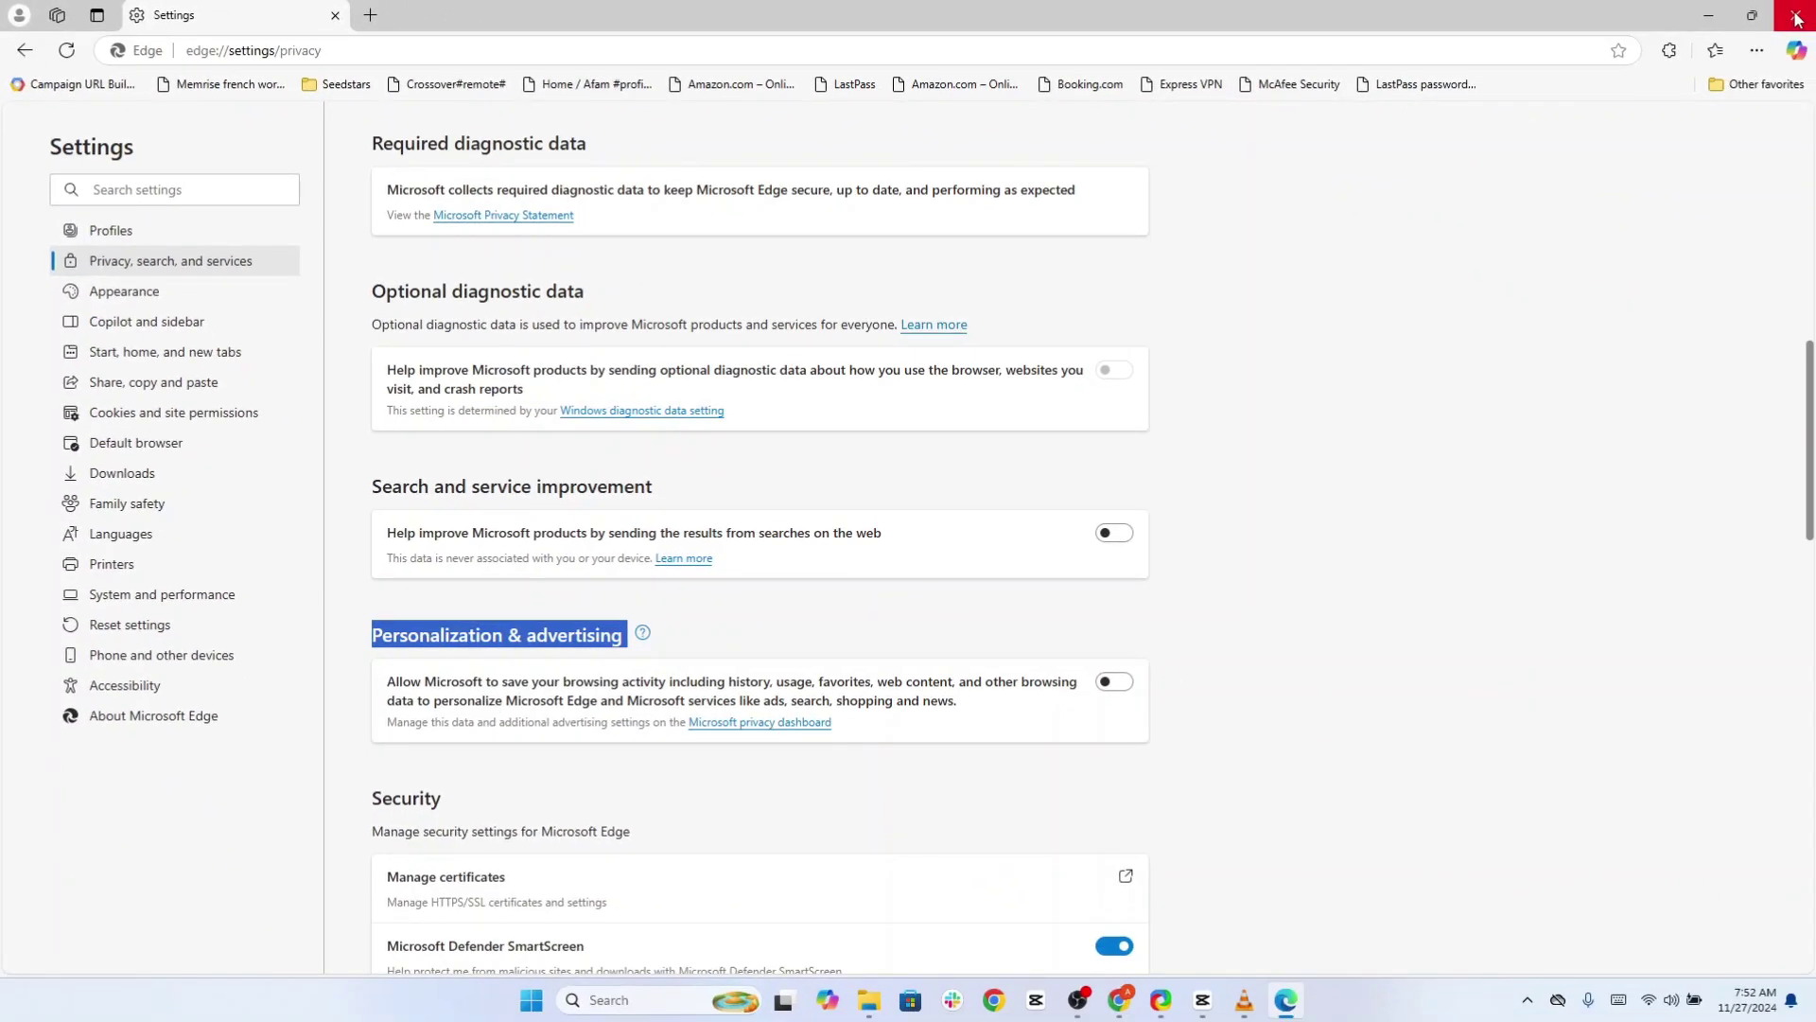
pyautogui.click(1796, 19)
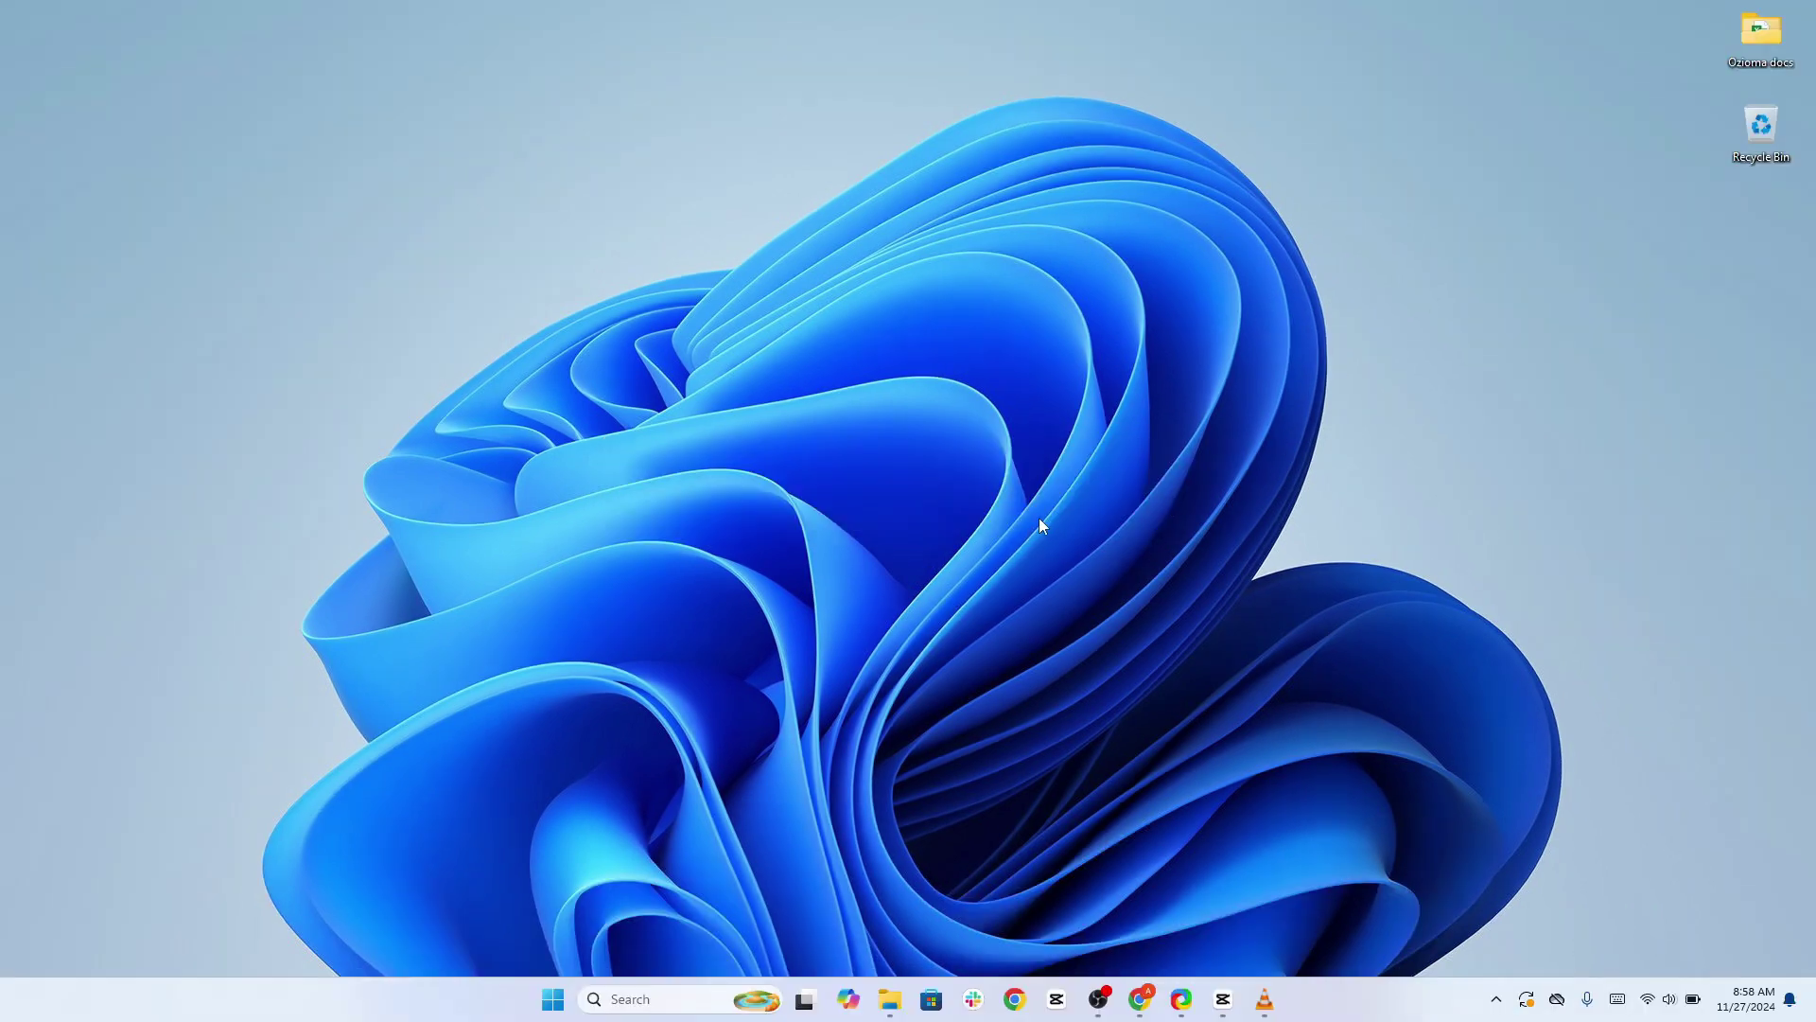
# Open File Explorer on the C:\Windows\System32\drivers\etc folder.
pyautogui.click(890, 996)
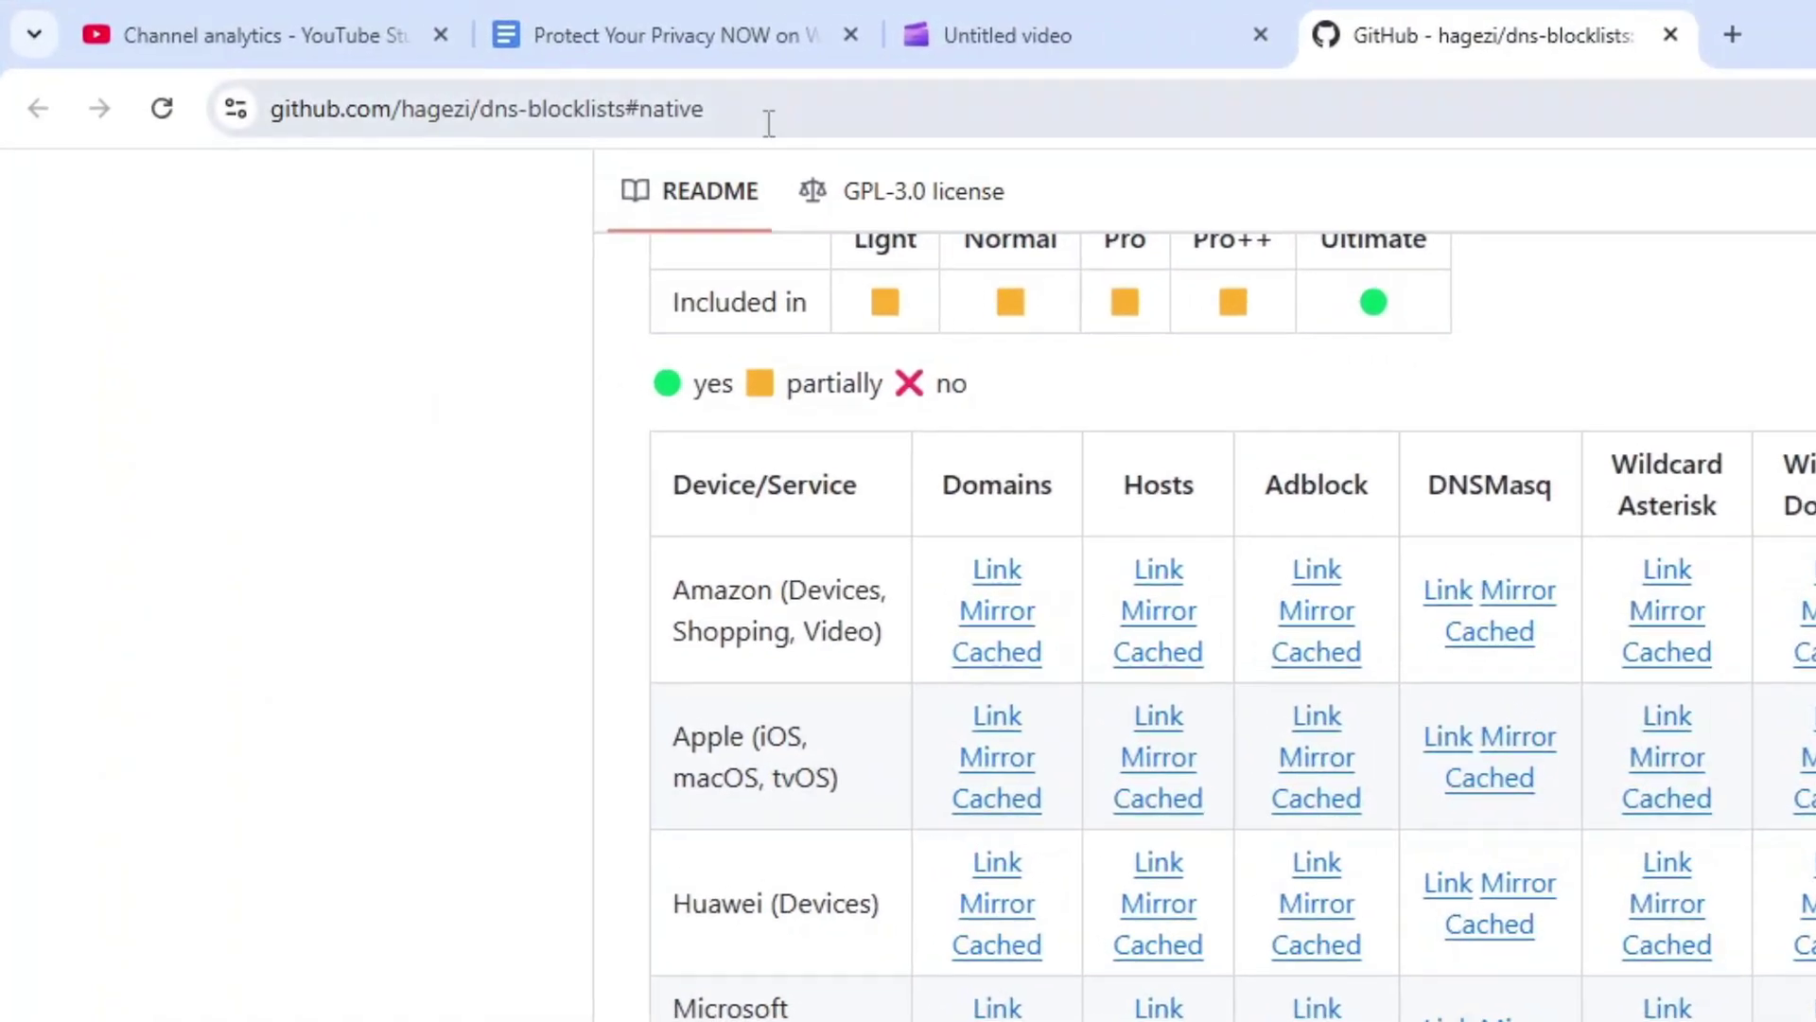
# Open the Microsoft (Windows, Office, MSN) hosts-format blocklist, select all its entries, and minimize Chrome.
pyautogui.moveTo(653, 89); pyautogui.dragTo(286, 117)
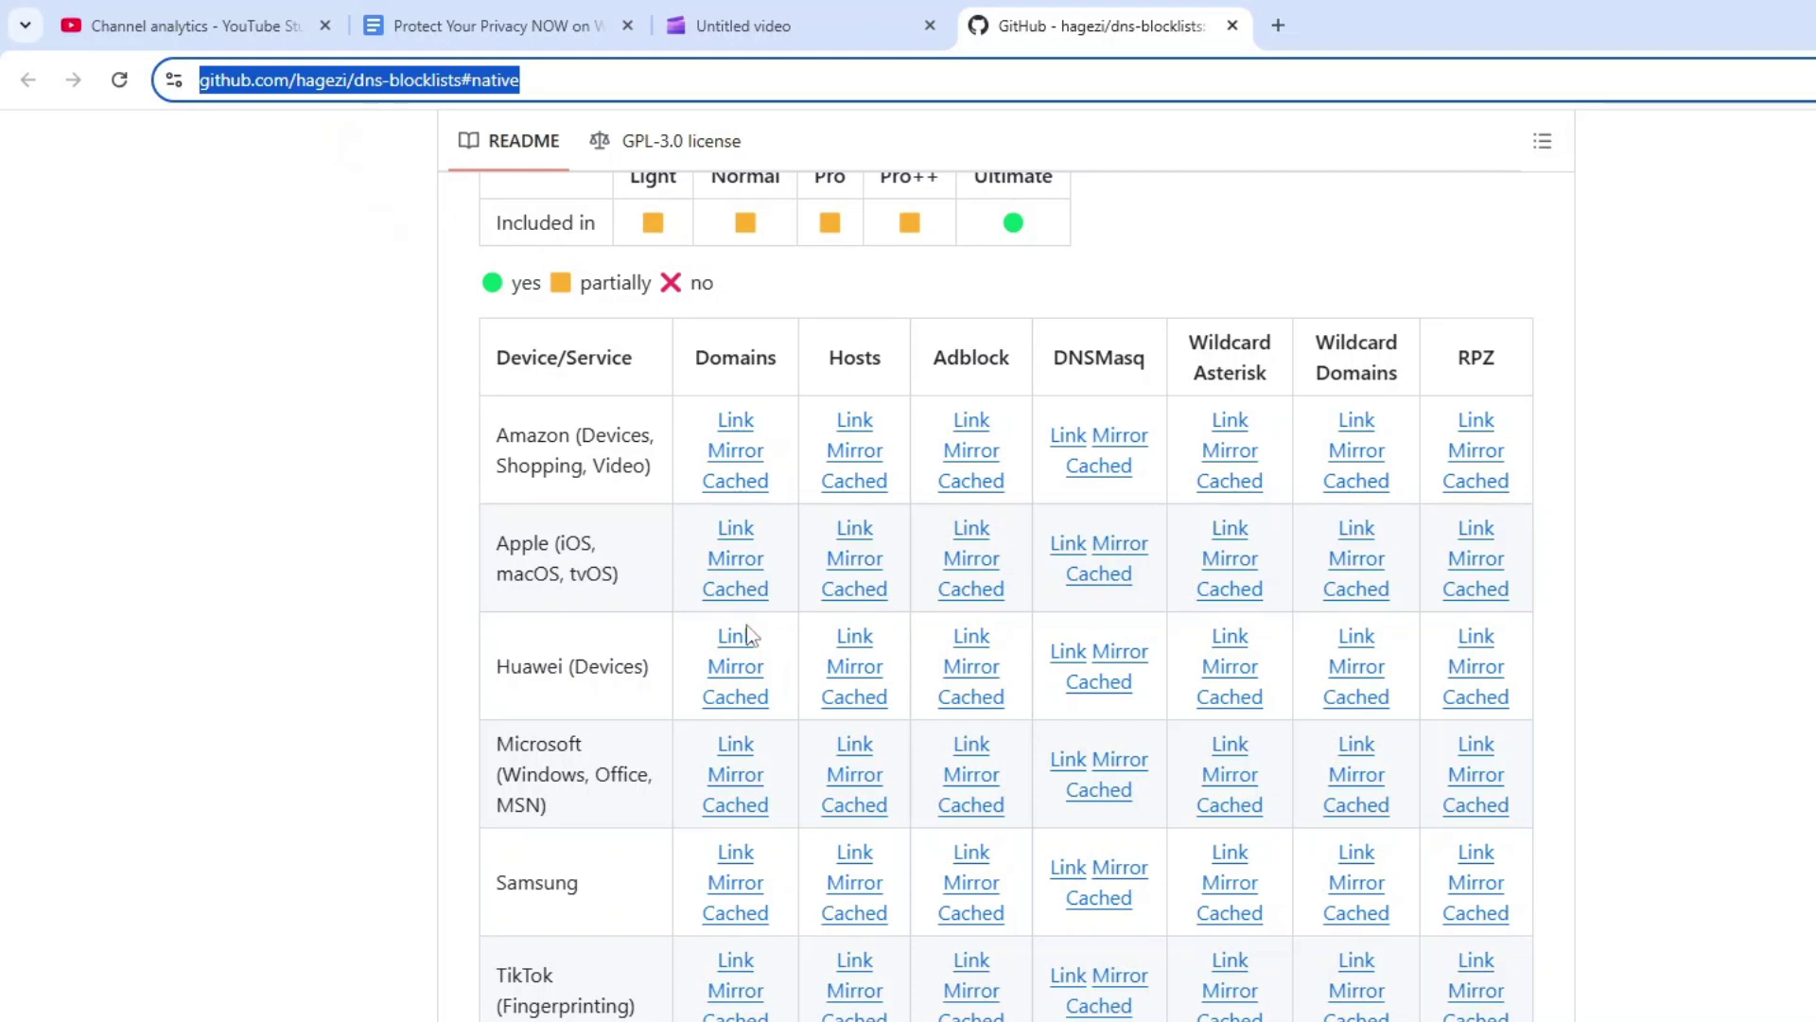
pyautogui.scroll(-1, 745, 637)
pyautogui.tripleClick(588, 681)
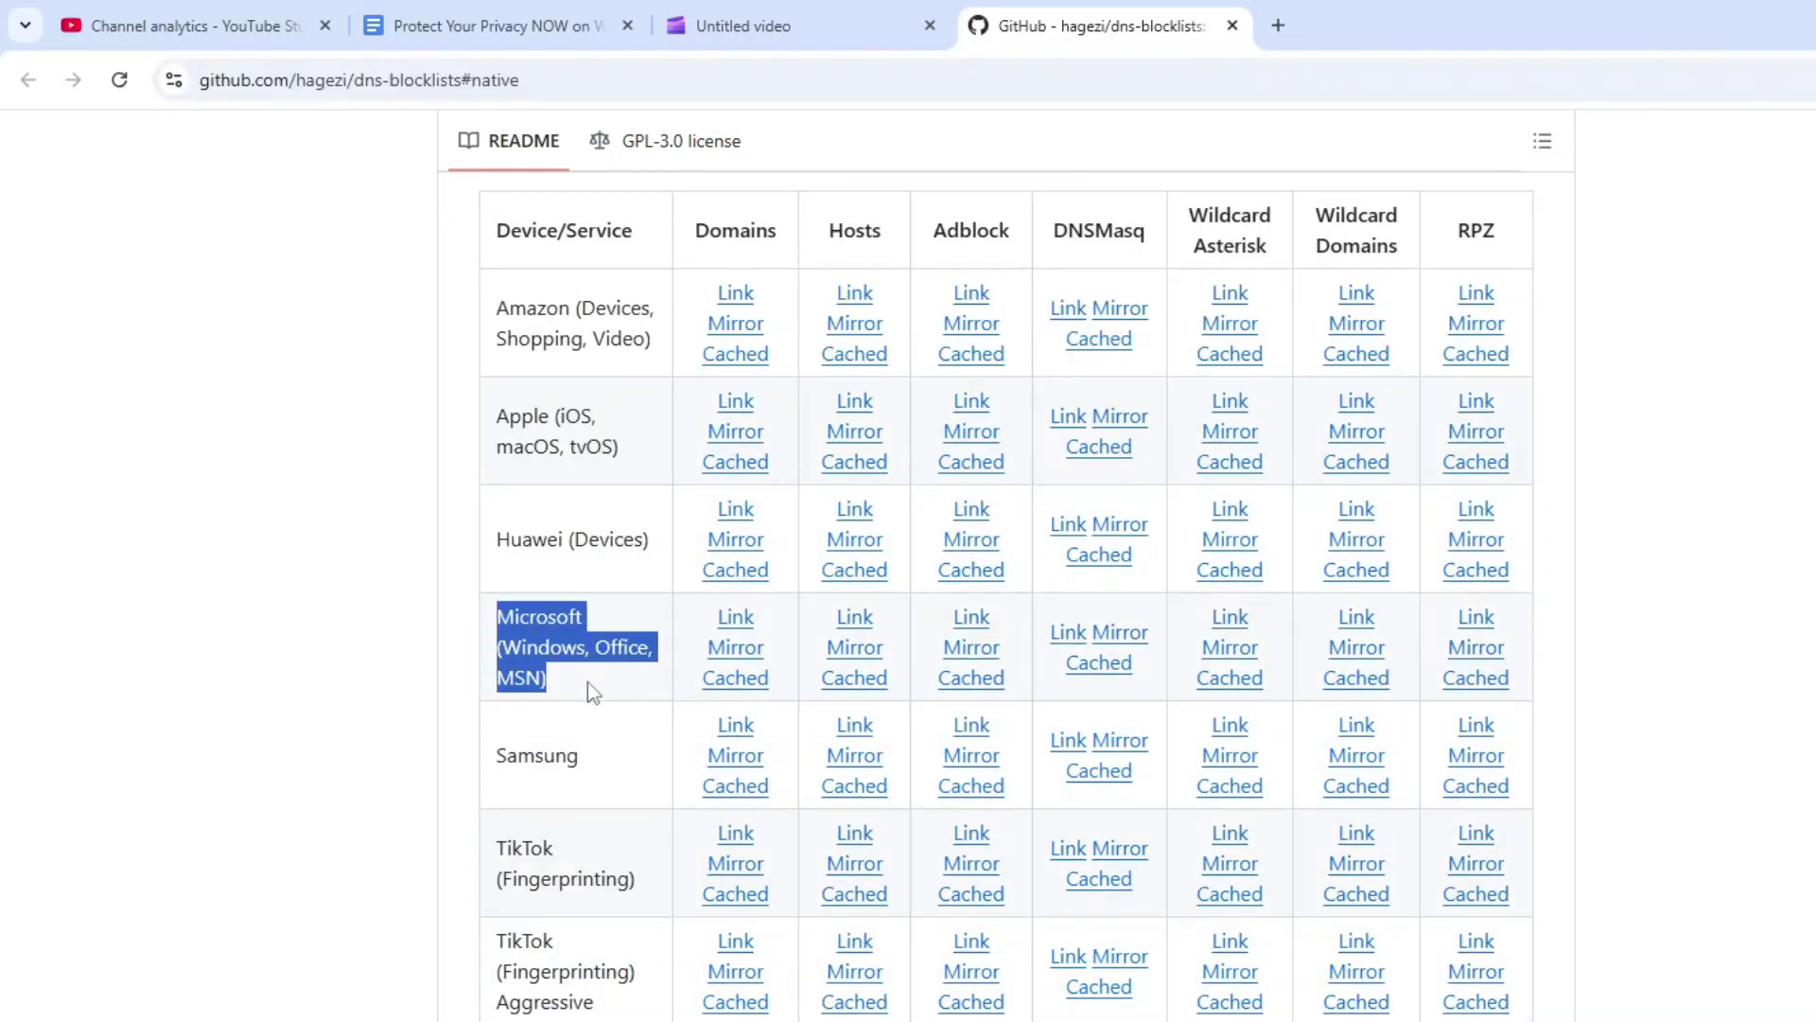
pyautogui.click(861, 651)
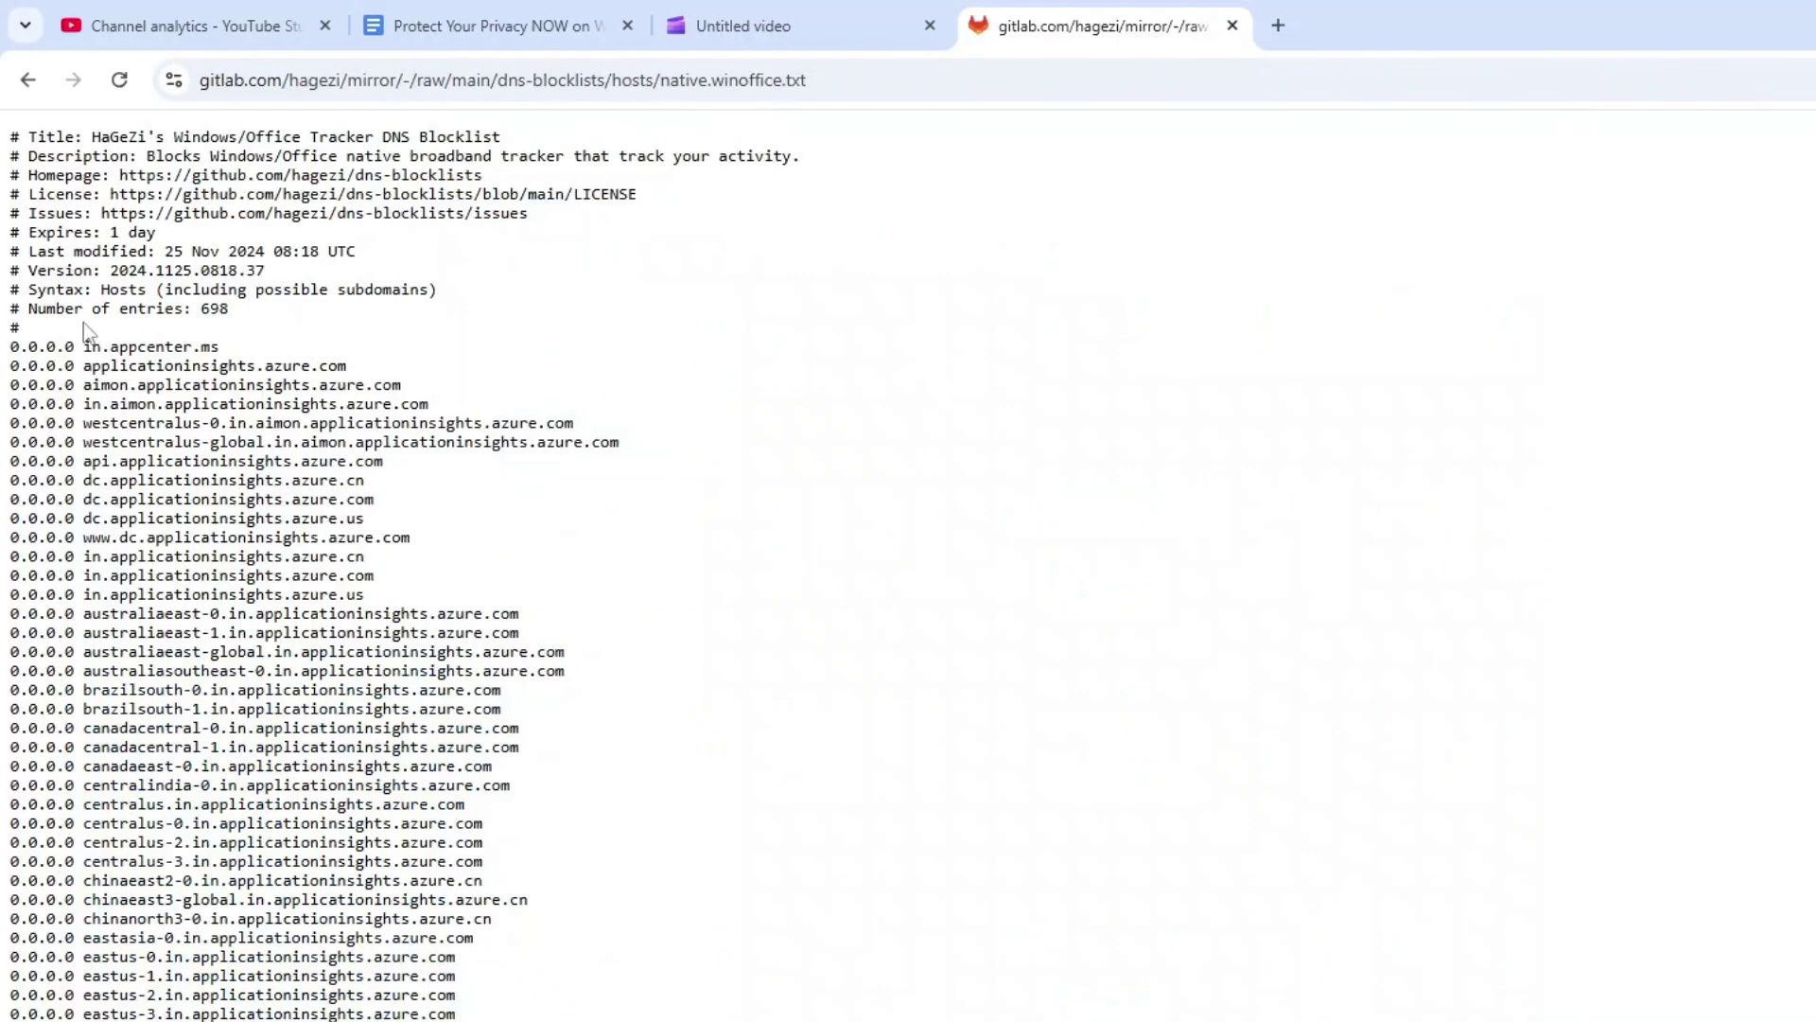
pyautogui.moveTo(13, 354); pyautogui.dragTo(435, 1020)
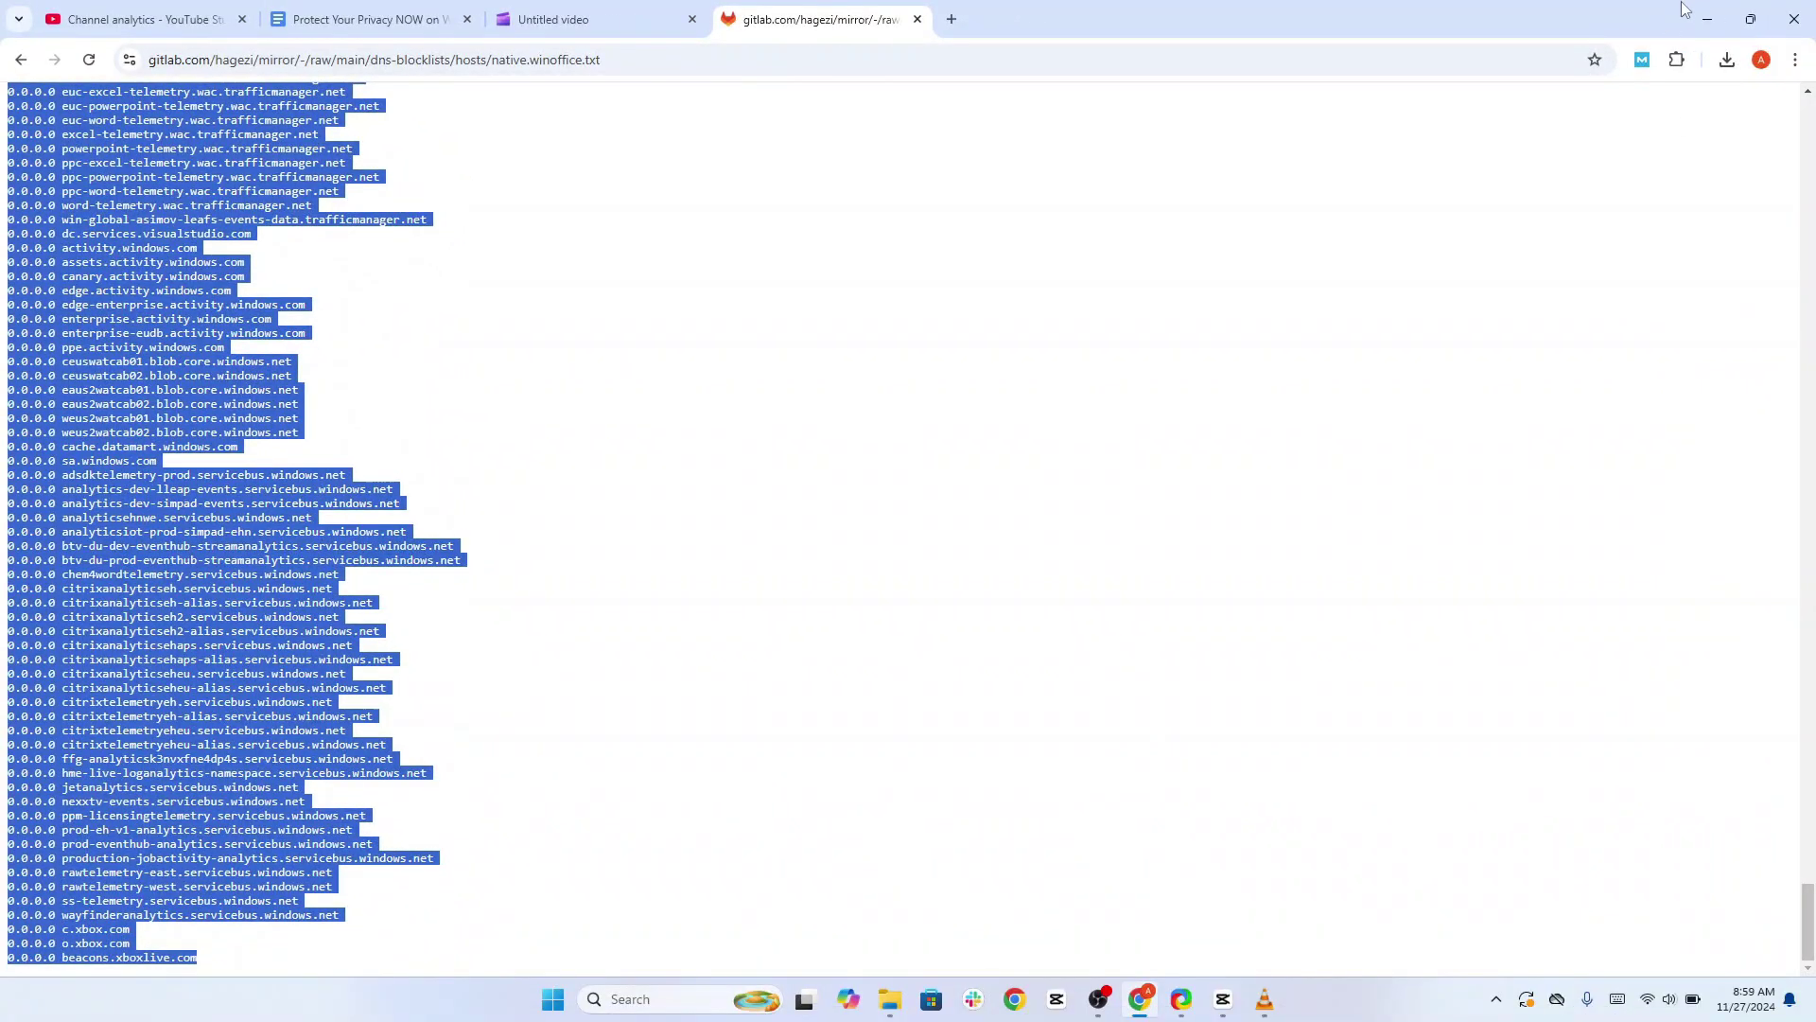
pyautogui.click(1708, 19)
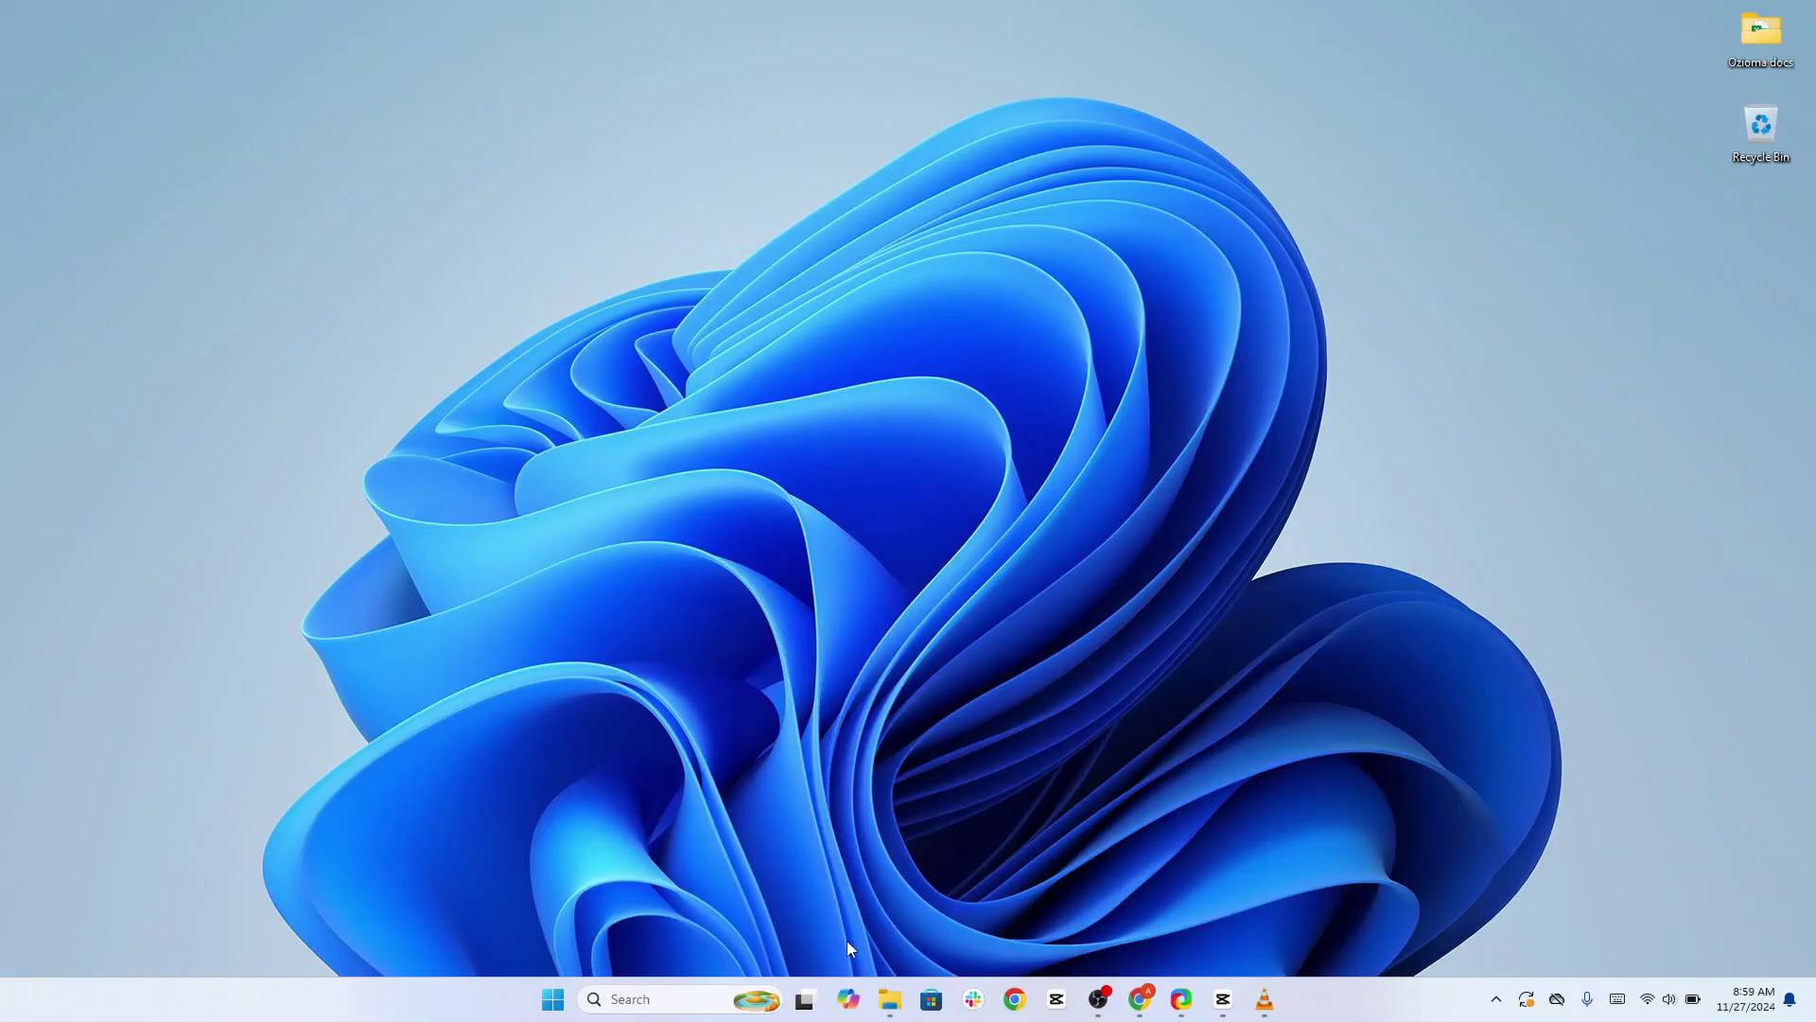
# Move the hosts file from the etc folder to the desktop, granting administrator permission.
pyautogui.click(887, 1001)
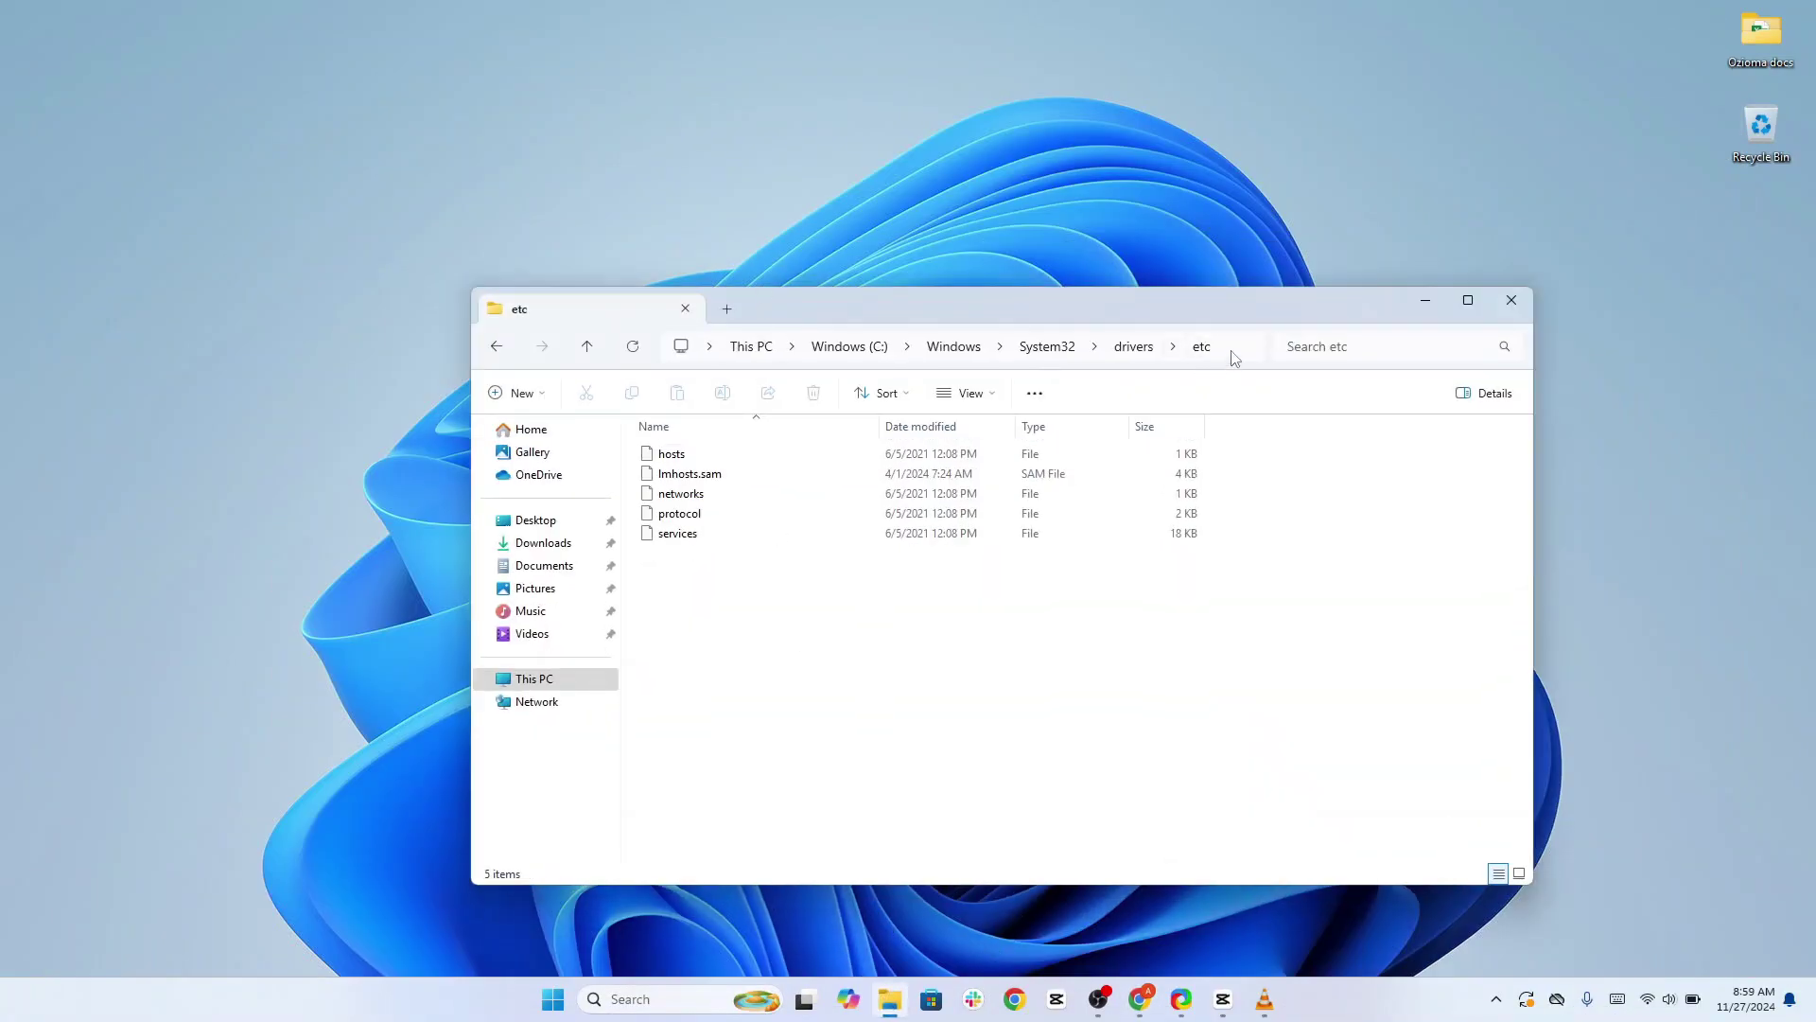
pyautogui.click(870, 217)
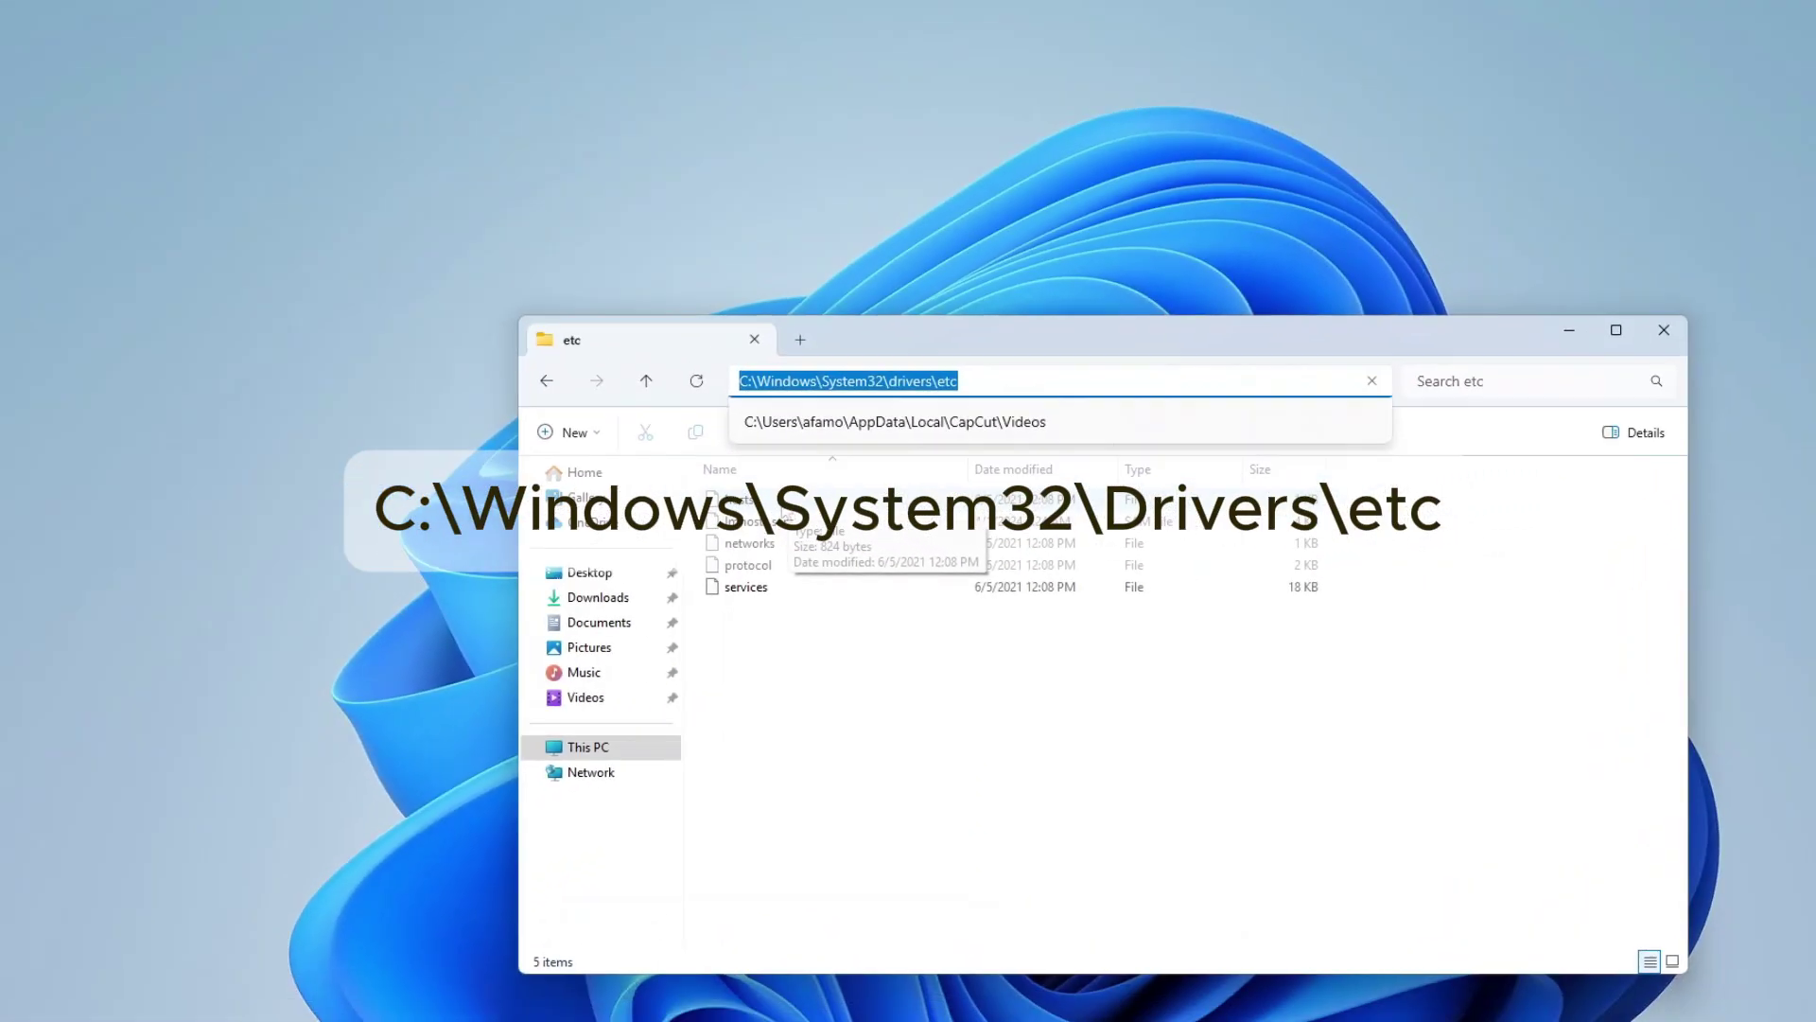
pyautogui.click(781, 502)
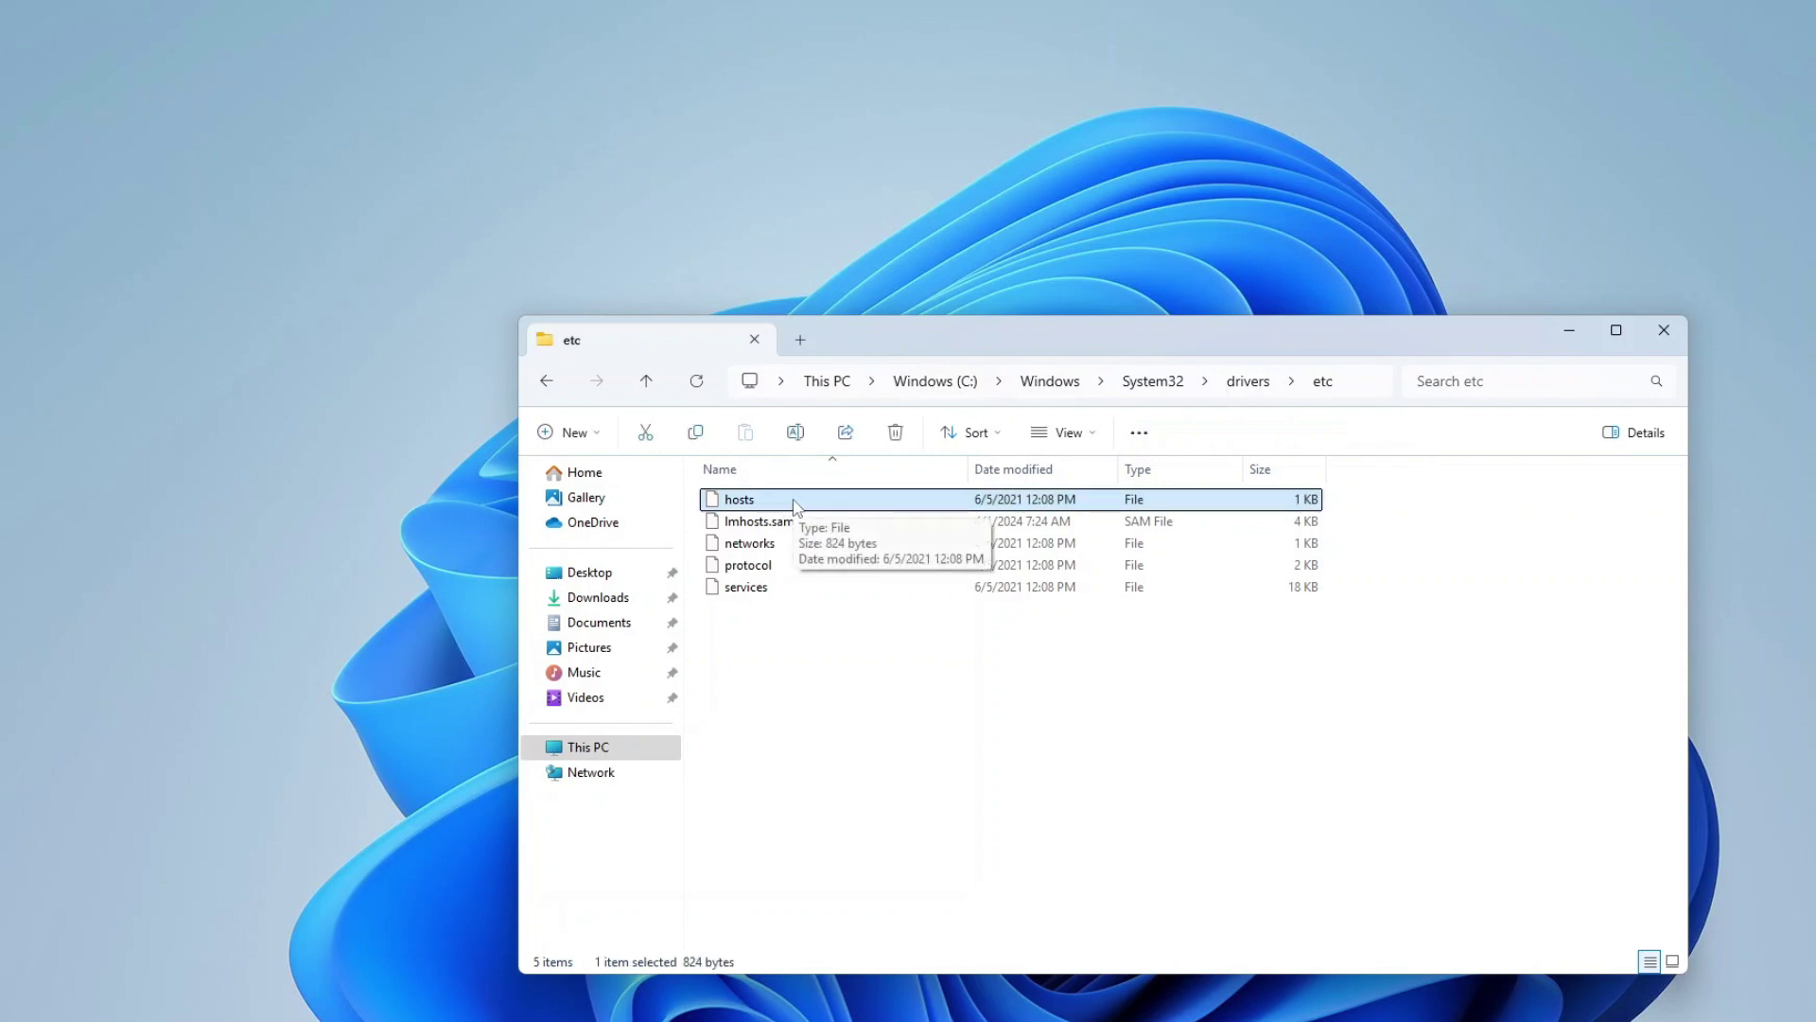
pyautogui.moveTo(795, 506); pyautogui.dragTo(137, 268)
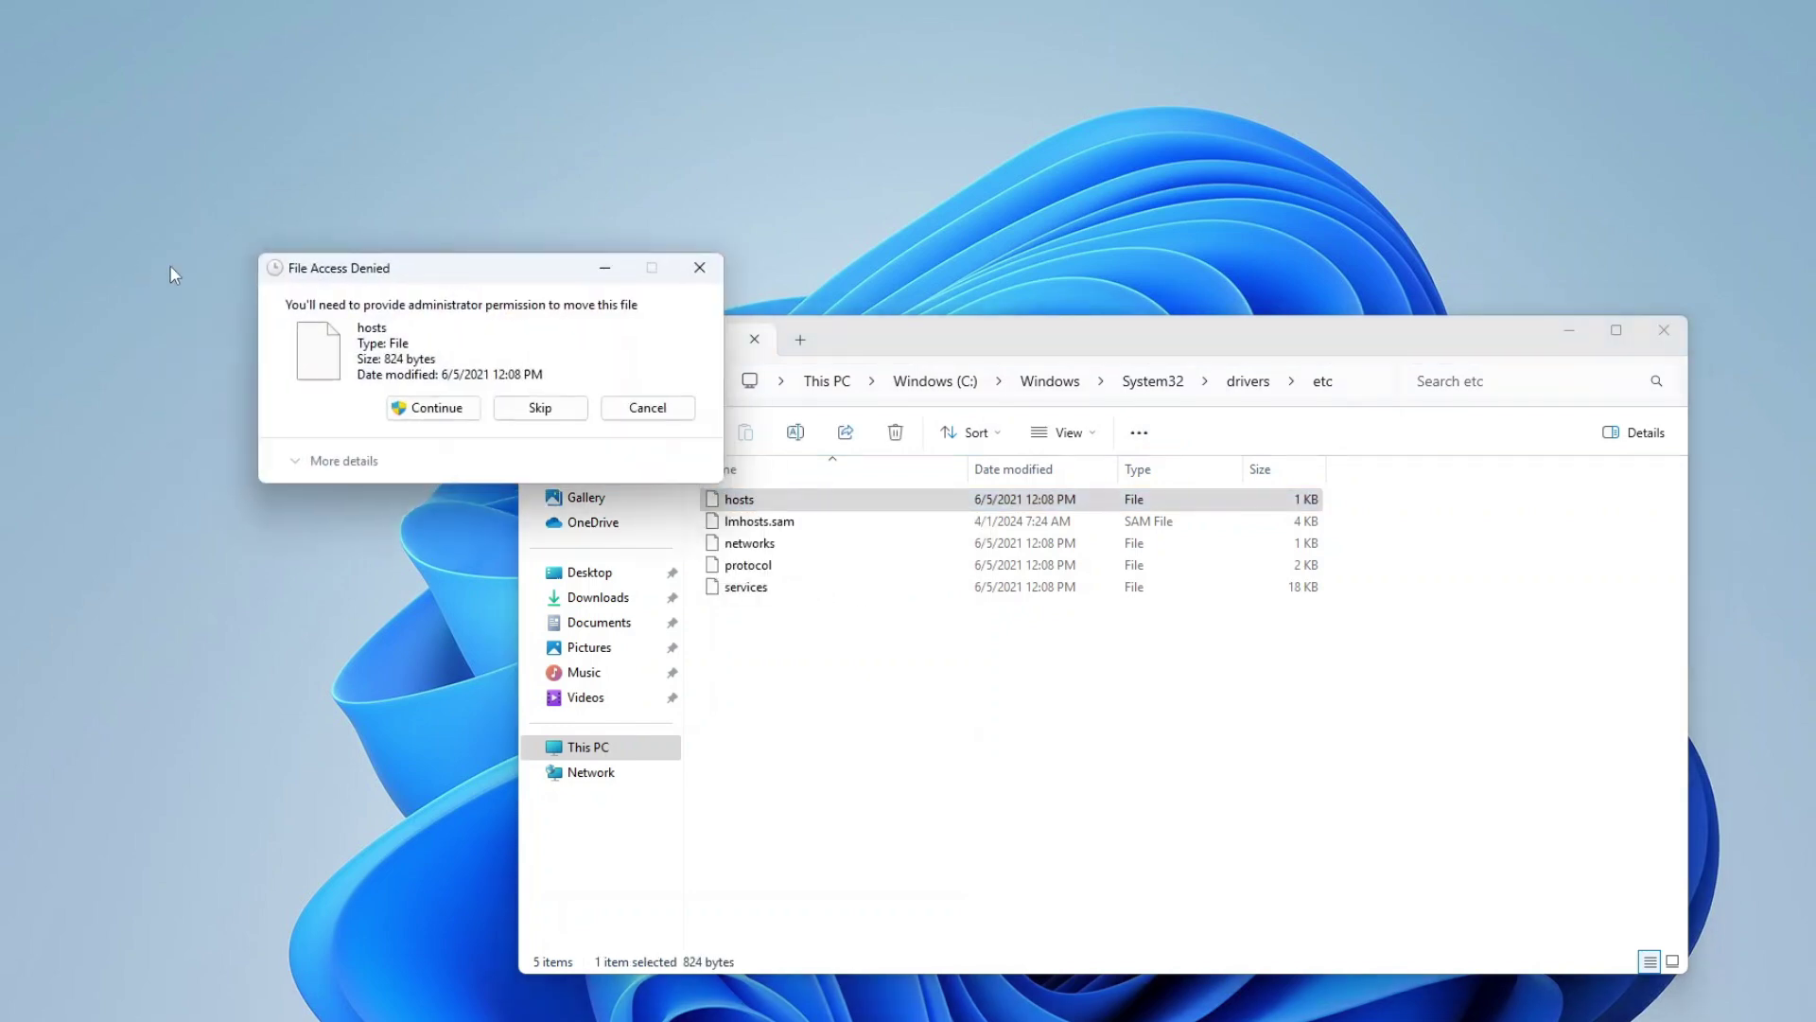
pyautogui.click(434, 408)
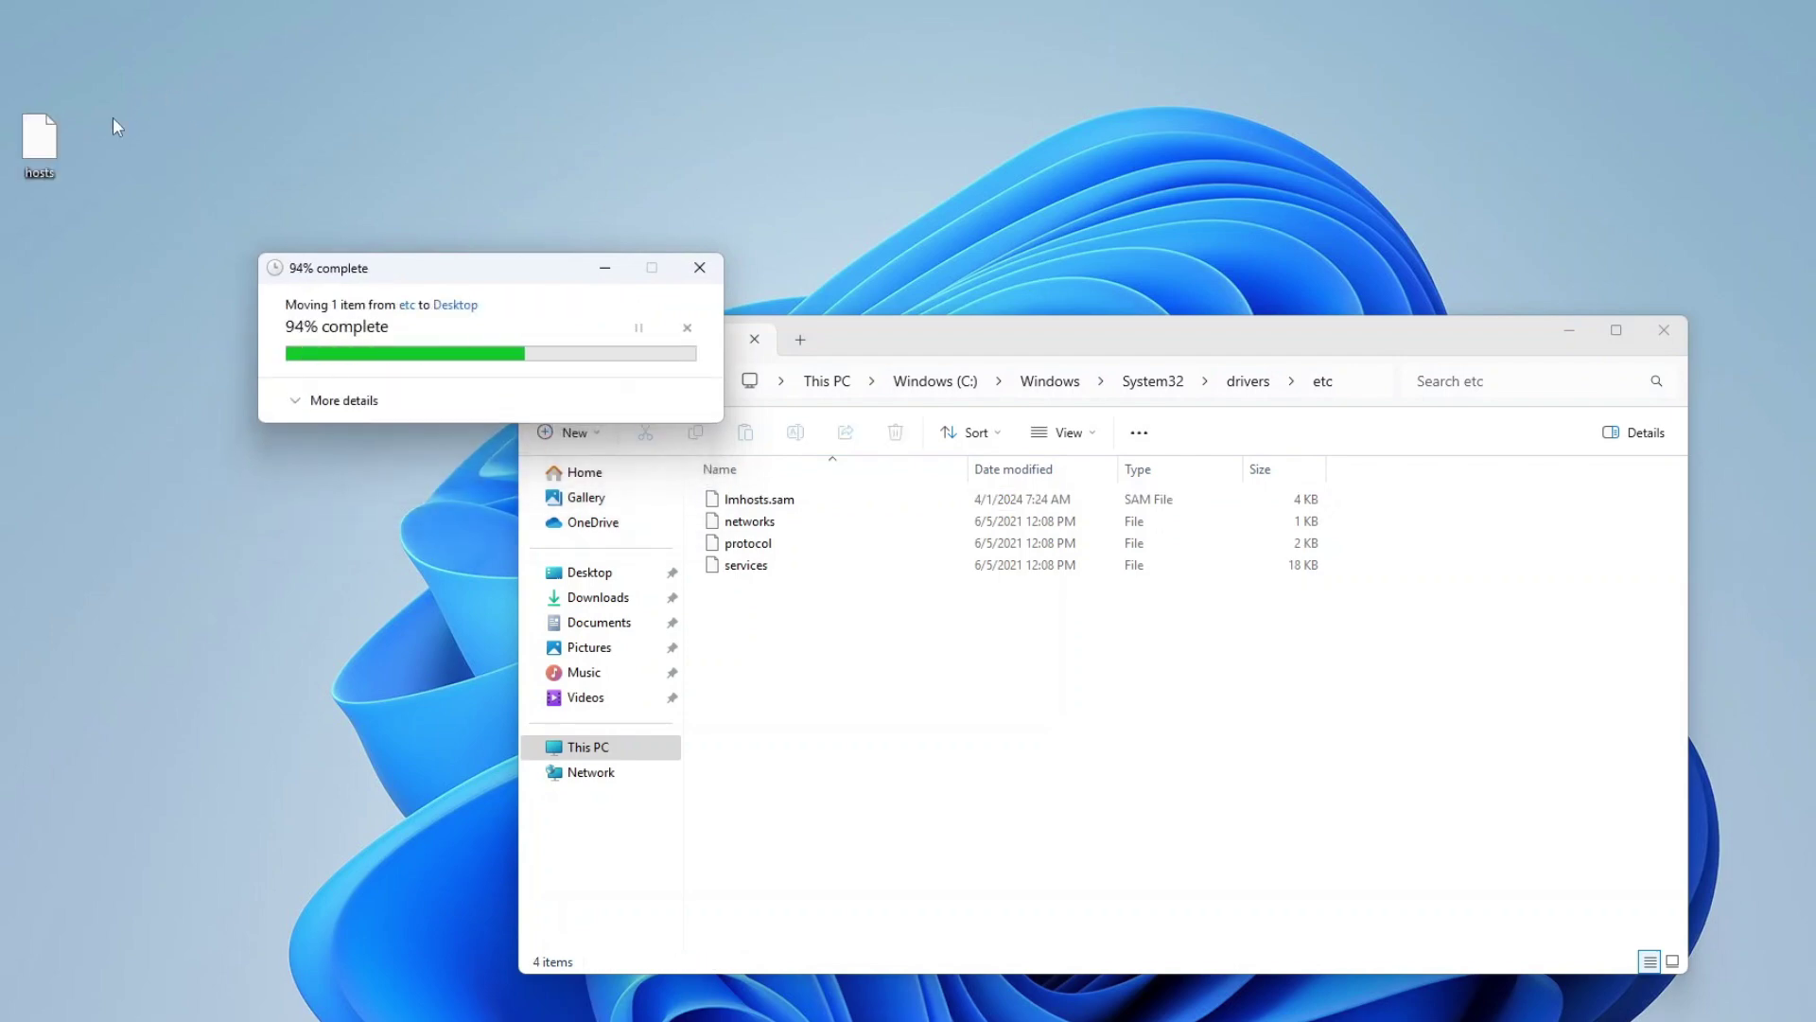
# Open the desktop hosts file in Notepad just once via Open with.
pyautogui.click(45, 150)
pyautogui.rightClick(45, 150)
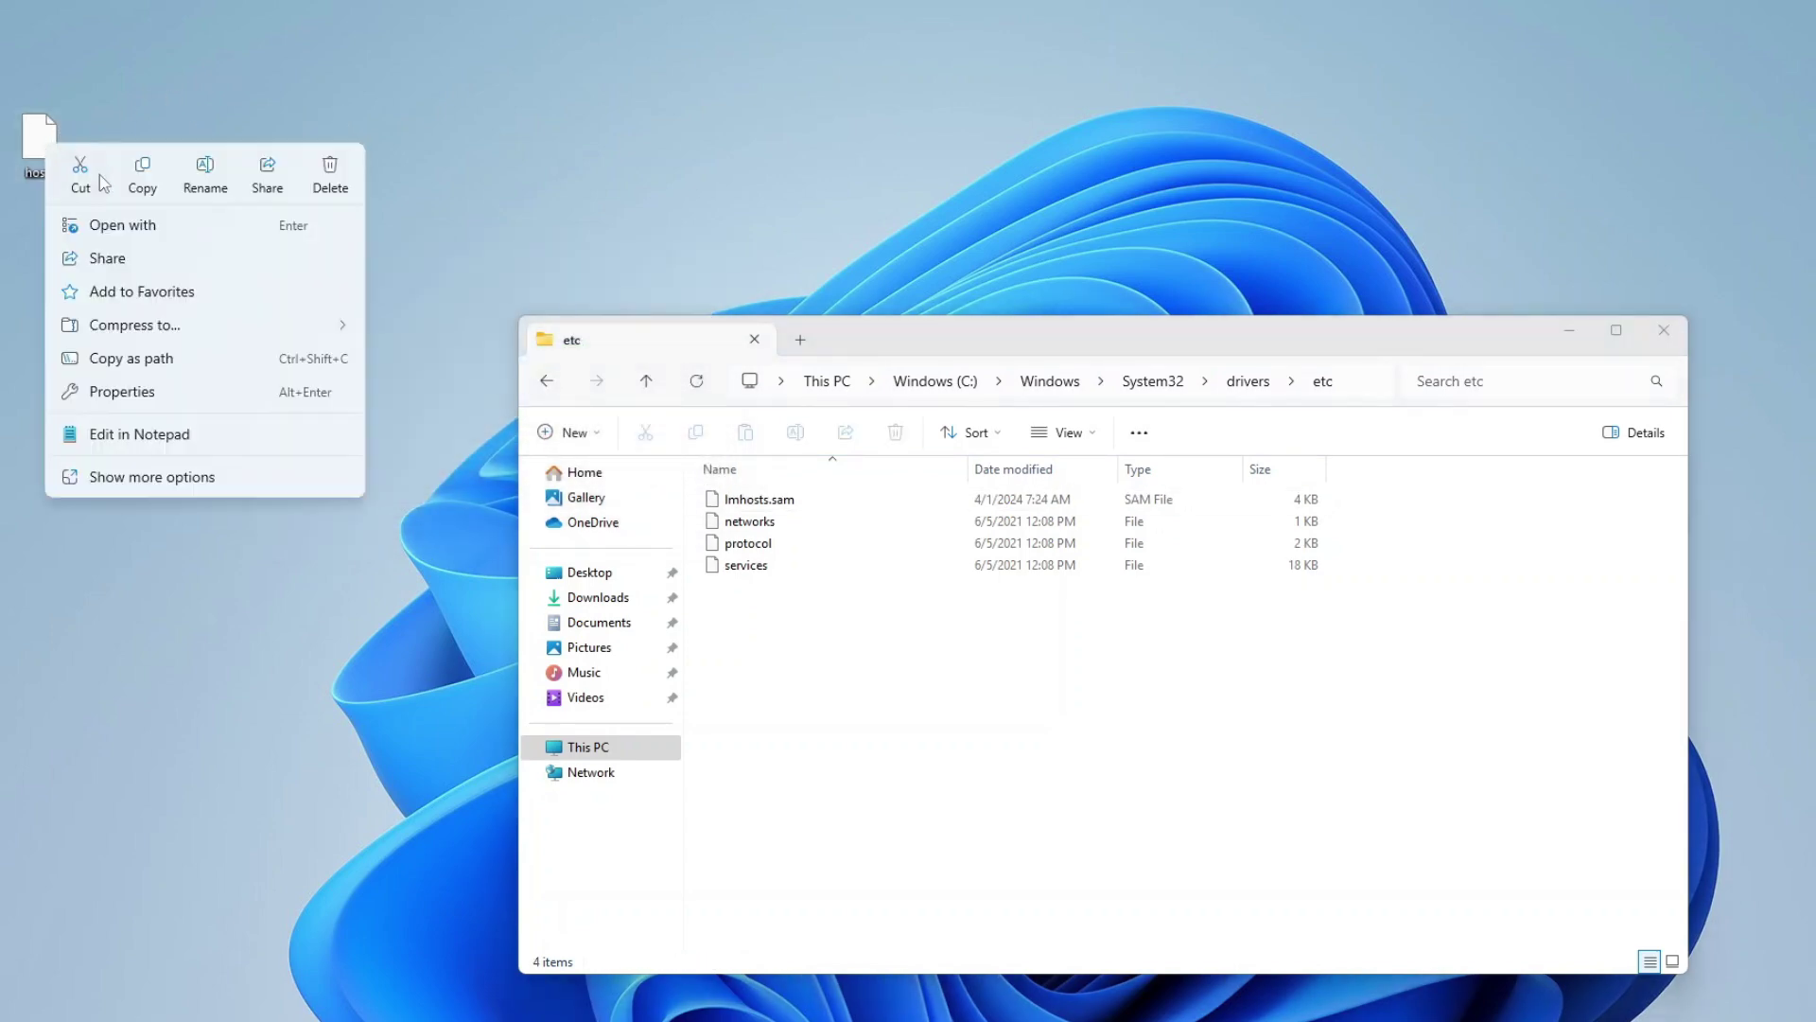
pyautogui.click(272, 234)
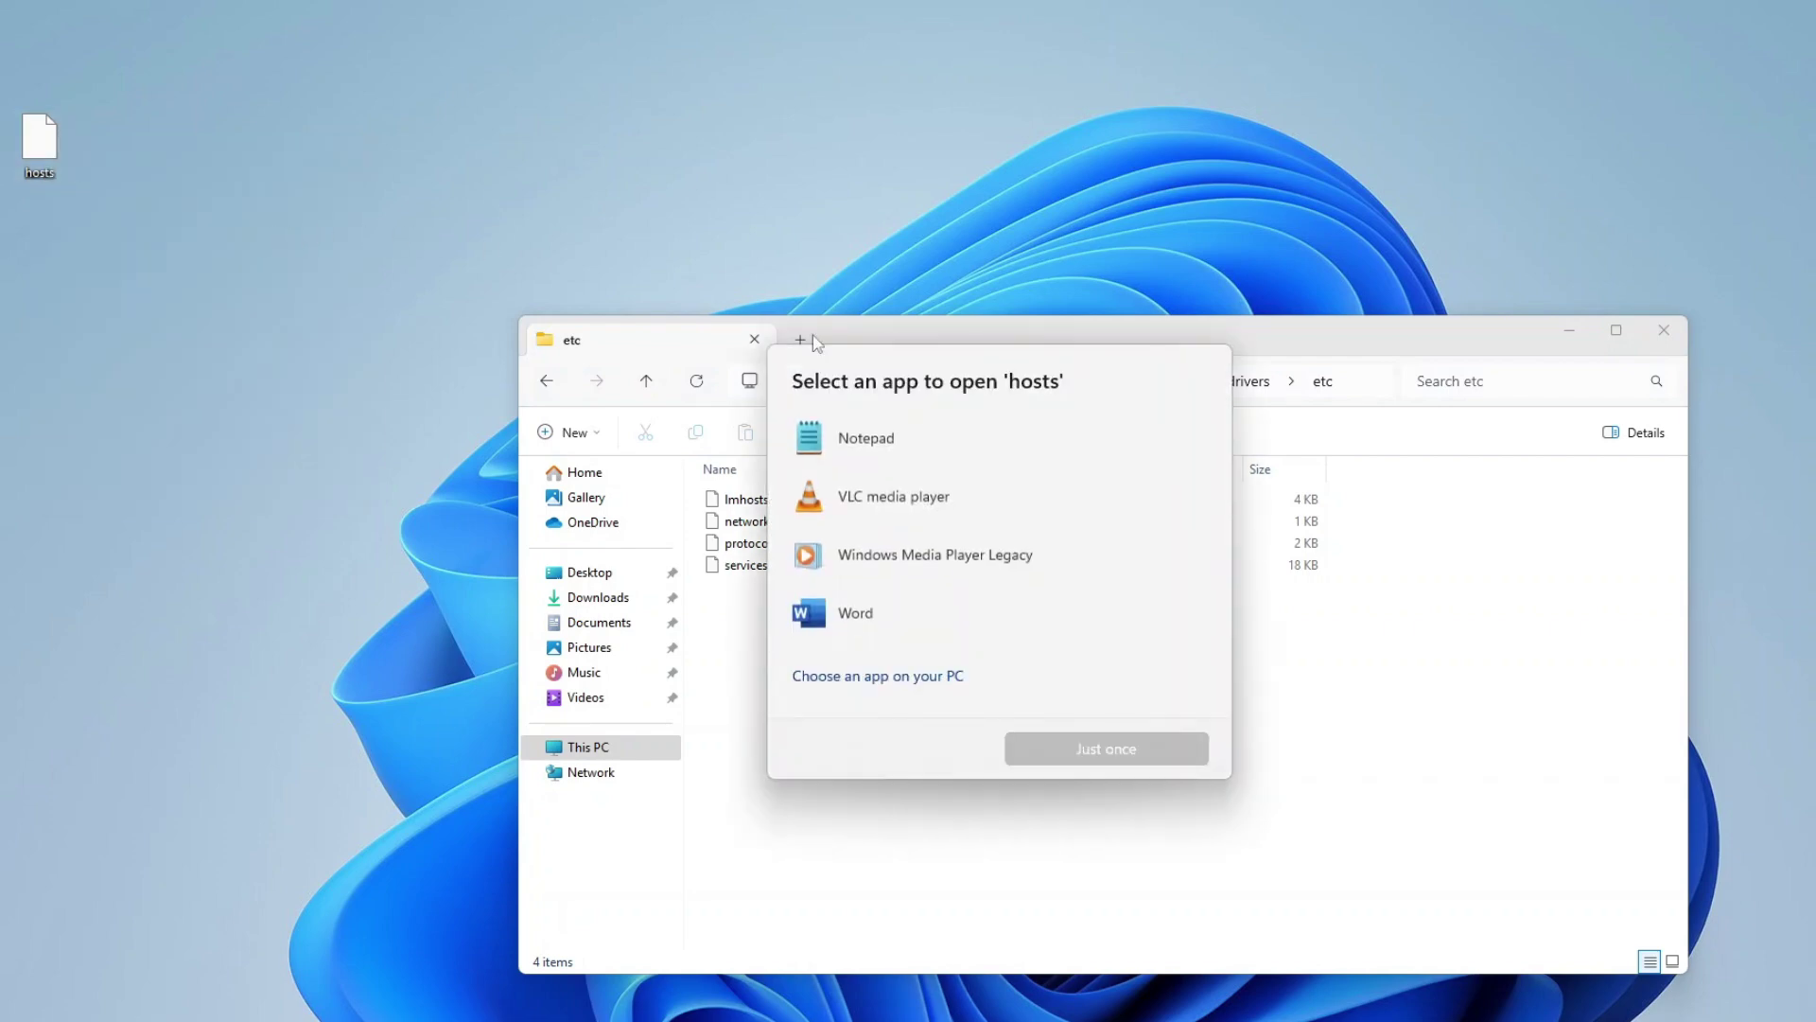
pyautogui.click(903, 452)
pyautogui.click(1095, 752)
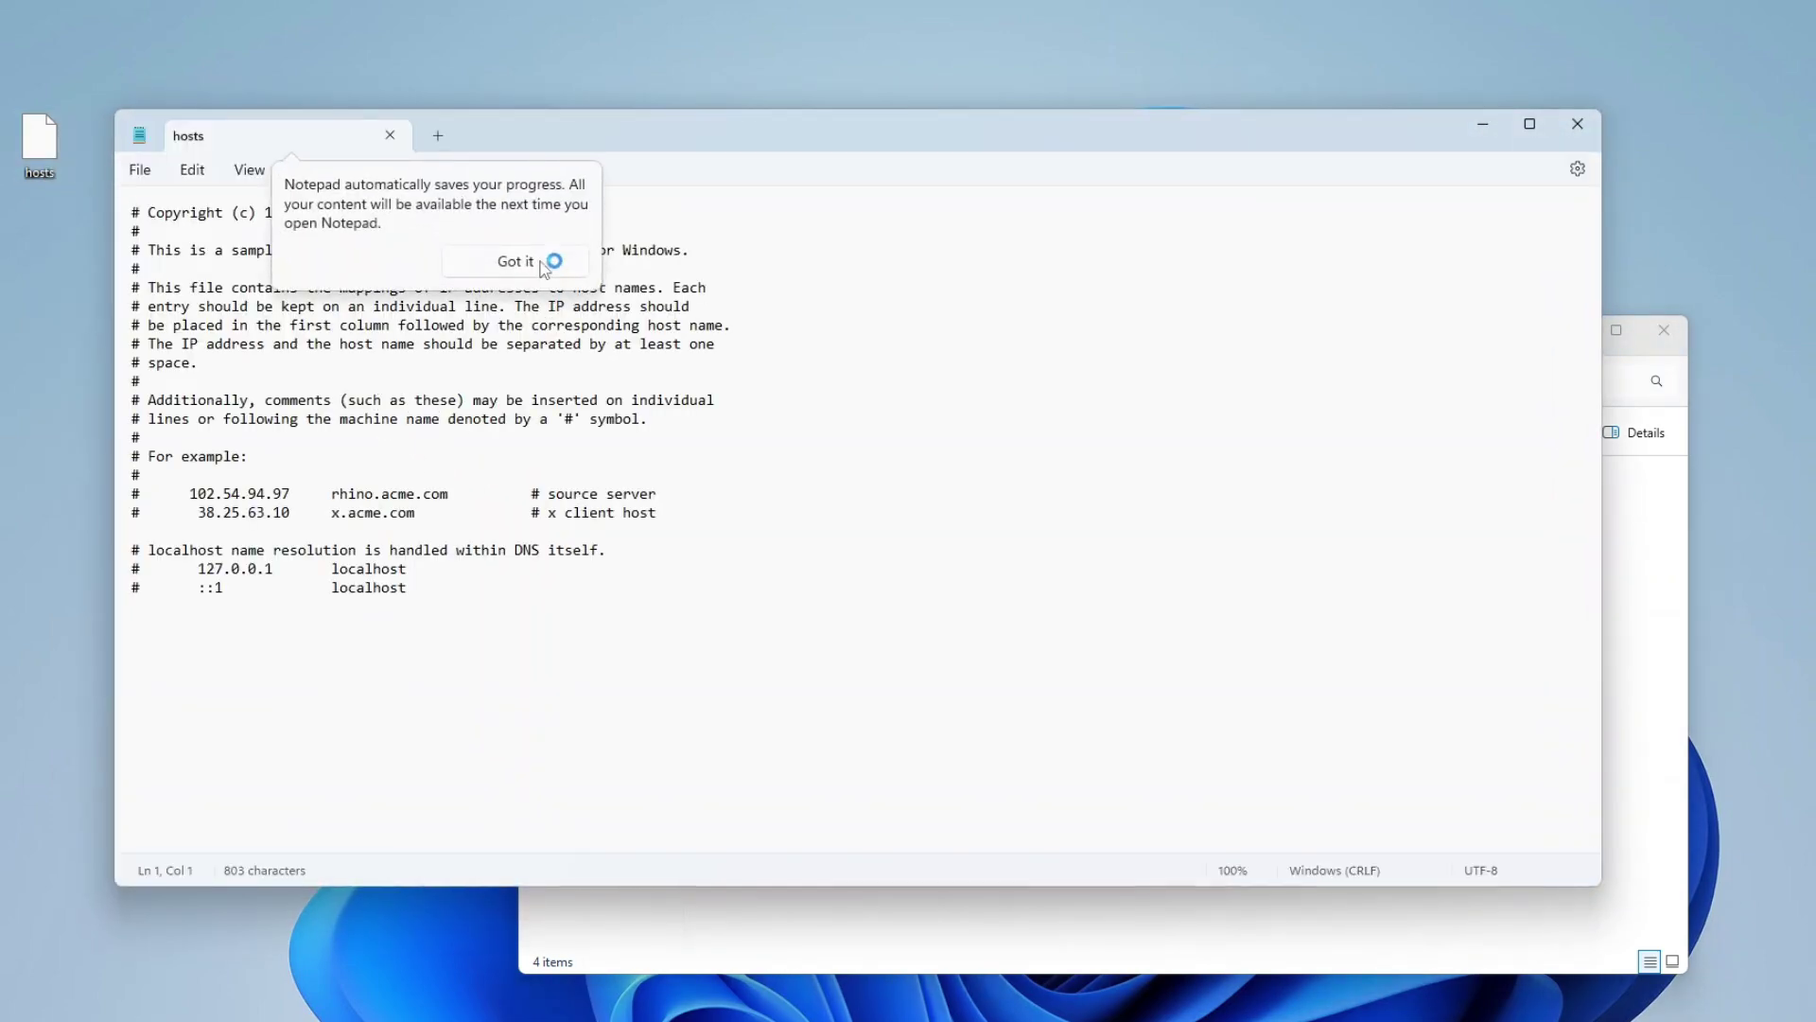
# Paste the 0.0.0.0 blocklist entries on a new line after the last localhost entry and save hosts.
pyautogui.click(554, 260)
pyautogui.click(474, 594)
pyautogui.press('Return')
pyautogui.hotkey('ctrl', 'v')
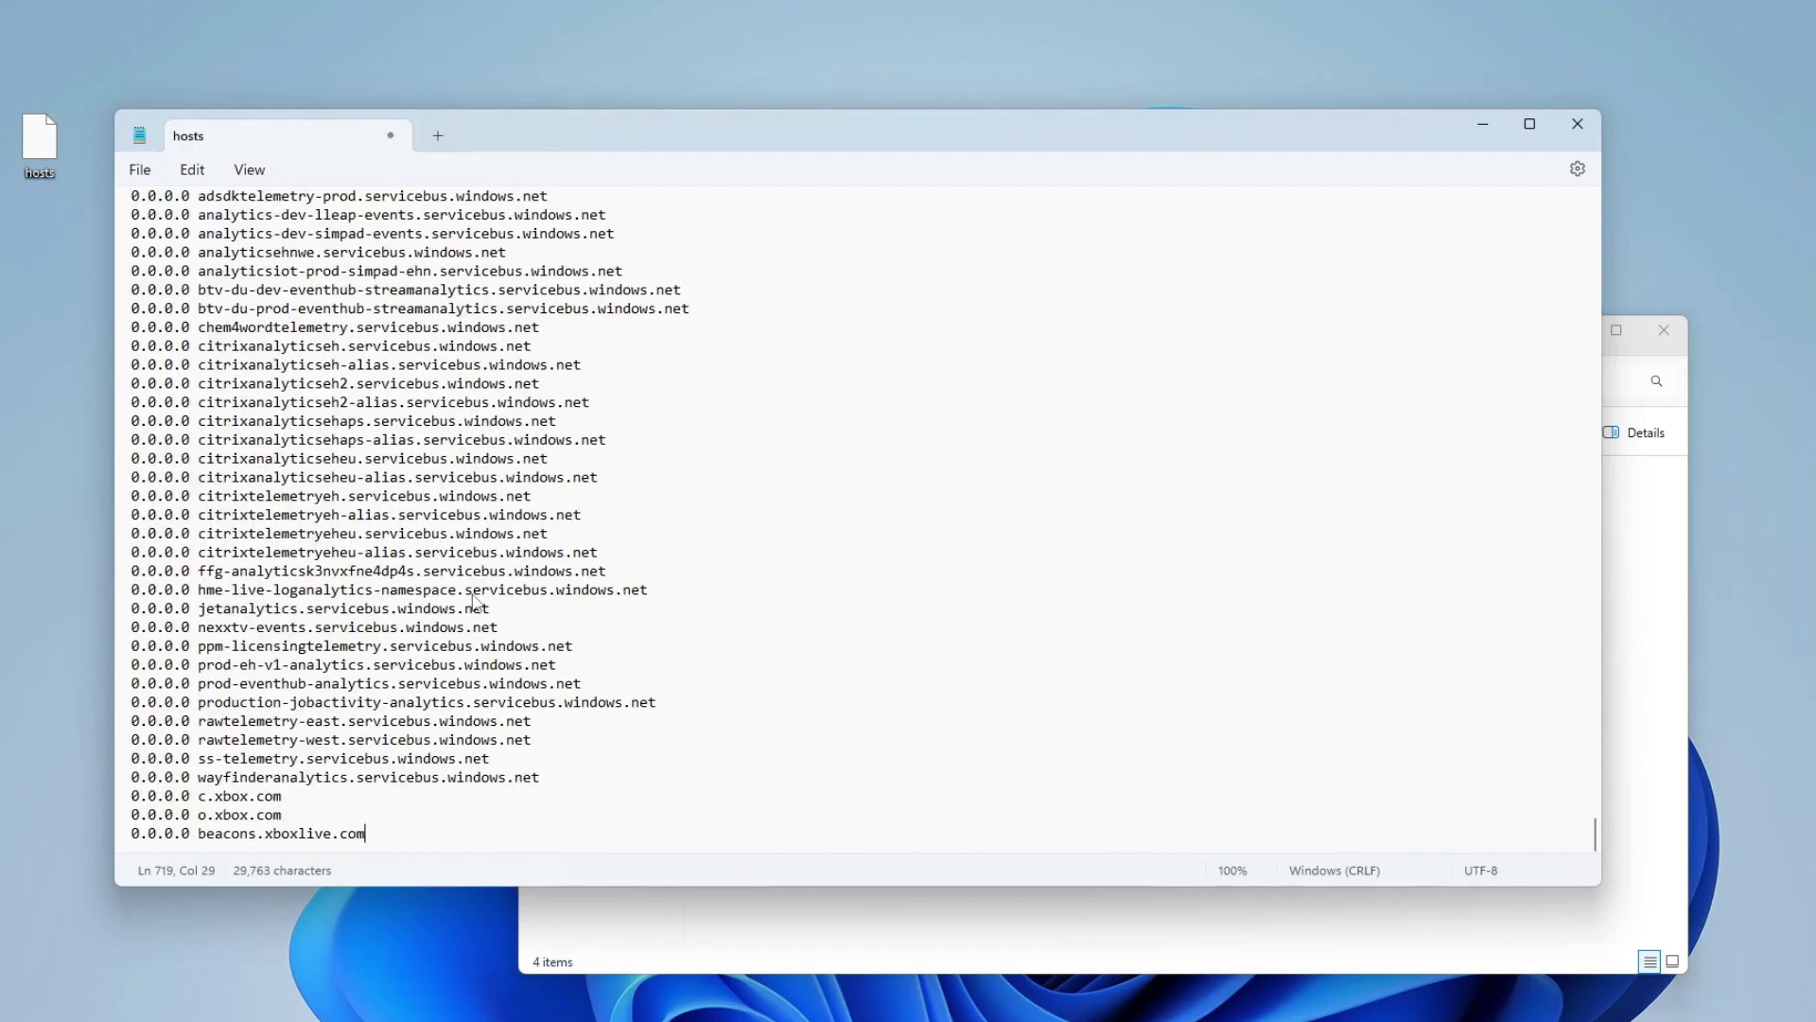
pyautogui.scroll(20, 392, 496)
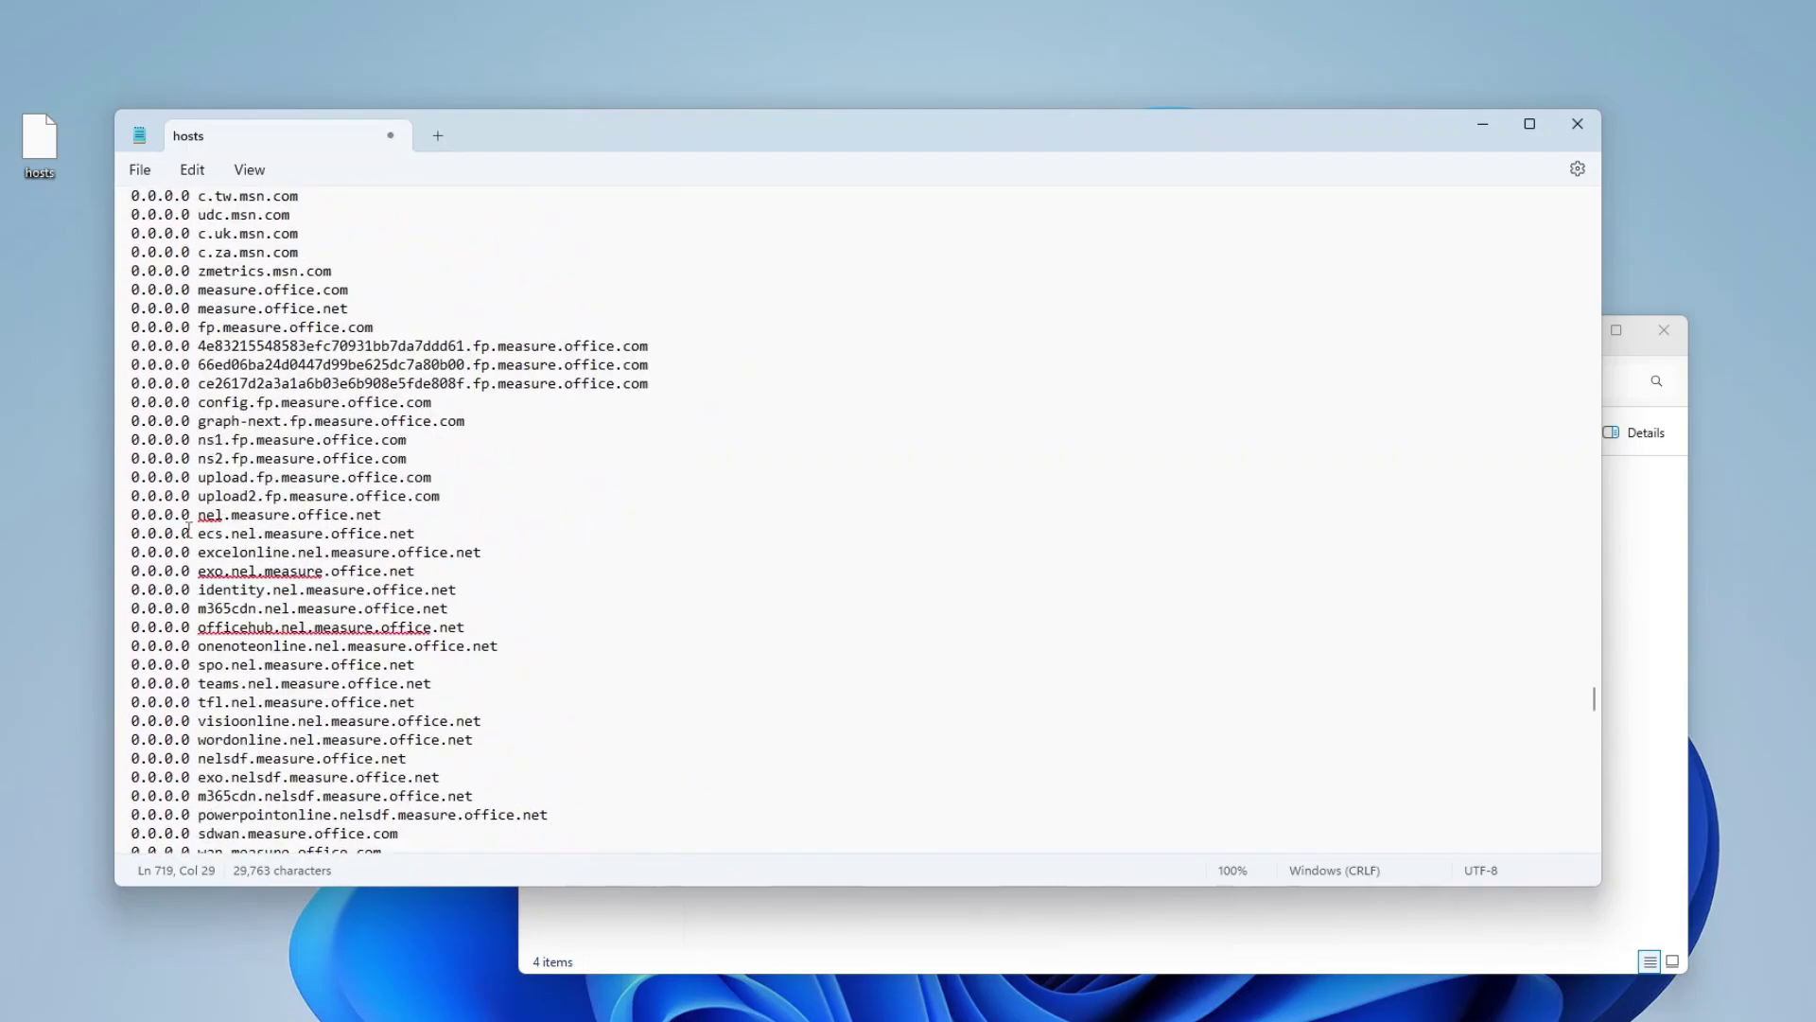
pyautogui.moveTo(176, 533); pyautogui.dragTo(107, 537)
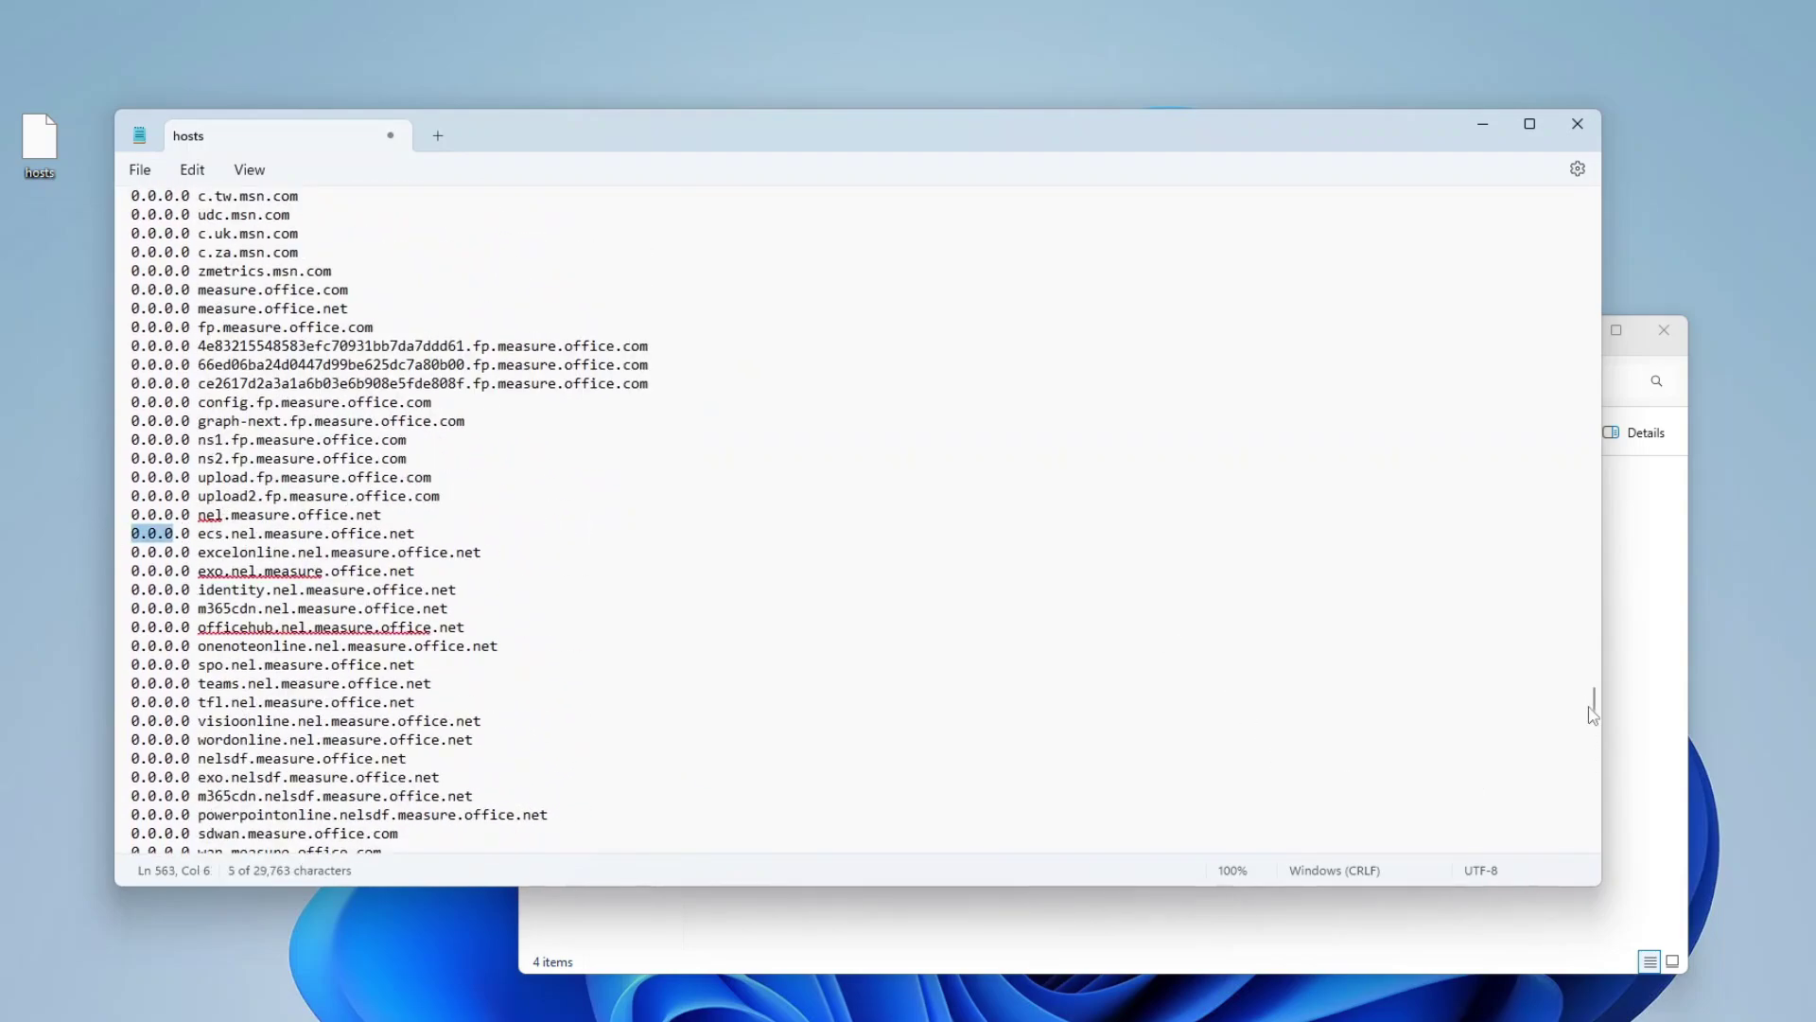
pyautogui.moveTo(1595, 702); pyautogui.dragTo(1574, 185)
pyautogui.click(144, 172)
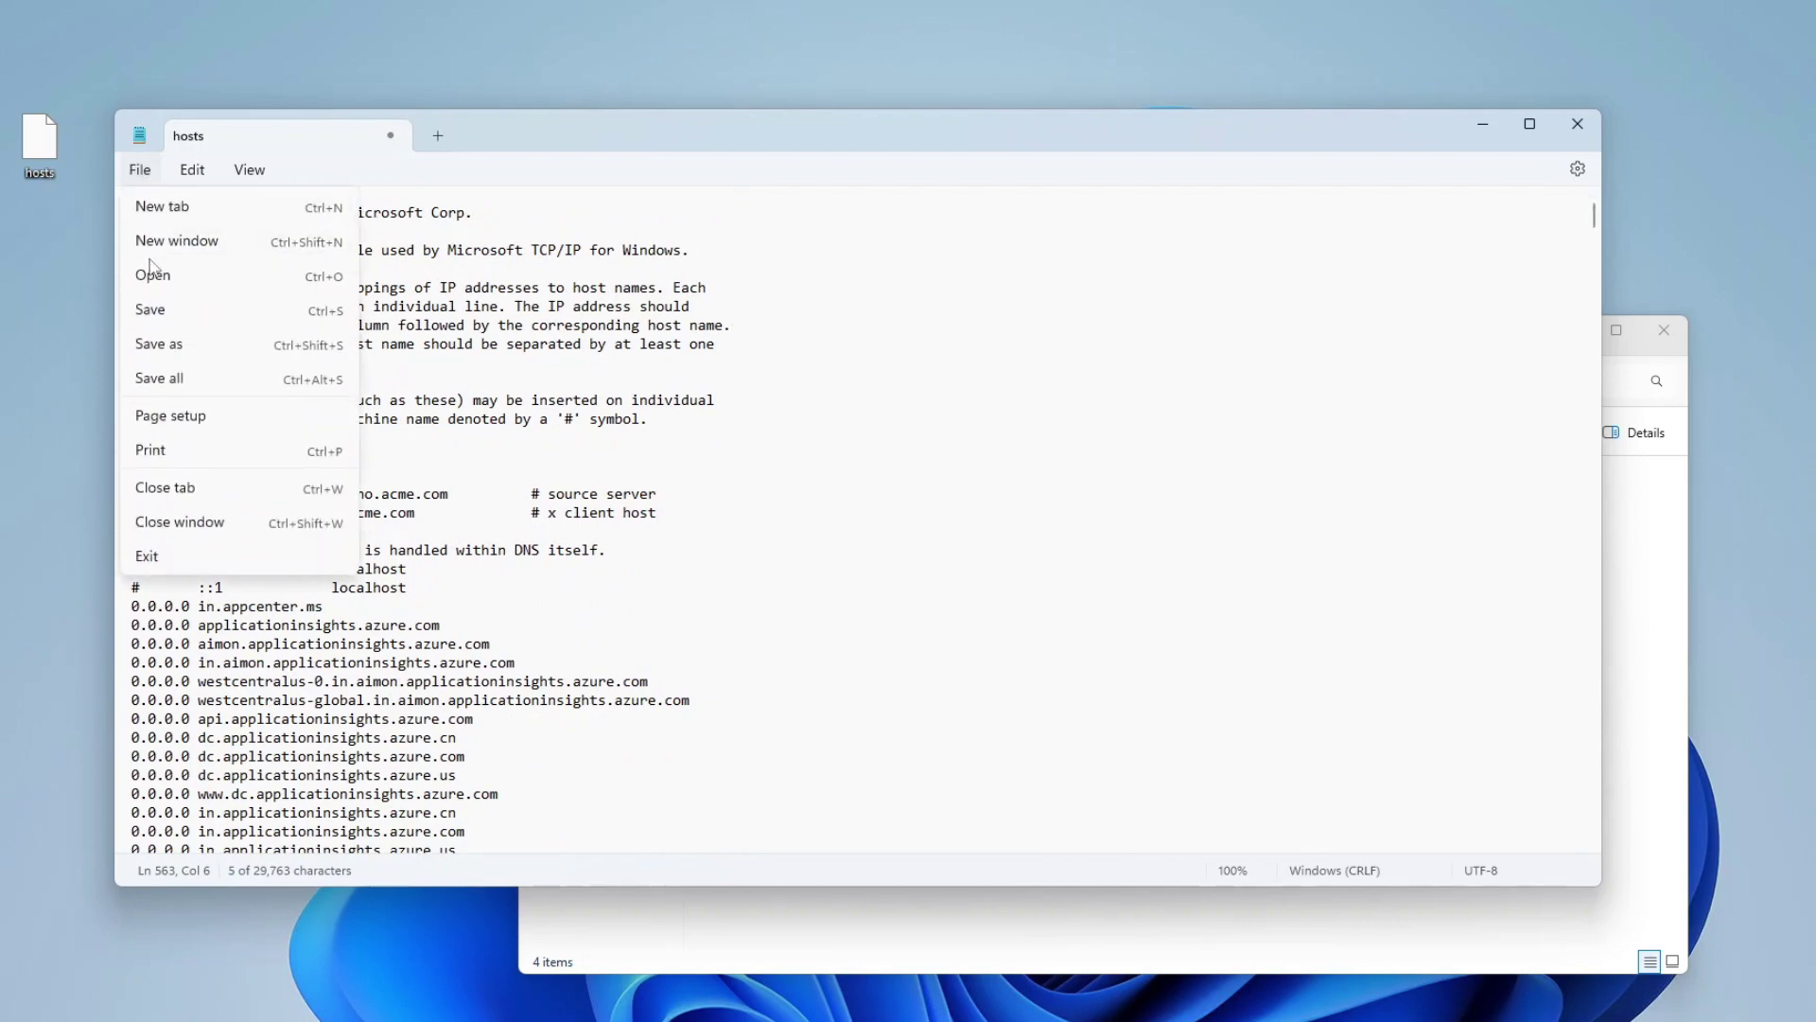
pyautogui.click(161, 309)
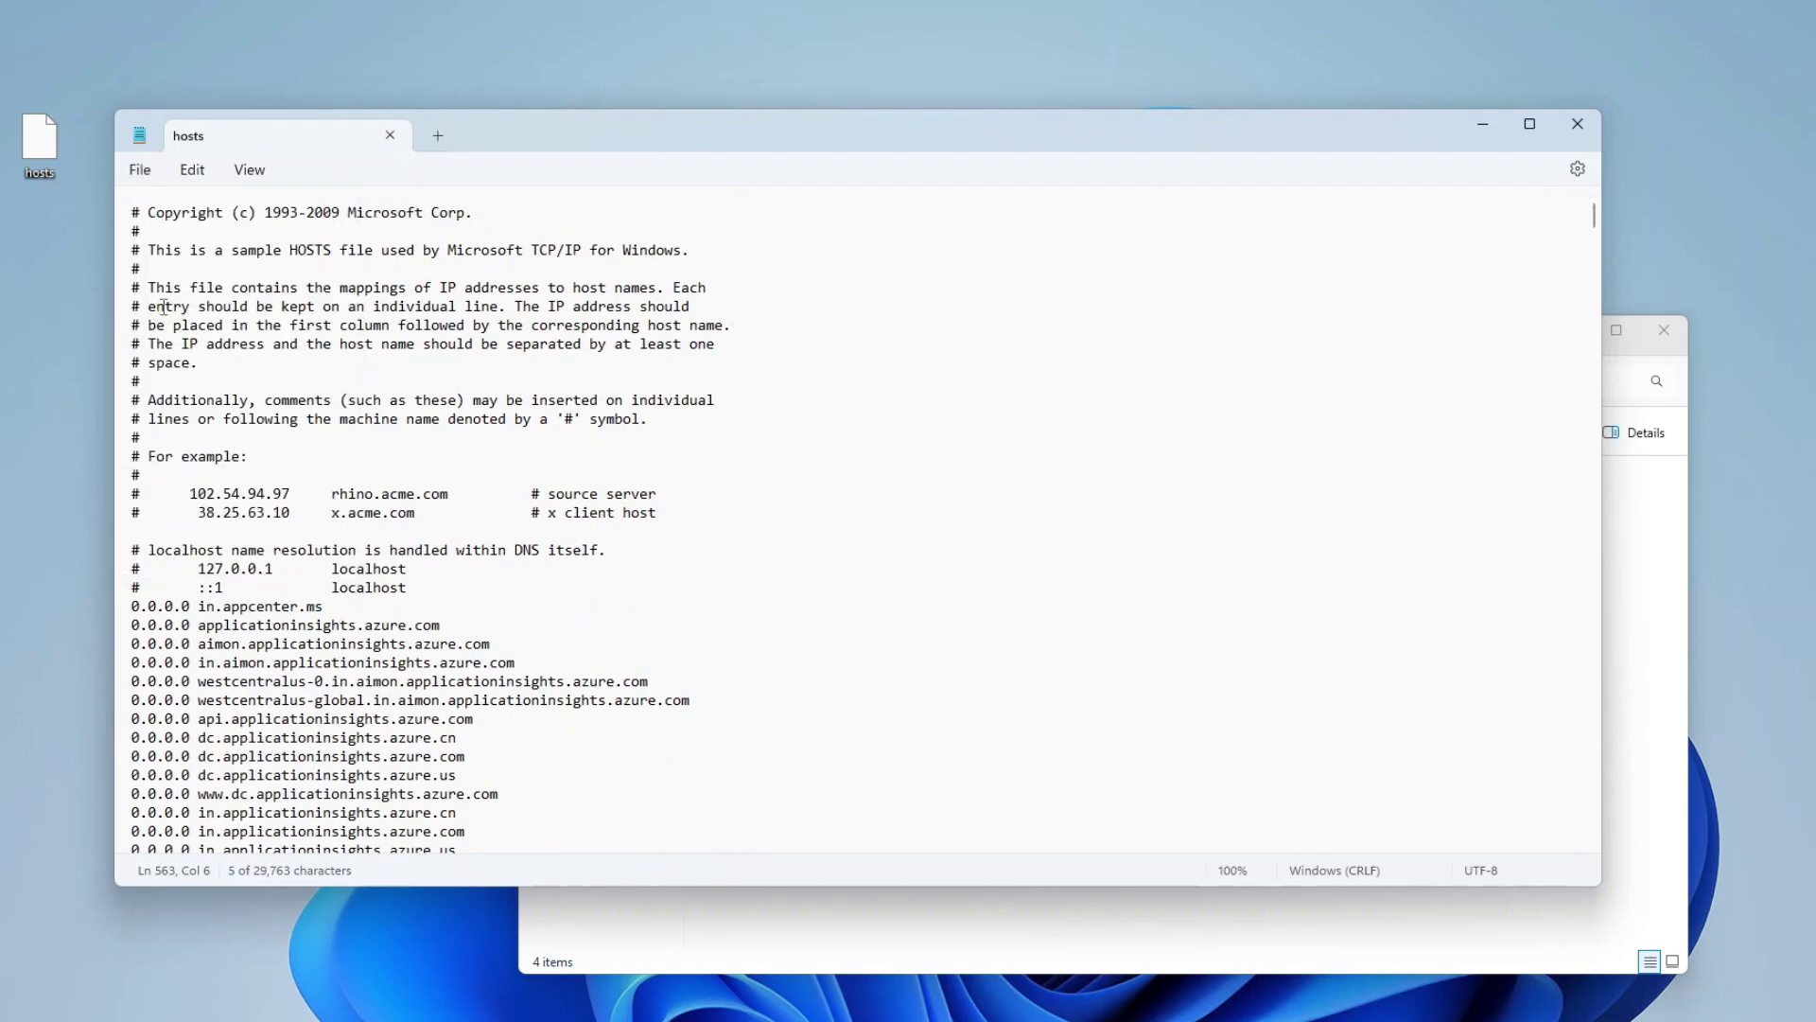
# Close Notepad and move the edited hosts file from the desktop into etc, approving admin access.
pyautogui.click(1578, 124)
pyautogui.click(36, 163)
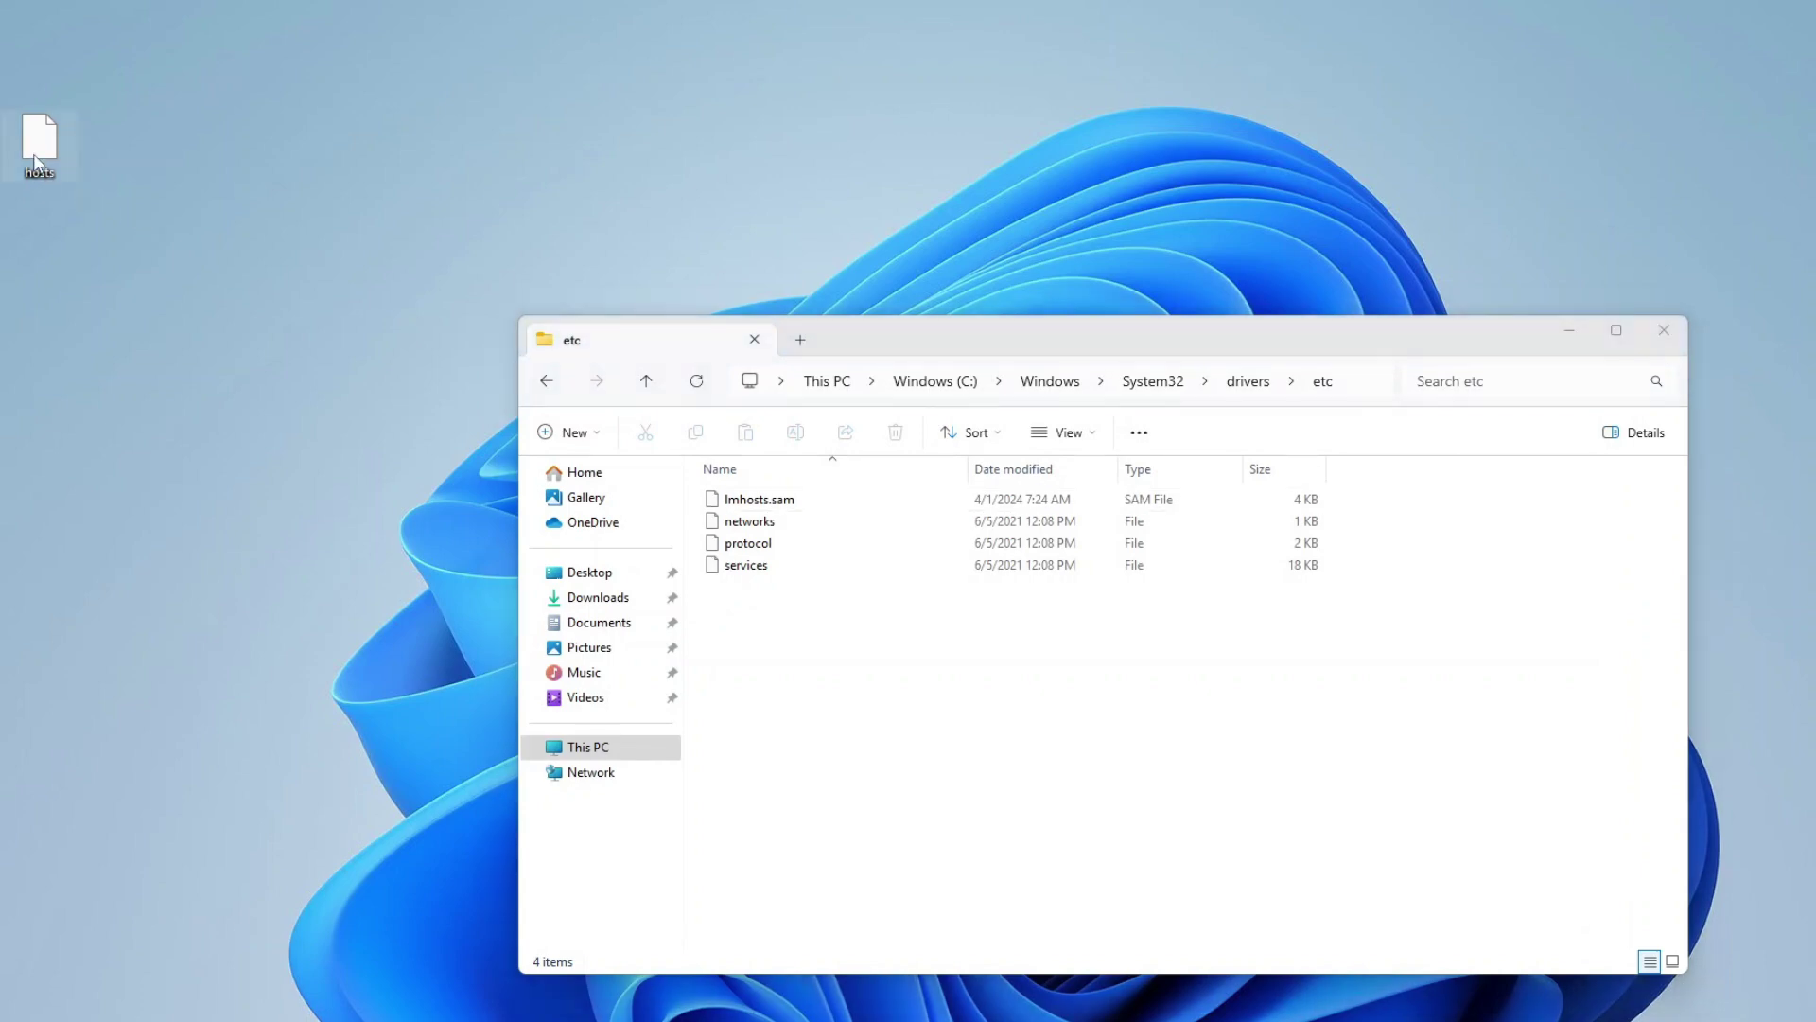
pyautogui.moveTo(173, 257); pyautogui.dragTo(788, 653)
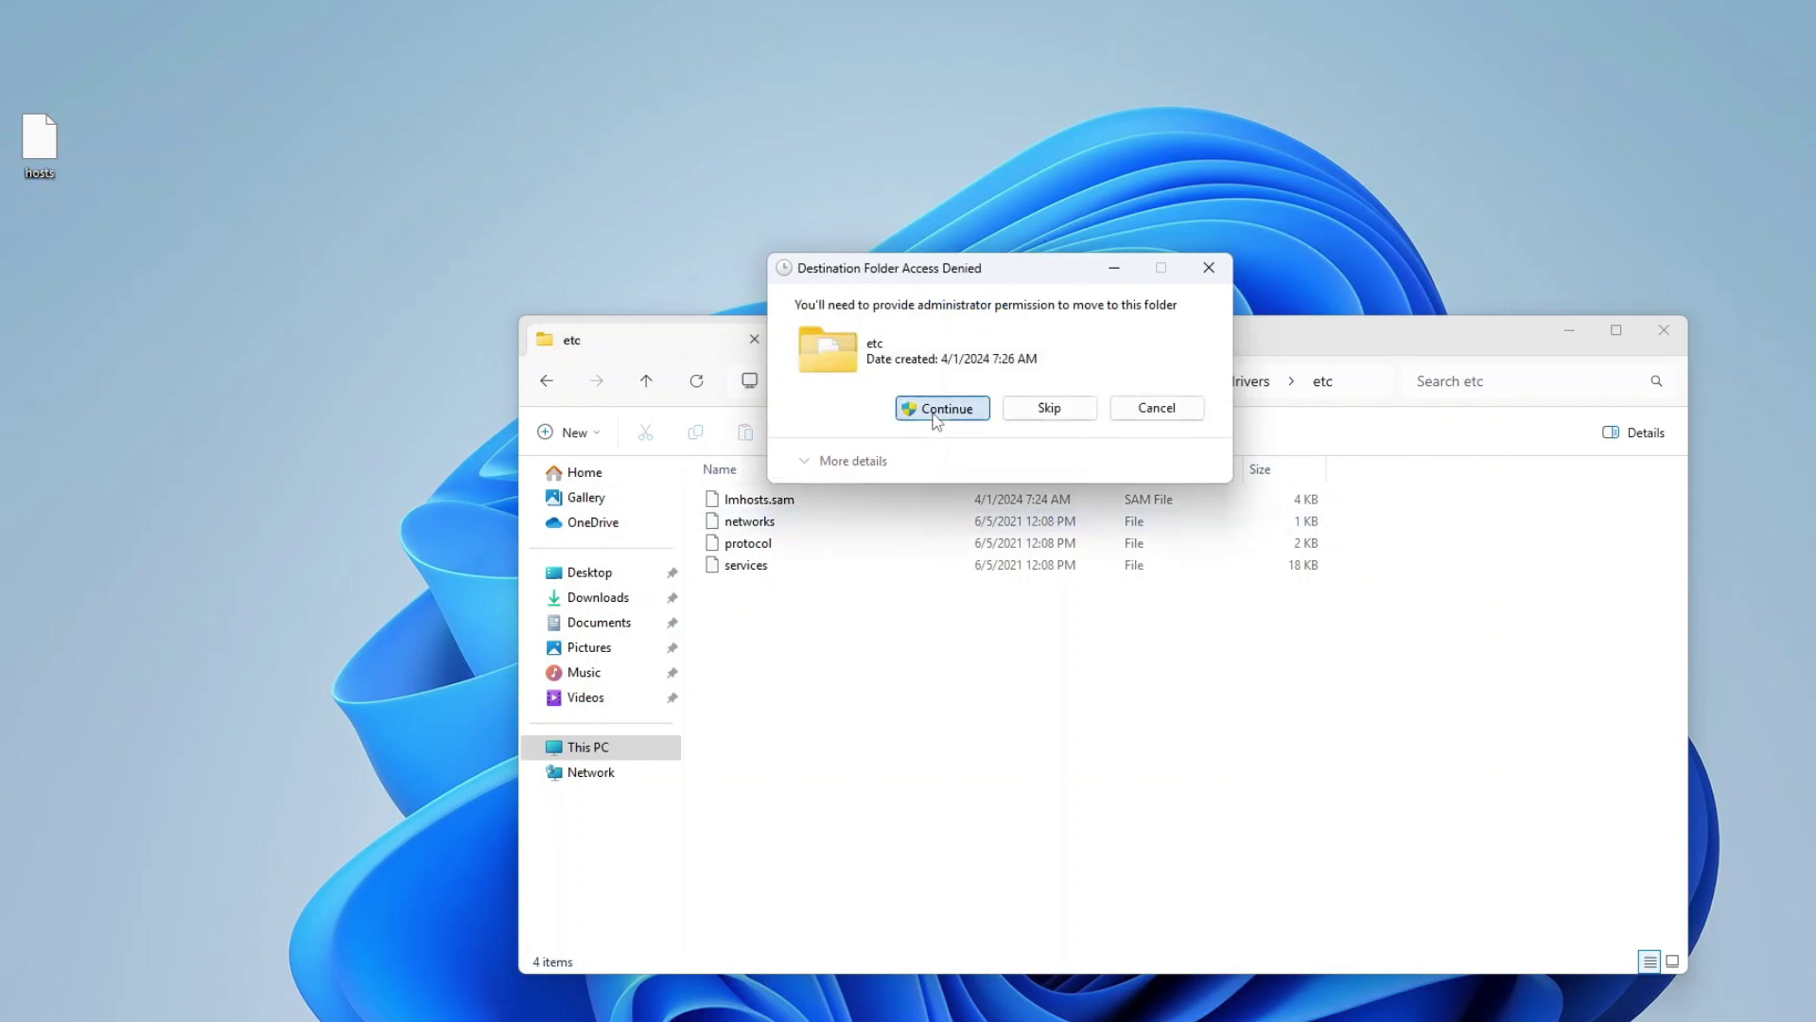
pyautogui.click(934, 414)
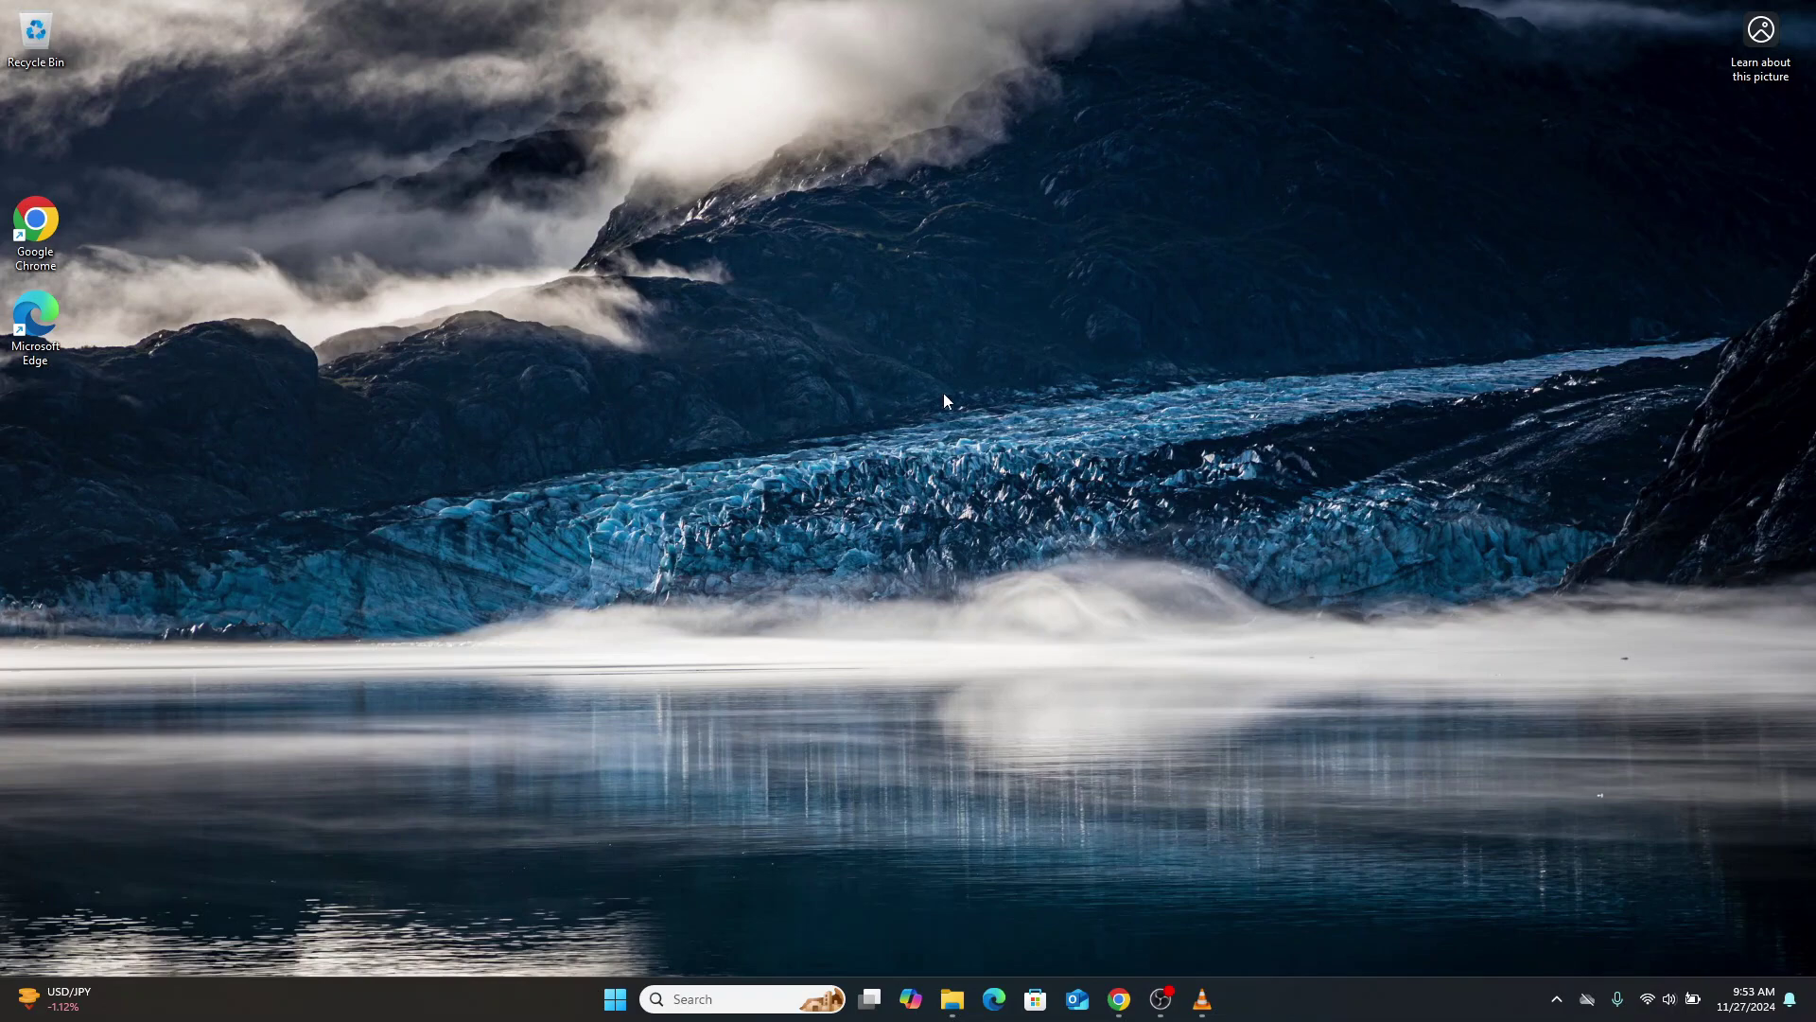
# Open Windows Settings with Win+I and go to the Privacy & security page.
pyautogui.press('super')
pyautogui.write('i')
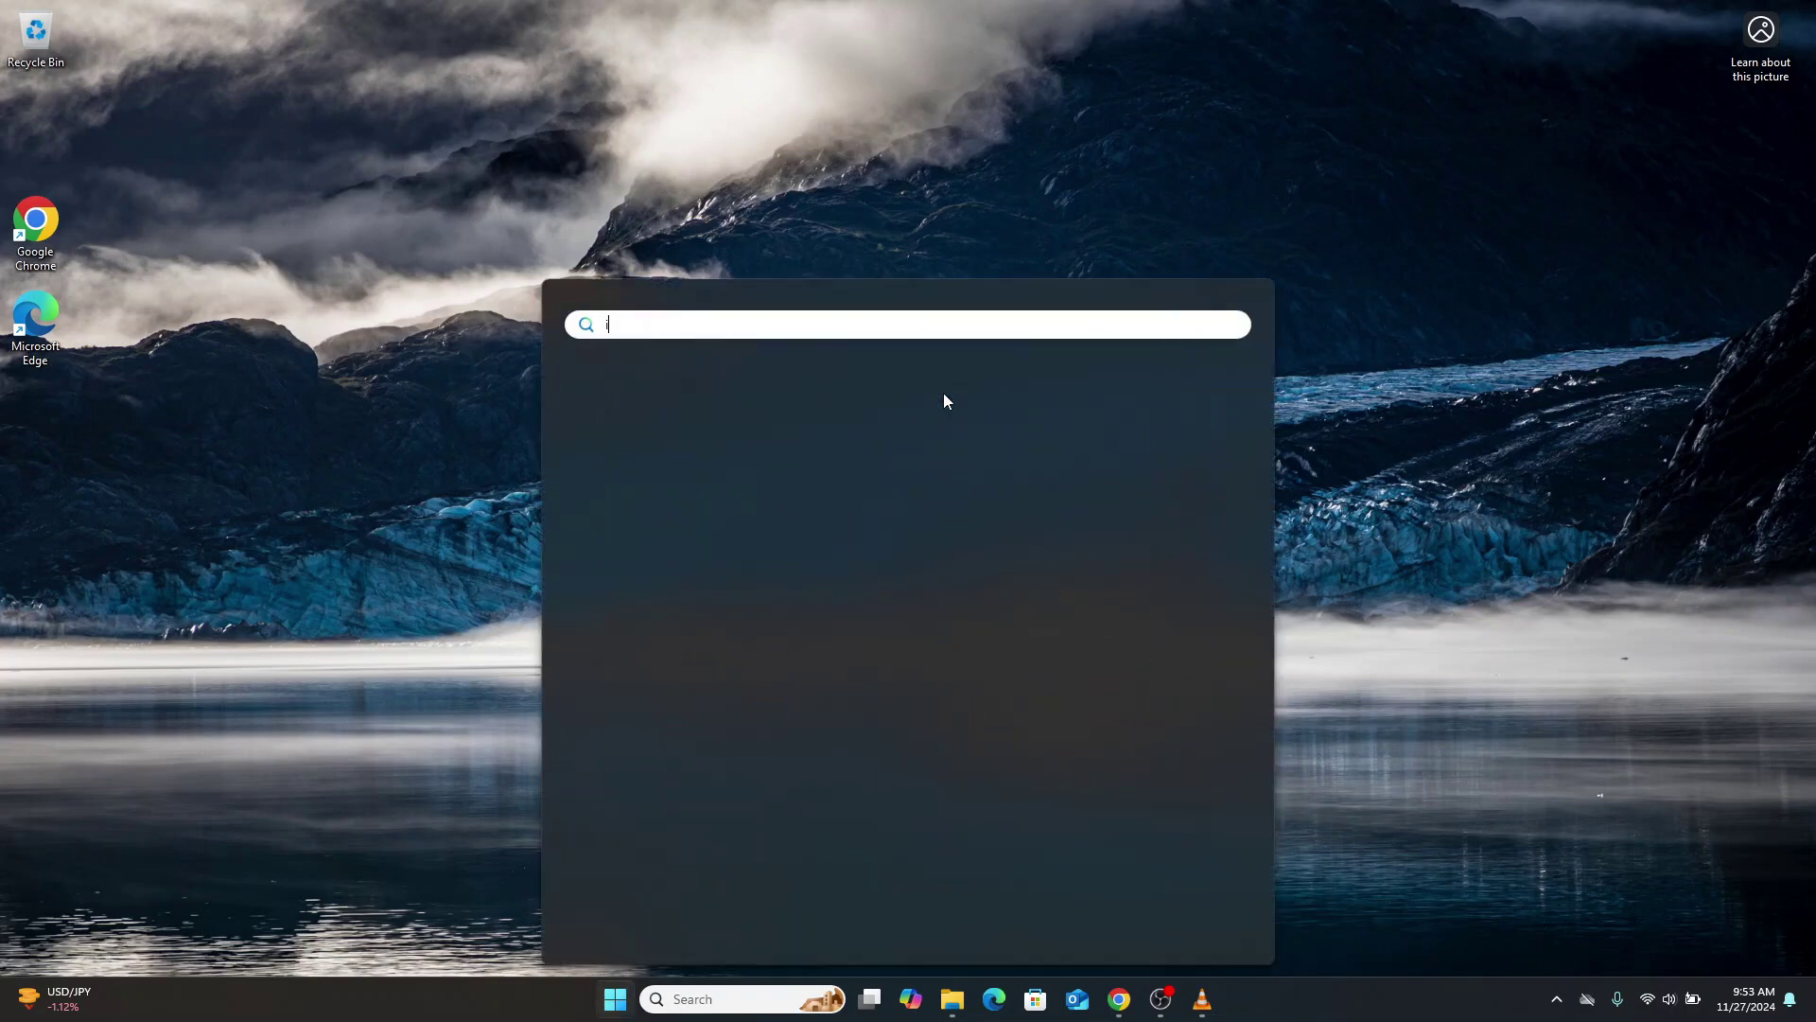
pyautogui.click(1200, 191)
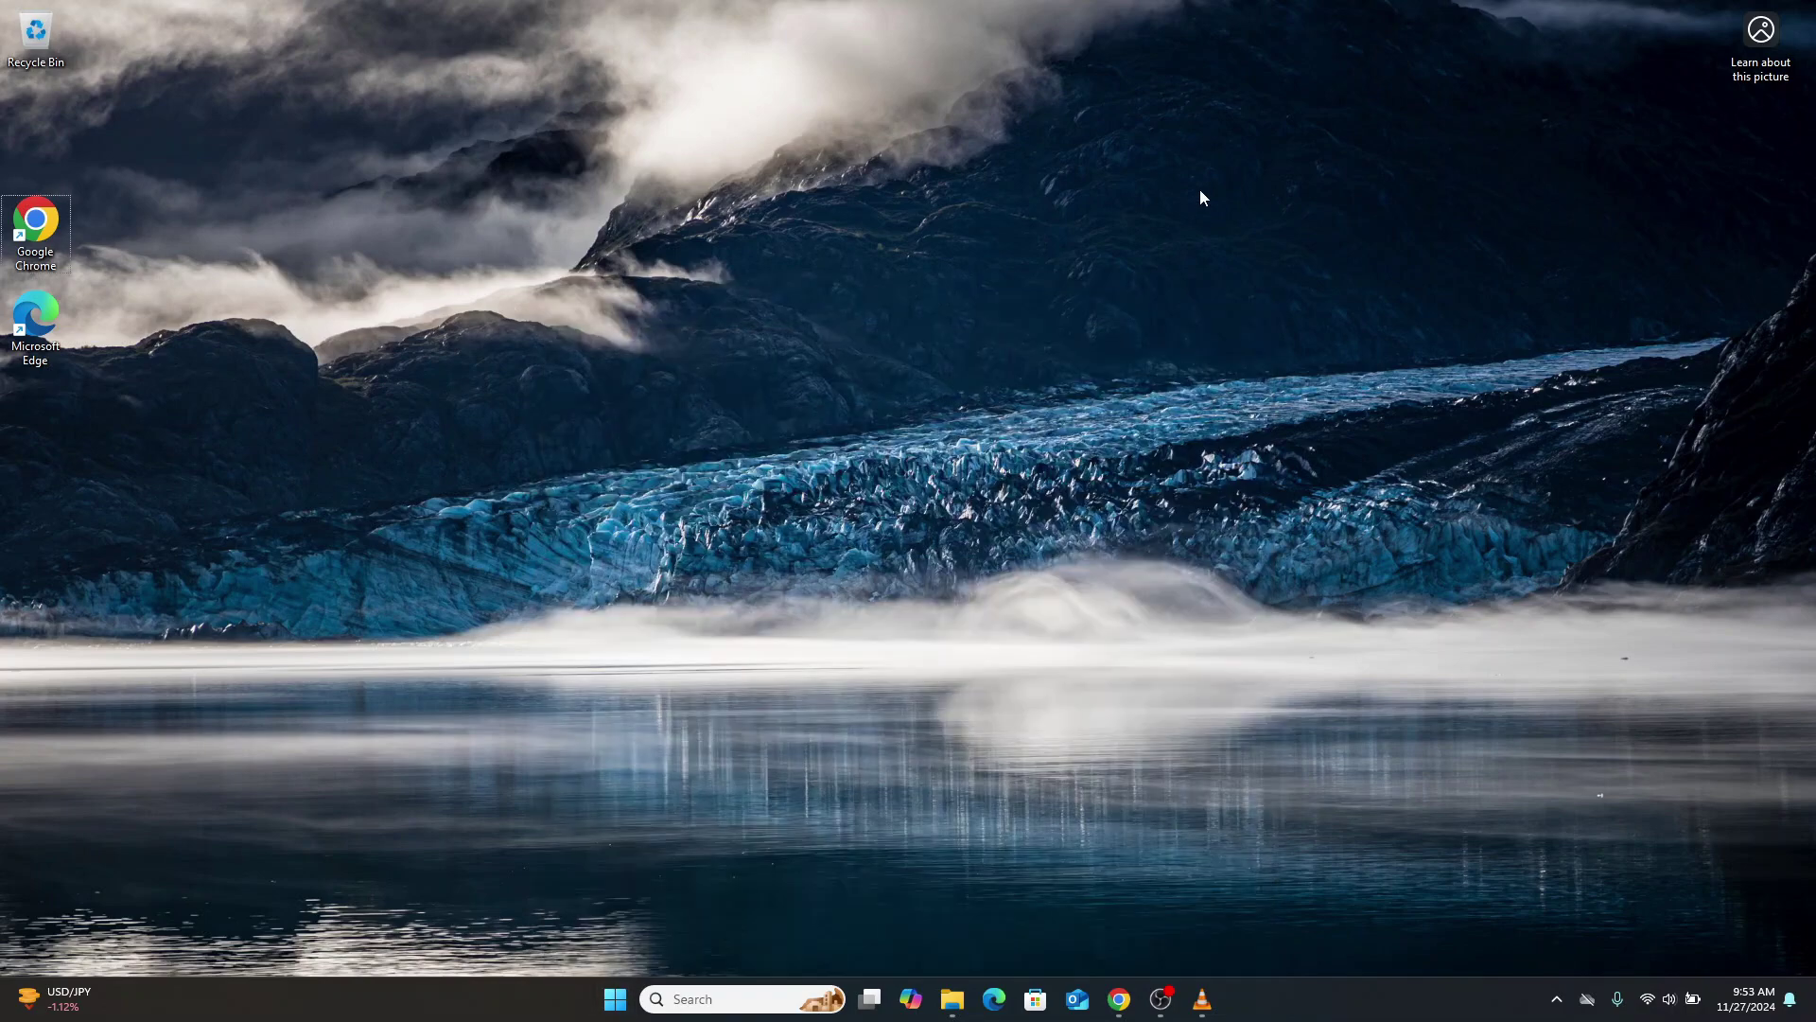
pyautogui.press('super+i')
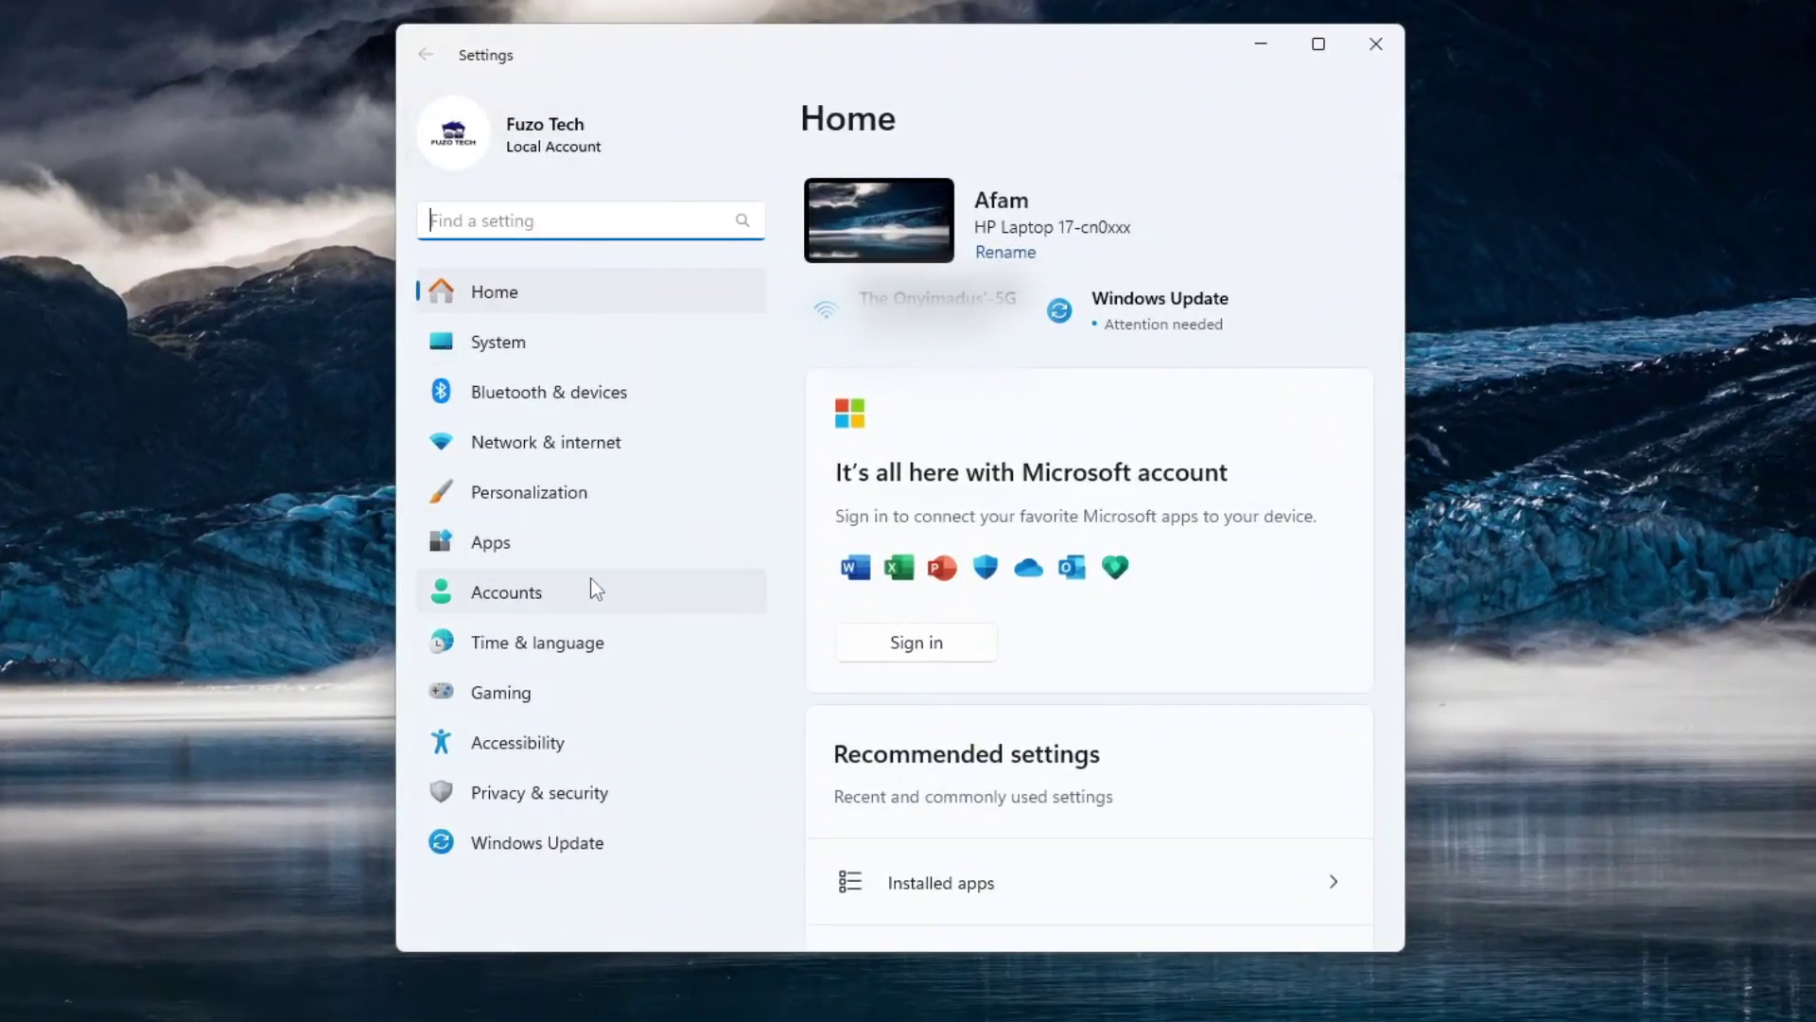
pyautogui.click(571, 790)
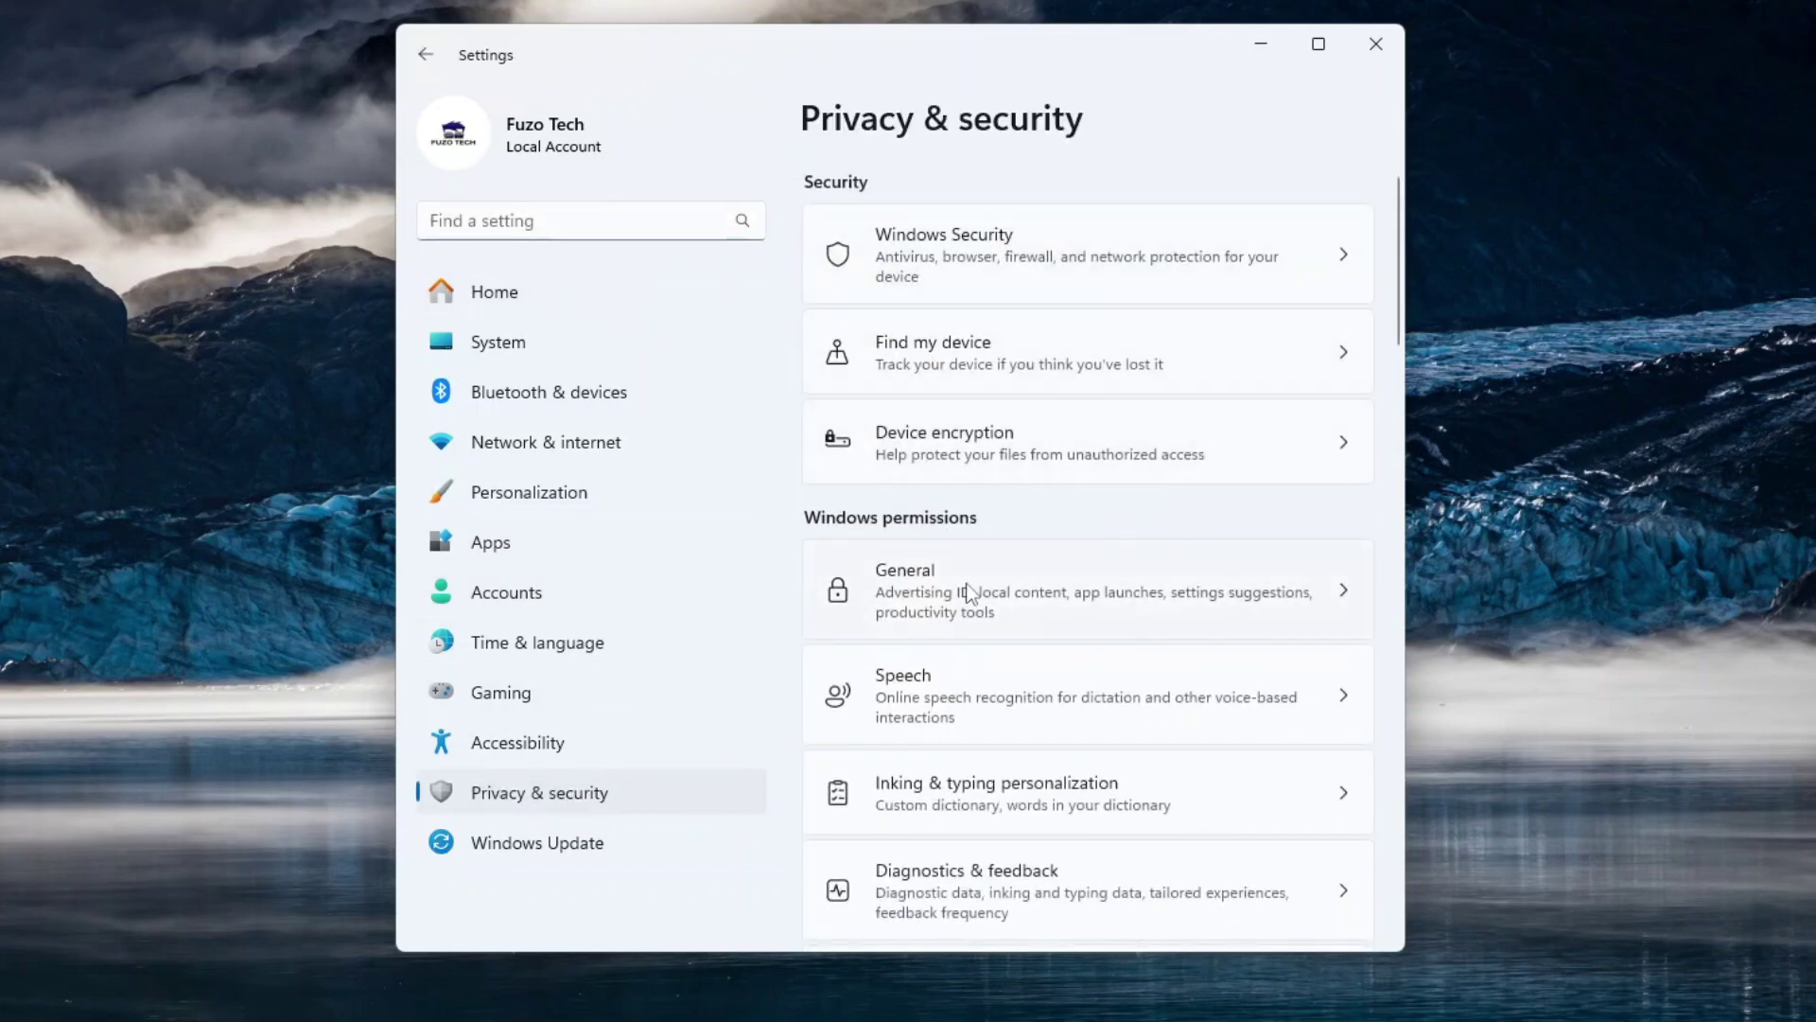
# On the General privacy page, switch off language list, app-launch tracking and suggested content.
pyautogui.click(969, 592)
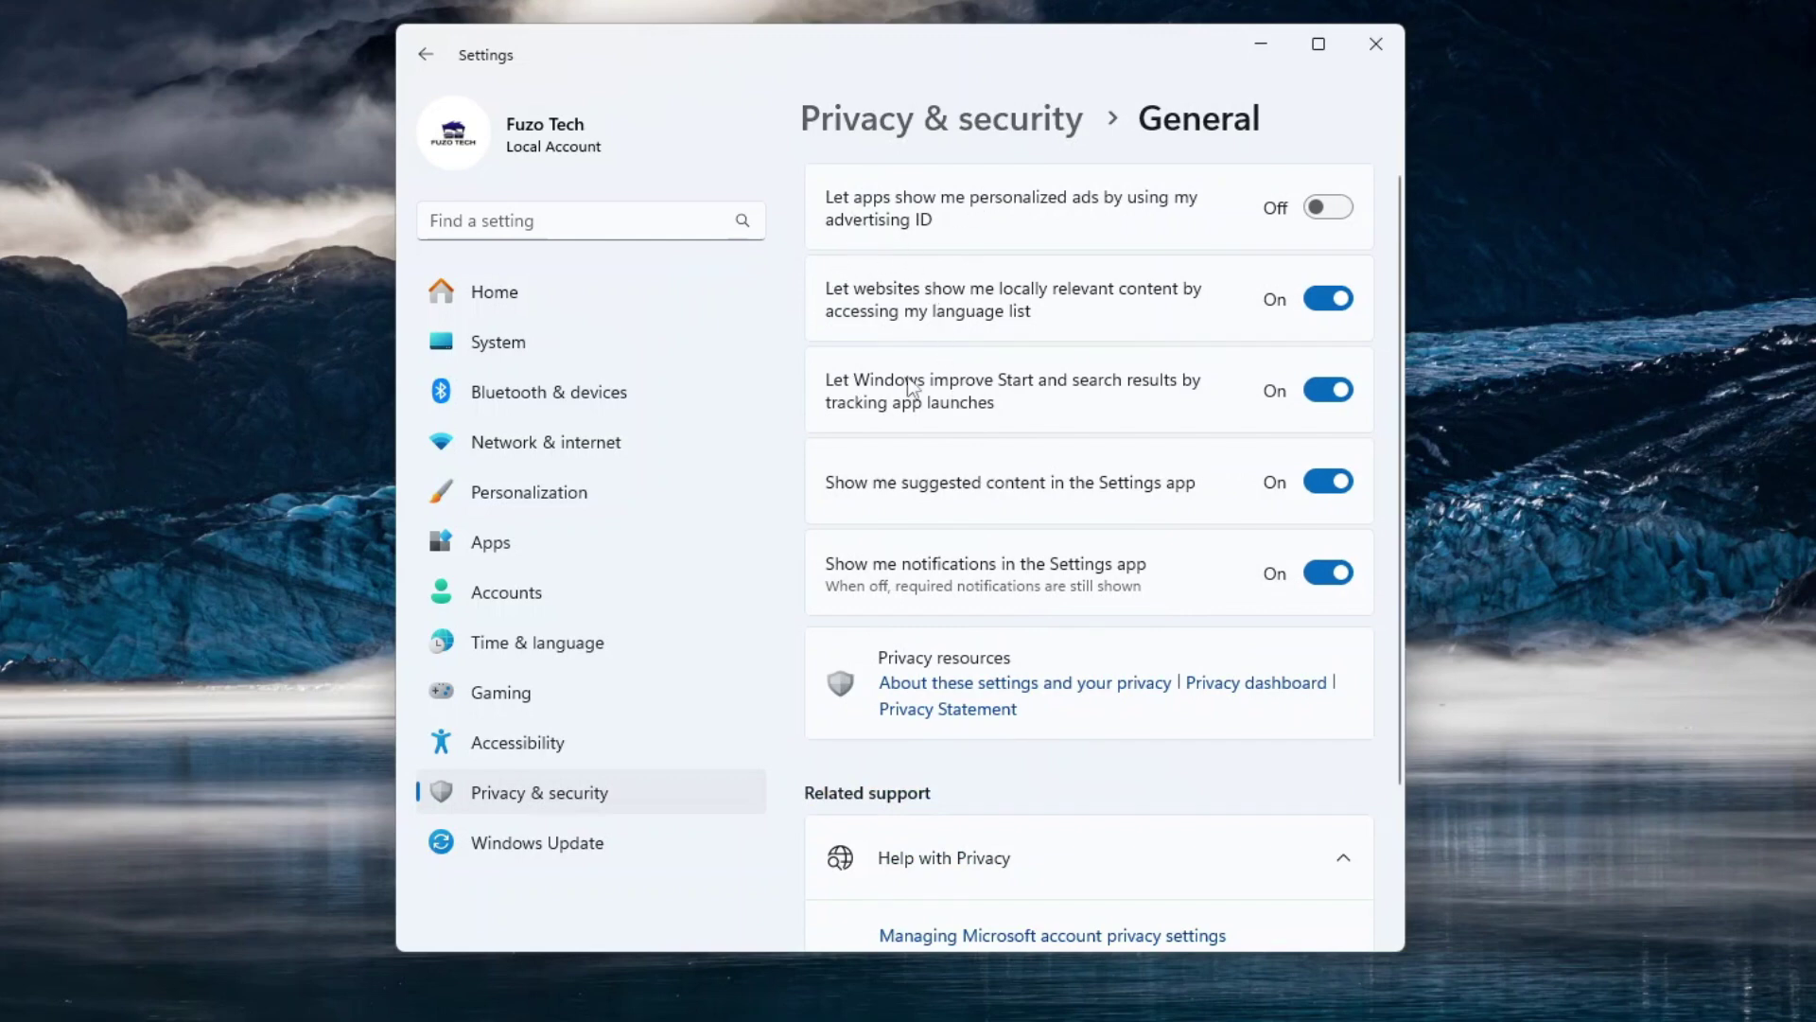
pyautogui.click(1338, 299)
pyautogui.click(1328, 390)
pyautogui.click(1328, 481)
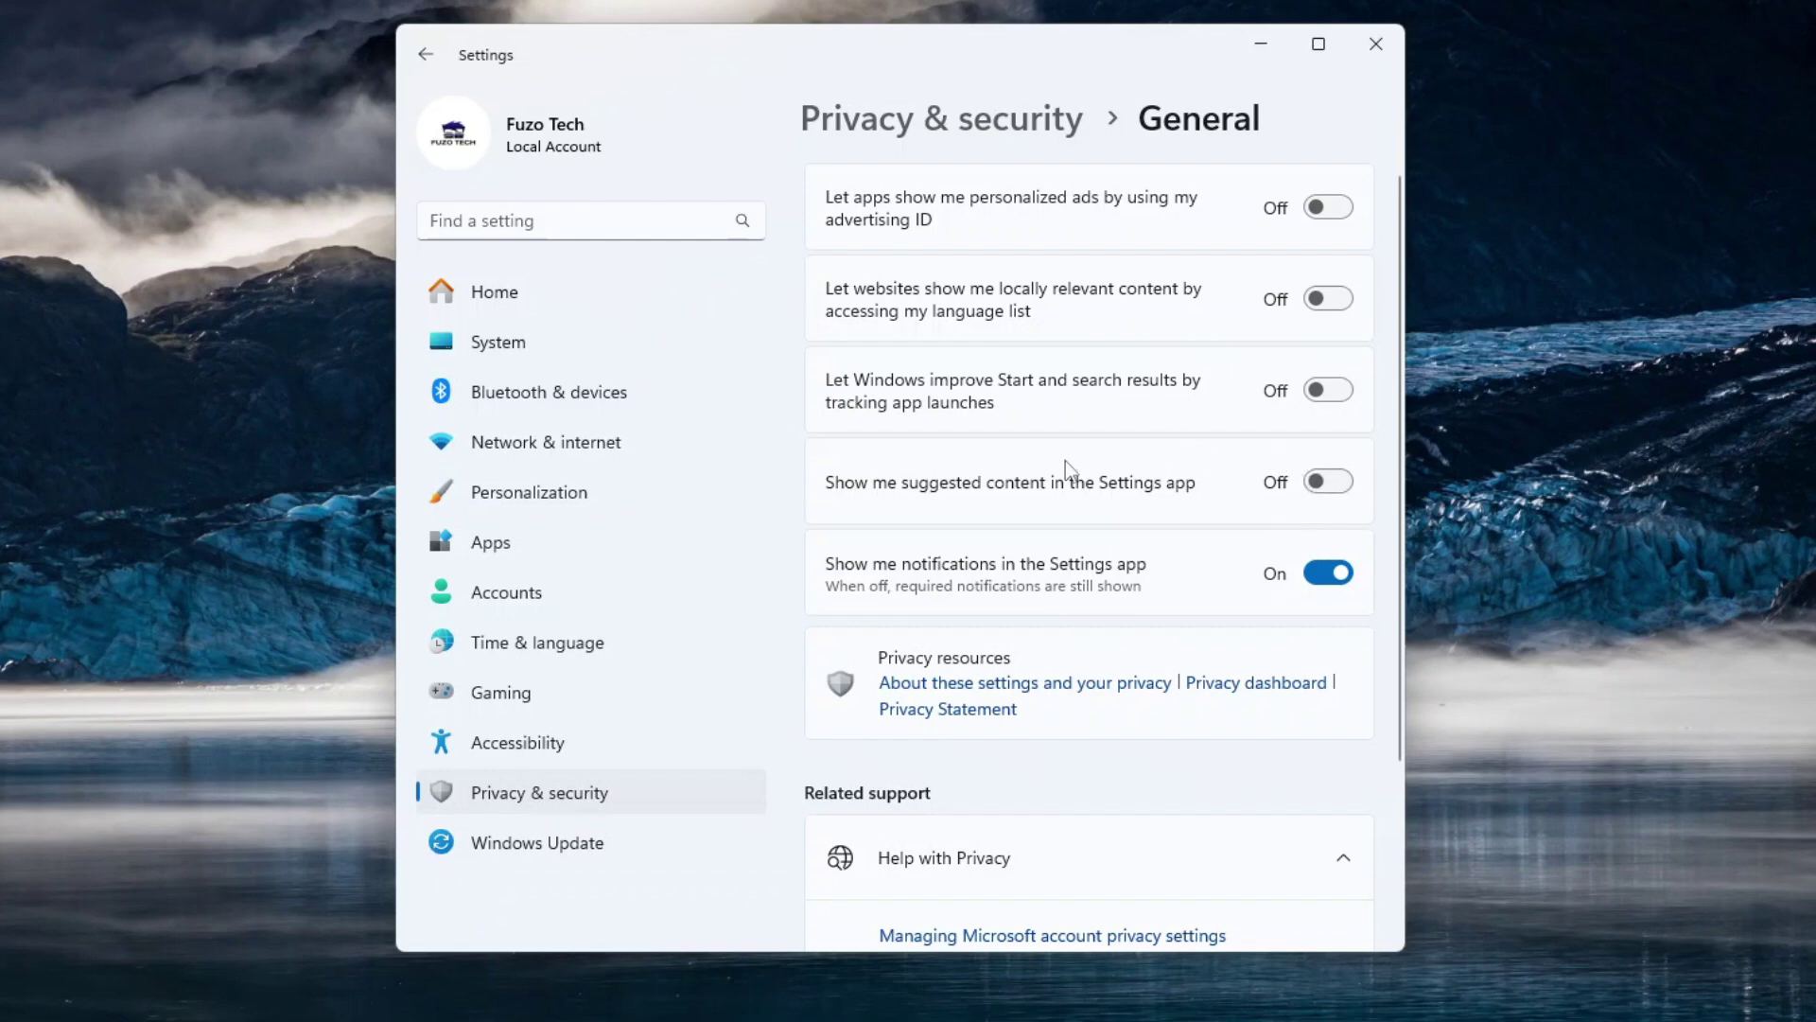
# Go back to Privacy & security and open Speech, confirming online speech recognition is Off.
pyautogui.click(425, 54)
pyautogui.scroll(-2, 1133, 473)
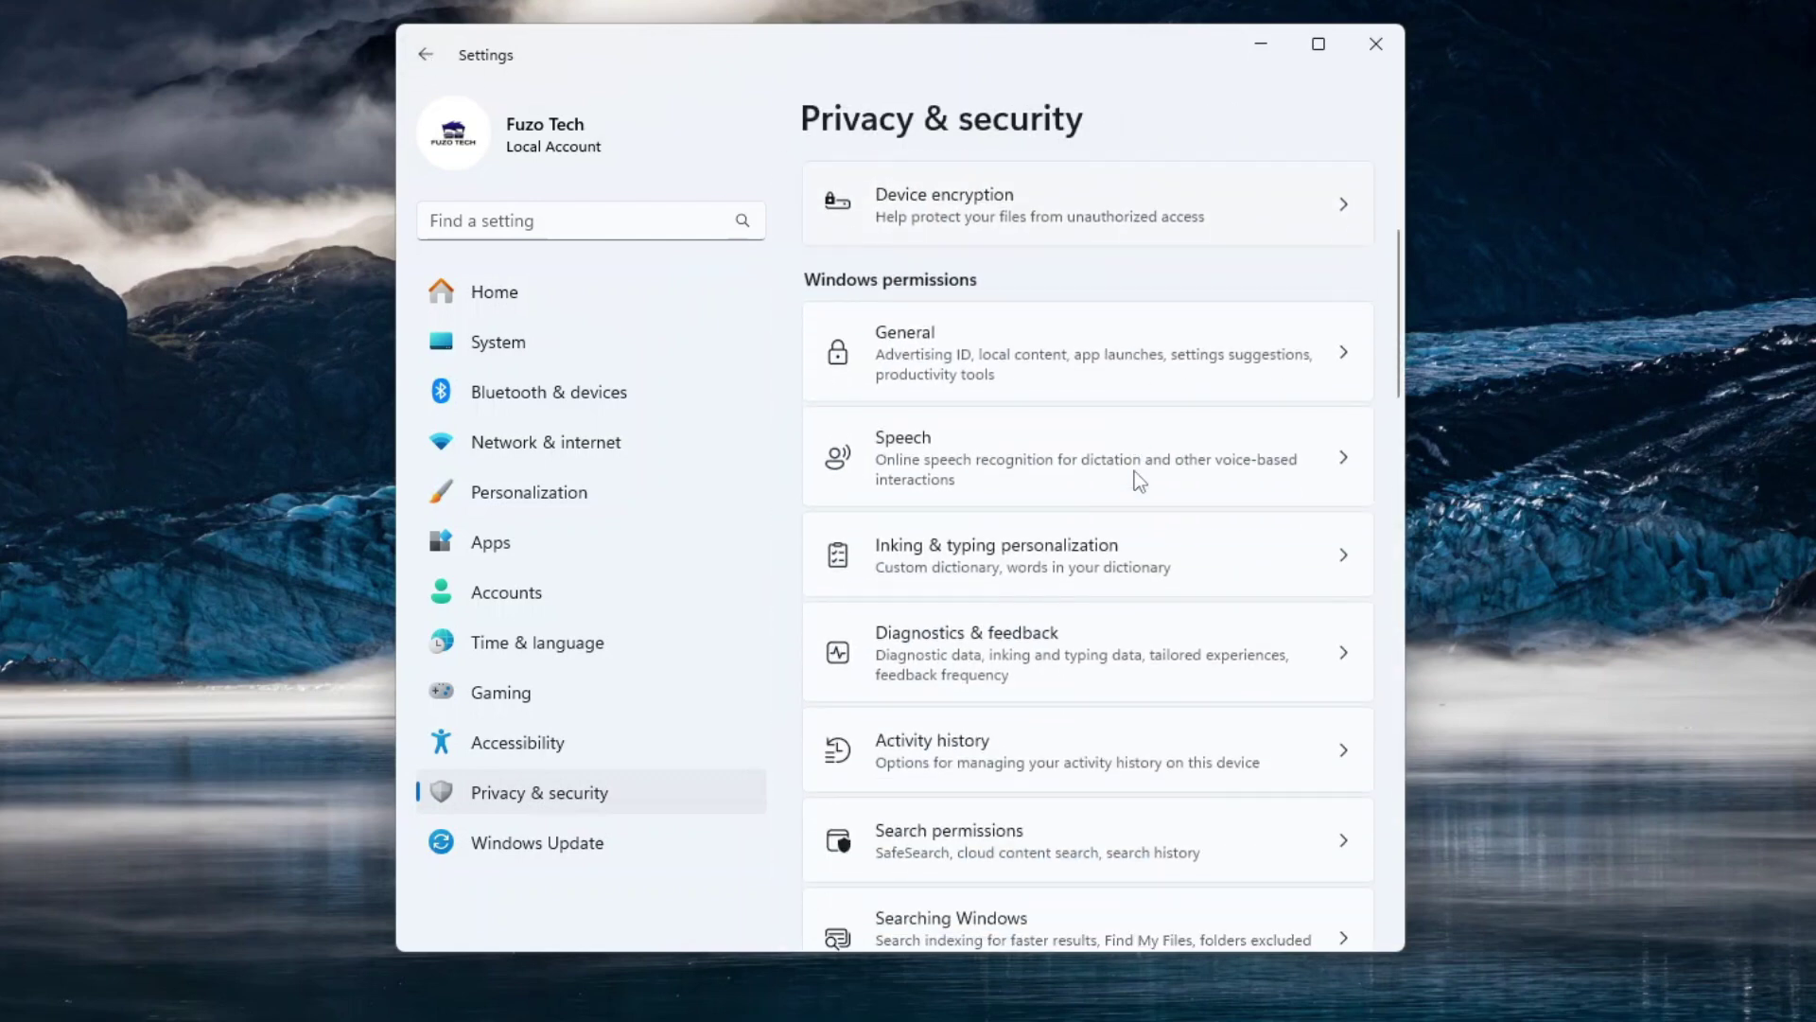
pyautogui.click(968, 434)
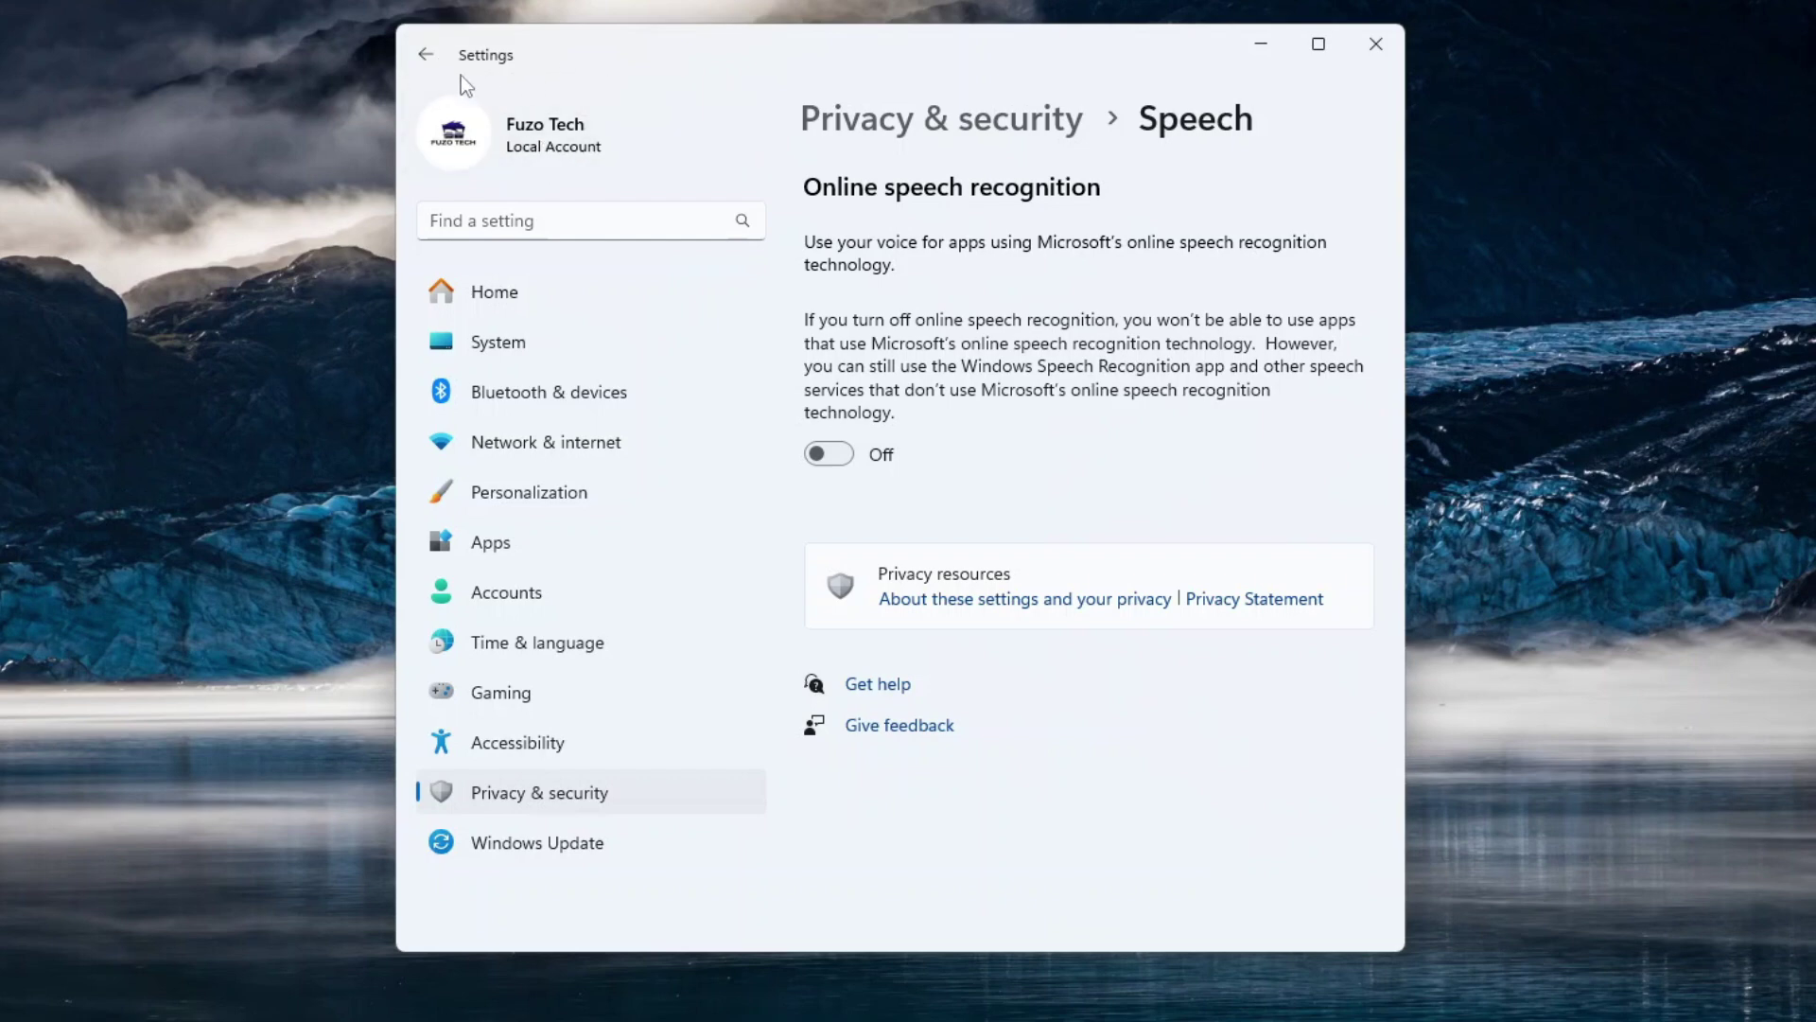
# Switch off the Custom inking and typing dictionary under Inking & typing personalization.
pyautogui.click(437, 59)
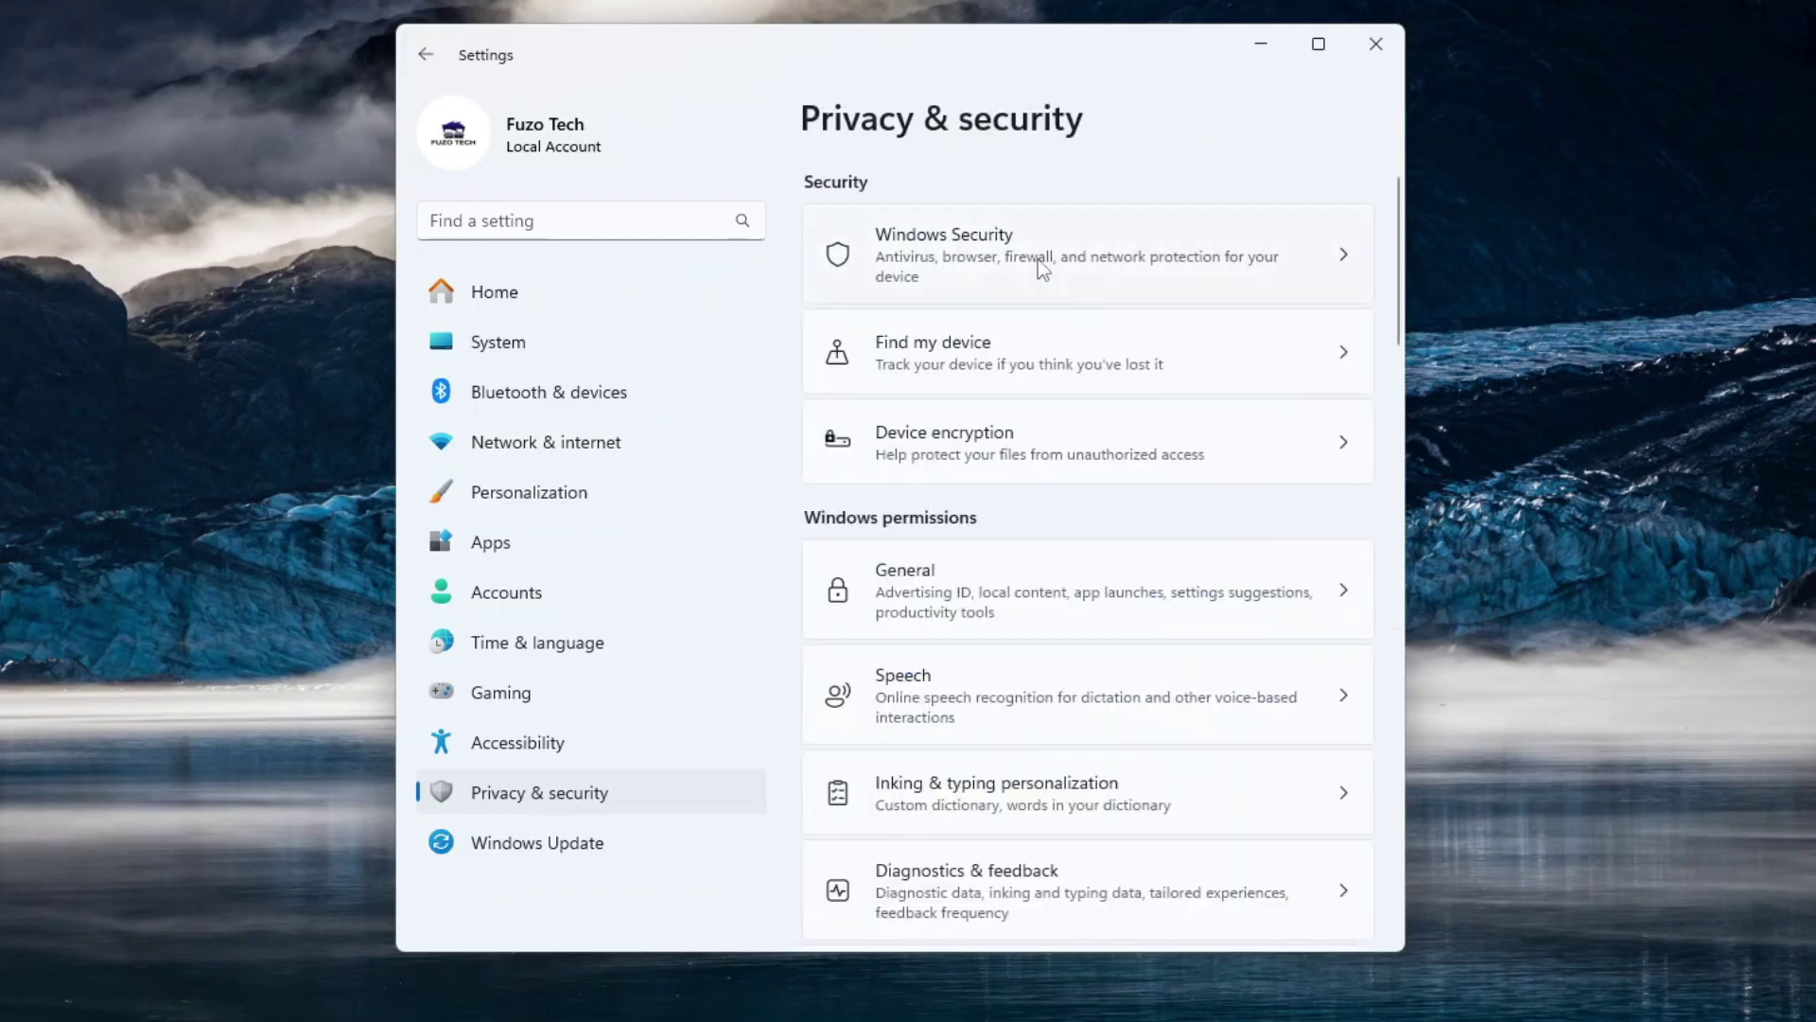
pyautogui.scroll(-2, 1057, 539)
pyautogui.click(1120, 668)
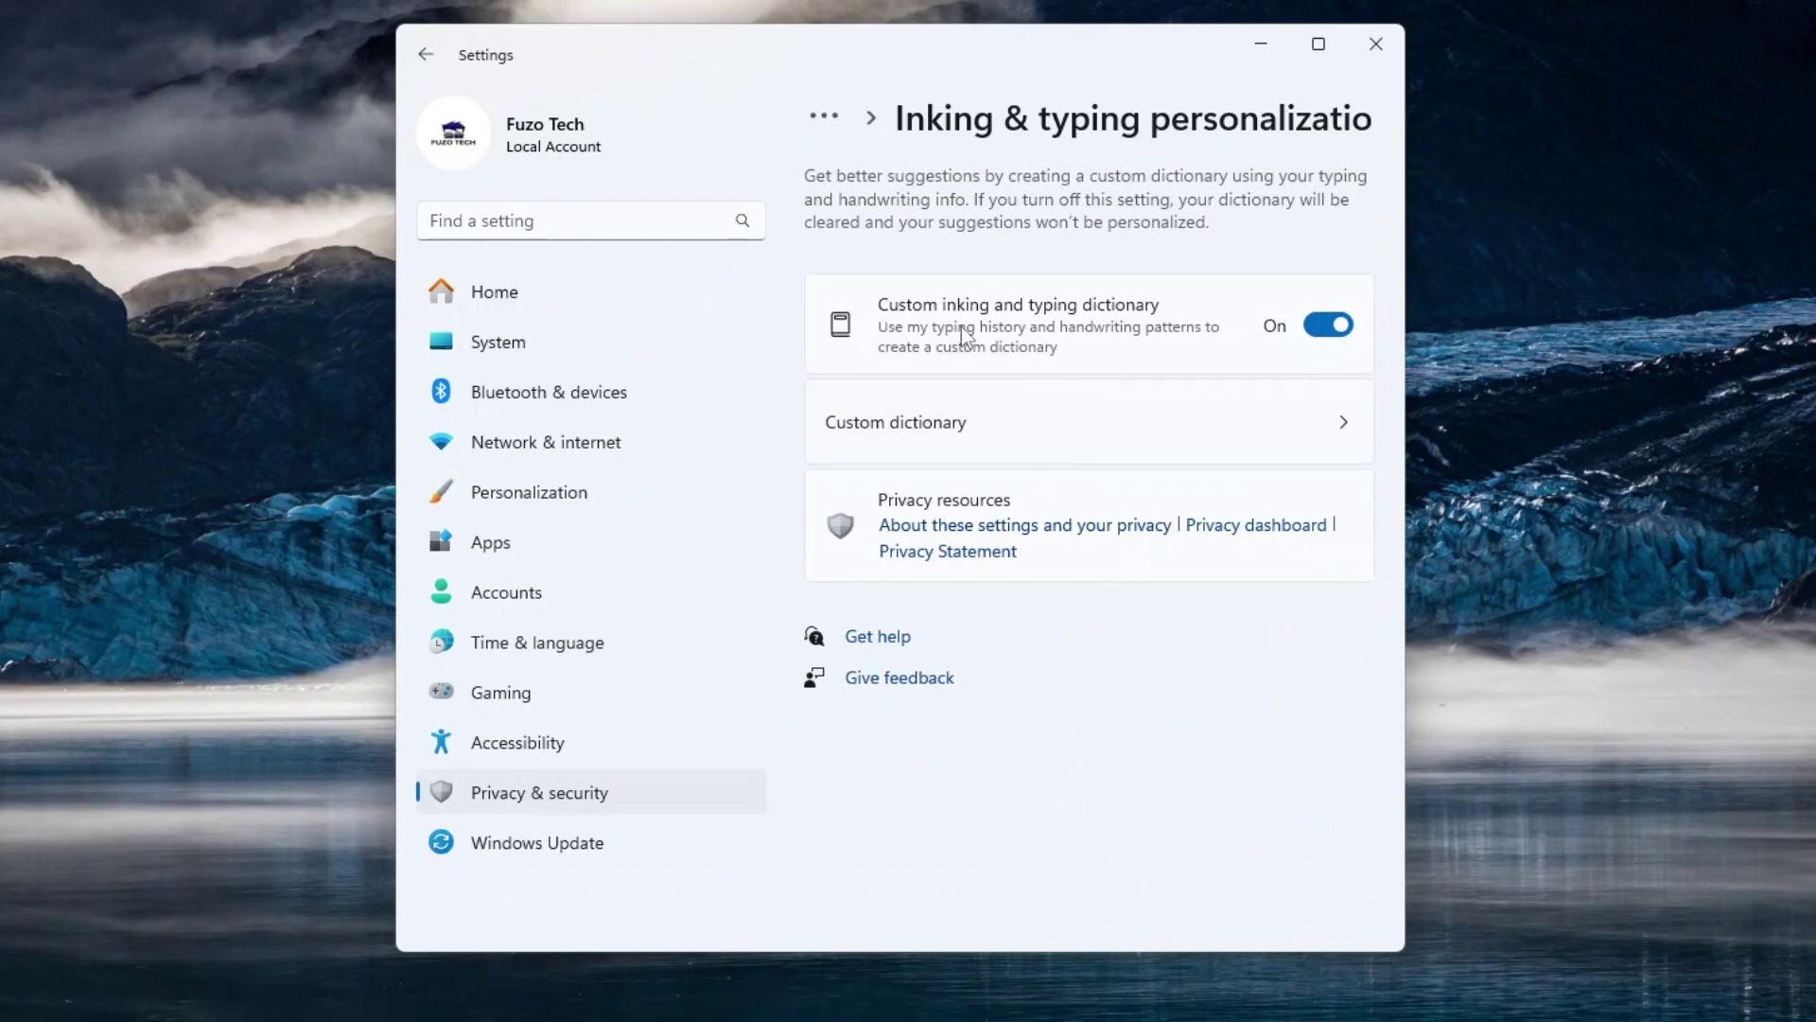
pyautogui.click(1332, 331)
# Switch off 'Store my activity history on this device' on the Activity history page.
pyautogui.click(427, 55)
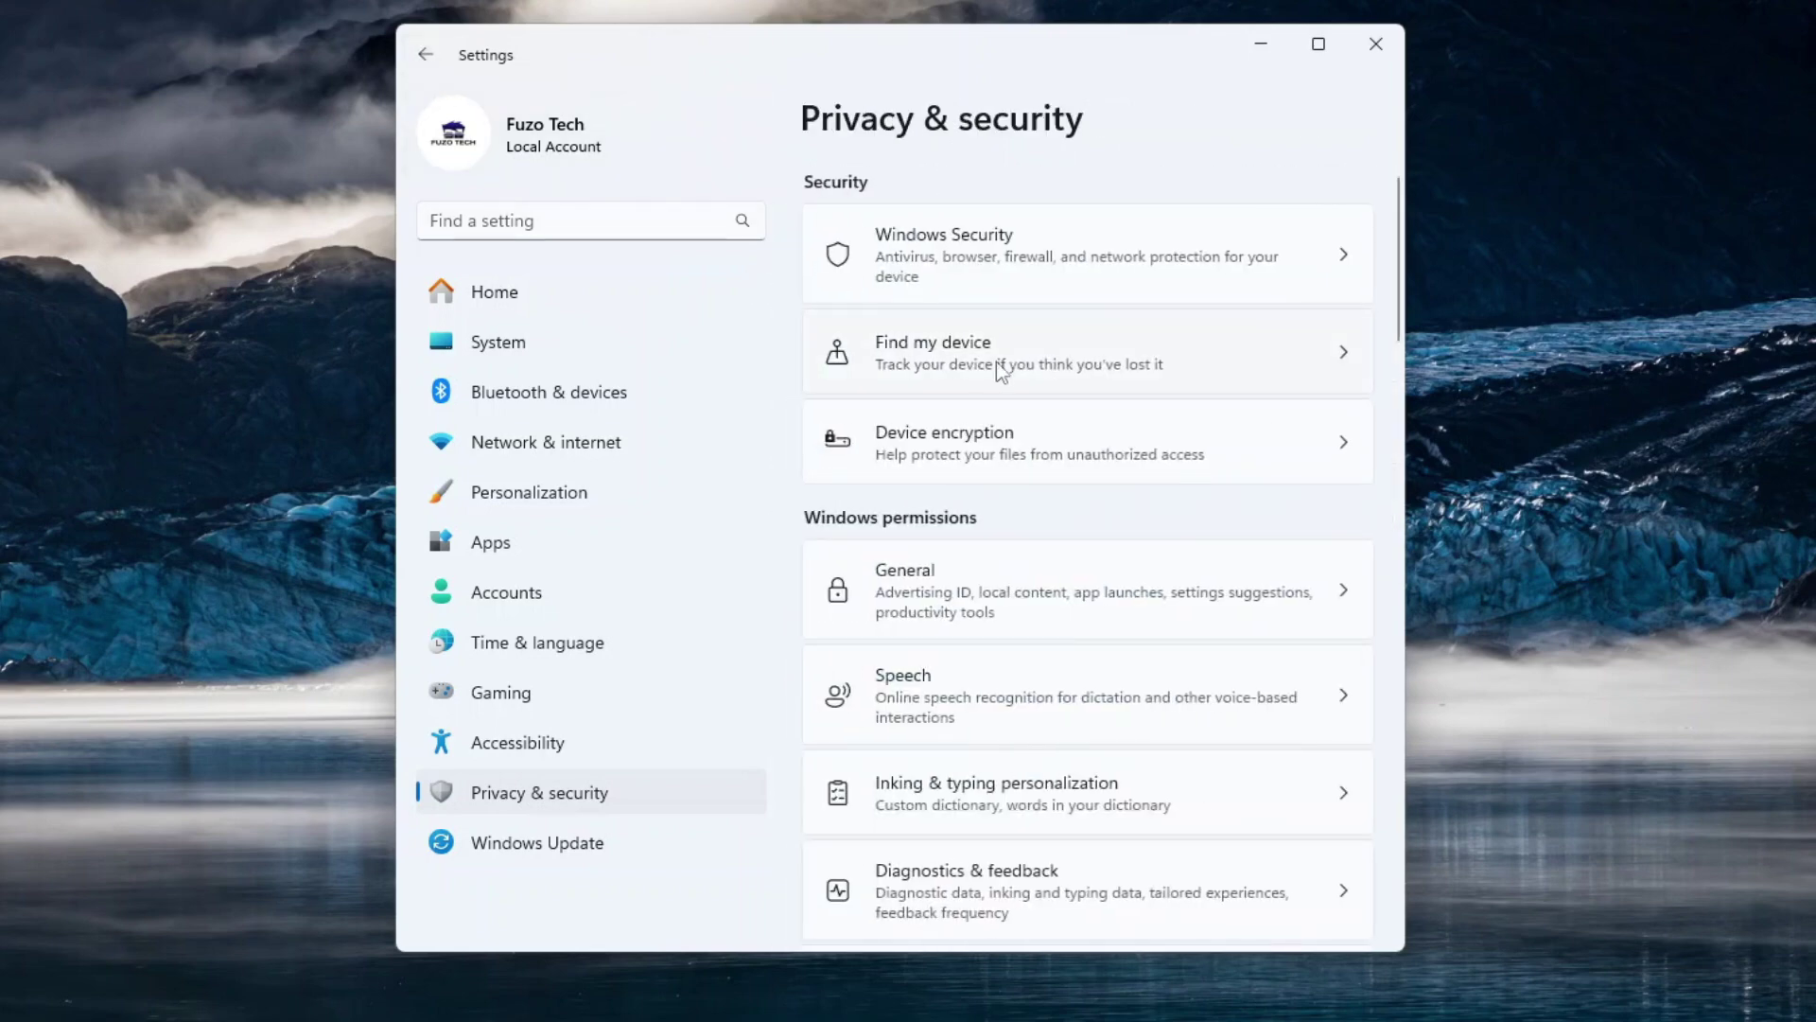
pyautogui.scroll(-4, 1005, 373)
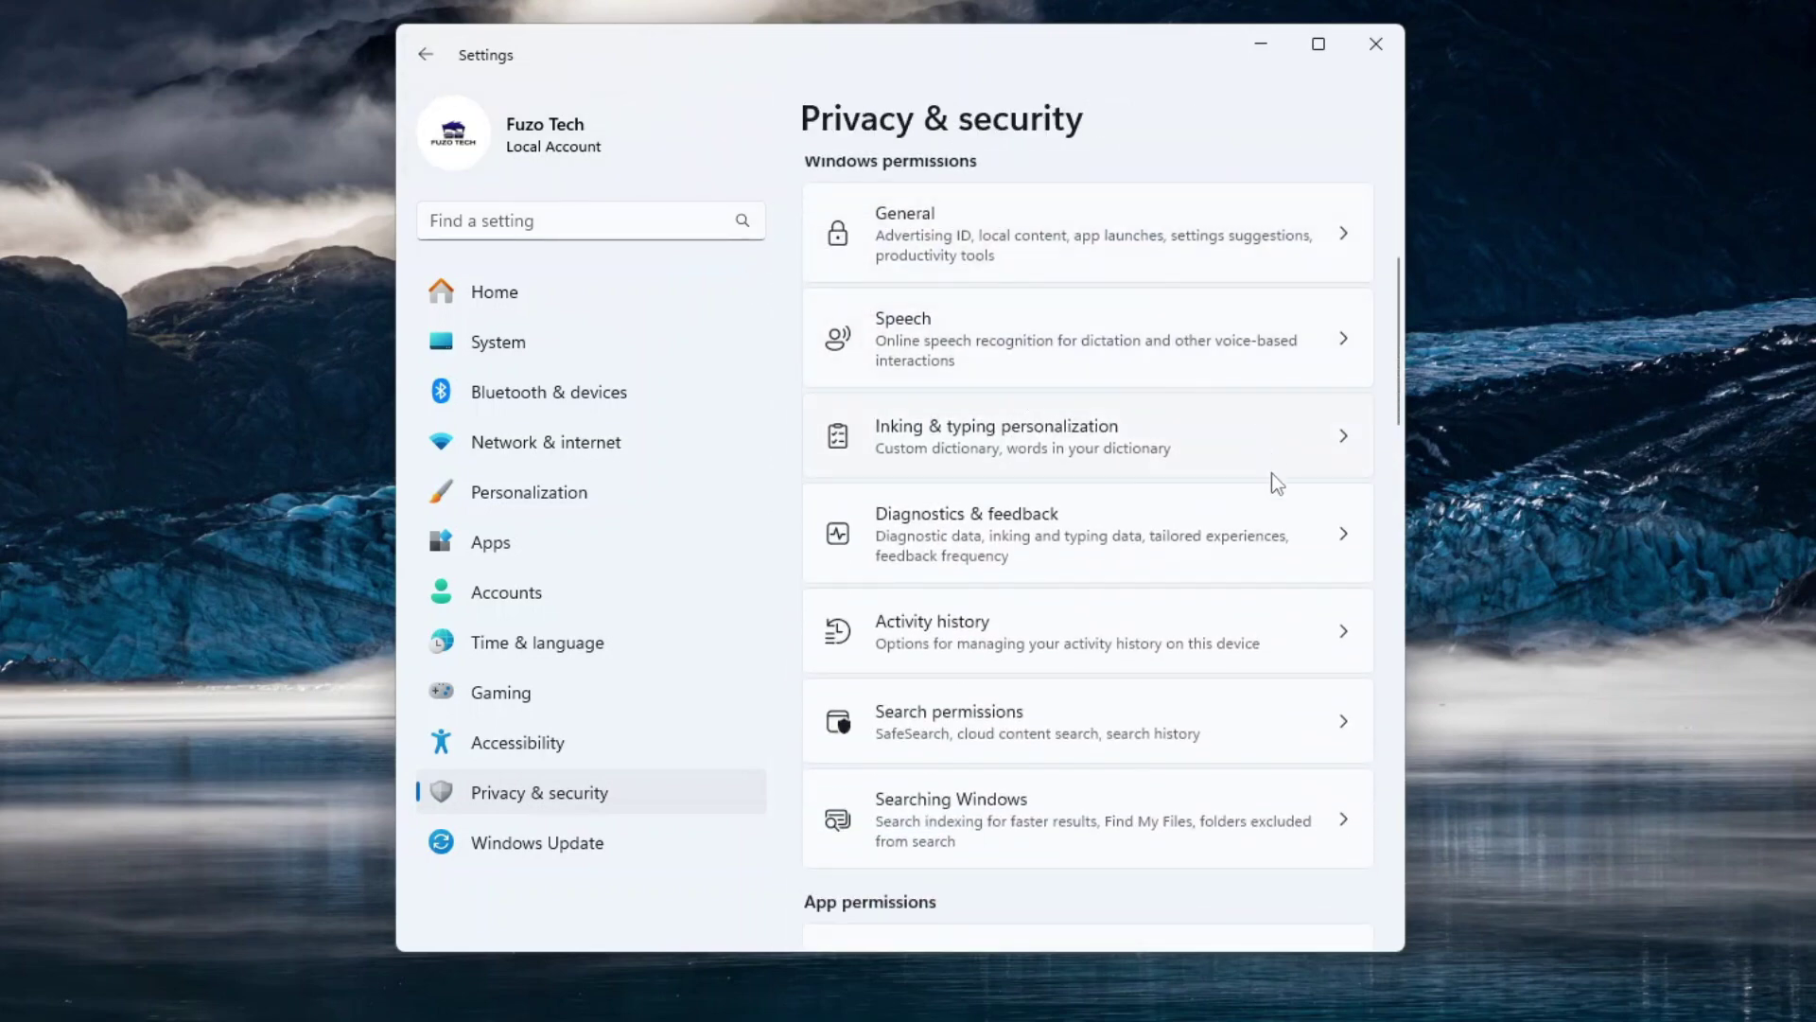
pyautogui.click(1056, 631)
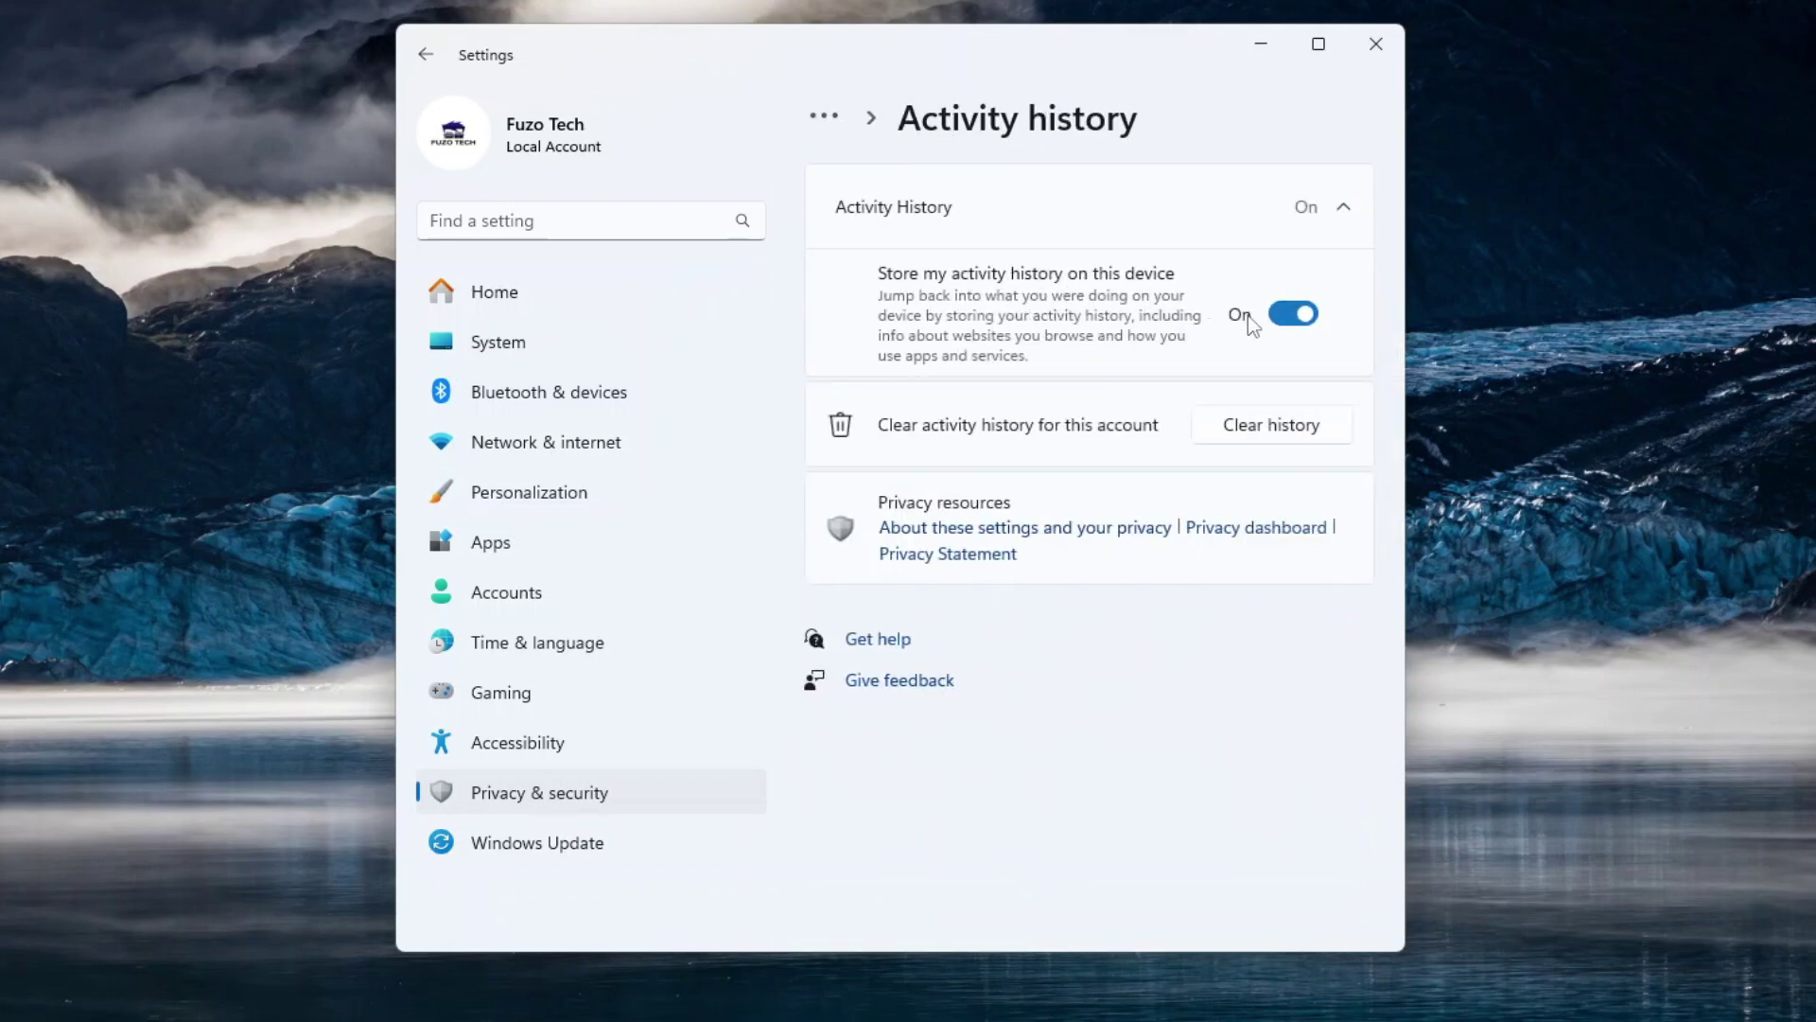
pyautogui.click(1304, 314)
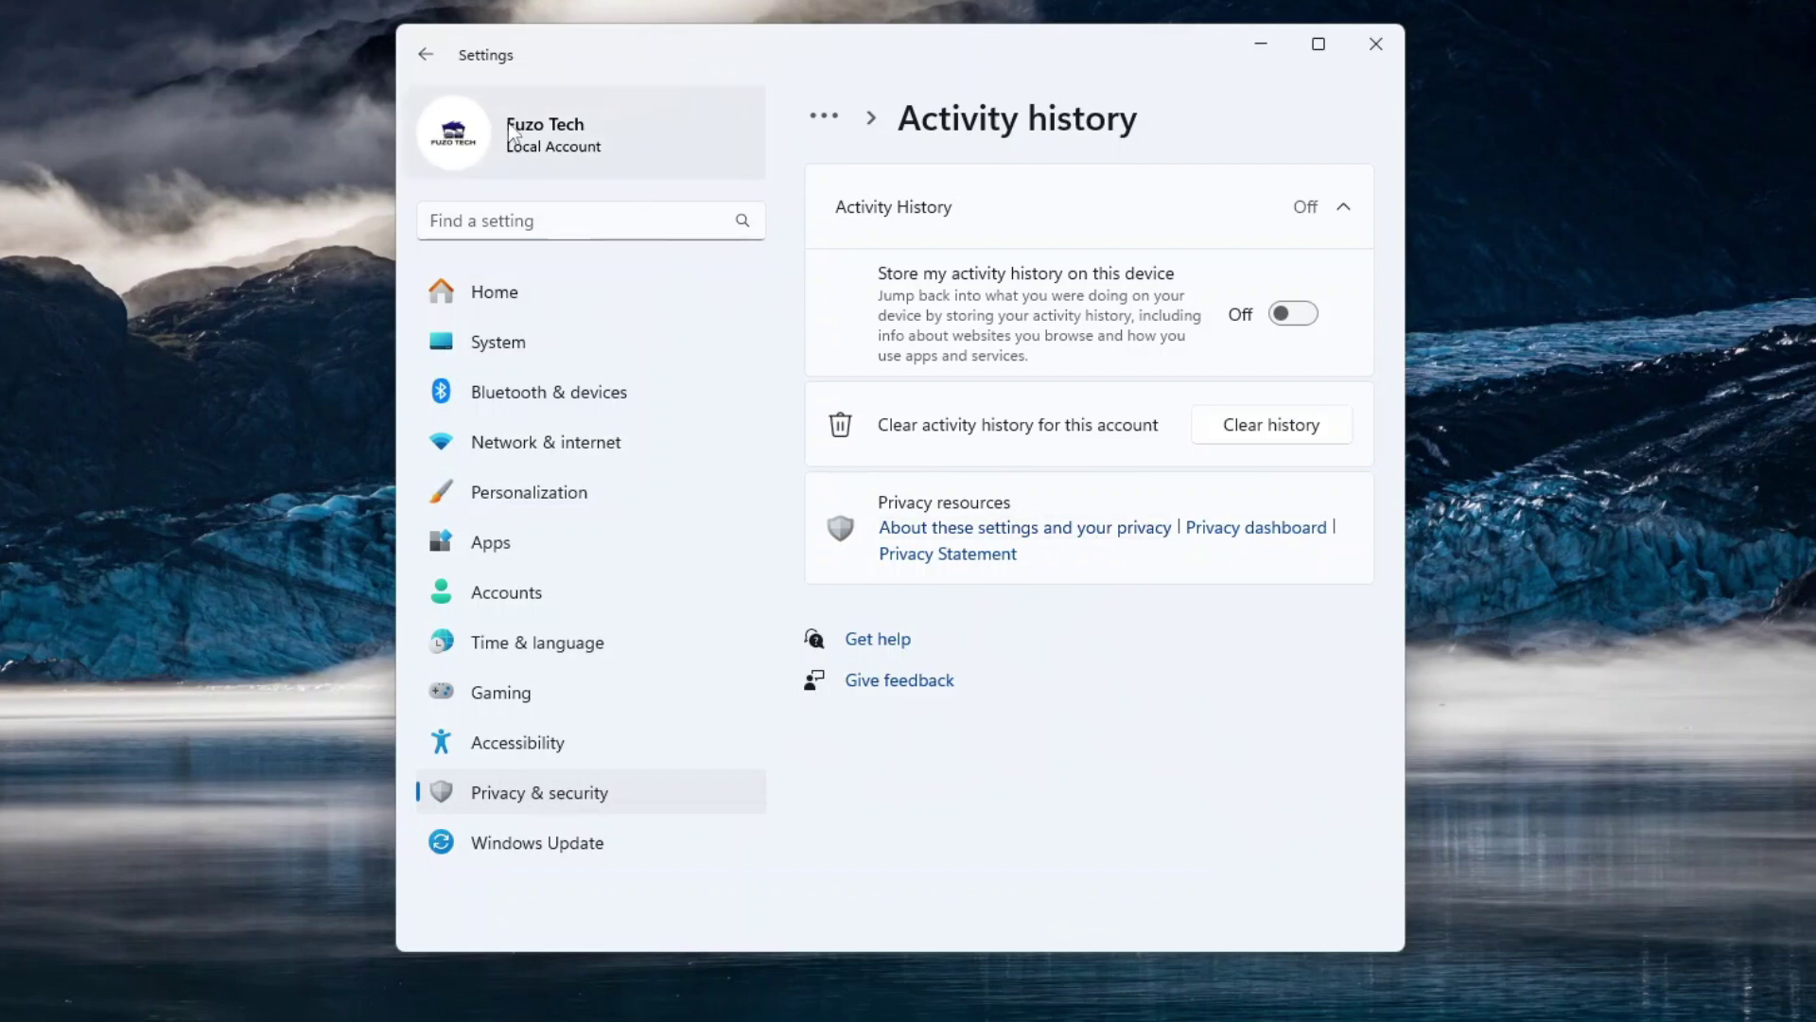
# Open Diagnostics & feedback and set Feedback frequency to Never.
pyautogui.click(434, 47)
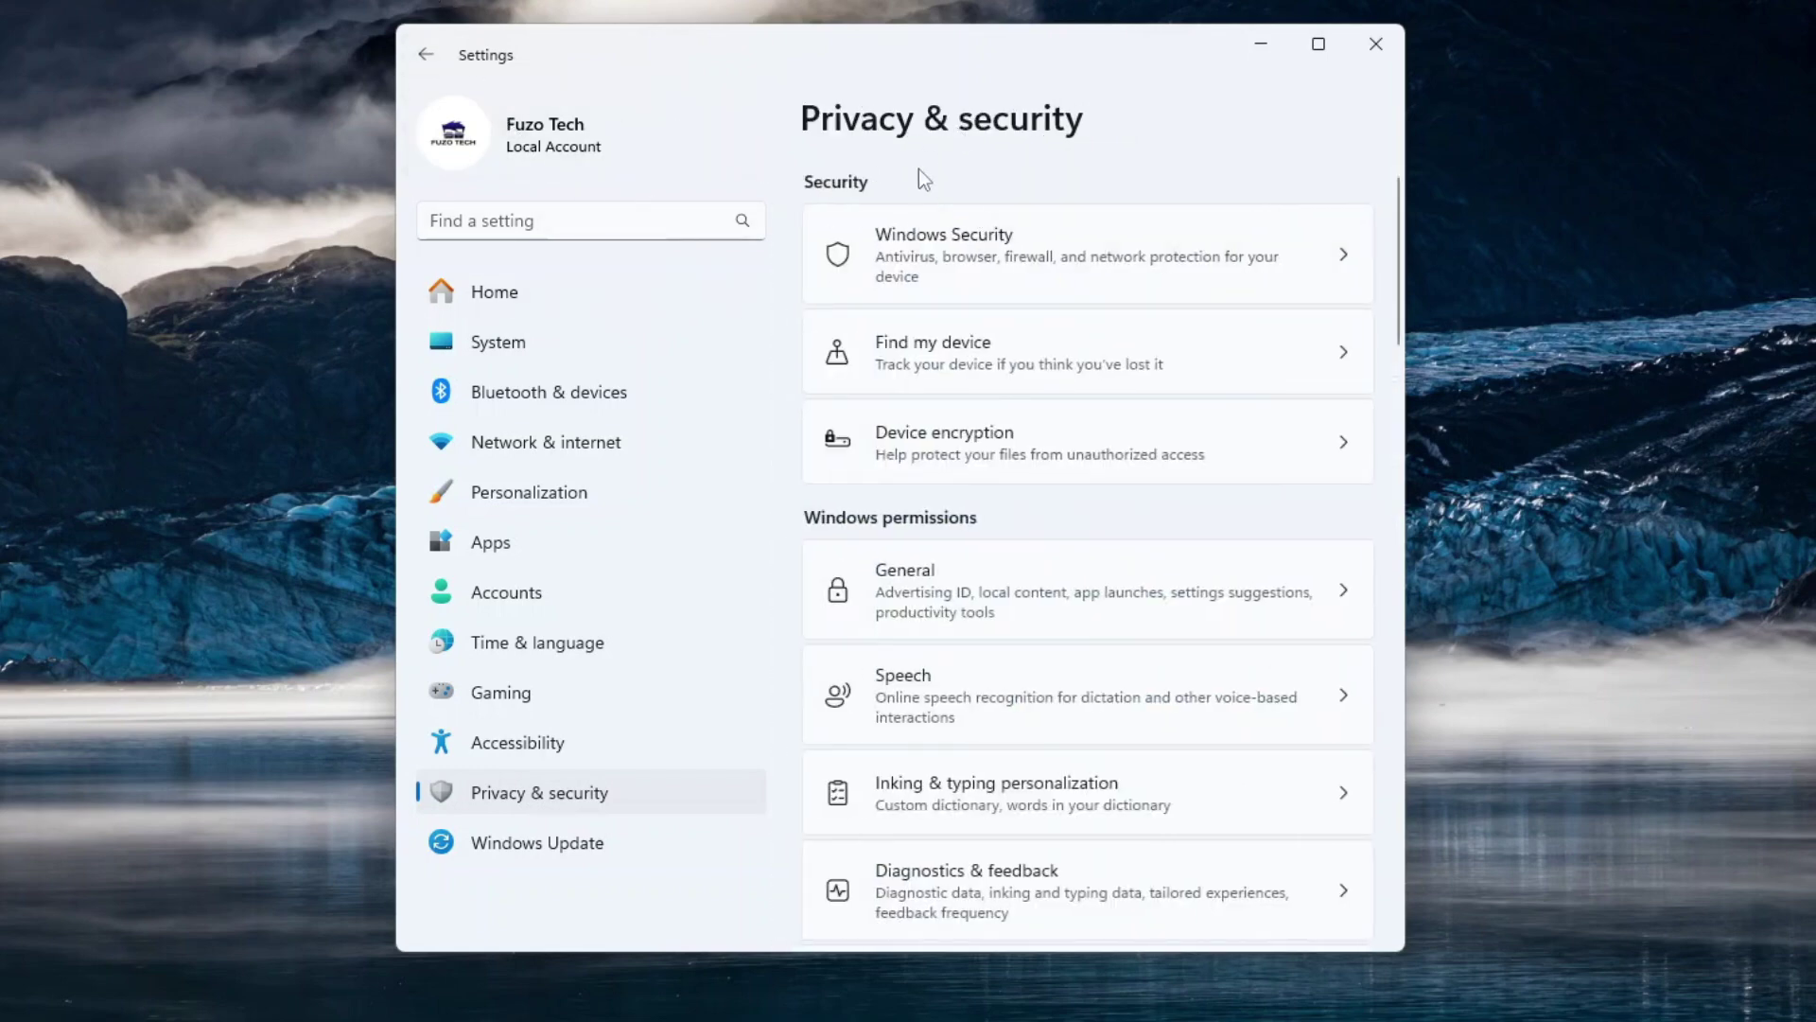
pyautogui.scroll(-2, 1112, 492)
pyautogui.scroll(-3, 1113, 490)
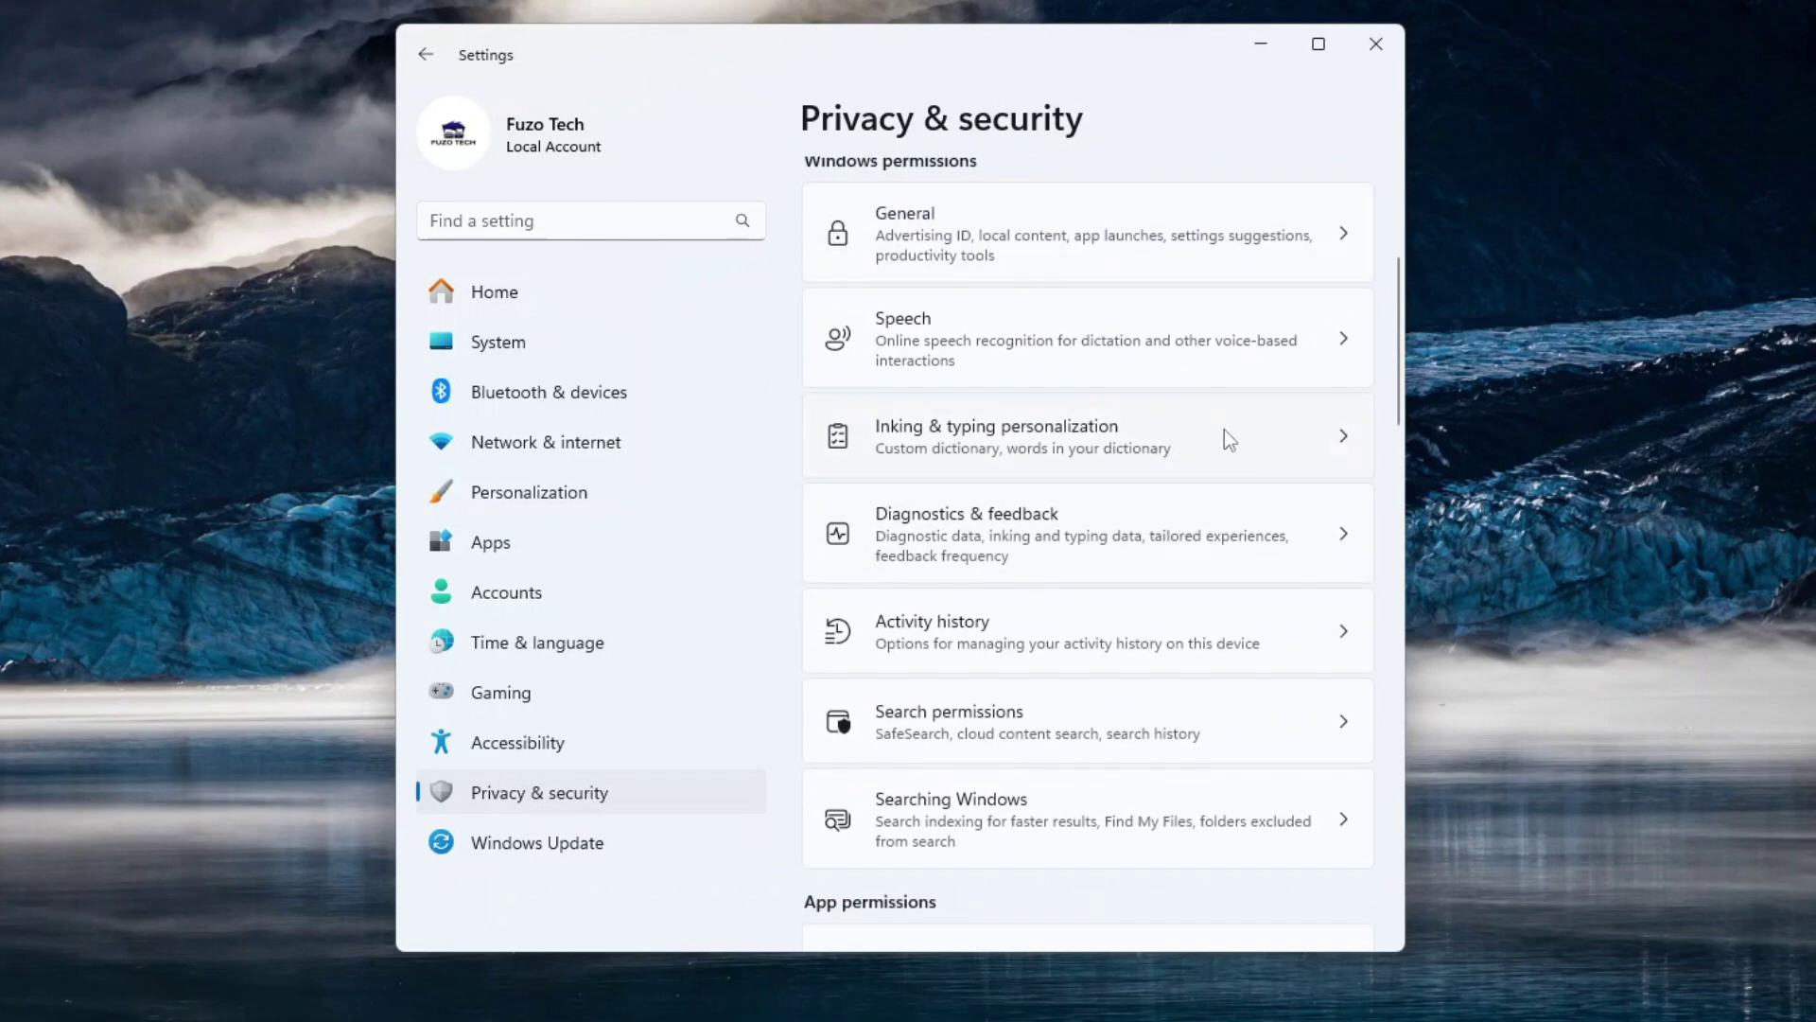
pyautogui.click(1037, 545)
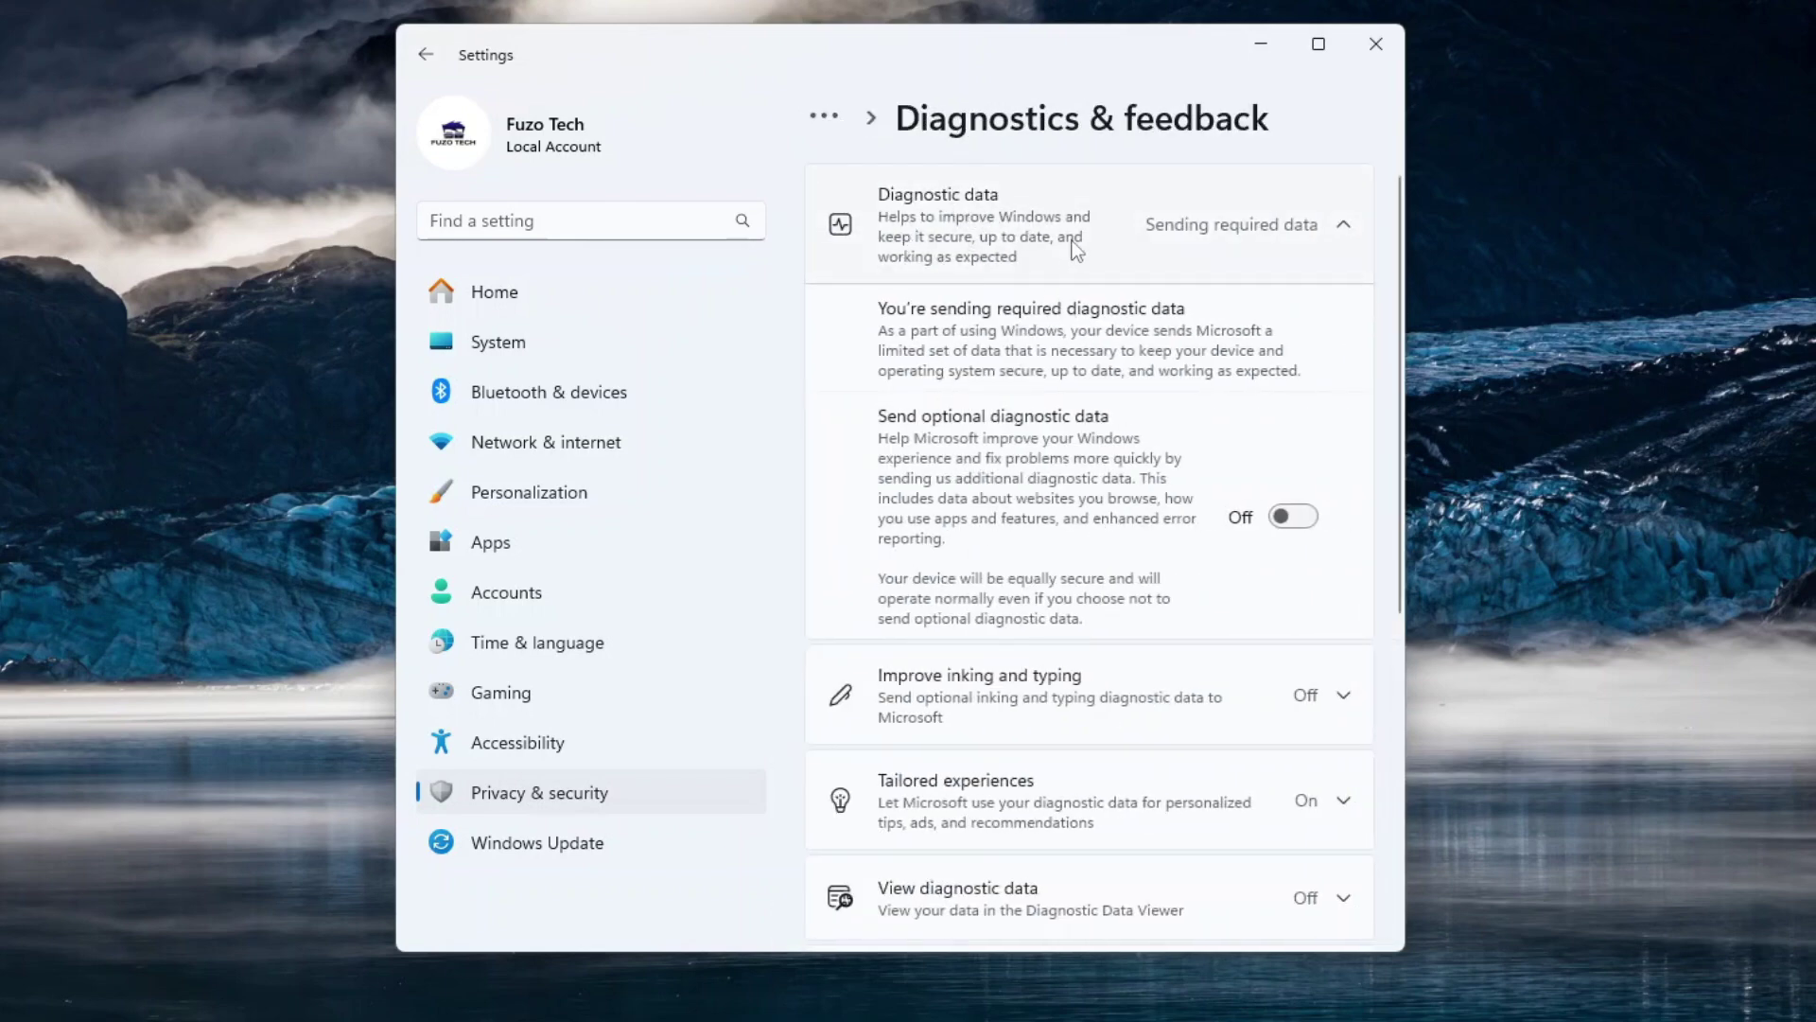
pyautogui.scroll(-2, 1150, 263)
pyautogui.scroll(2, 1078, 364)
pyautogui.scroll(-1, 1292, 522)
pyautogui.scroll(-1, 1303, 464)
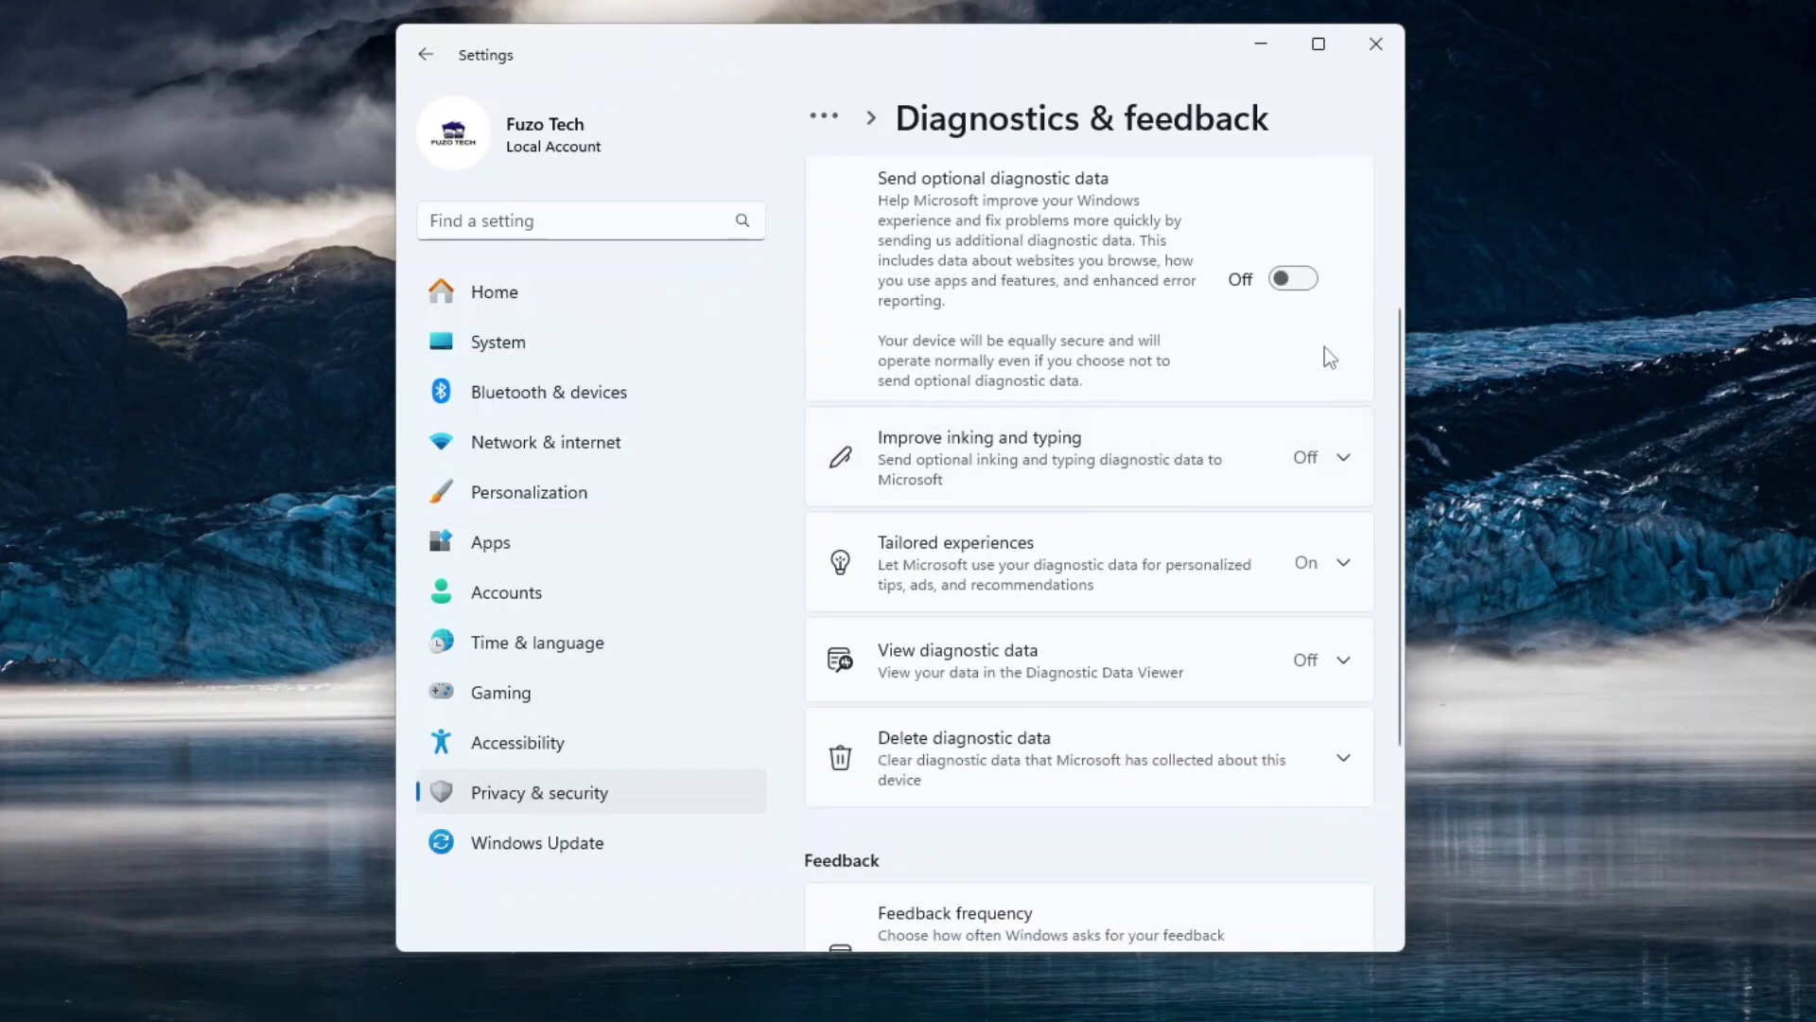
pyautogui.scroll(-1, 1309, 357)
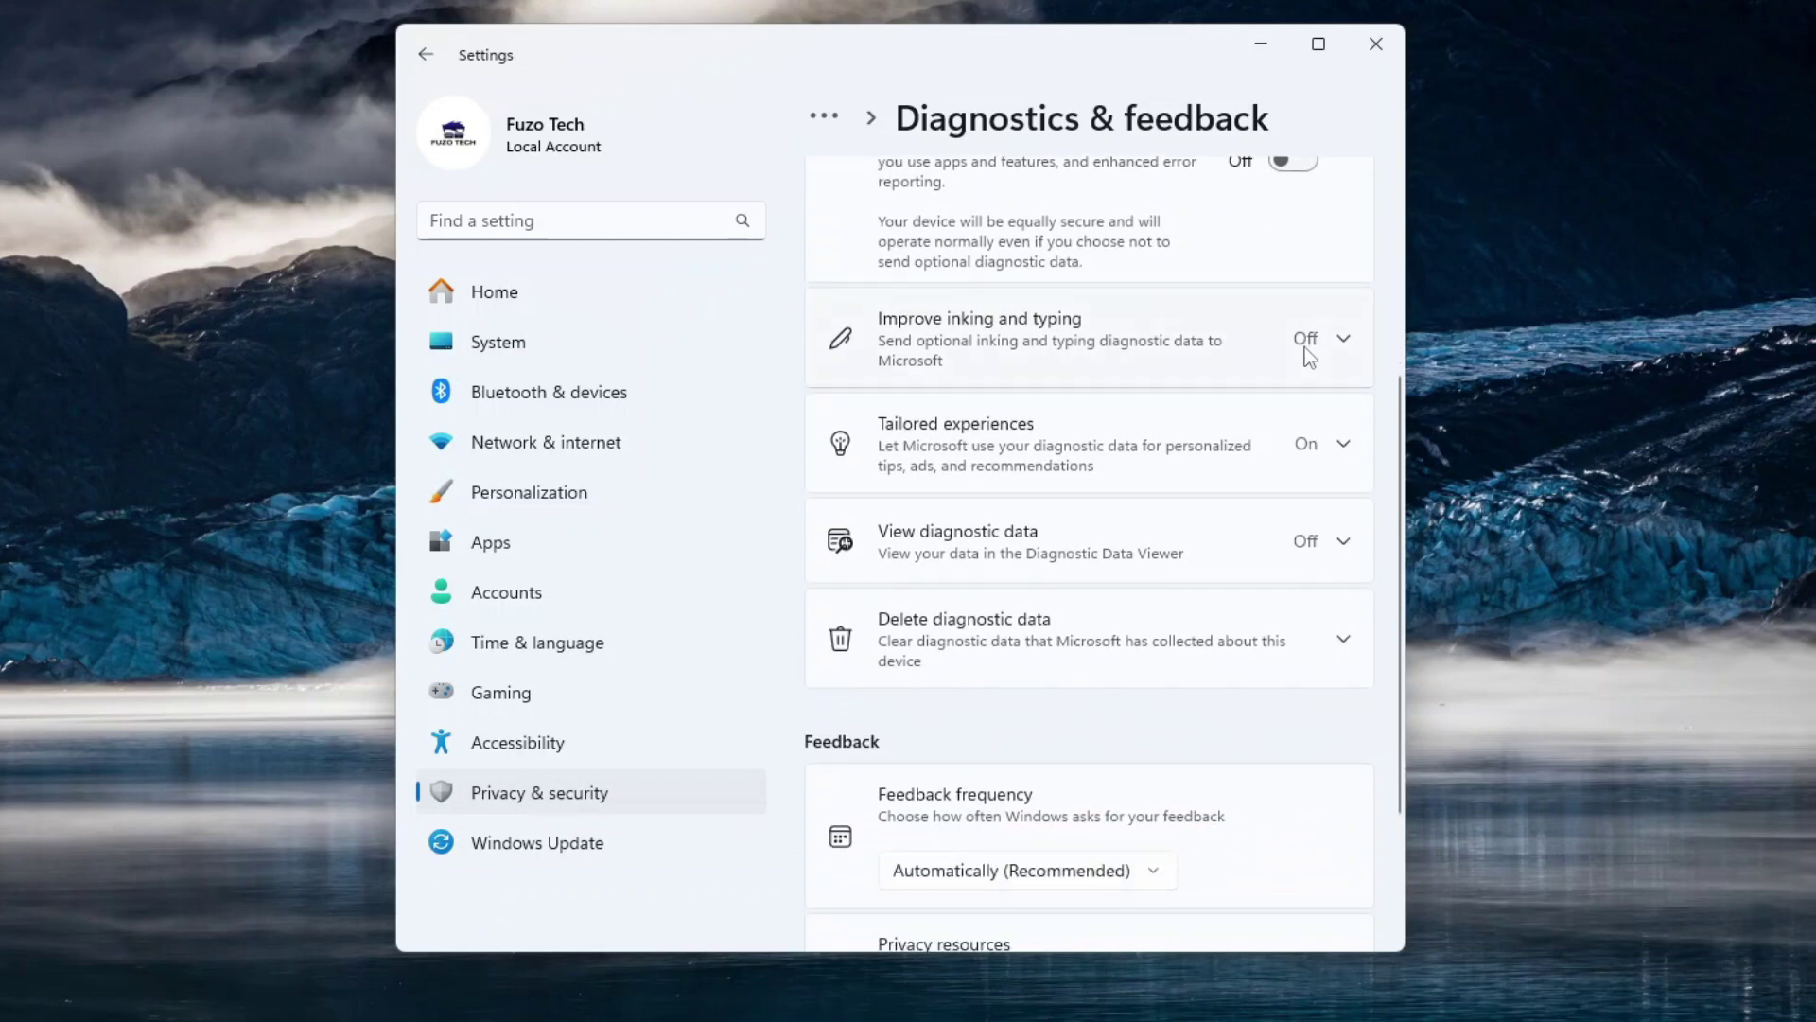
pyautogui.scroll(-2, 1267, 436)
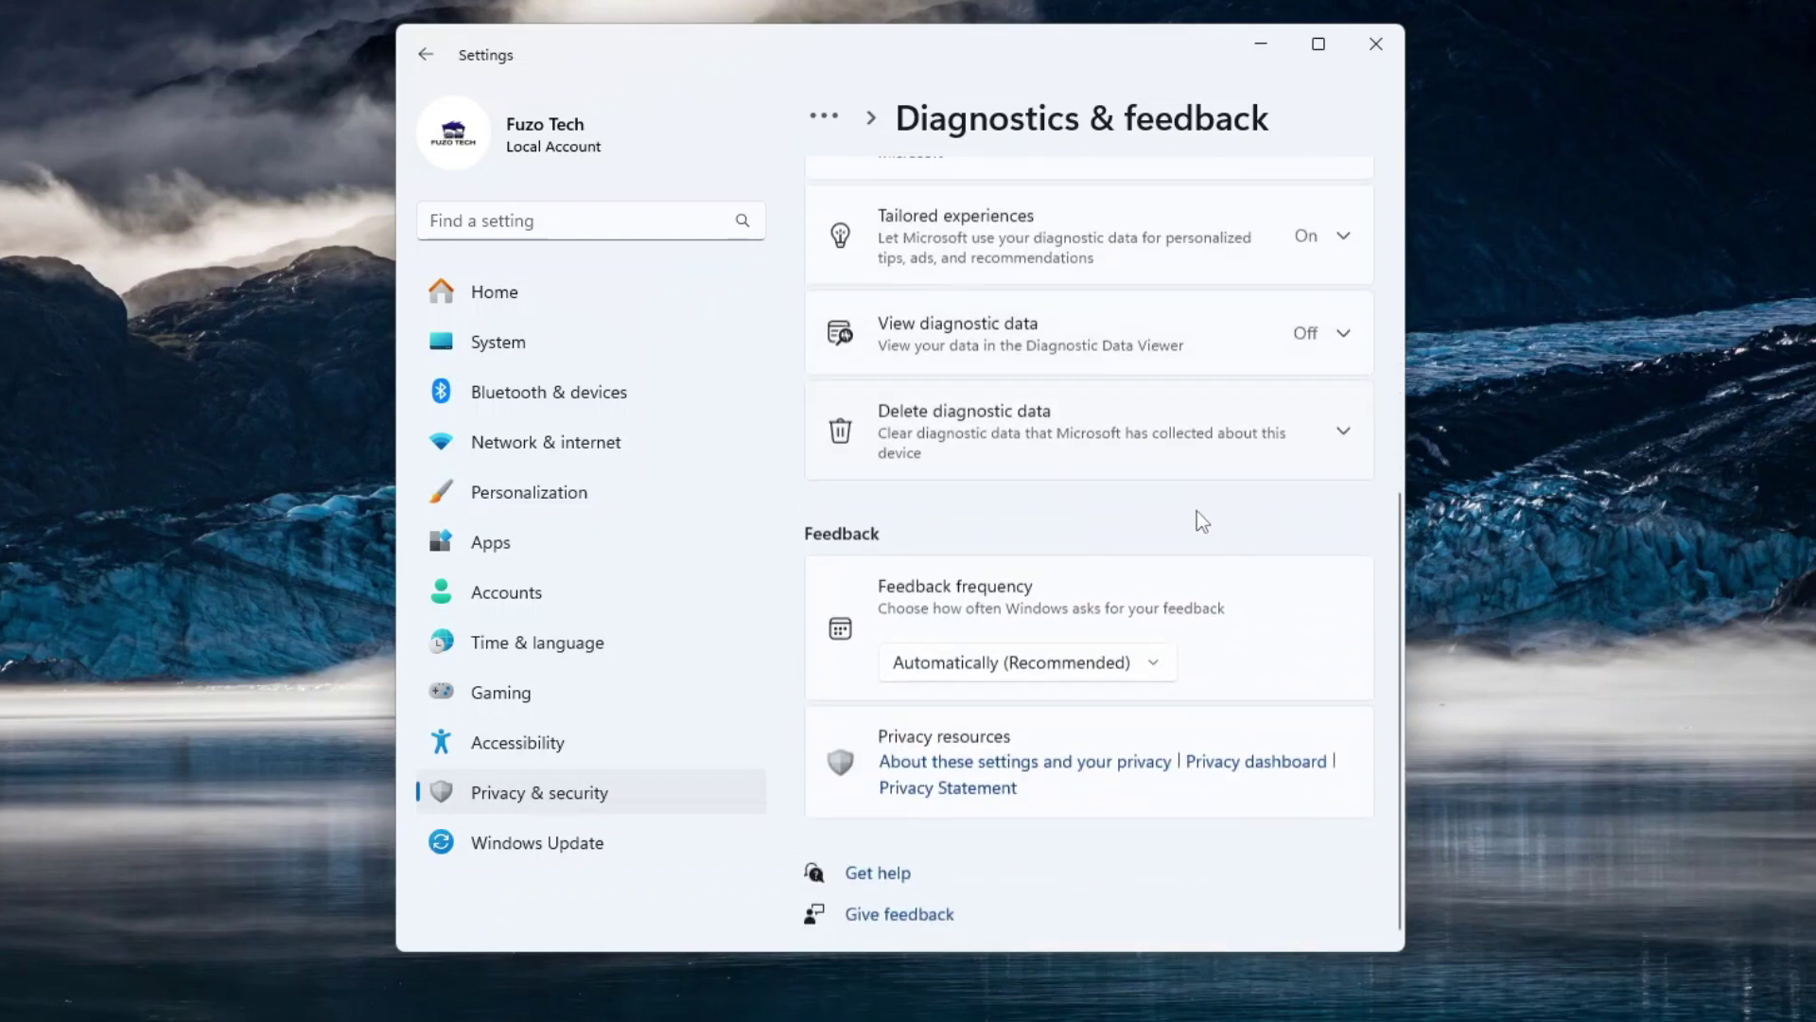
pyautogui.click(984, 667)
pyautogui.click(956, 845)
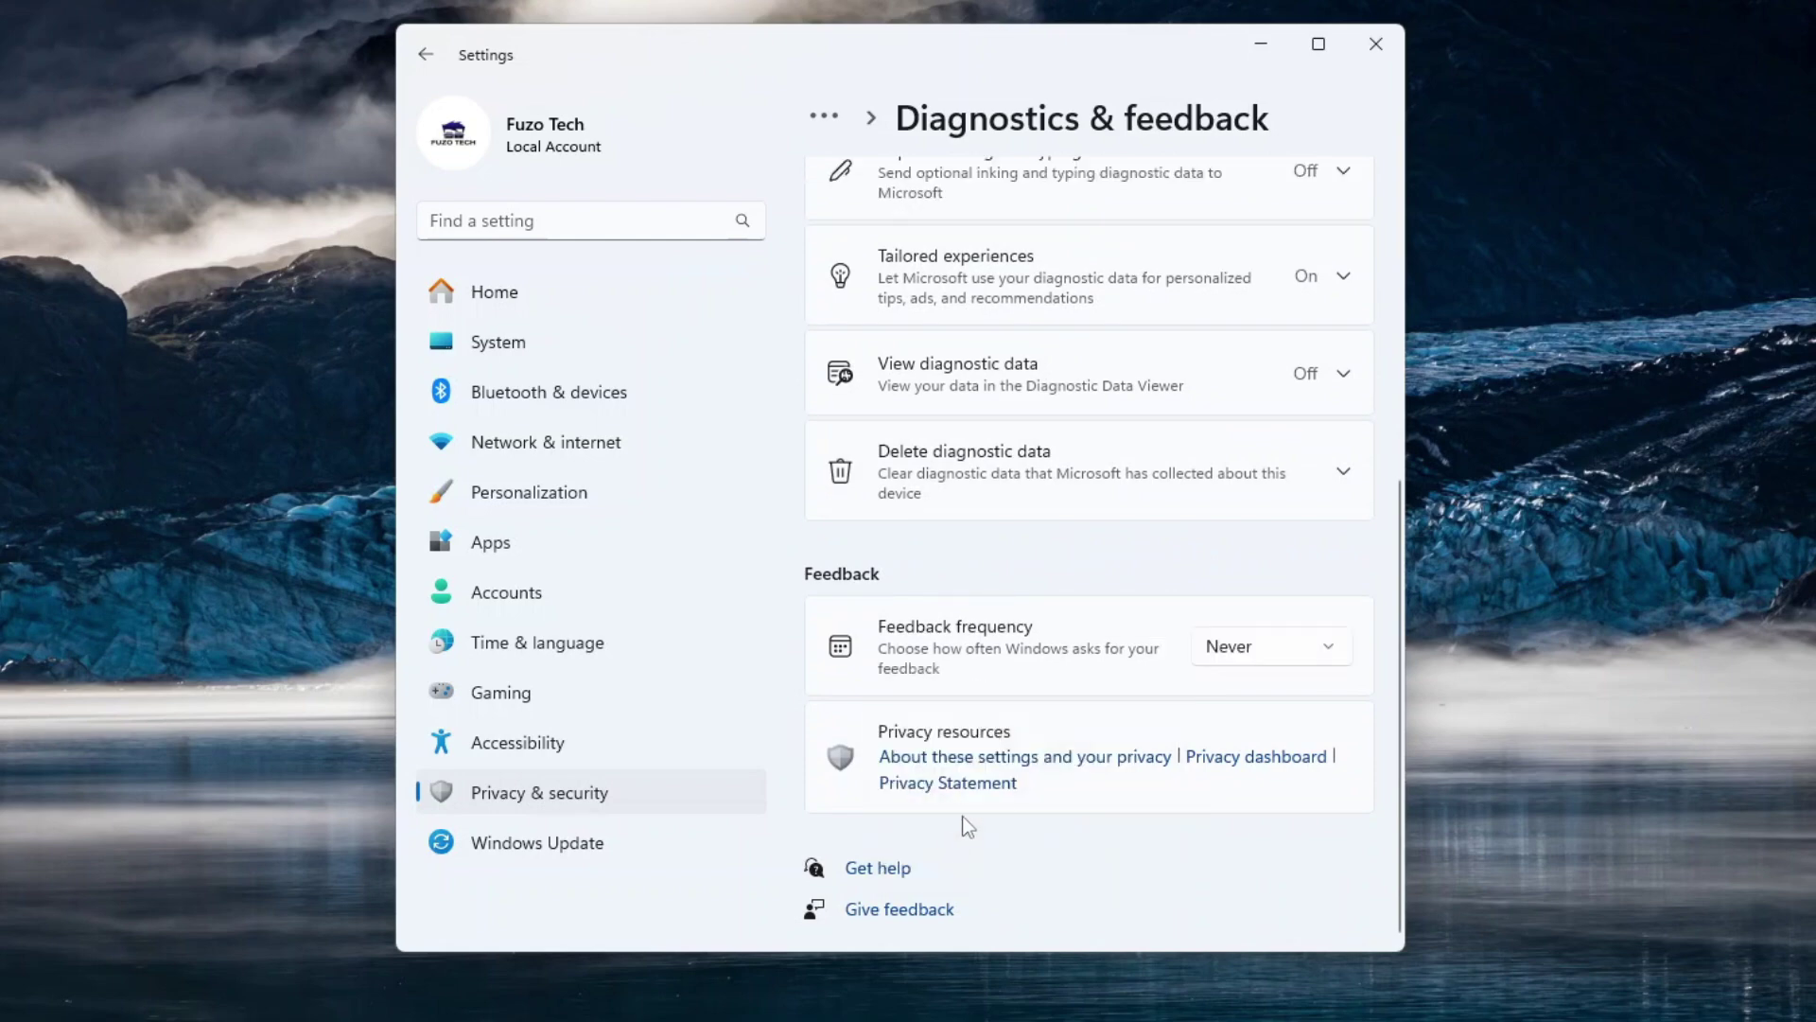
# Expand Tailored experiences and switch it Off.
pyautogui.scroll(2, 1235, 577)
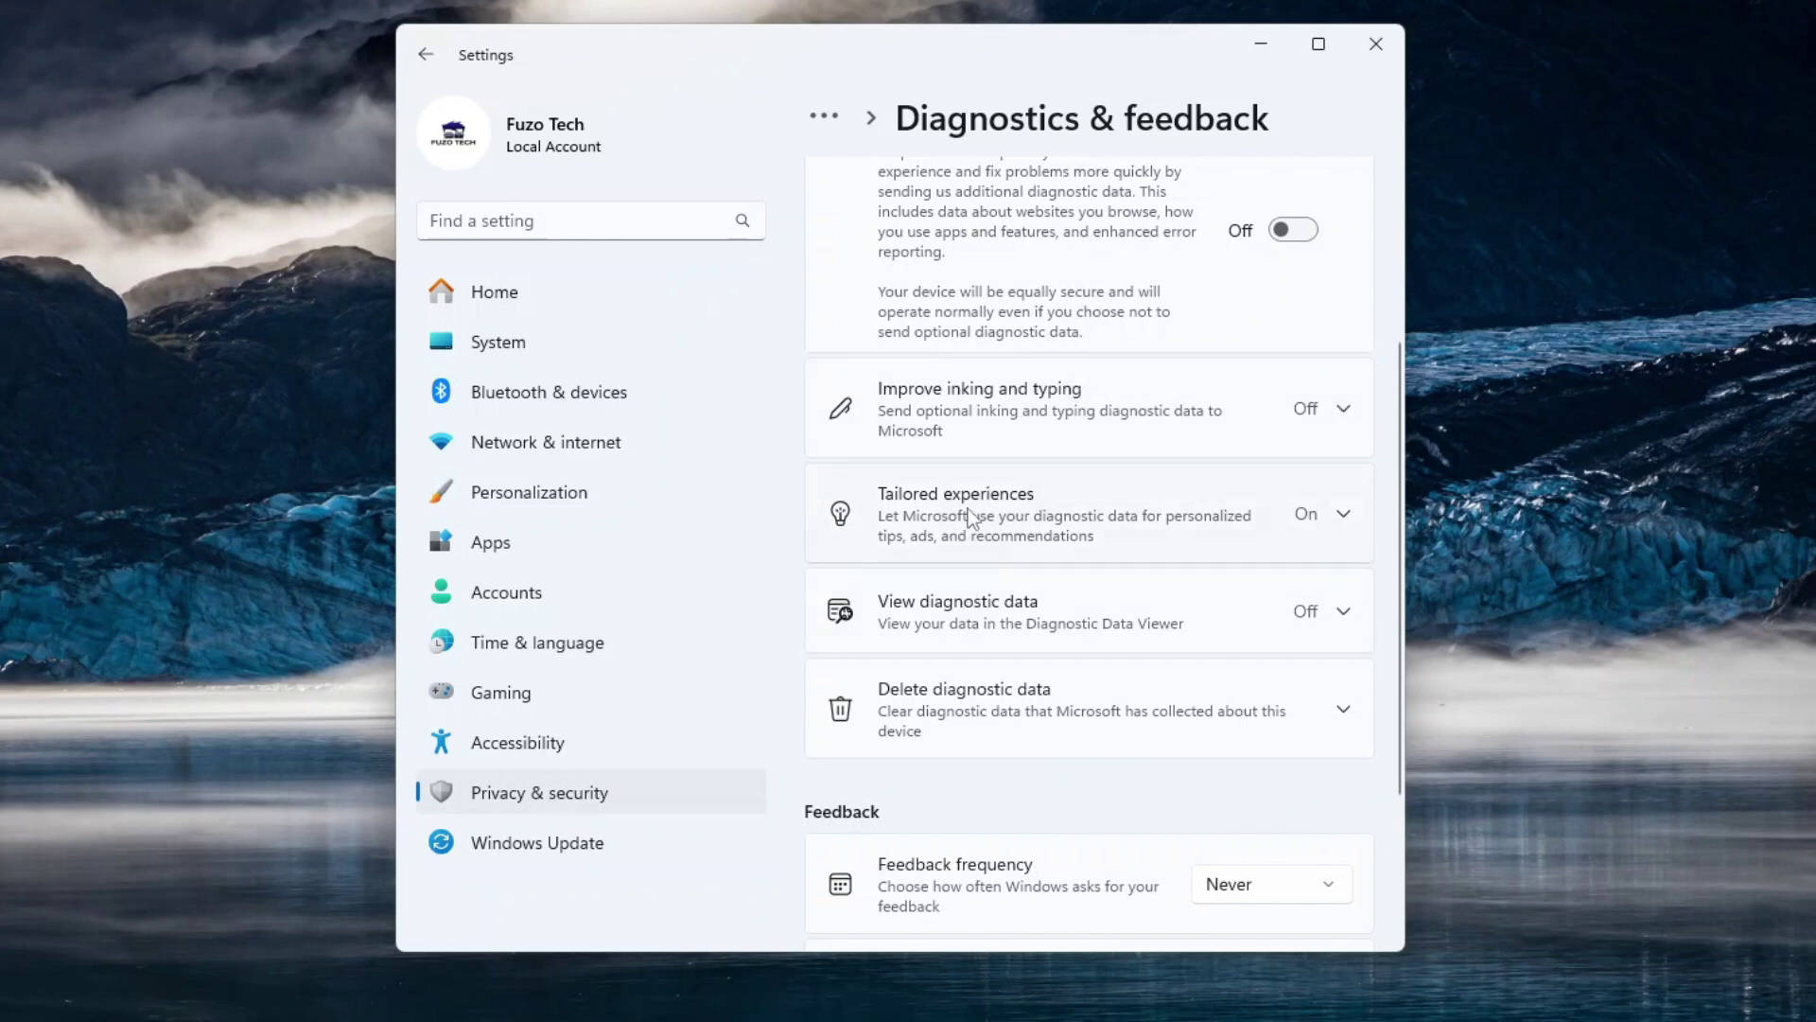
pyautogui.click(1344, 515)
pyautogui.click(1292, 634)
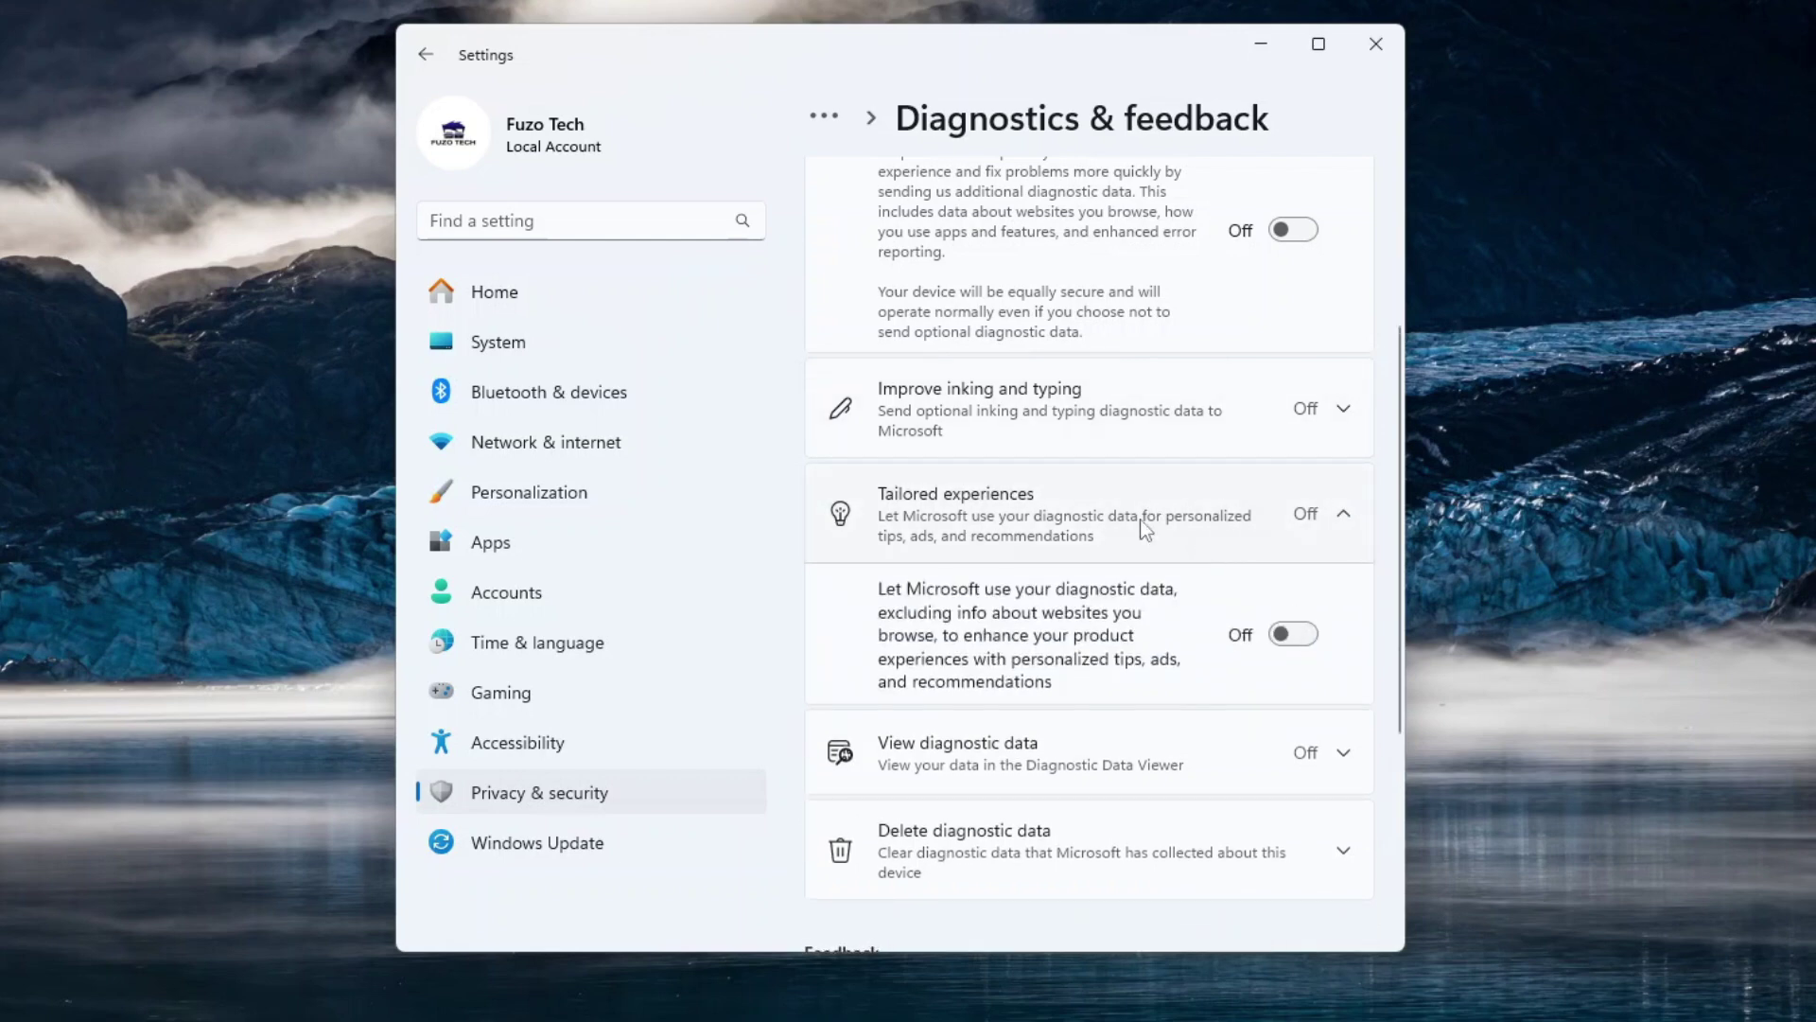
# Expand Delete diagnostic data and request deletion of the collected diagnostic data.
pyautogui.scroll(2, 1121, 549)
pyautogui.scroll(-4, 1115, 553)
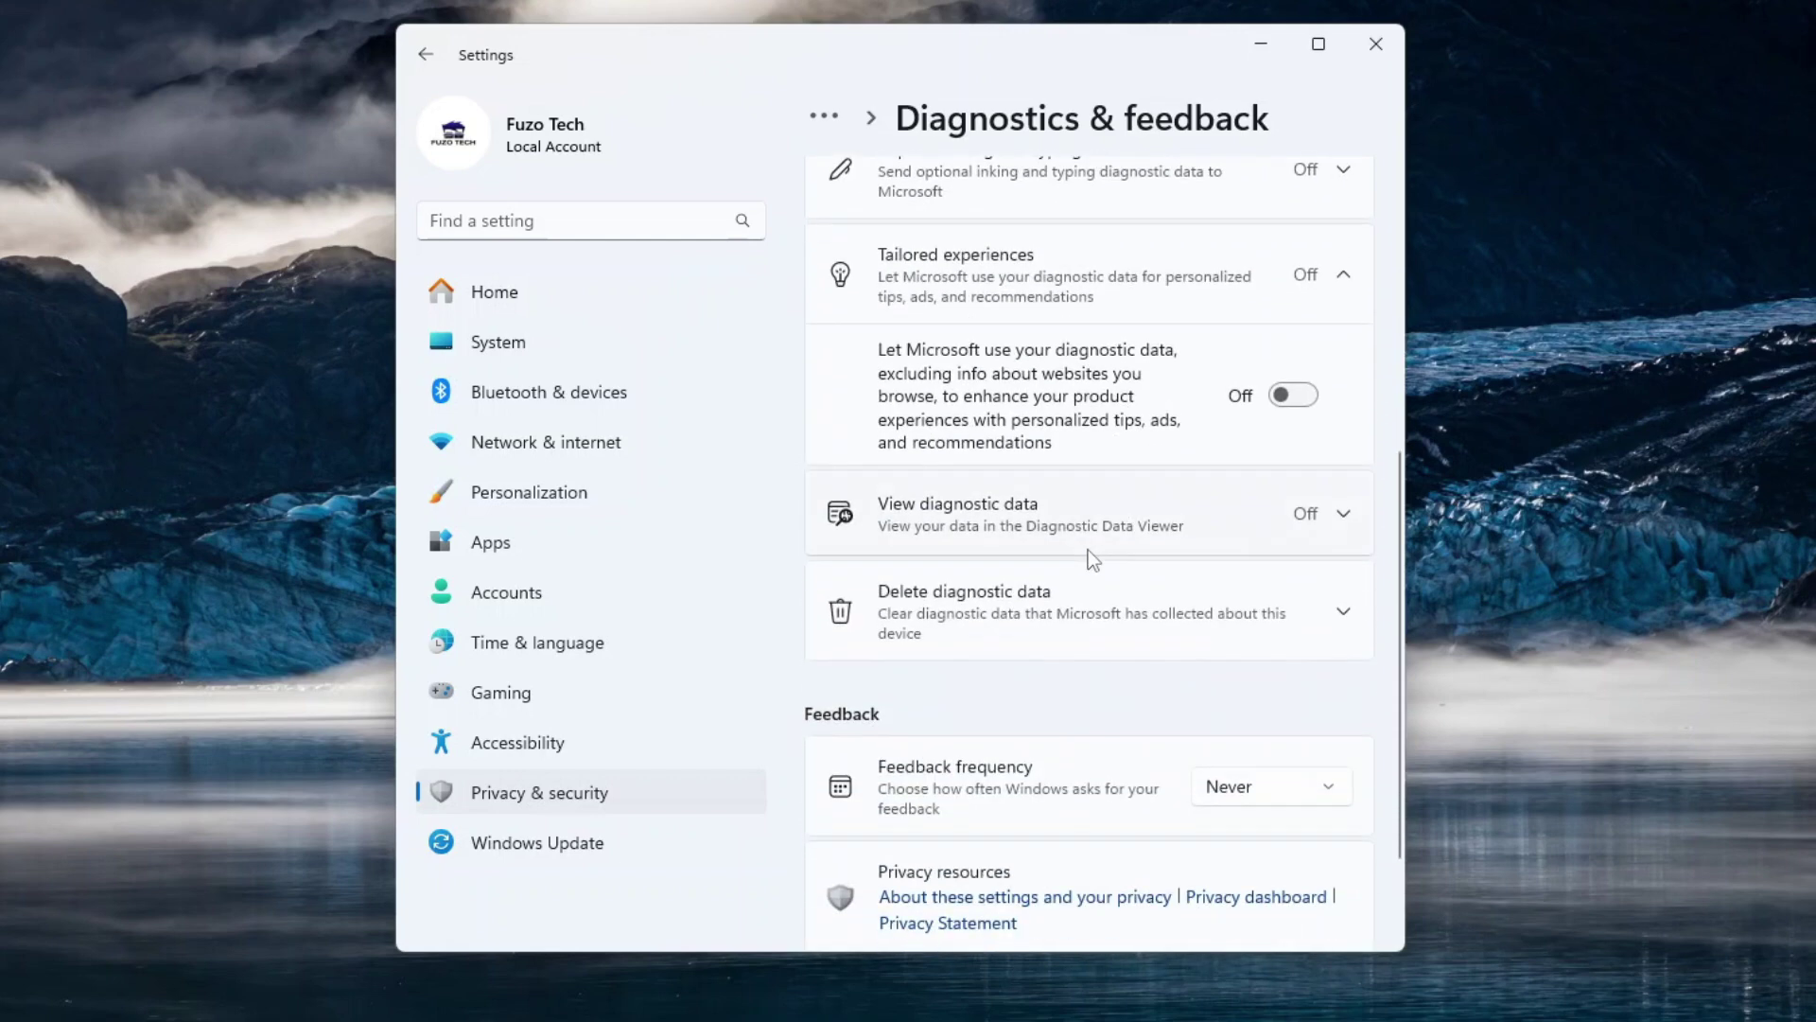
pyautogui.scroll(5, 1087, 549)
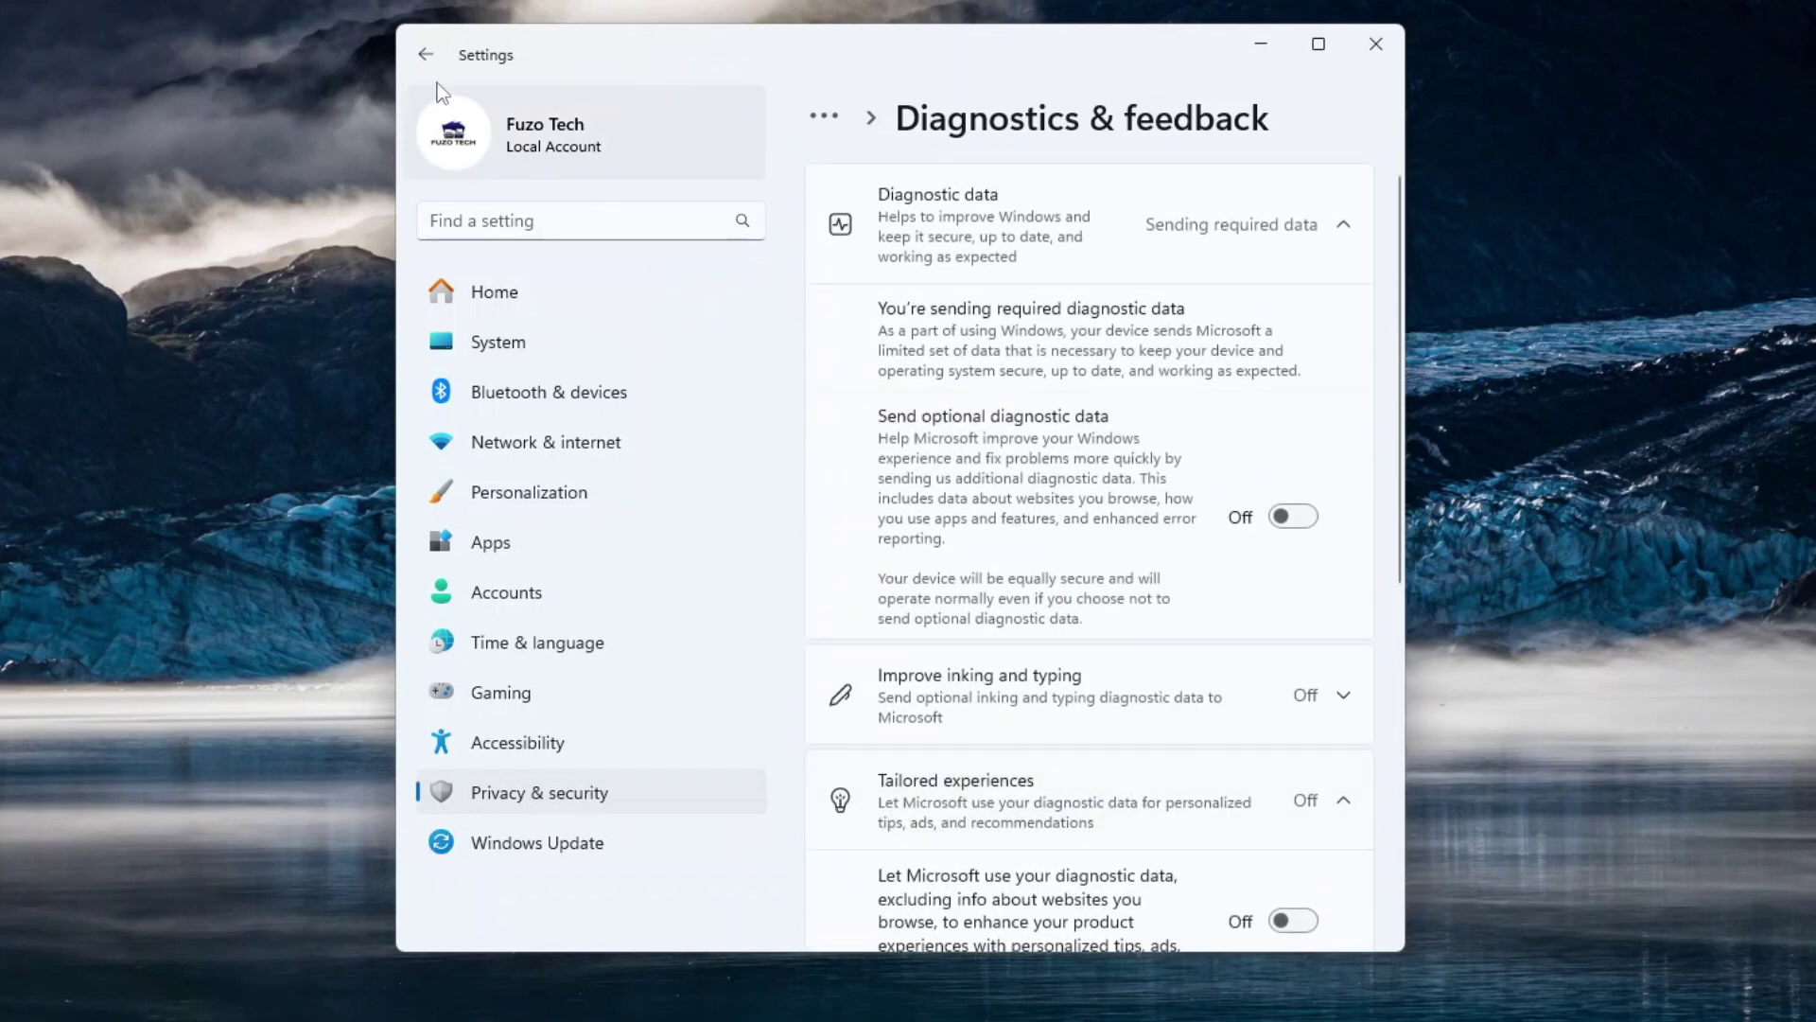
pyautogui.scroll(-3, 1135, 587)
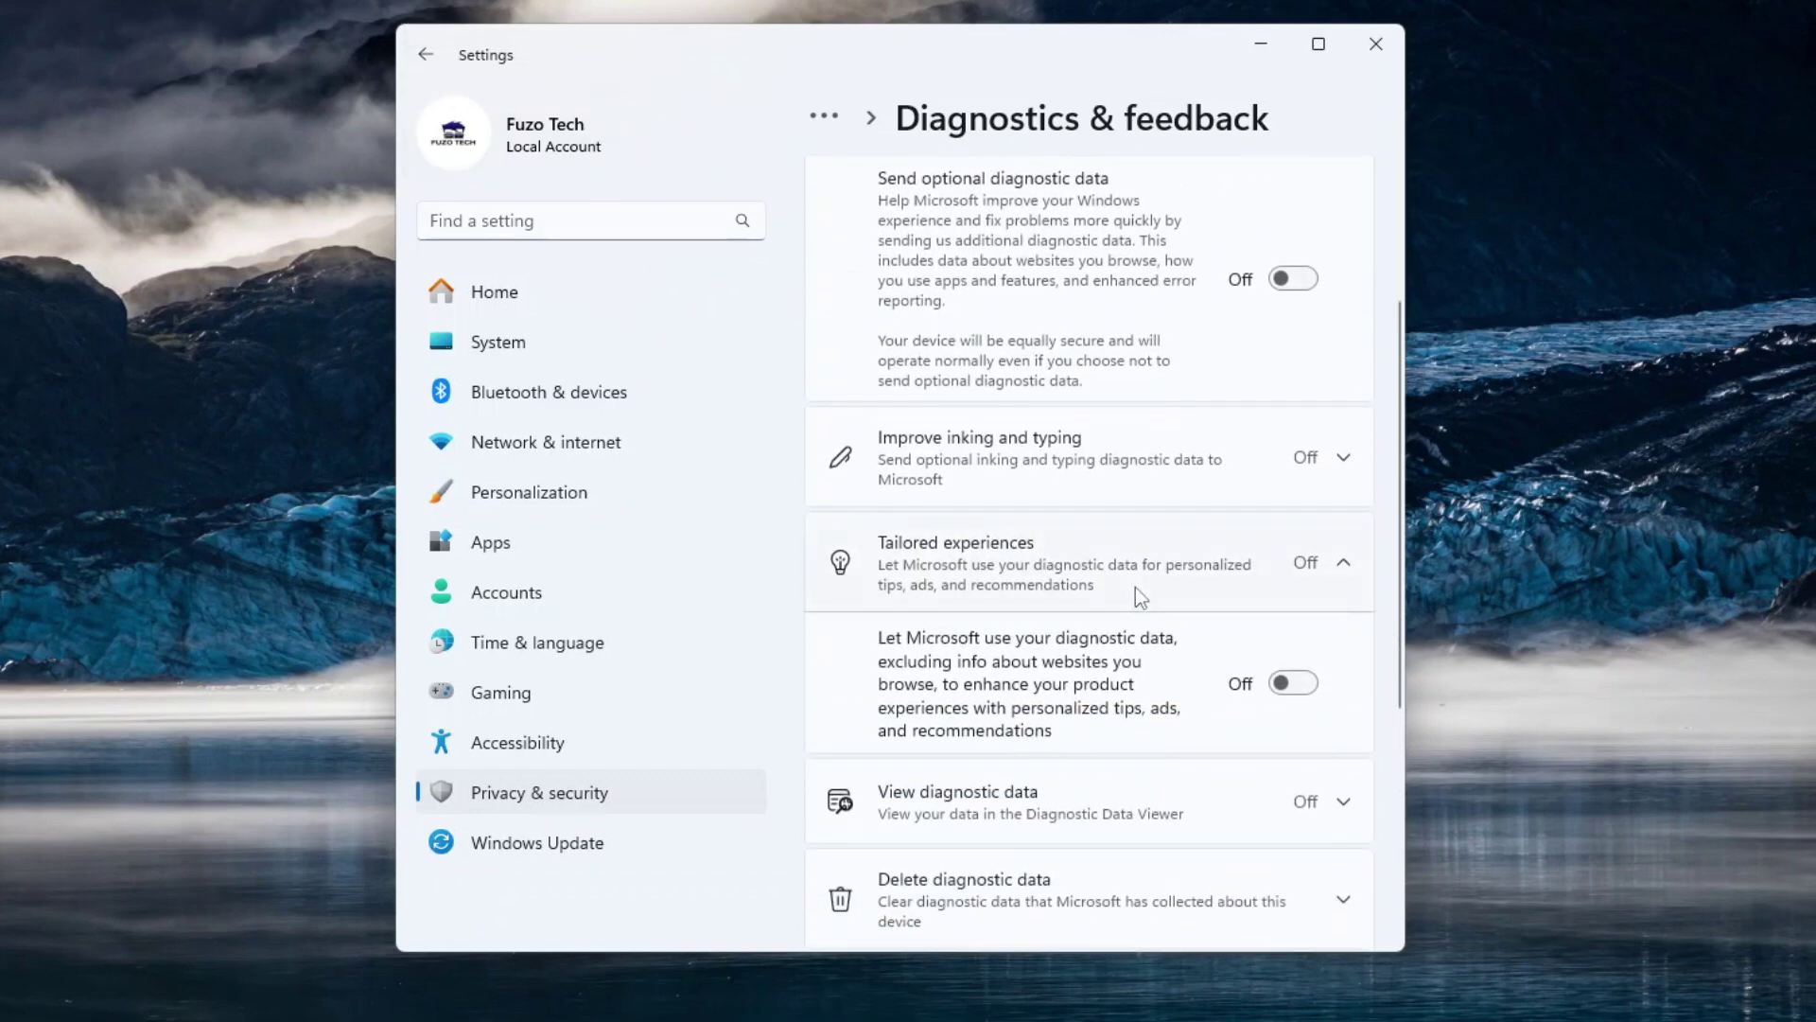
pyautogui.scroll(-1, 1116, 573)
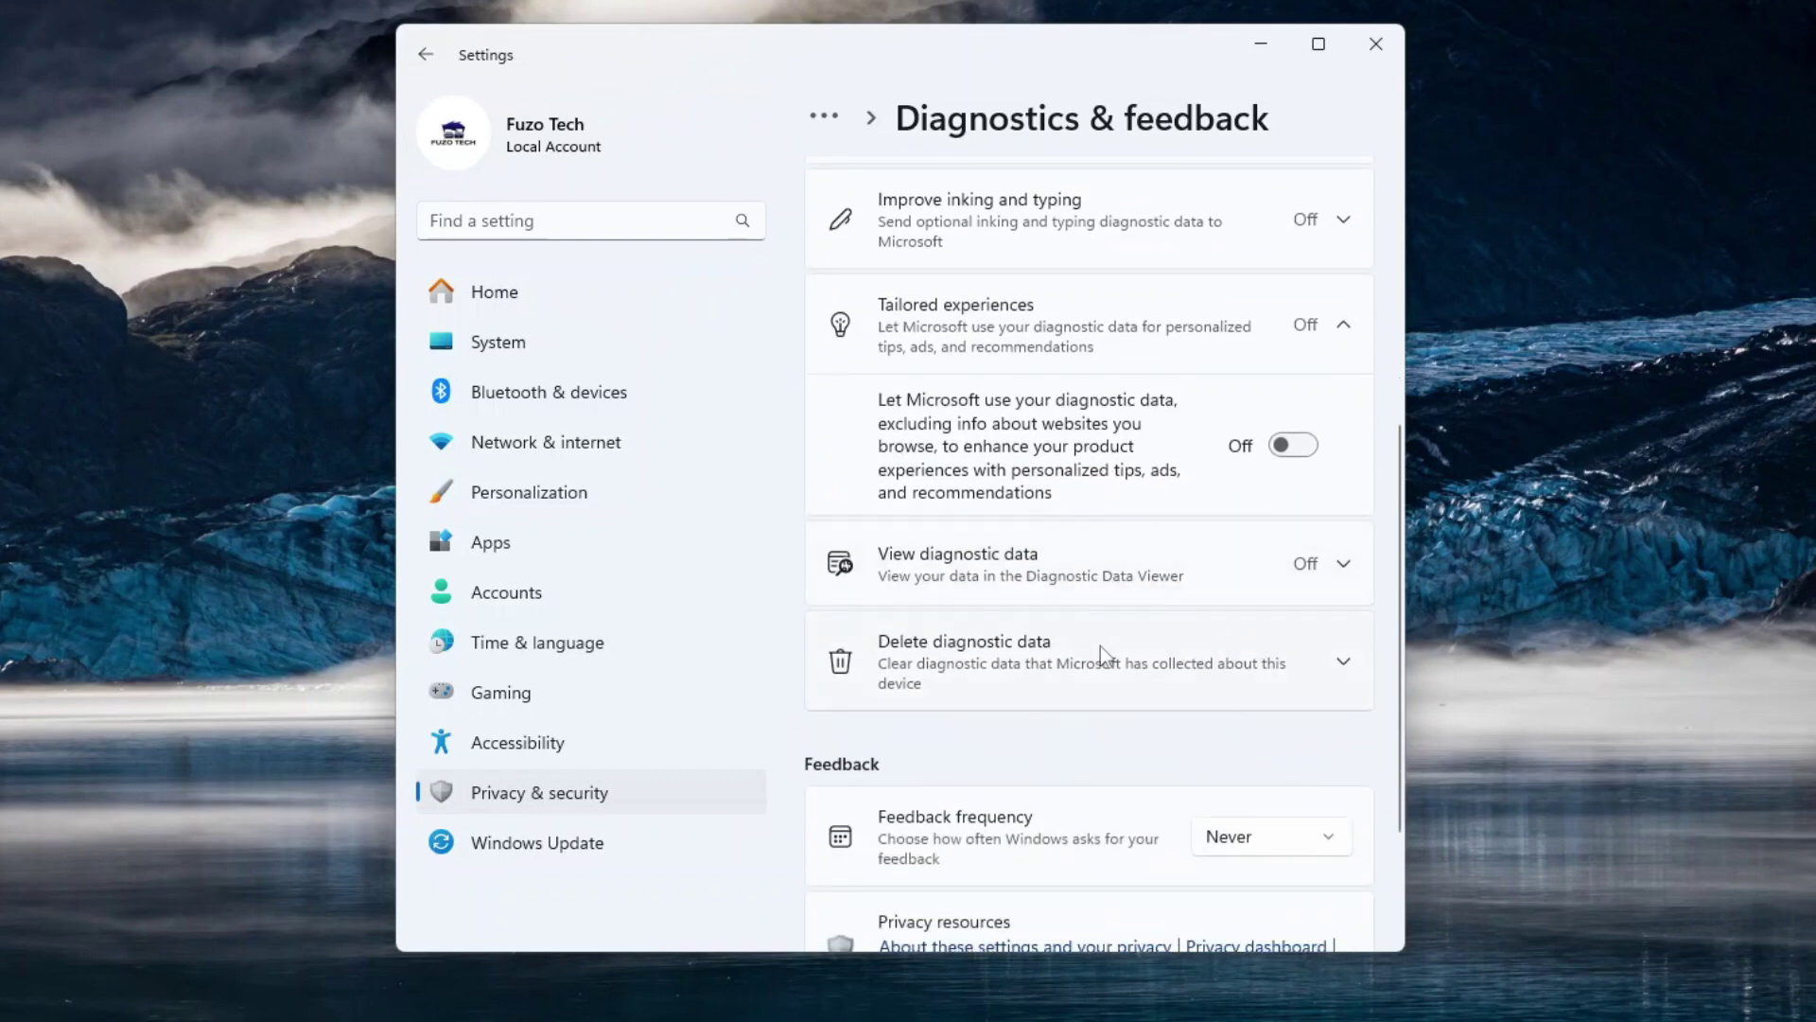
pyautogui.click(1169, 664)
pyautogui.click(1267, 796)
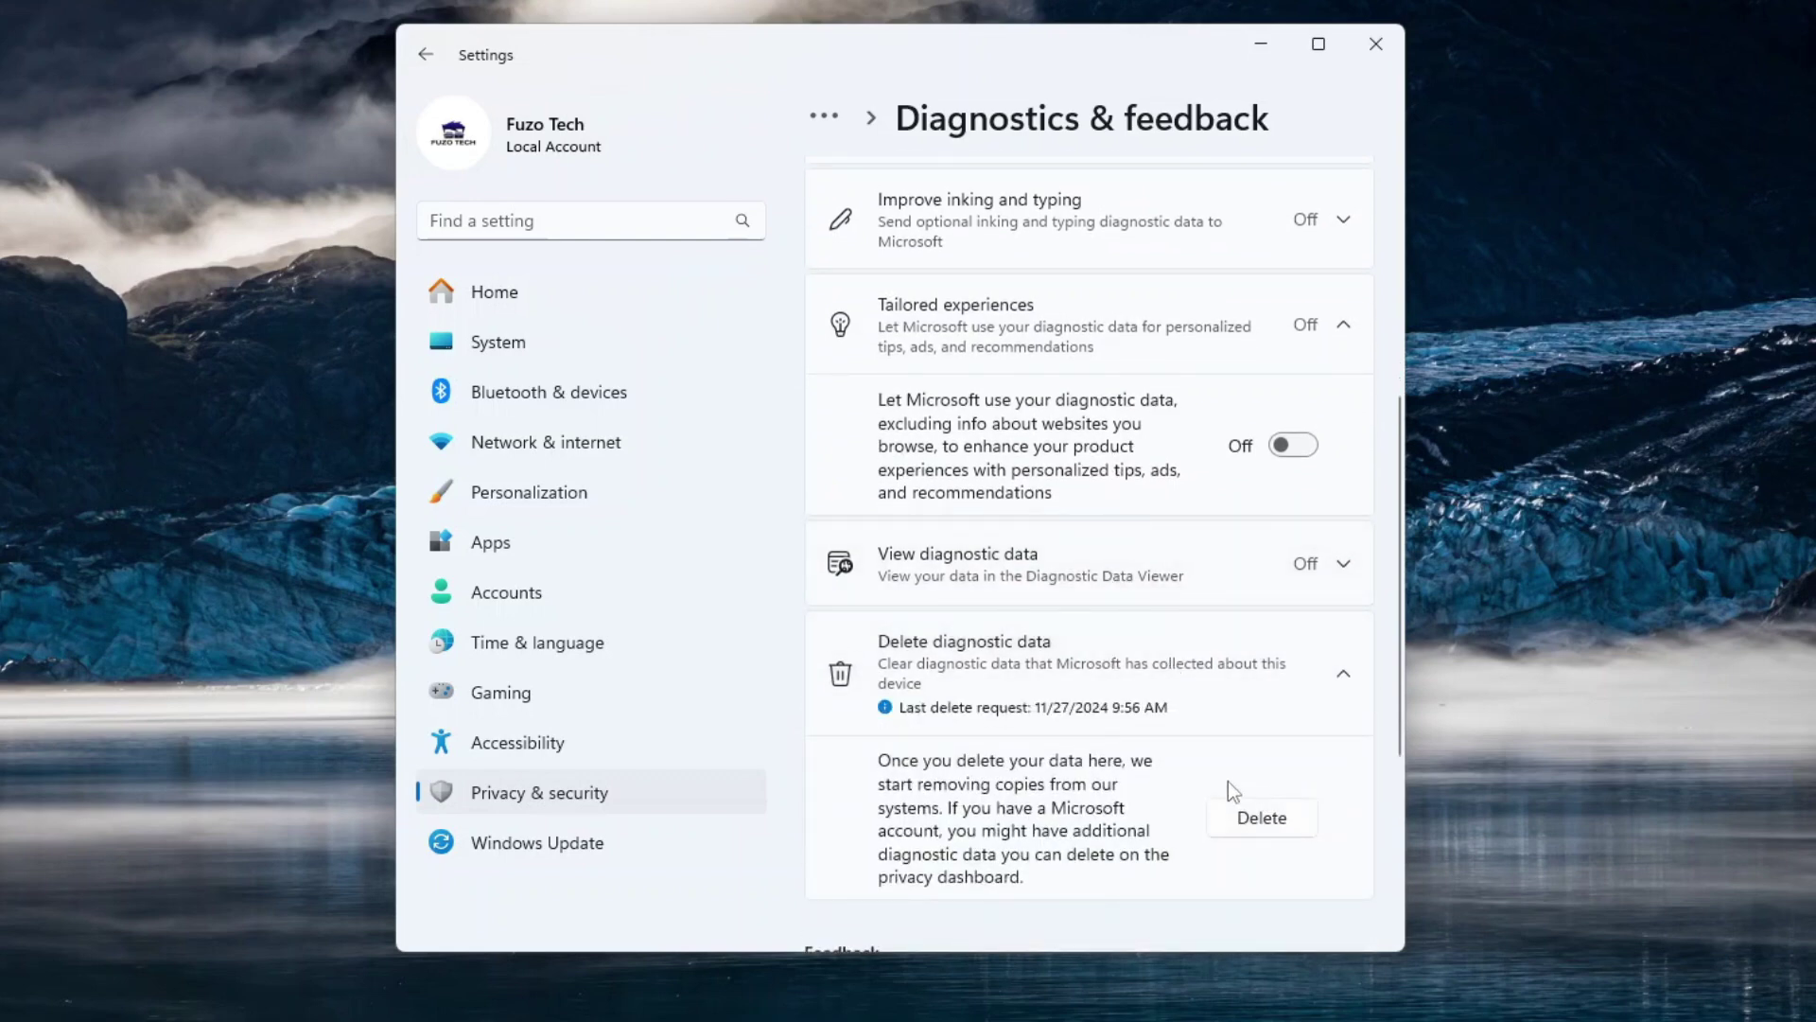
# In Search permissions, switch off cloud content search for work or school accounts.
pyautogui.click(434, 64)
pyautogui.scroll(-2, 1120, 520)
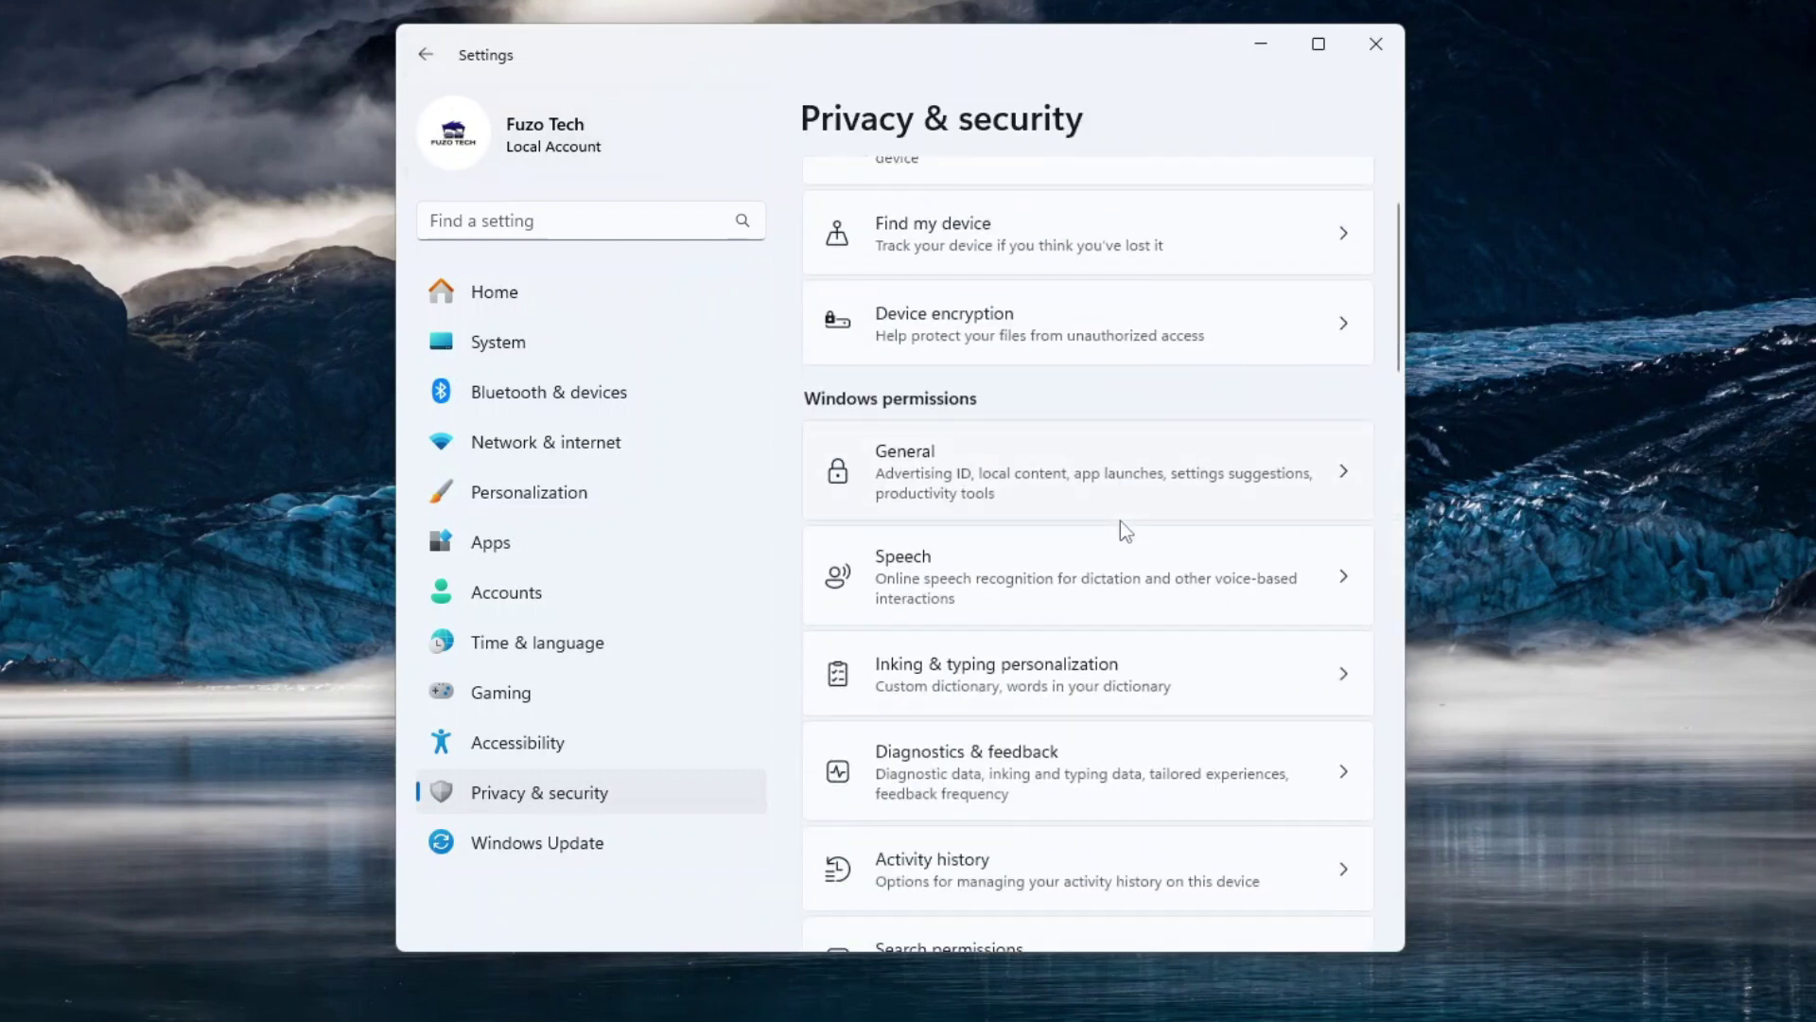
pyautogui.scroll(-1, 1120, 522)
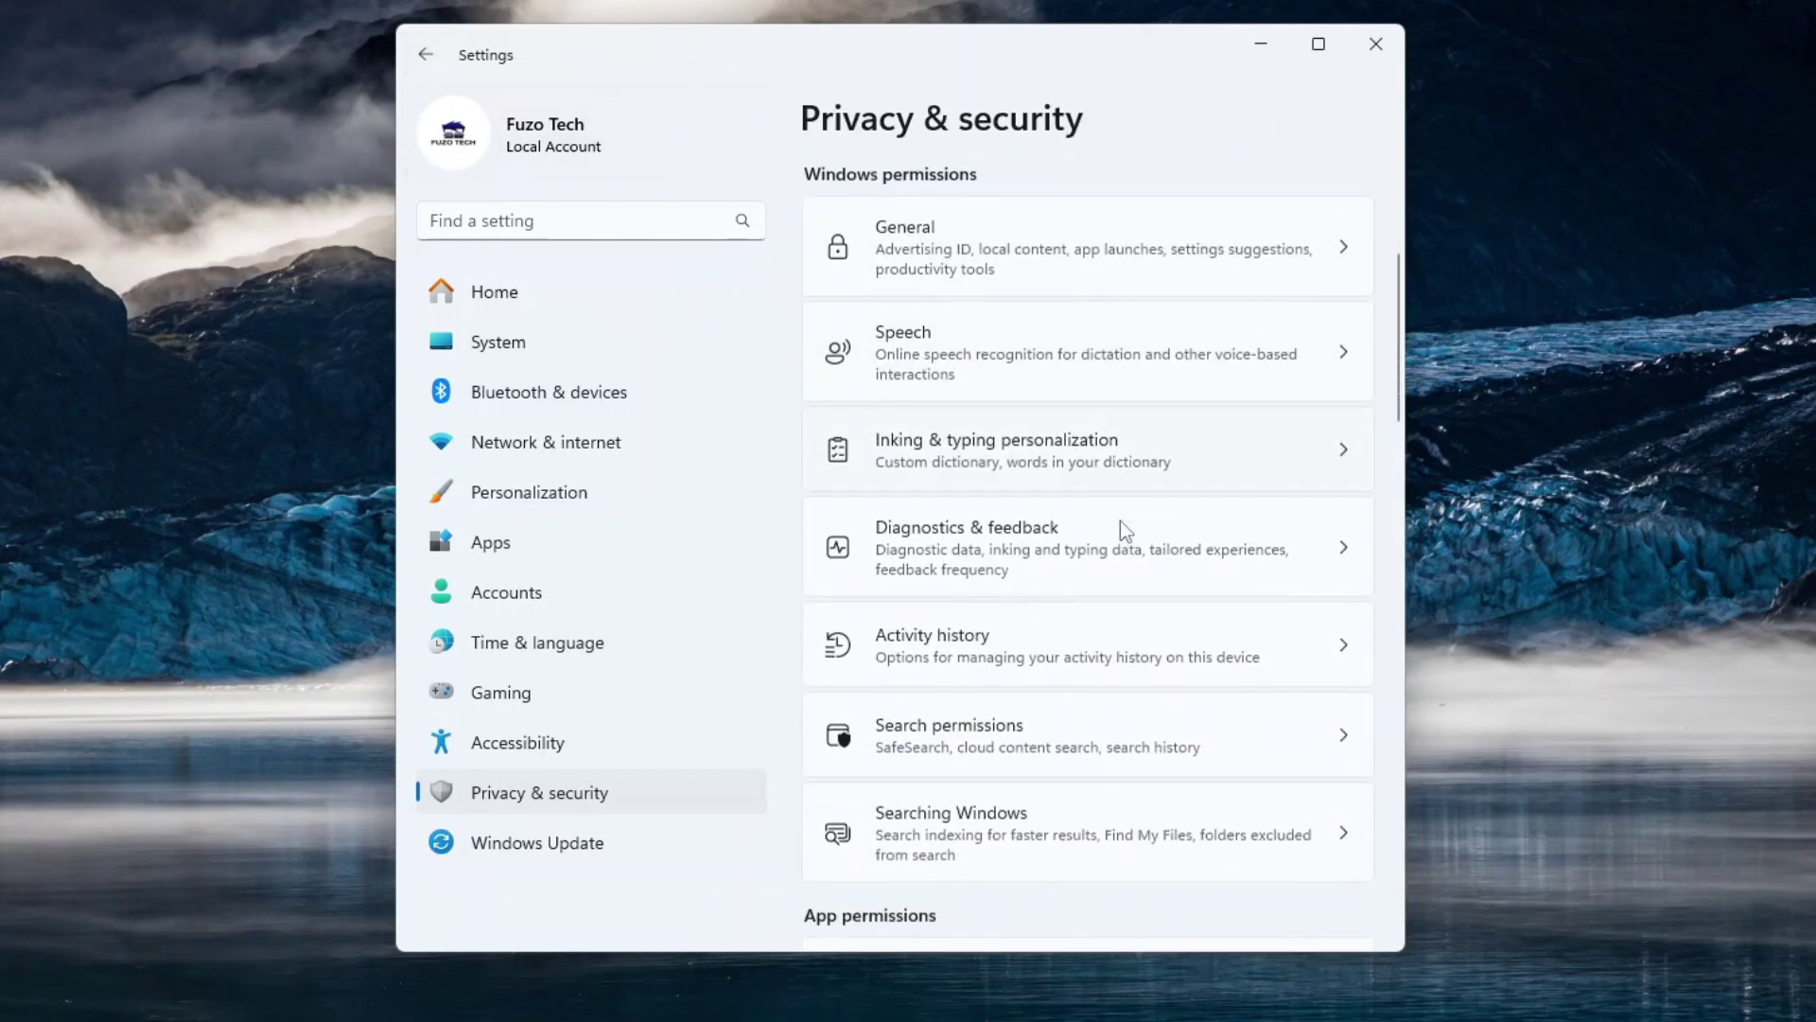
pyautogui.click(1028, 696)
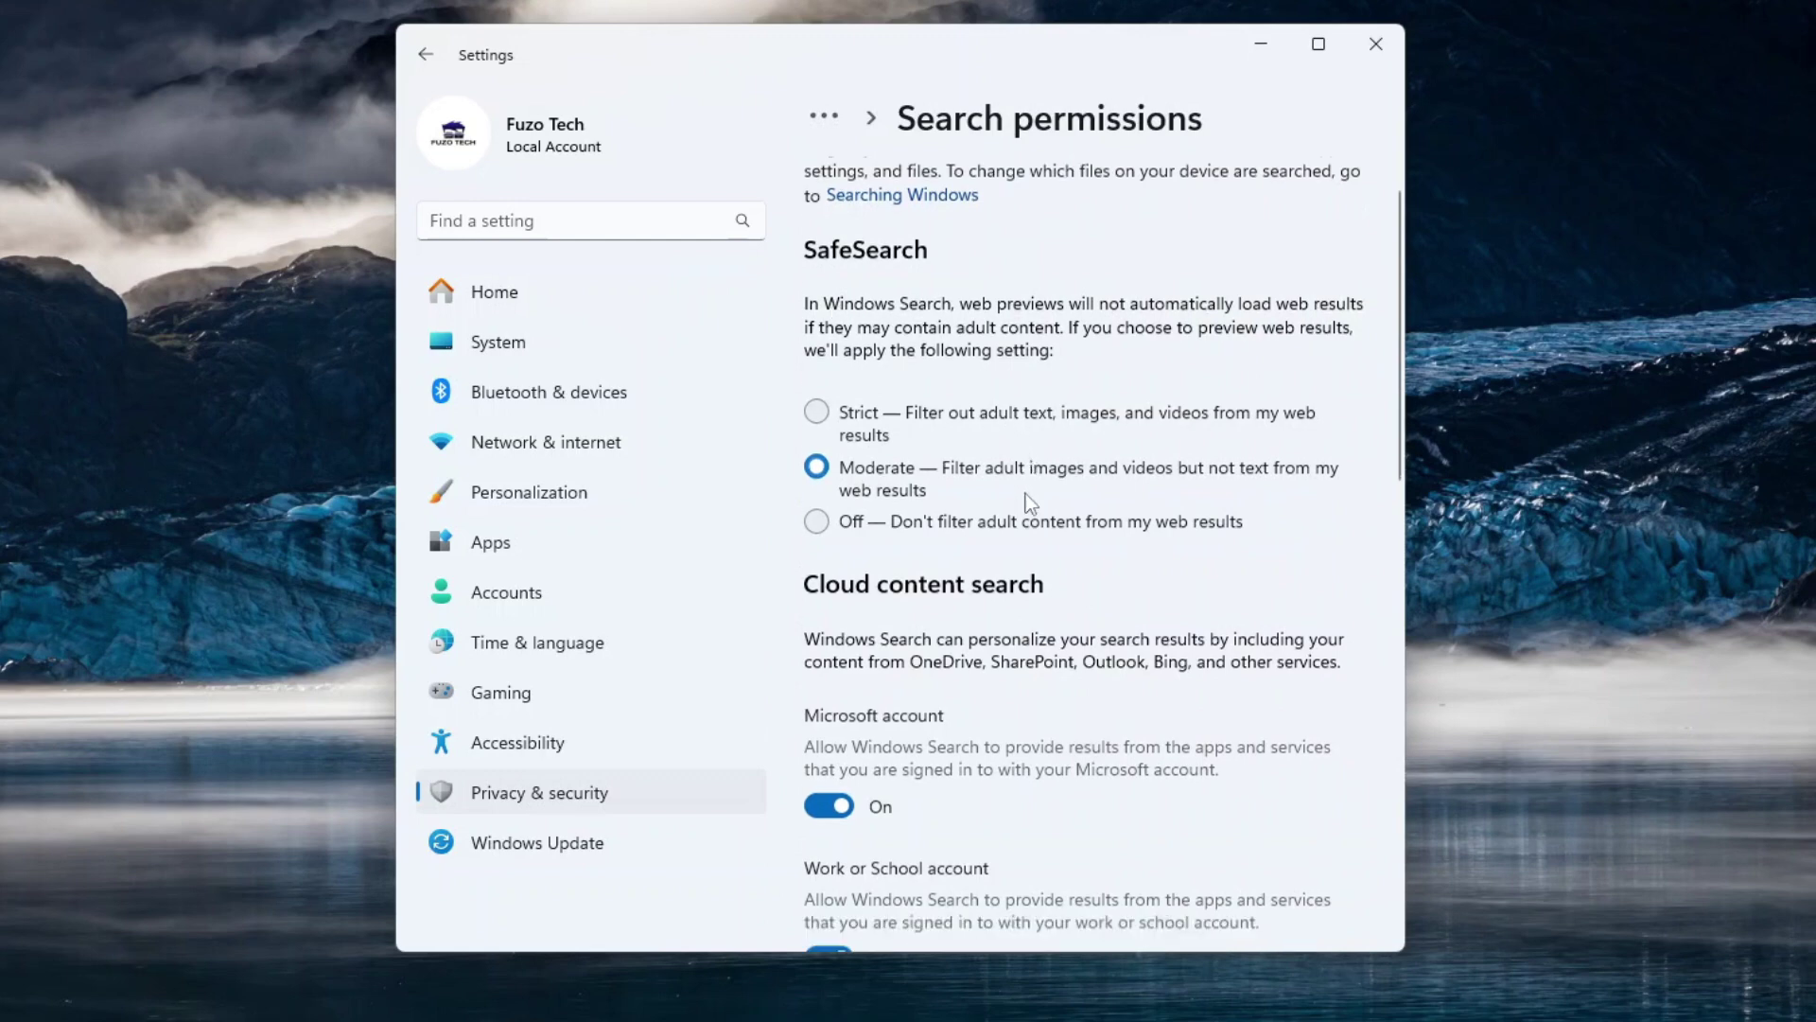
pyautogui.scroll(-4, 1034, 507)
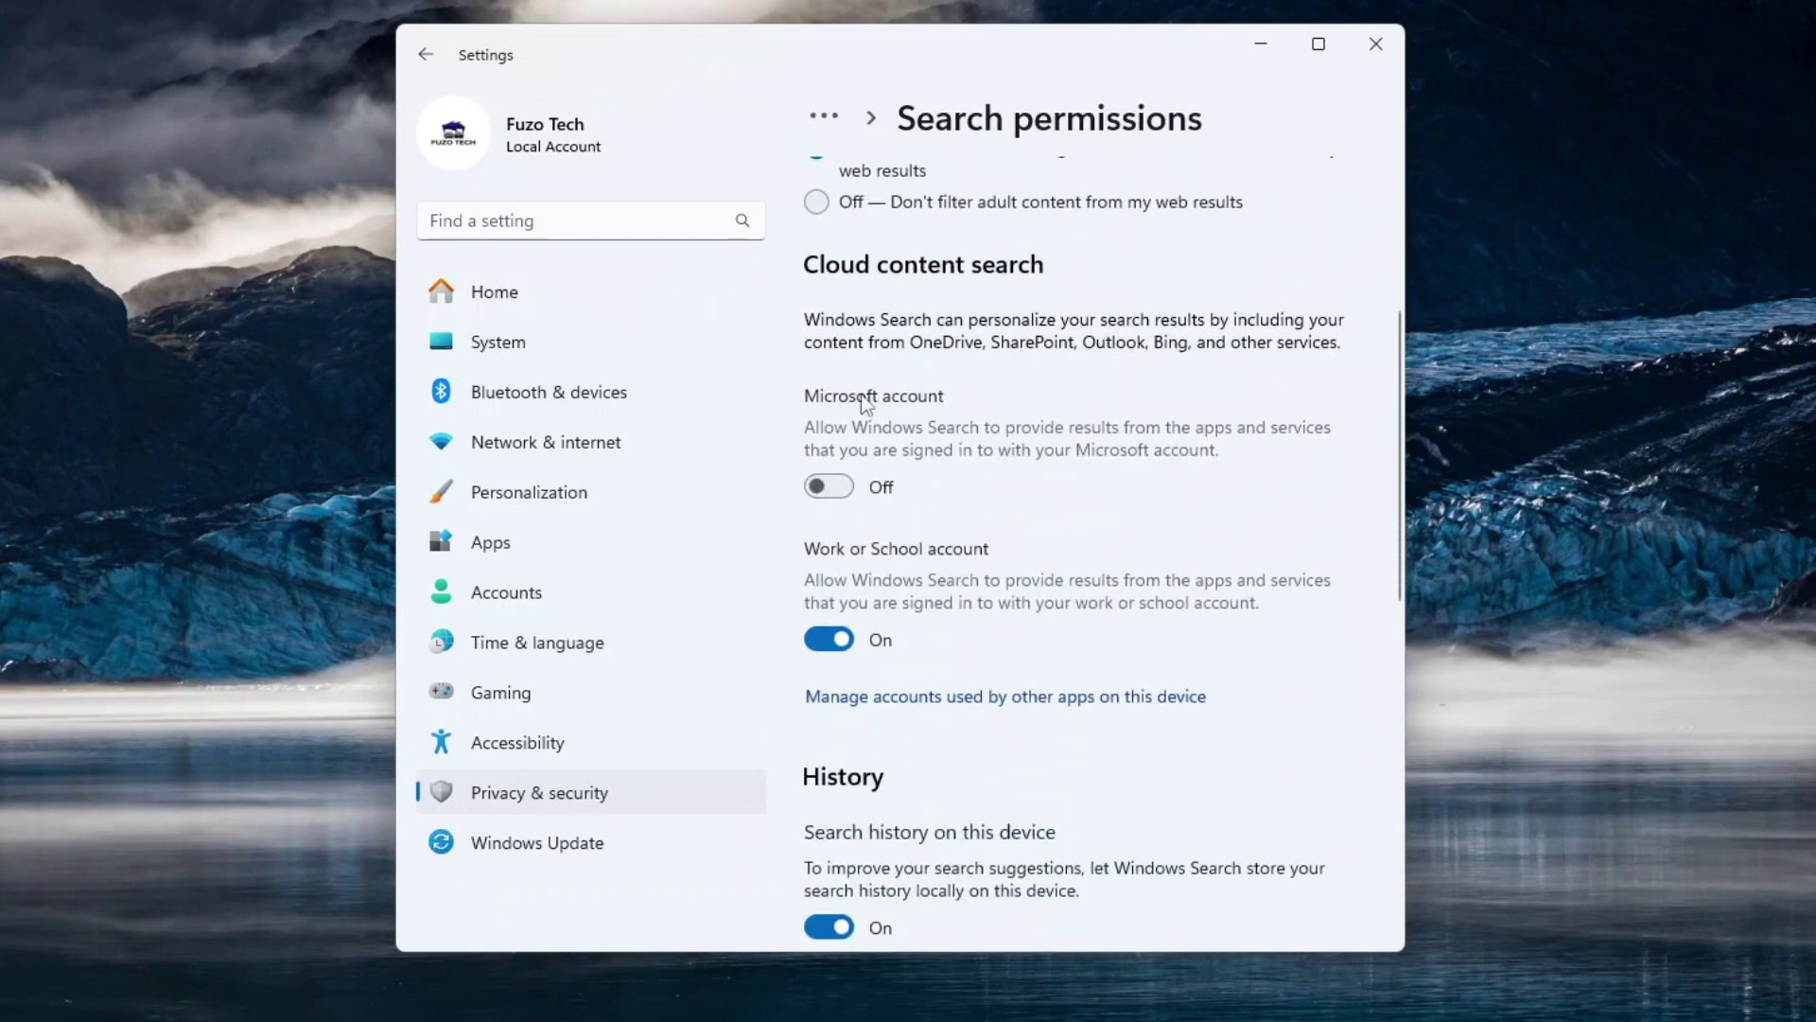
pyautogui.click(840, 644)
pyautogui.scroll(-3, 1027, 666)
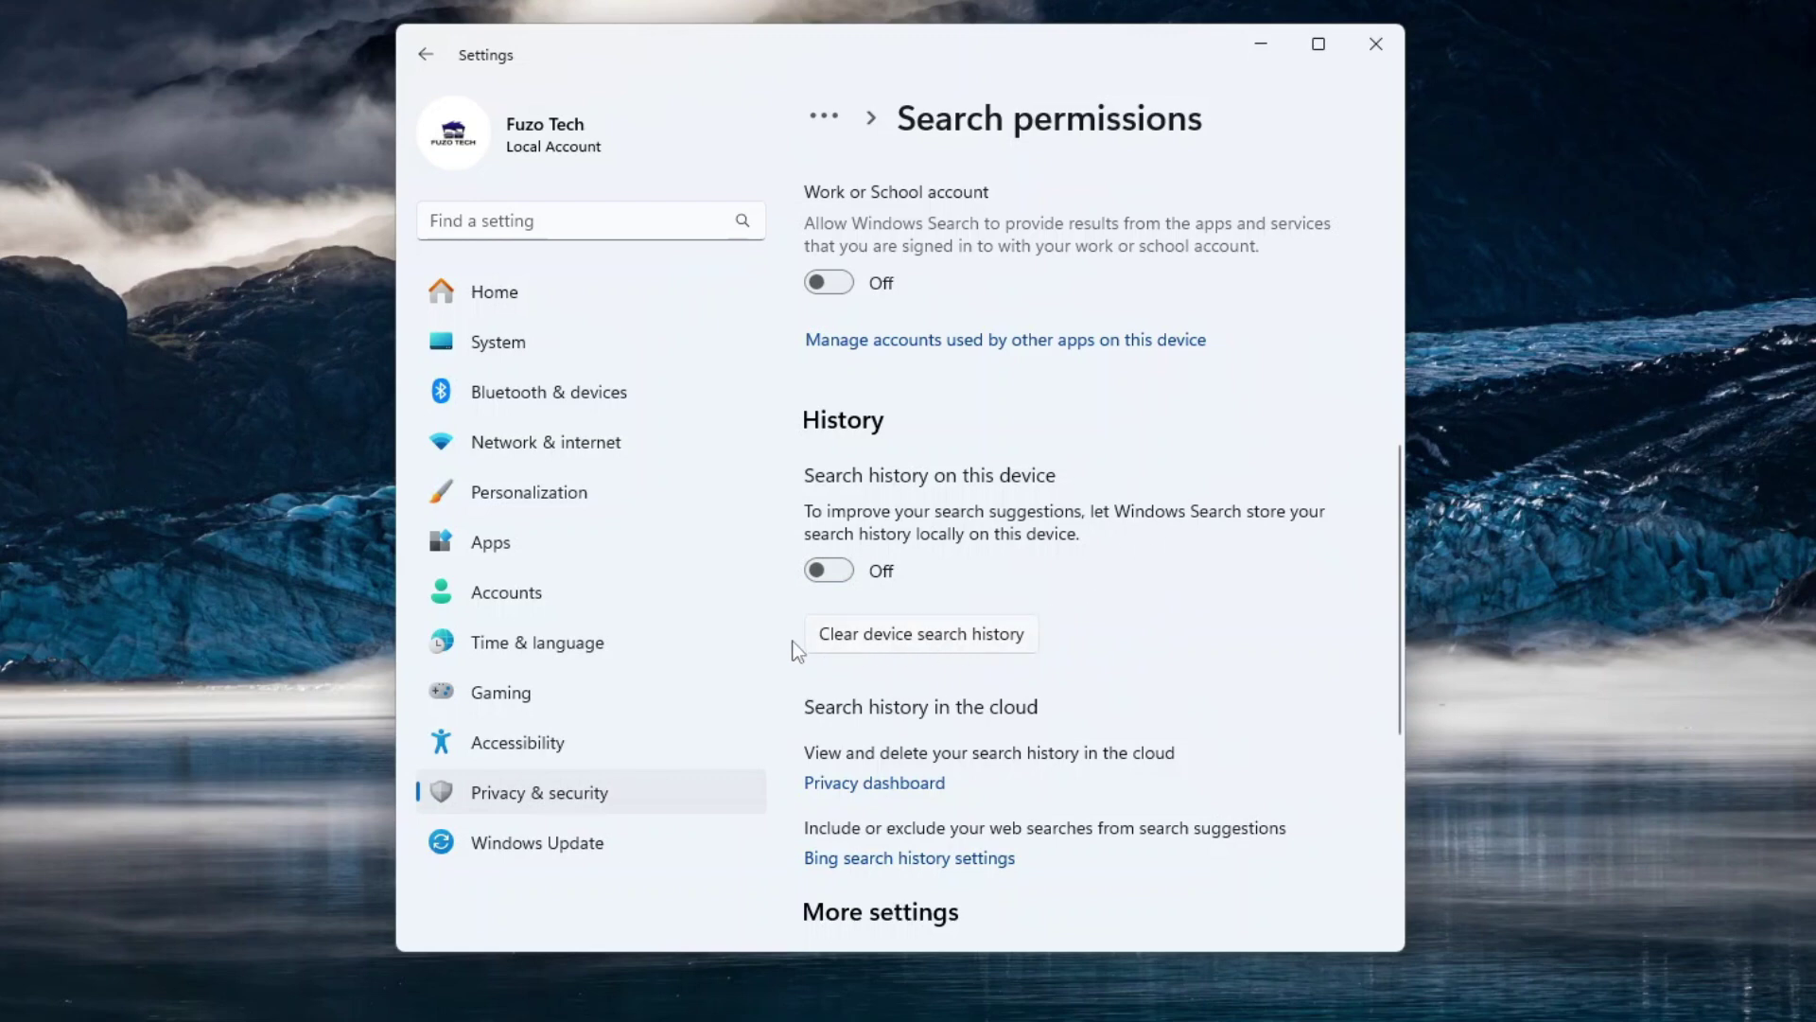
pyautogui.scroll(-3, 1083, 677)
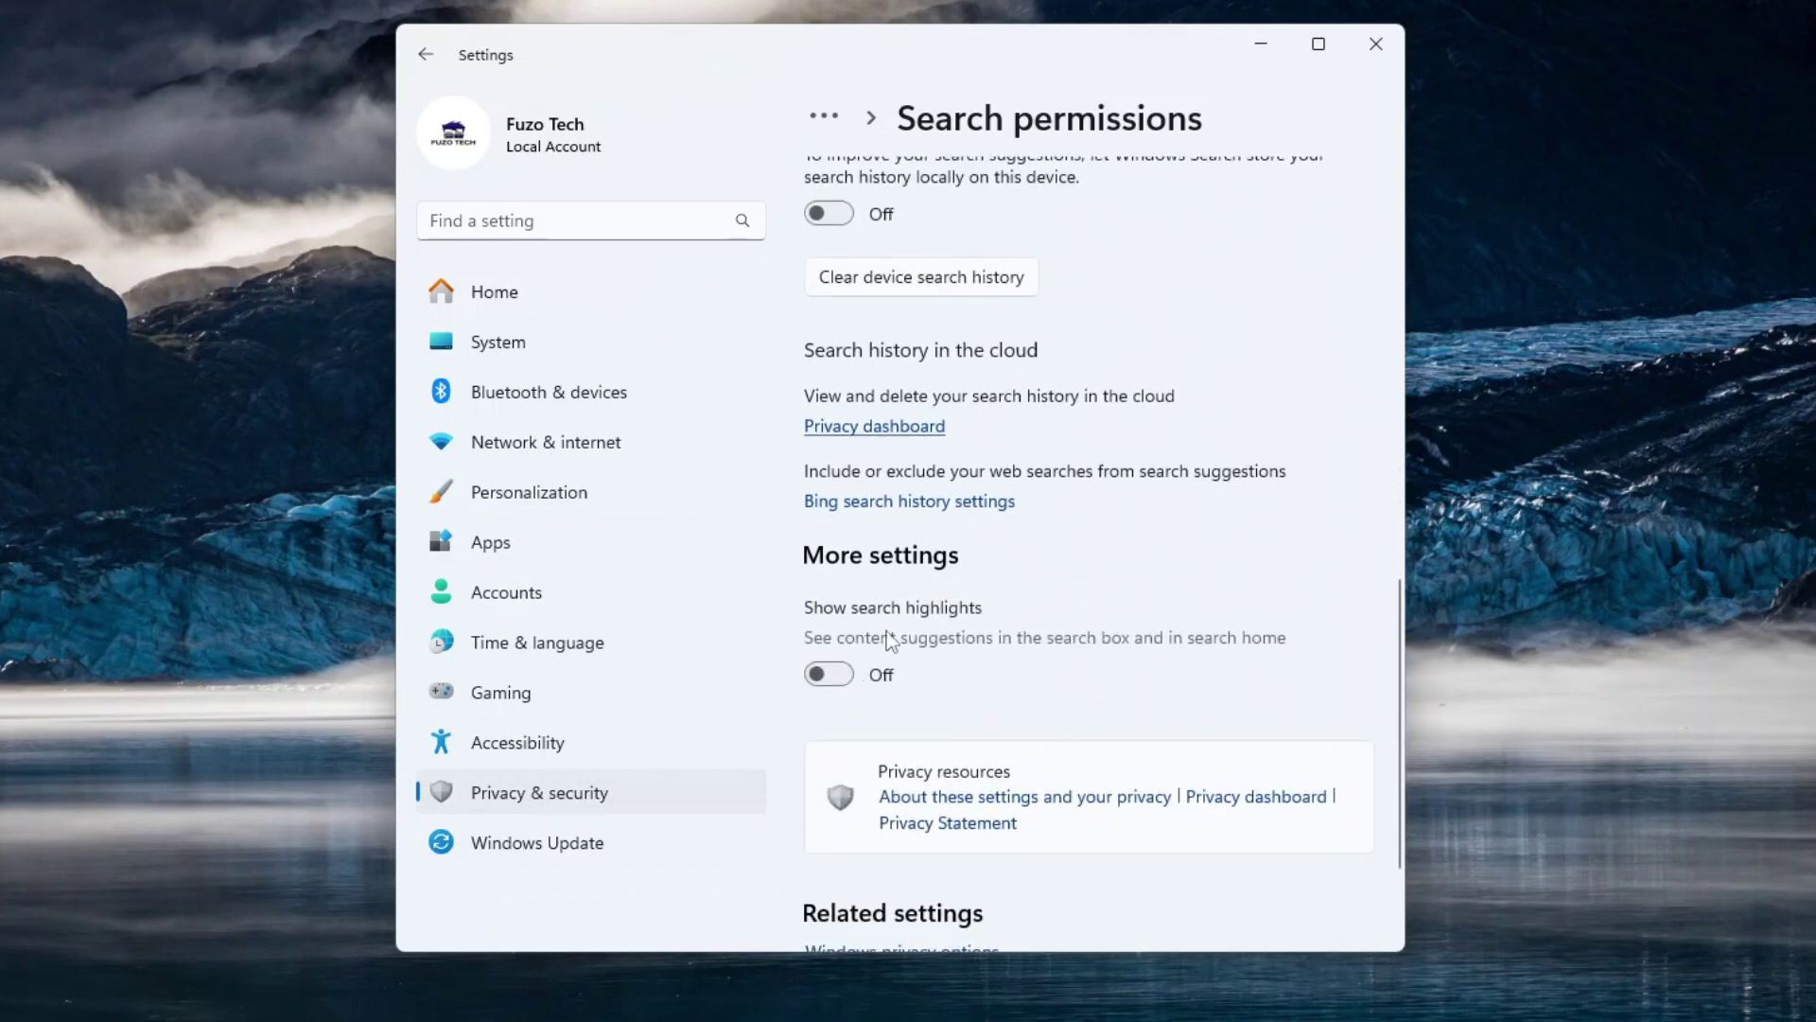
pyautogui.scroll(-2, 1045, 681)
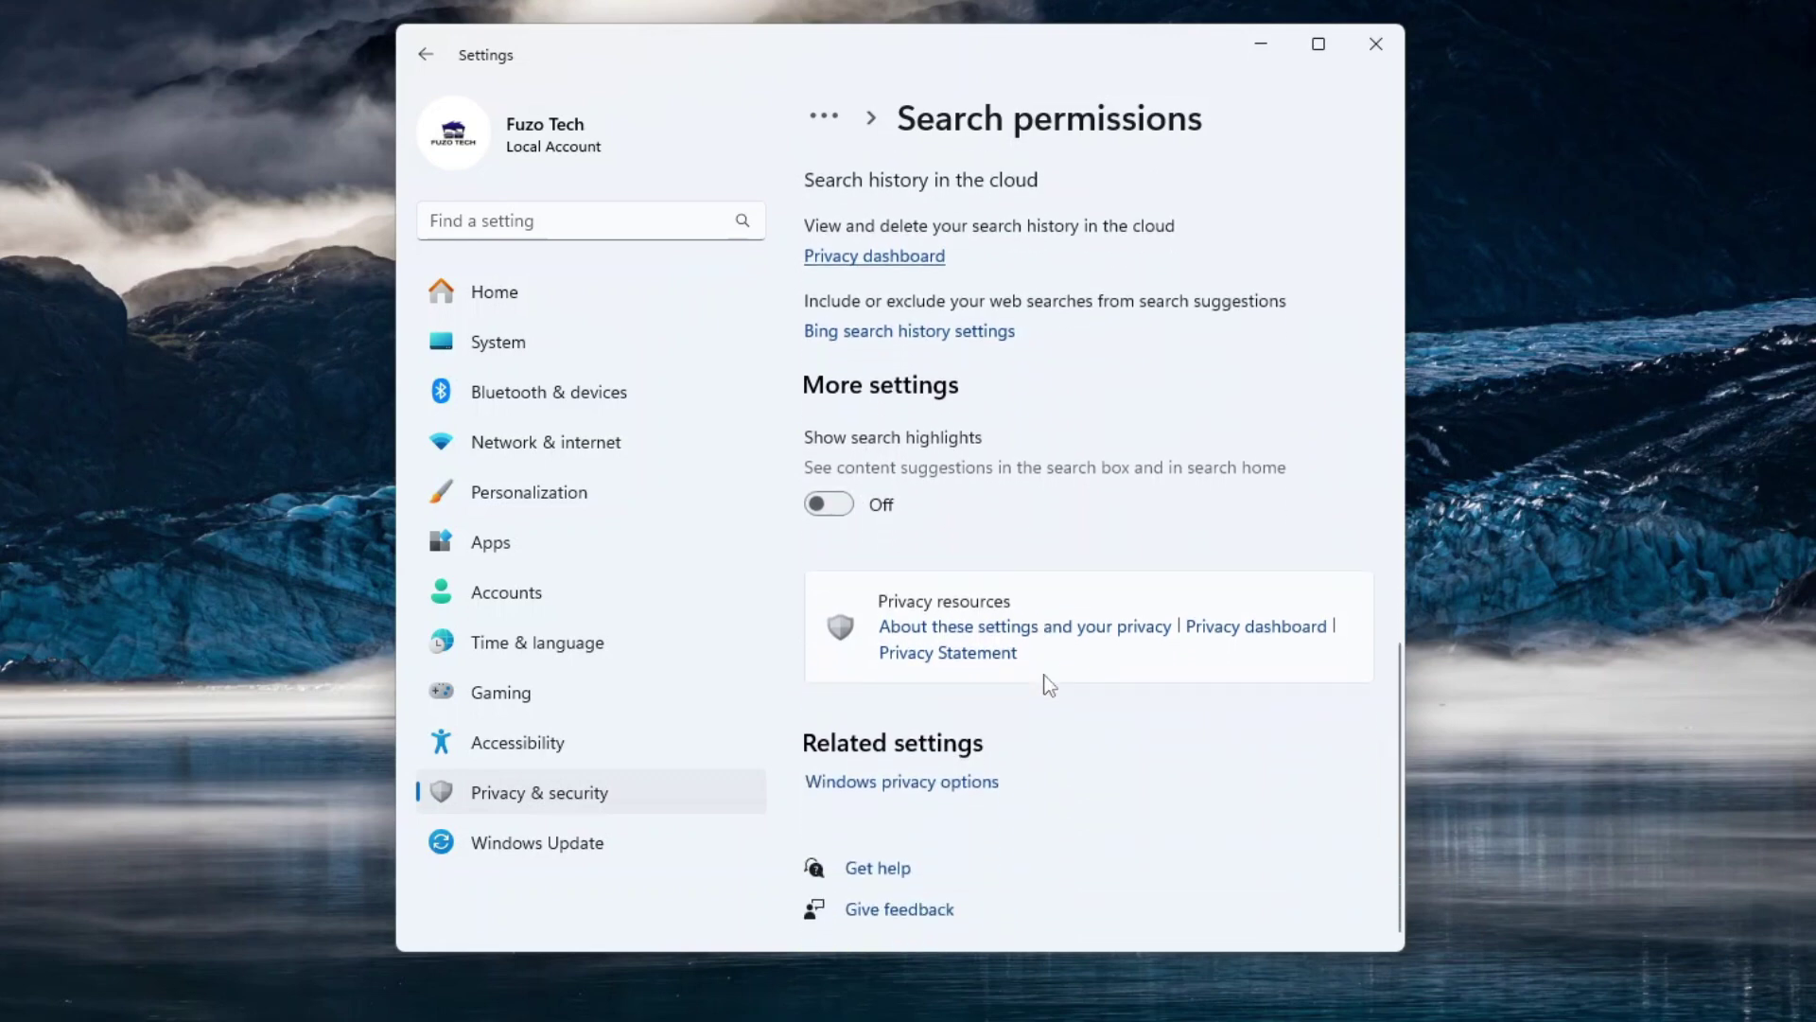
pyautogui.scroll(3, 1045, 681)
pyautogui.scroll(1, 1050, 463)
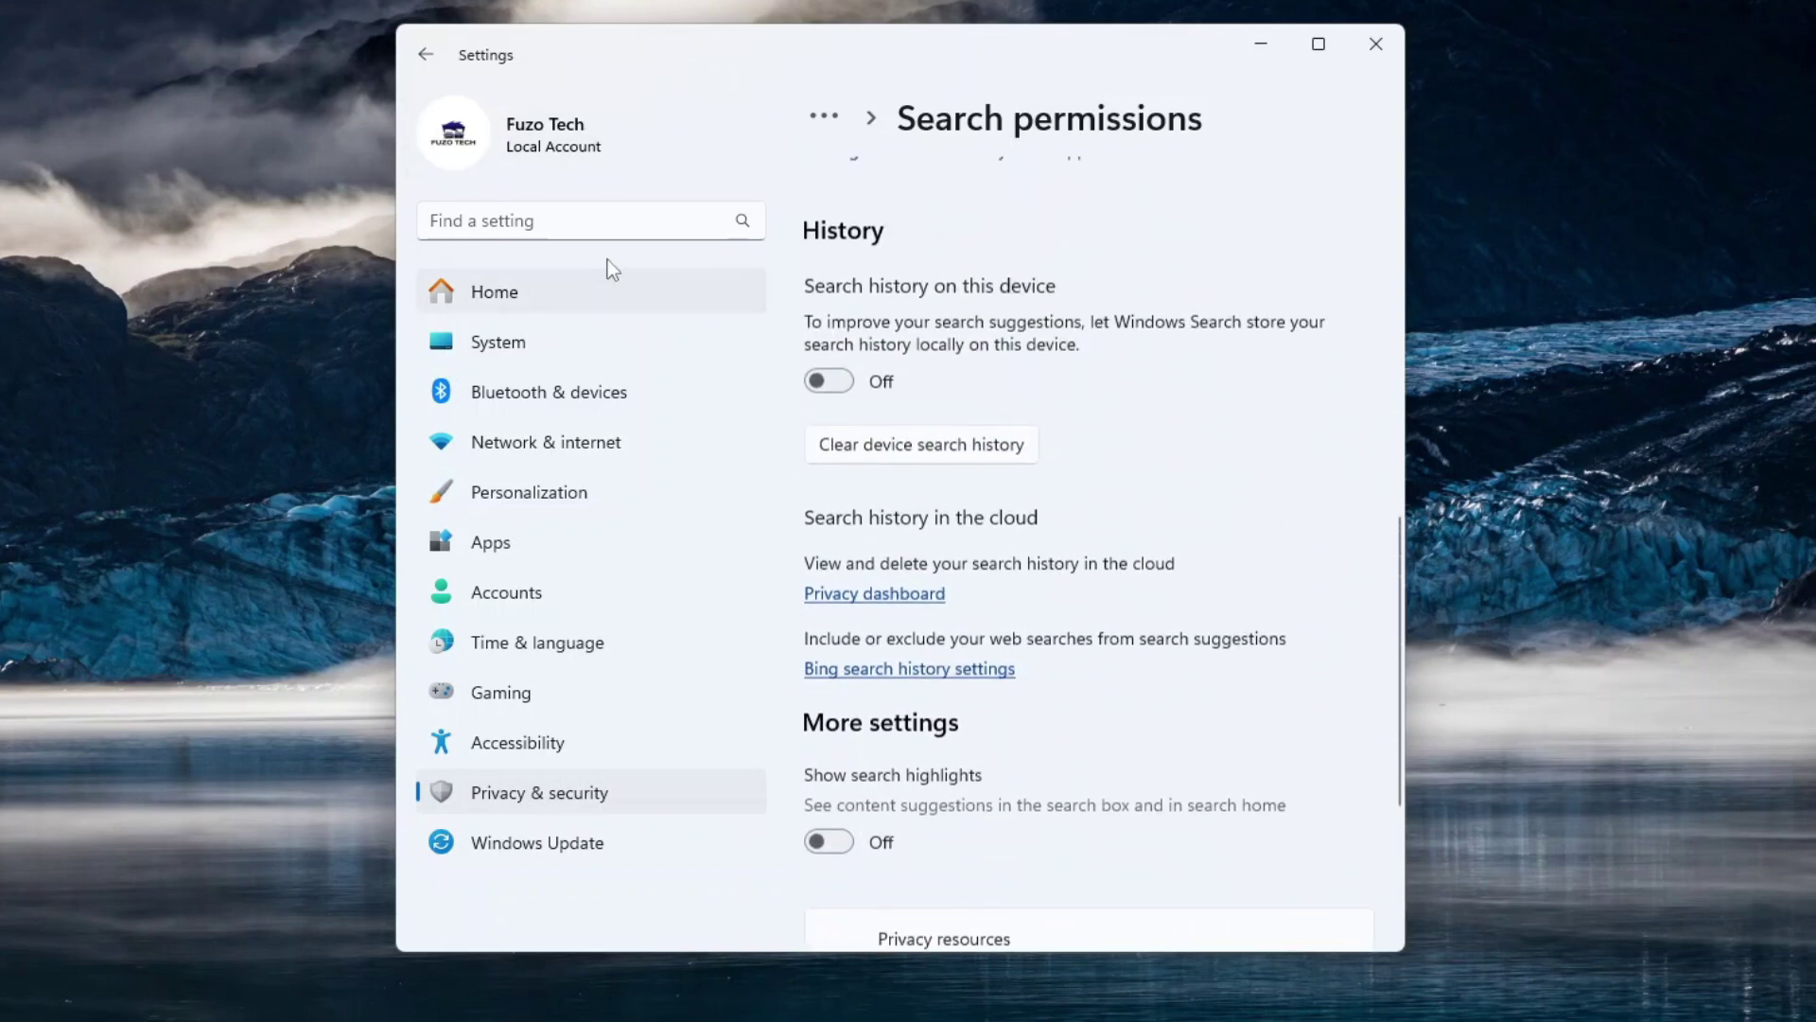
pyautogui.click(426, 57)
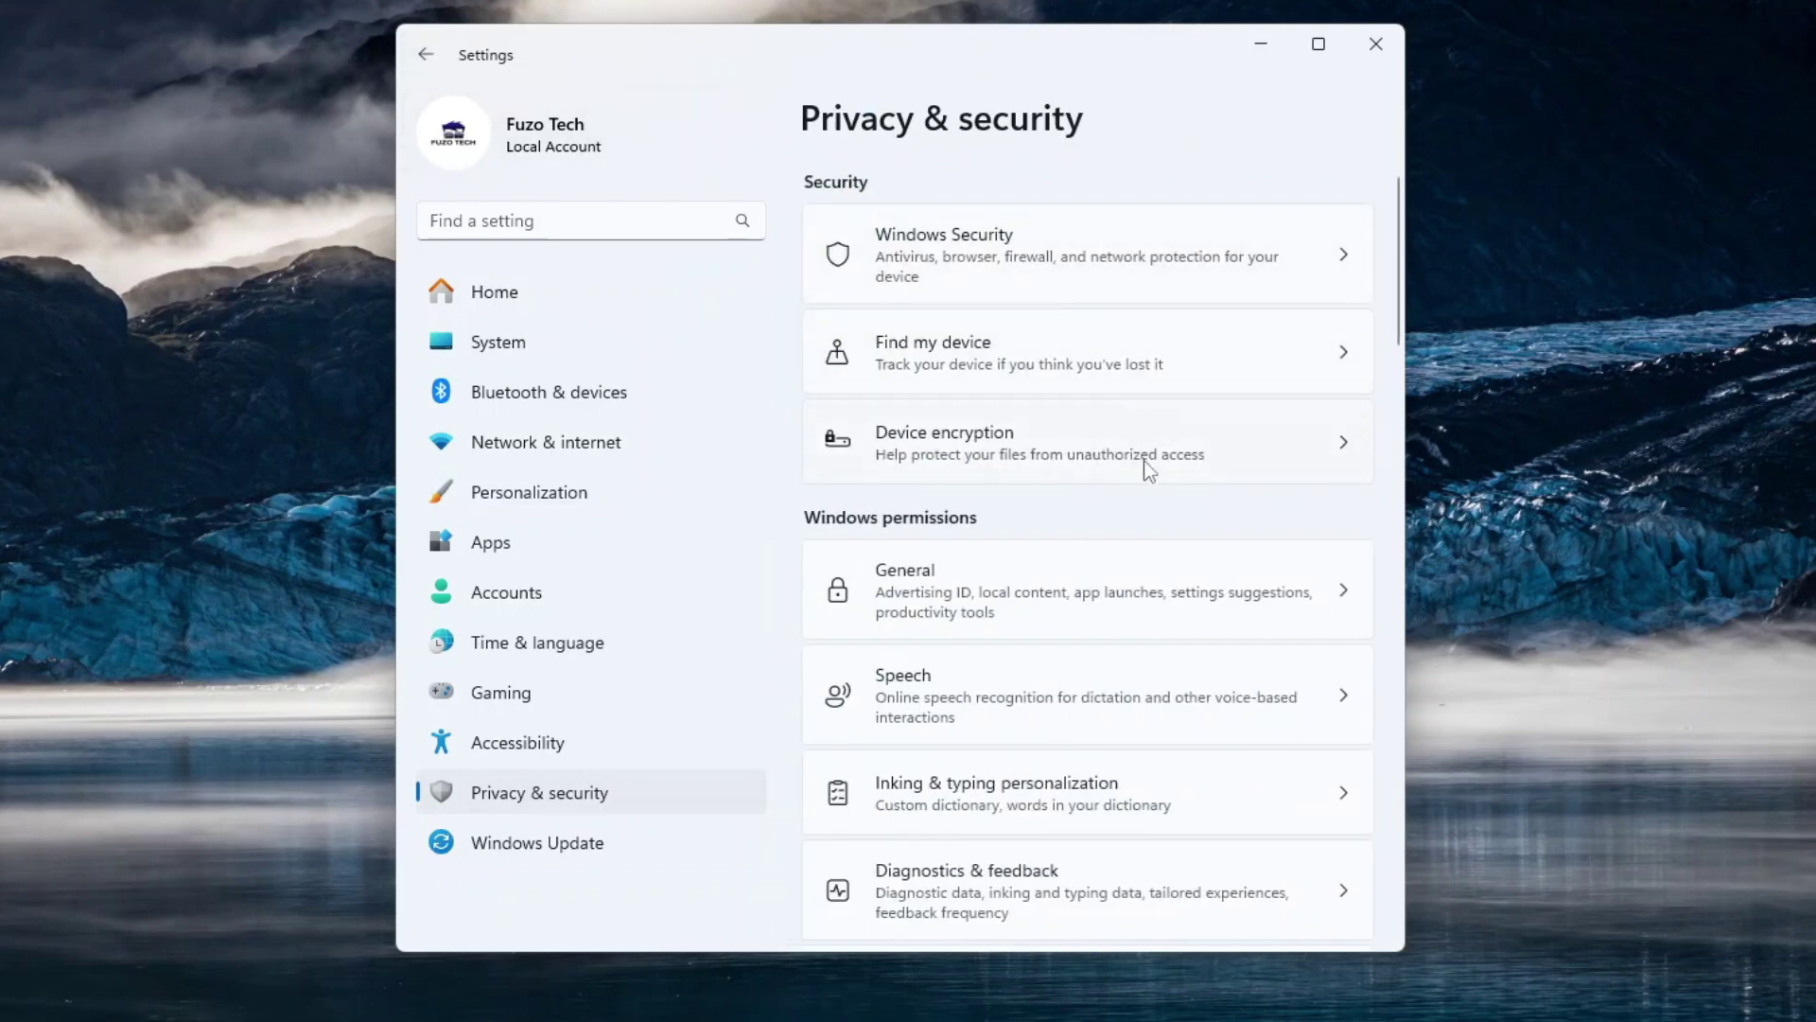
pyautogui.scroll(-6, 1133, 488)
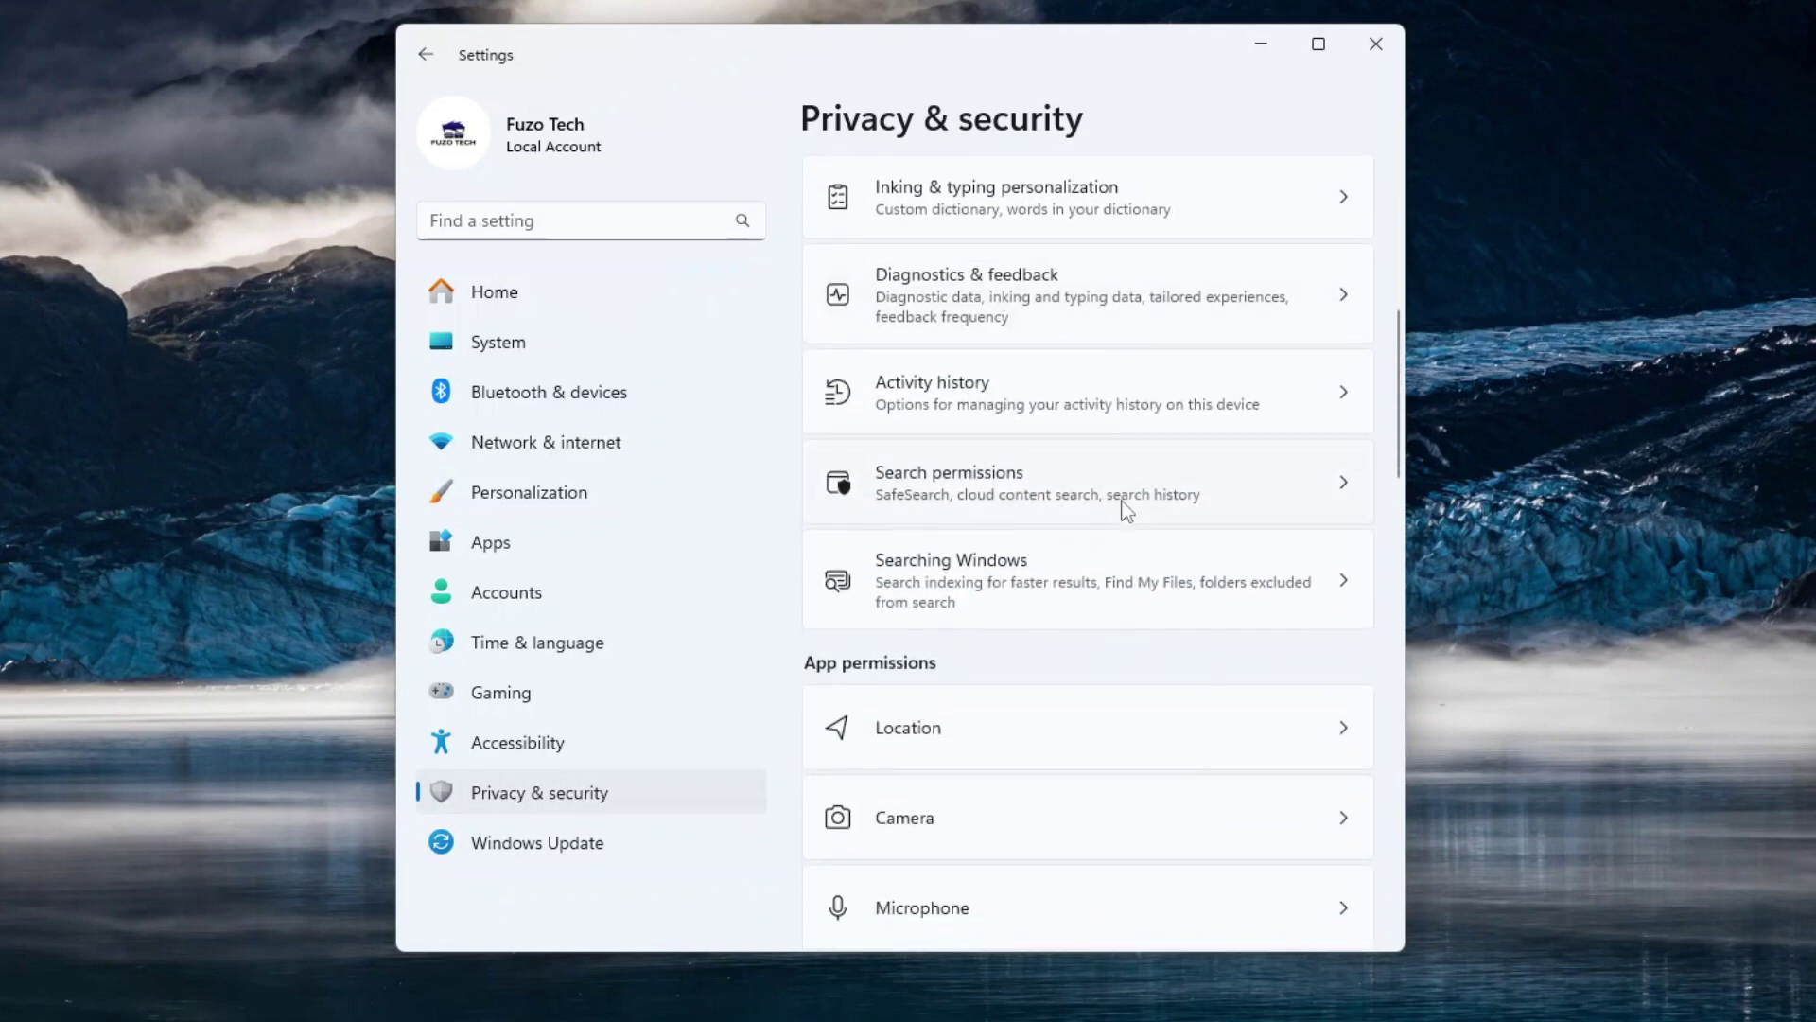
pyautogui.scroll(-1, 1126, 511)
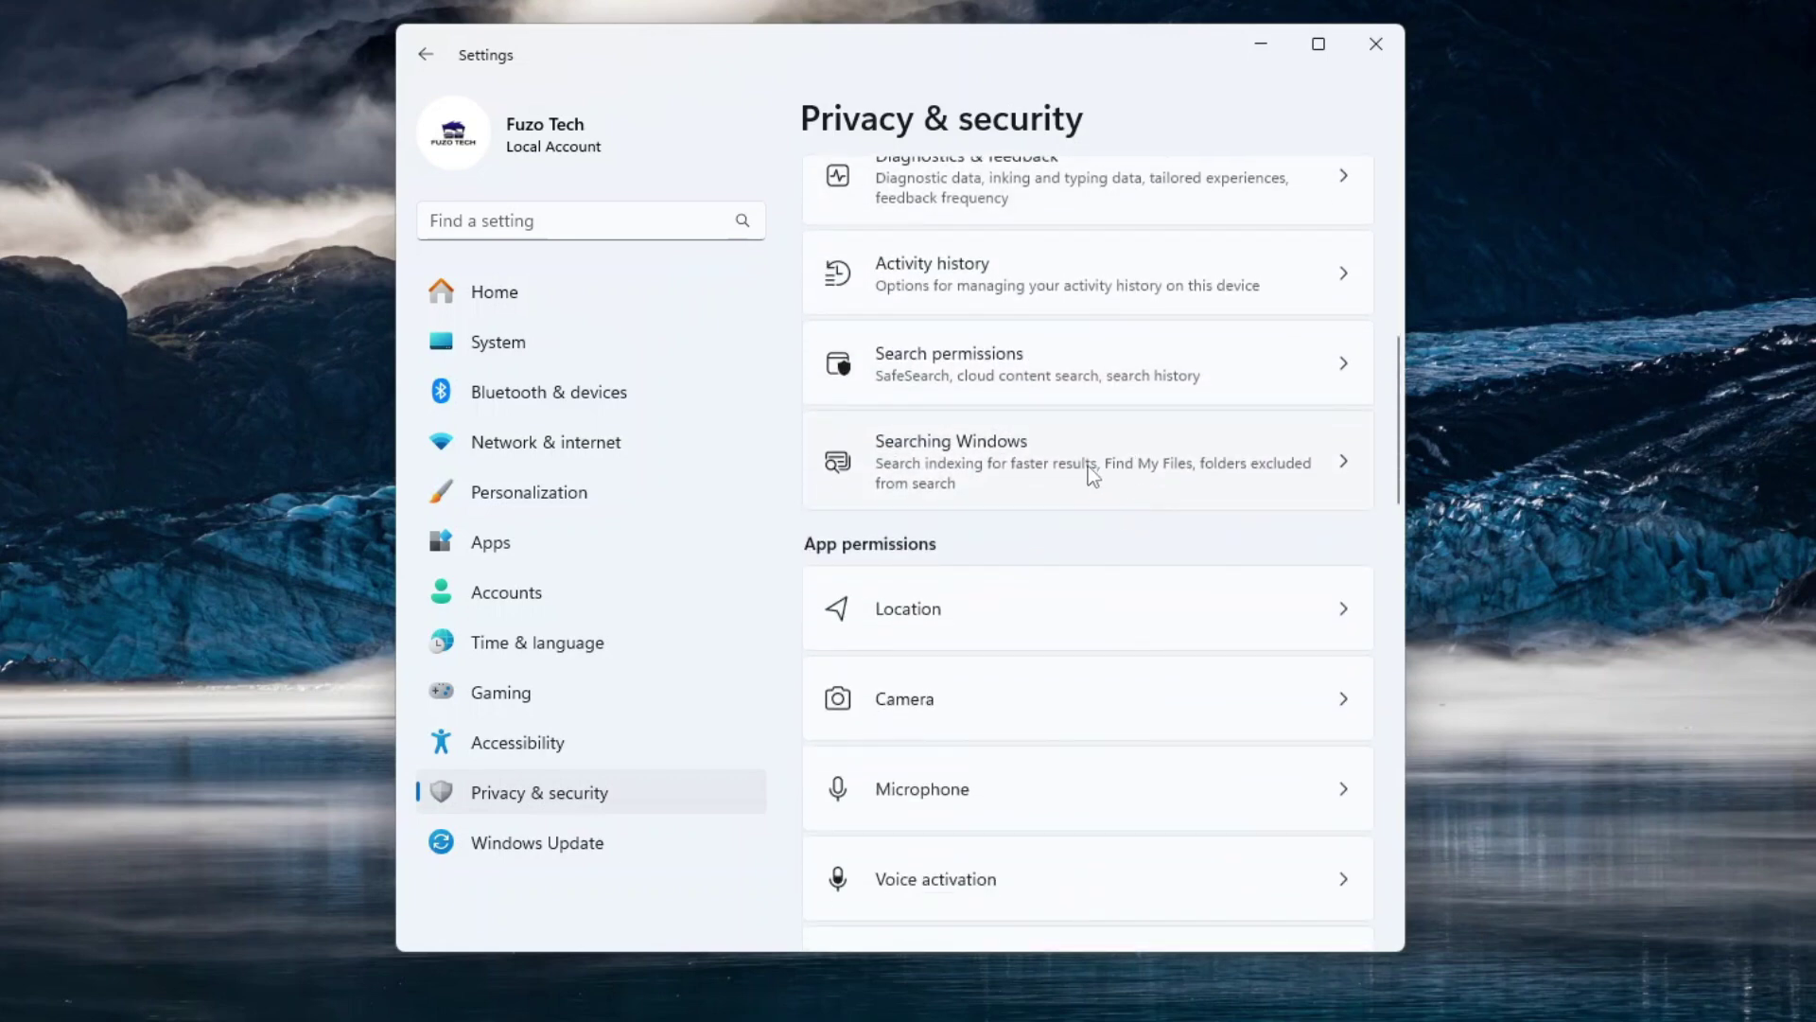
pyautogui.scroll(-1, 1041, 511)
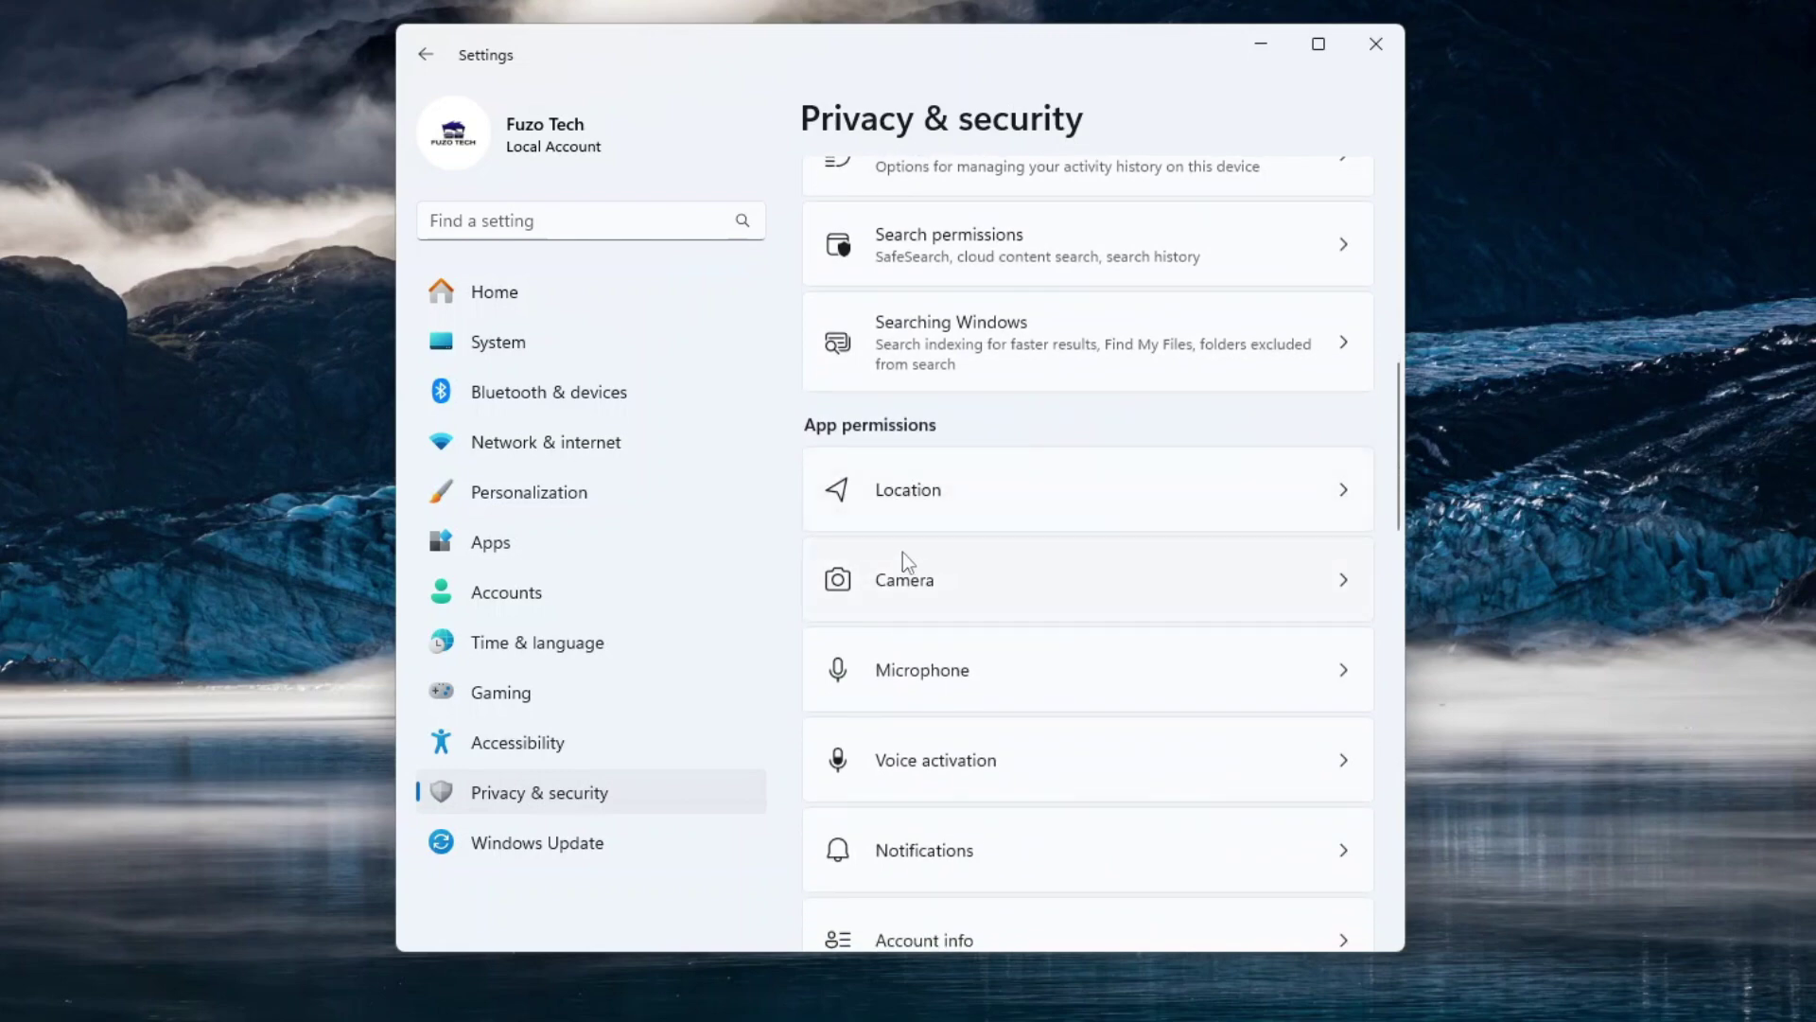
pyautogui.scroll(-1, 994, 545)
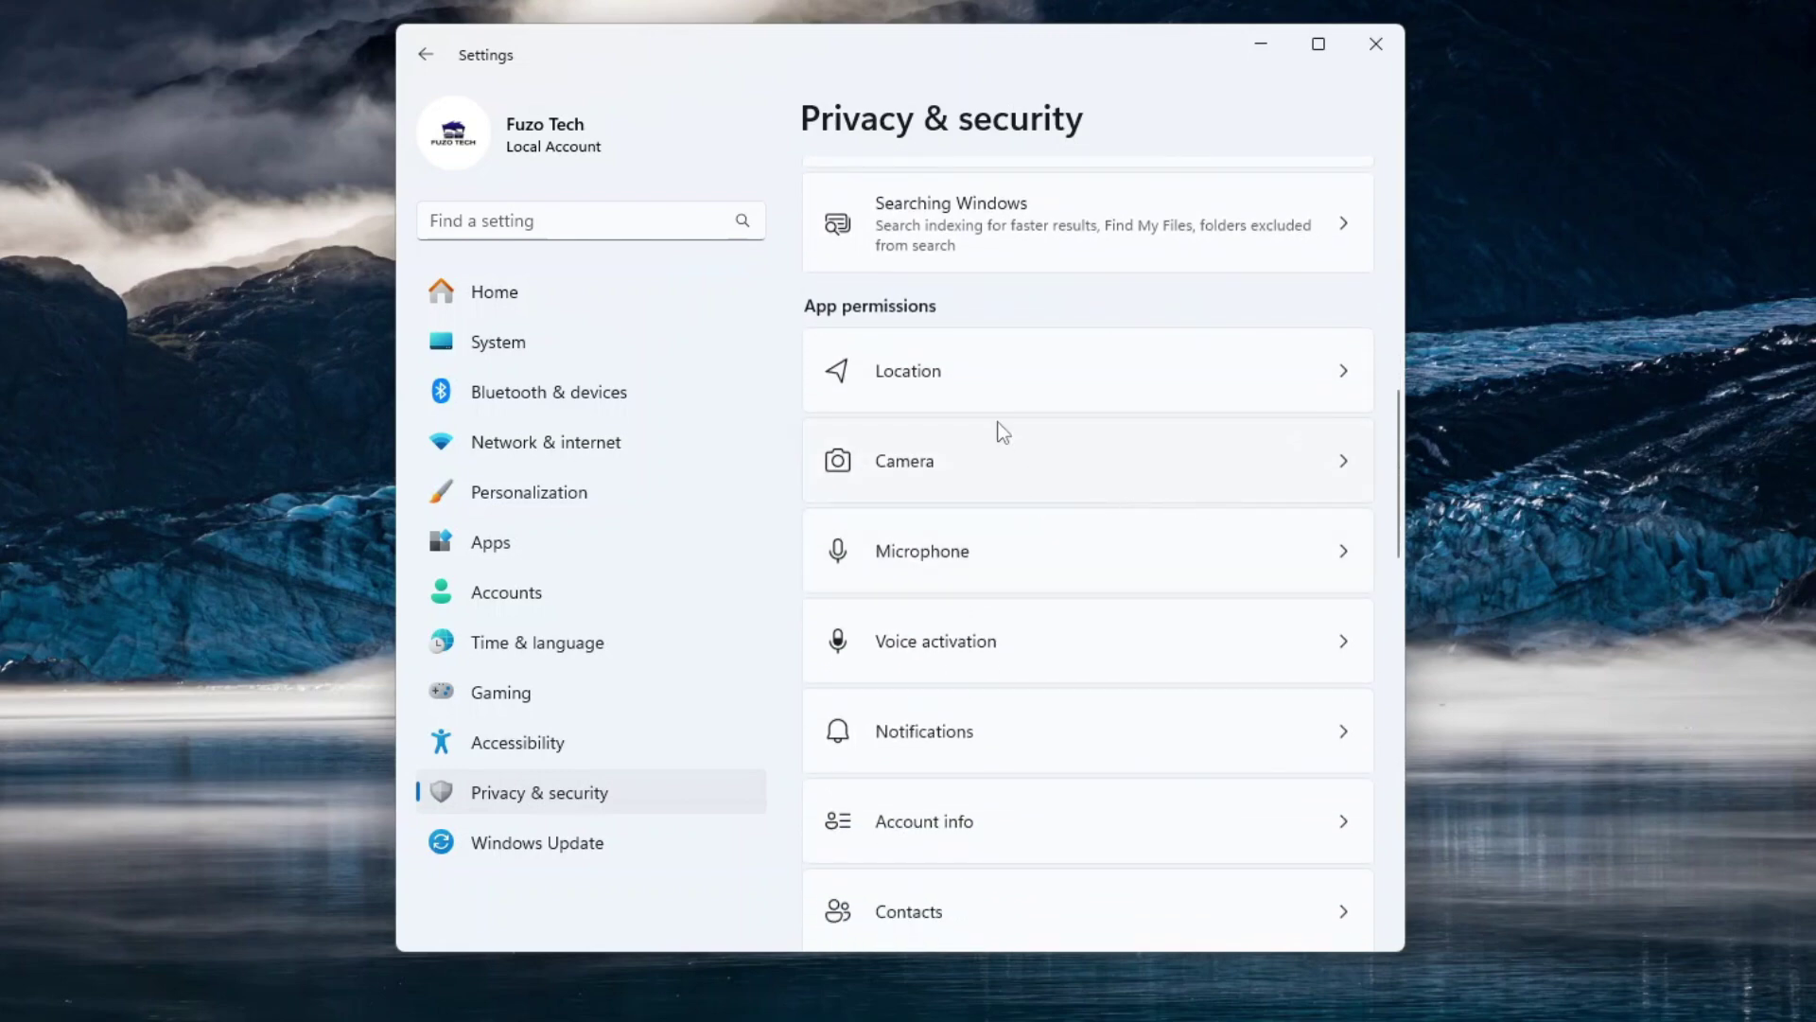
pyautogui.click(1053, 390)
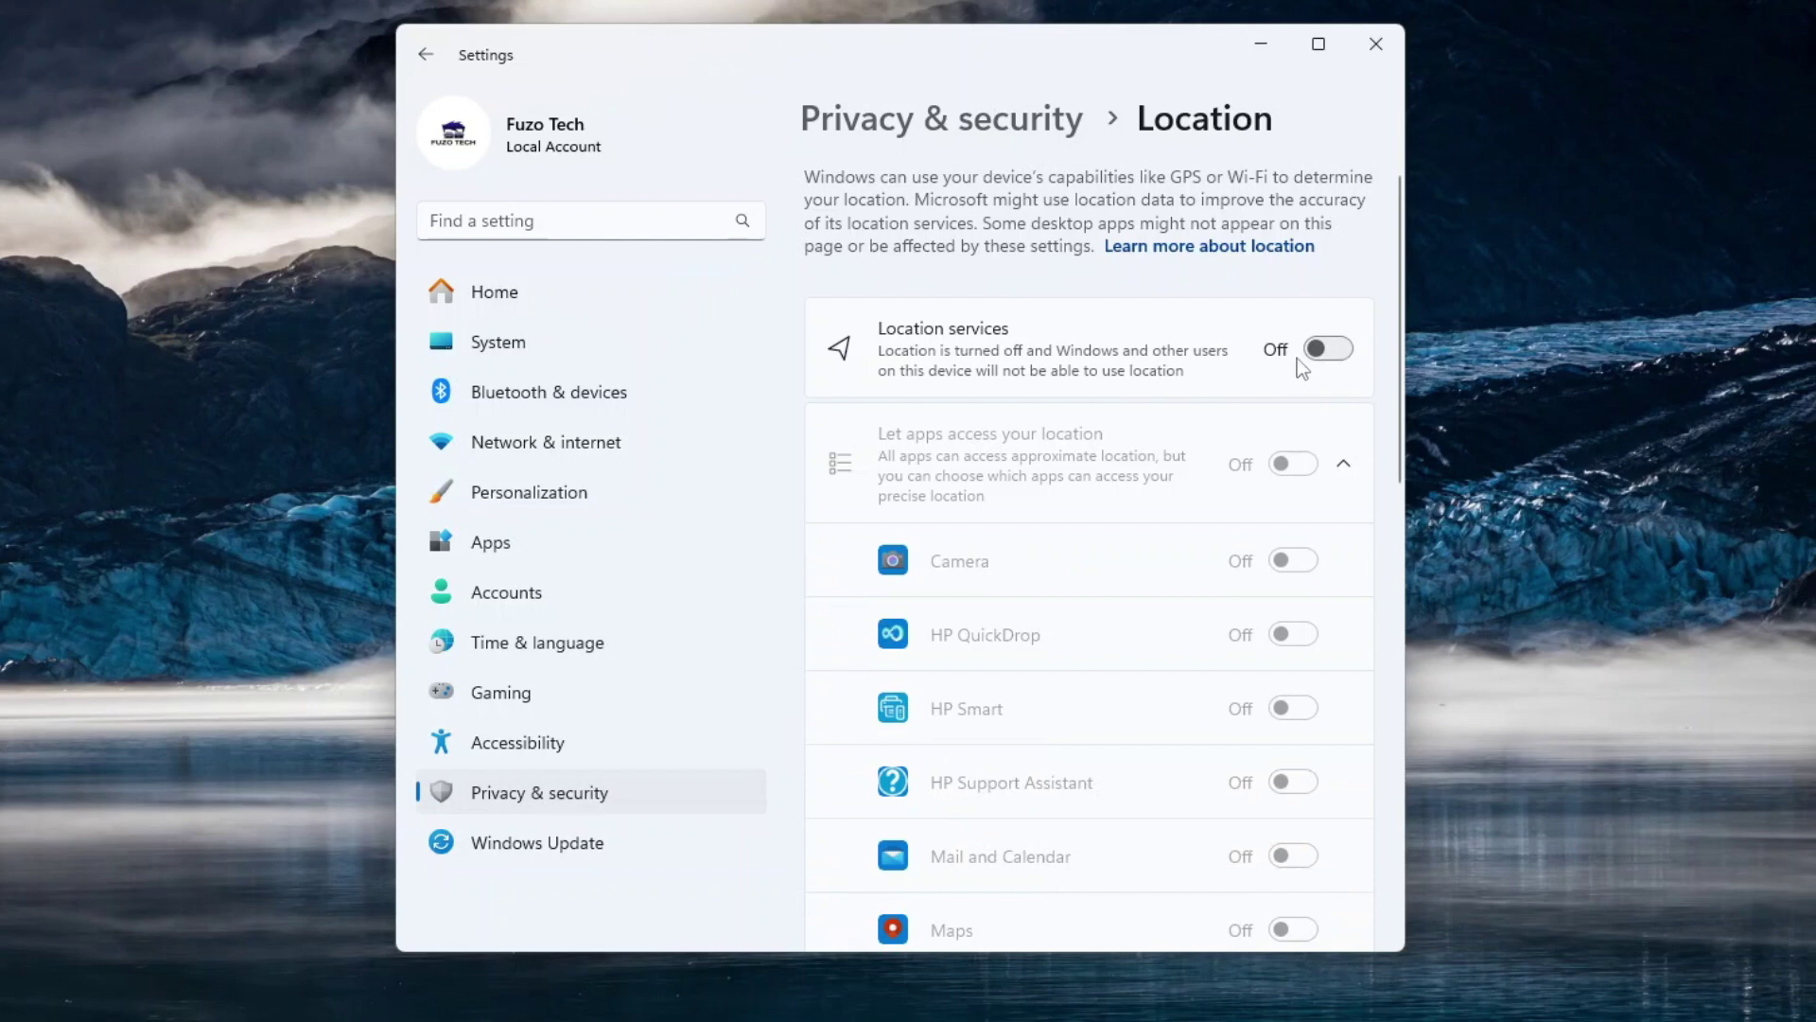
pyautogui.scroll(-9, 1155, 445)
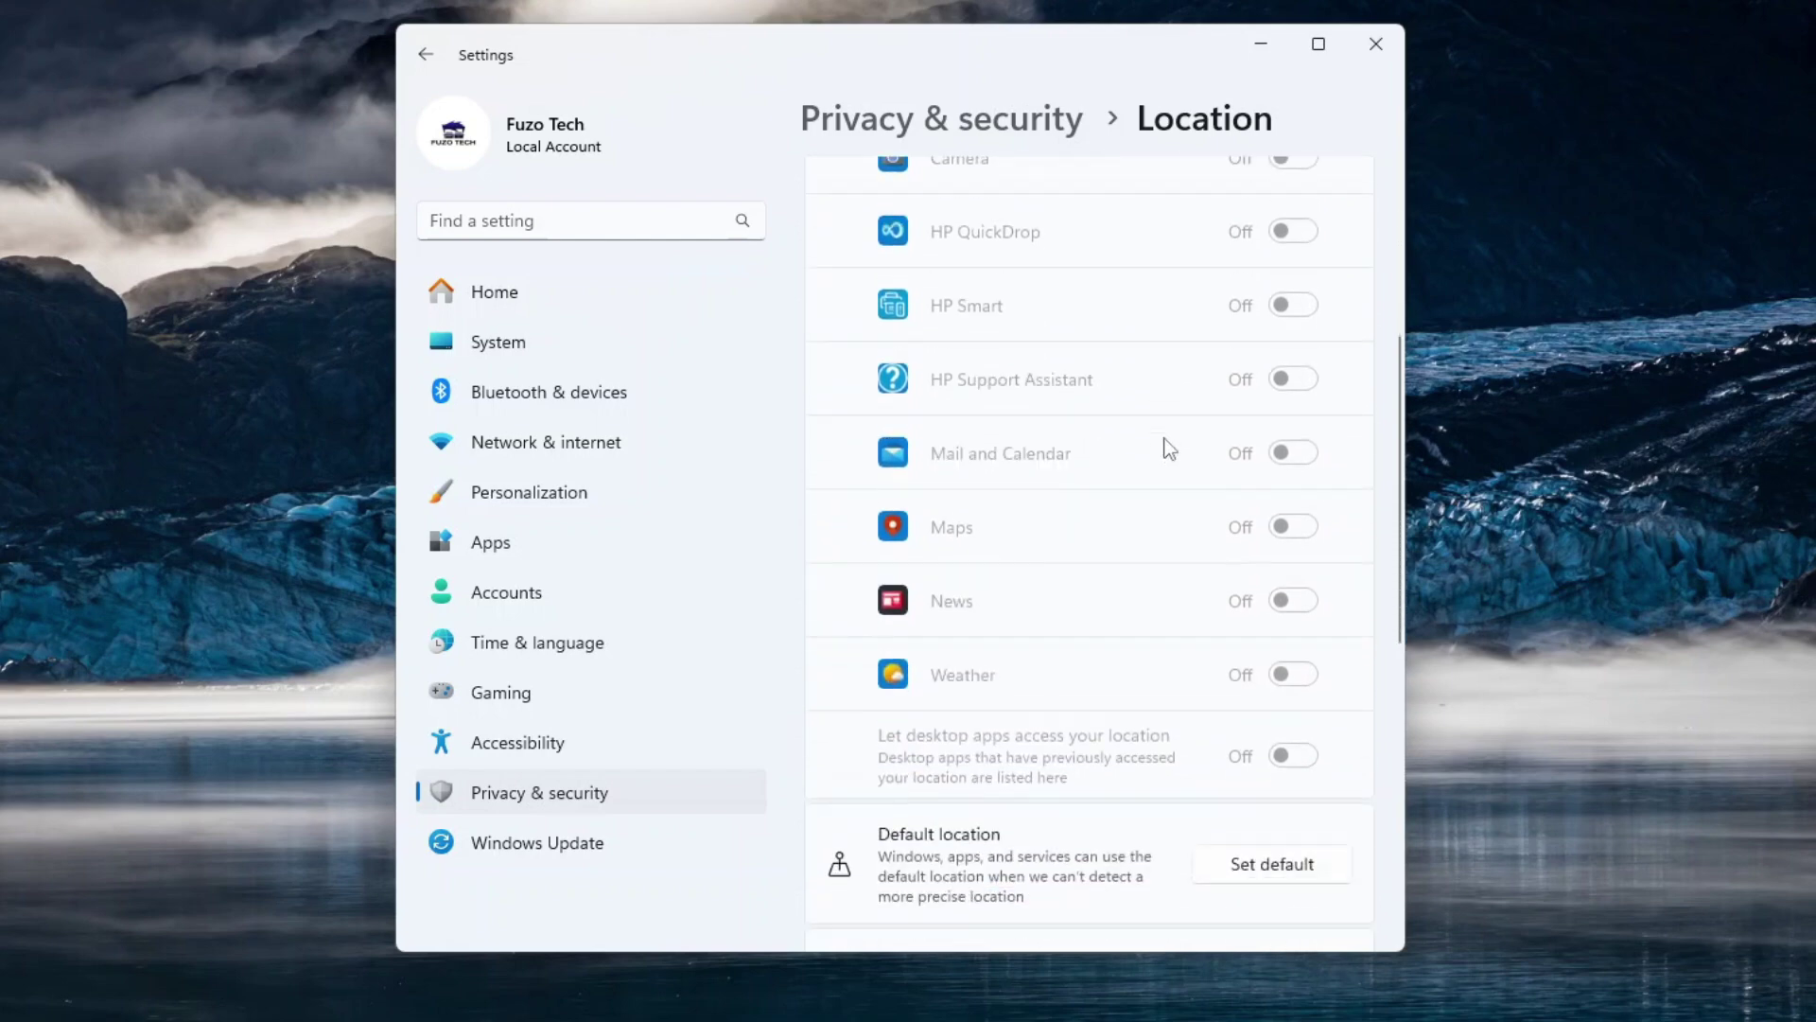
pyautogui.scroll(5, 1179, 444)
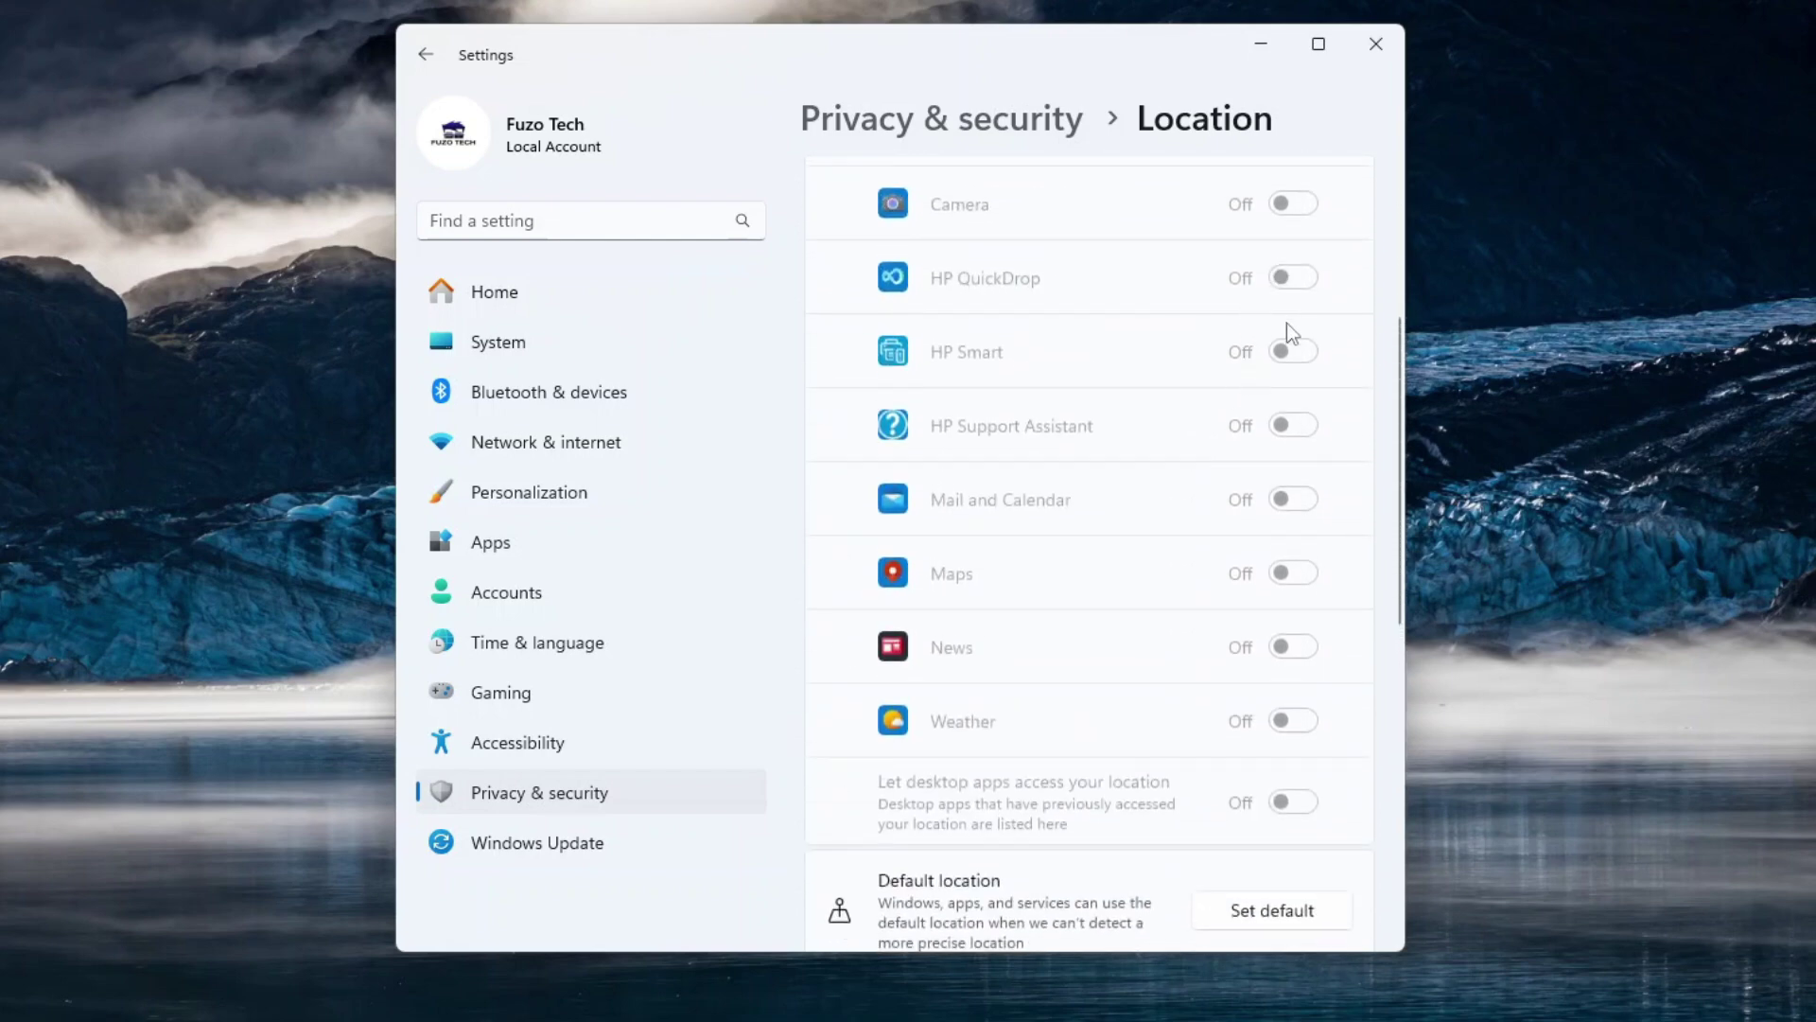
pyautogui.scroll(-5, 1275, 615)
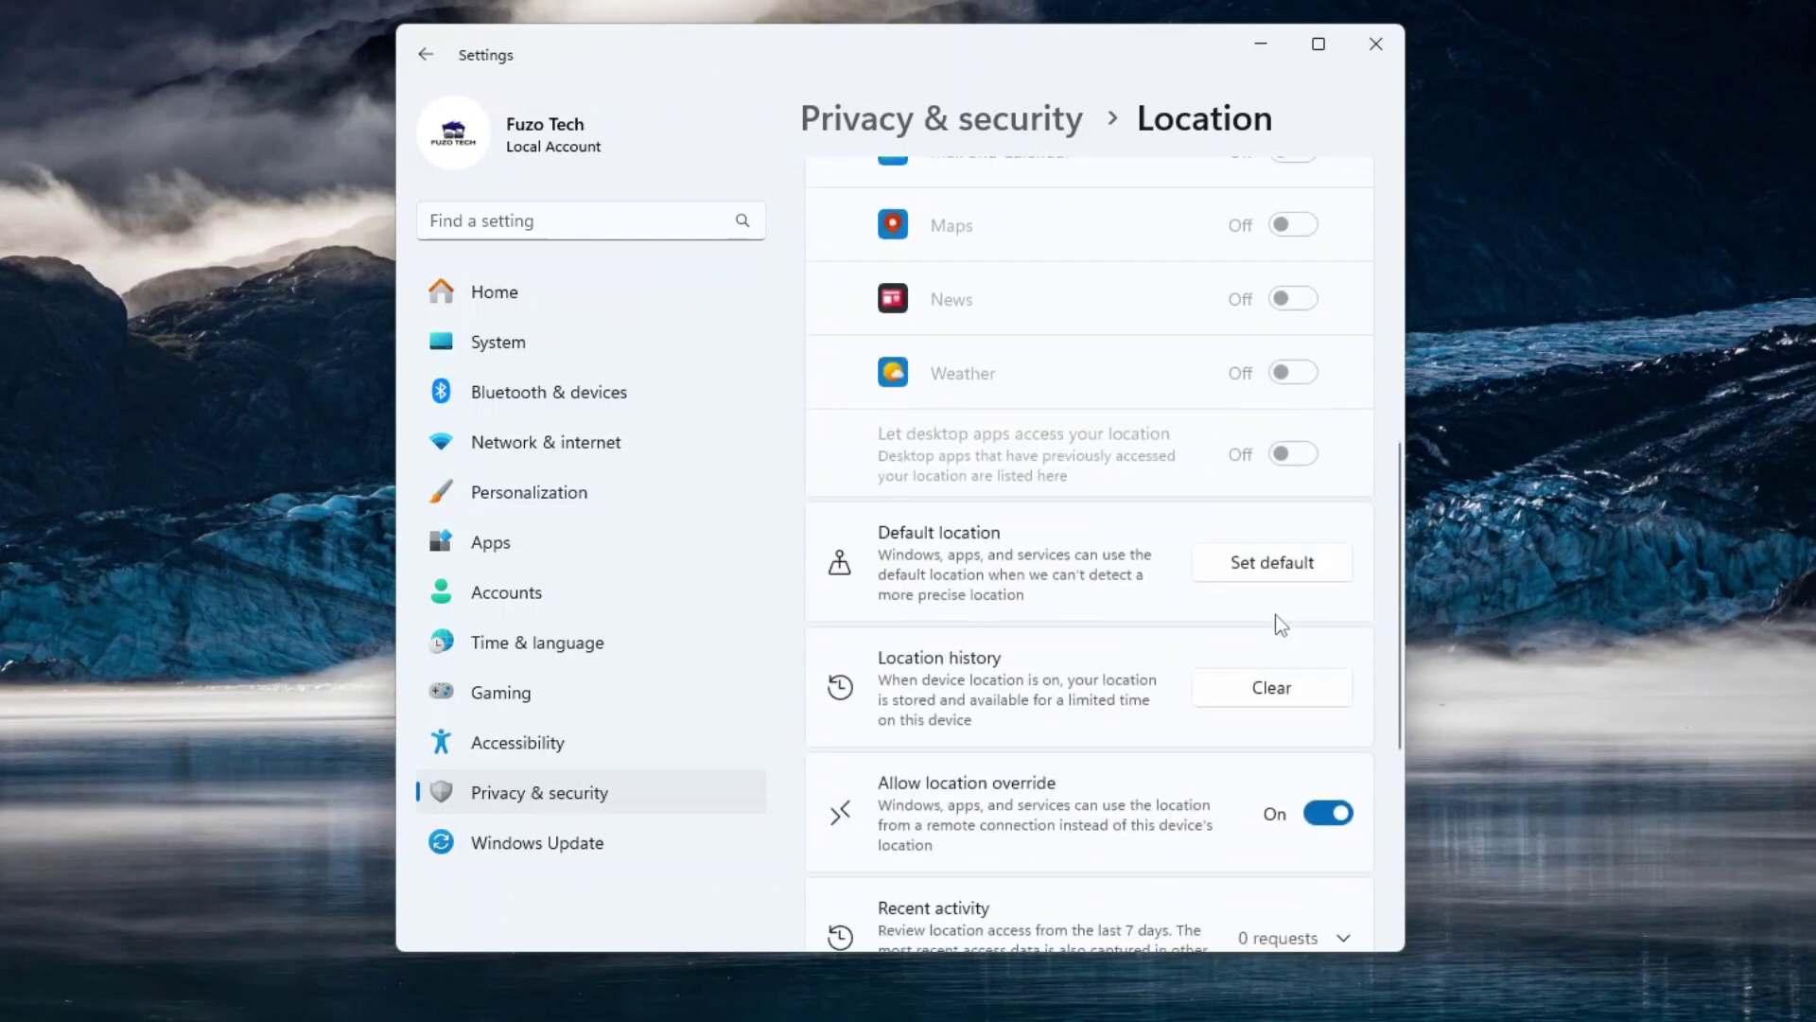
pyautogui.scroll(5, 1235, 596)
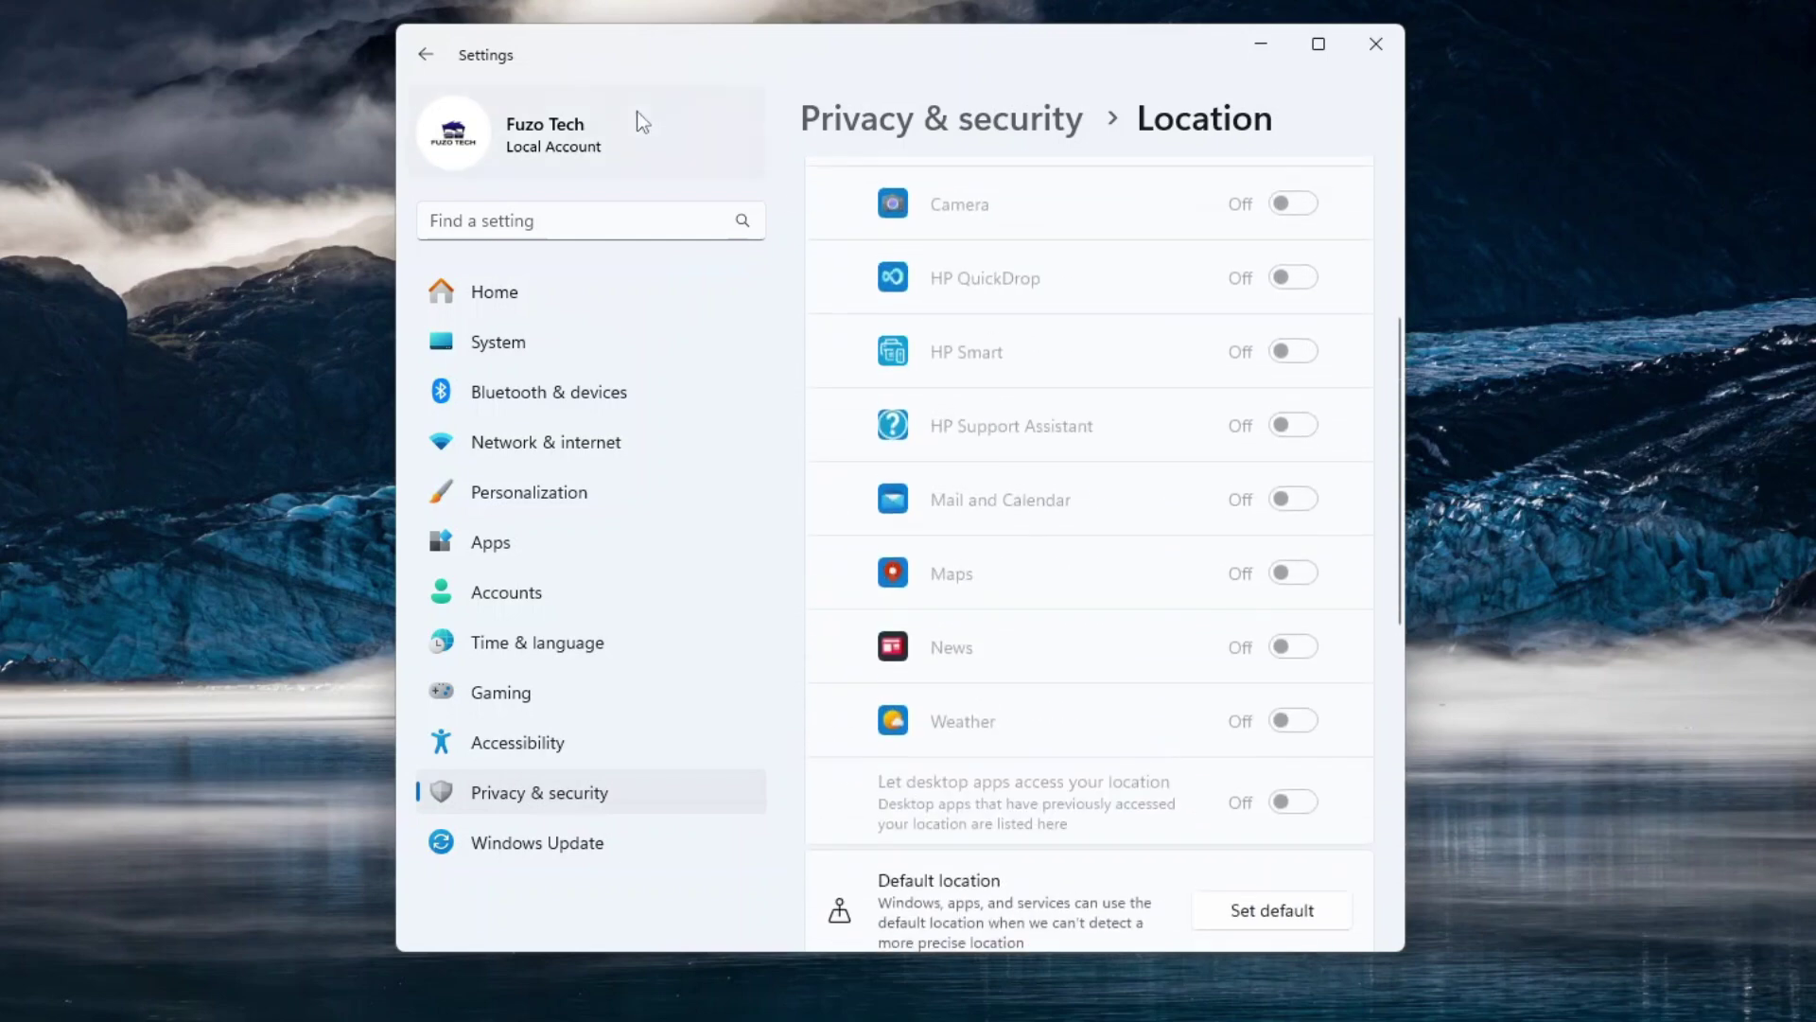
pyautogui.click(434, 66)
pyautogui.scroll(-10, 1018, 498)
pyautogui.scroll(3, 1053, 526)
pyautogui.scroll(3, 1053, 526)
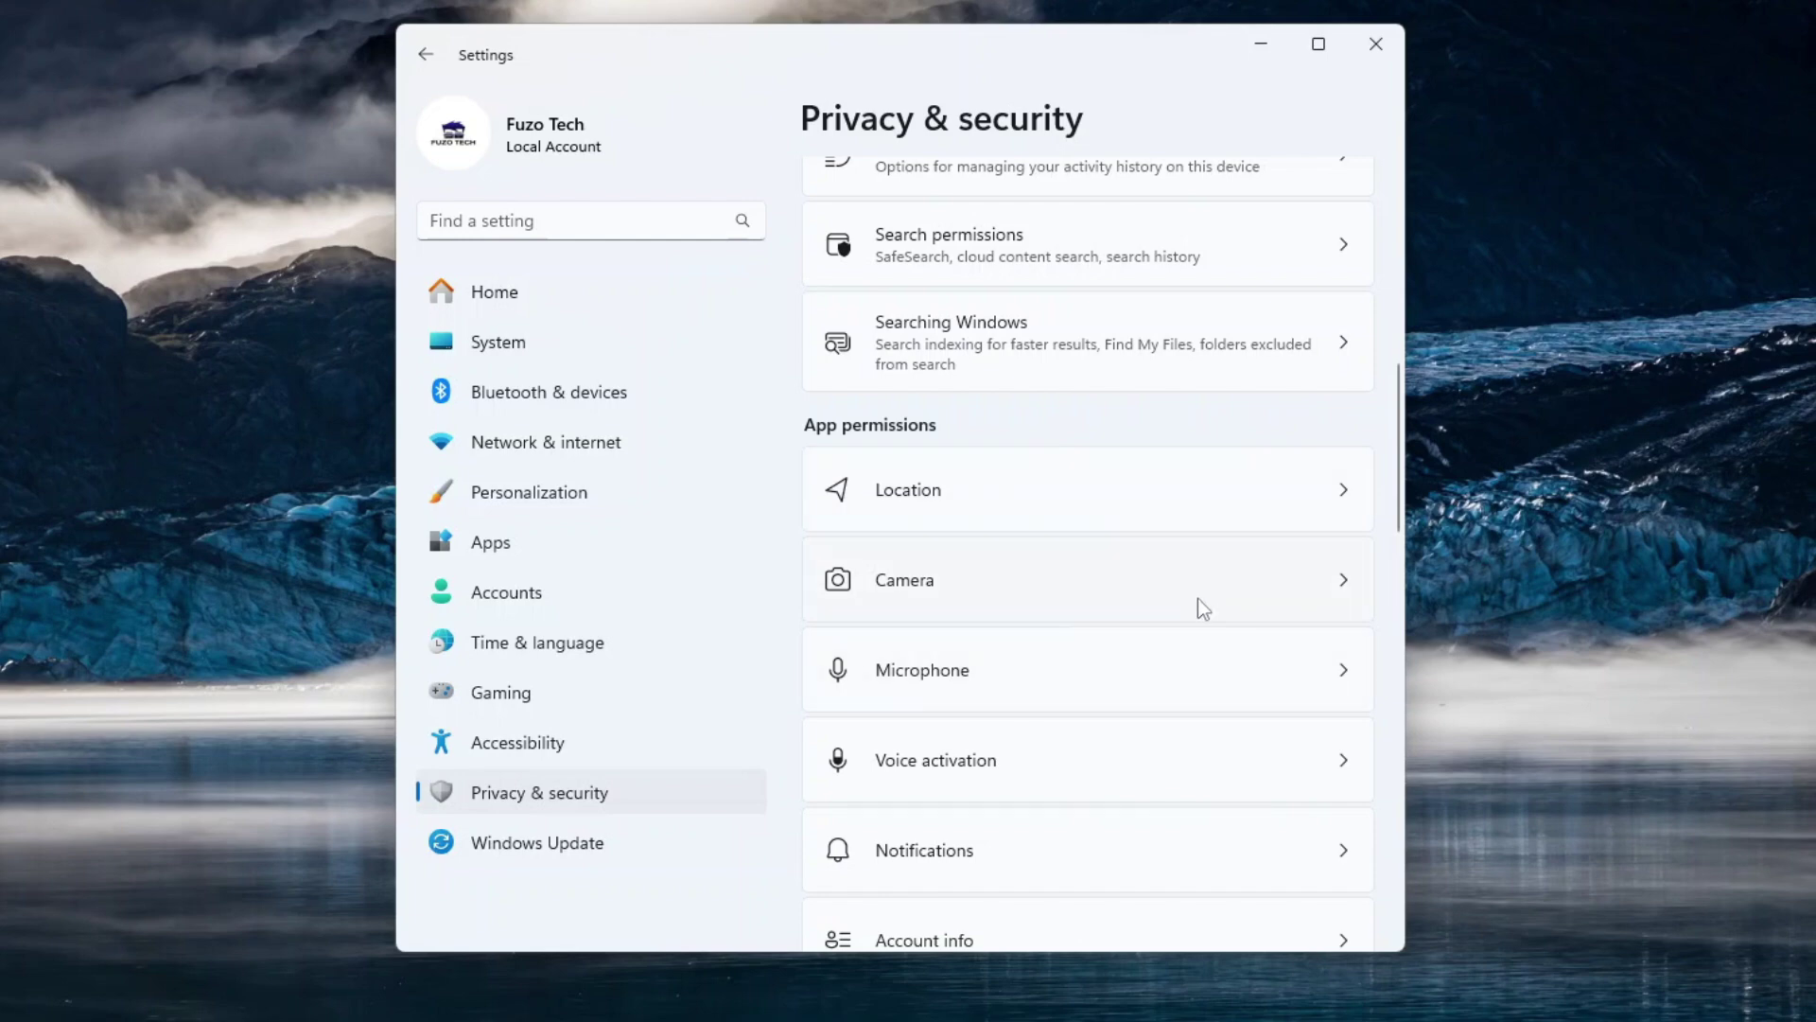
# Switch Camera access Off on the Camera permissions page and return to Privacy & security.
pyautogui.scroll(-3, 1198, 598)
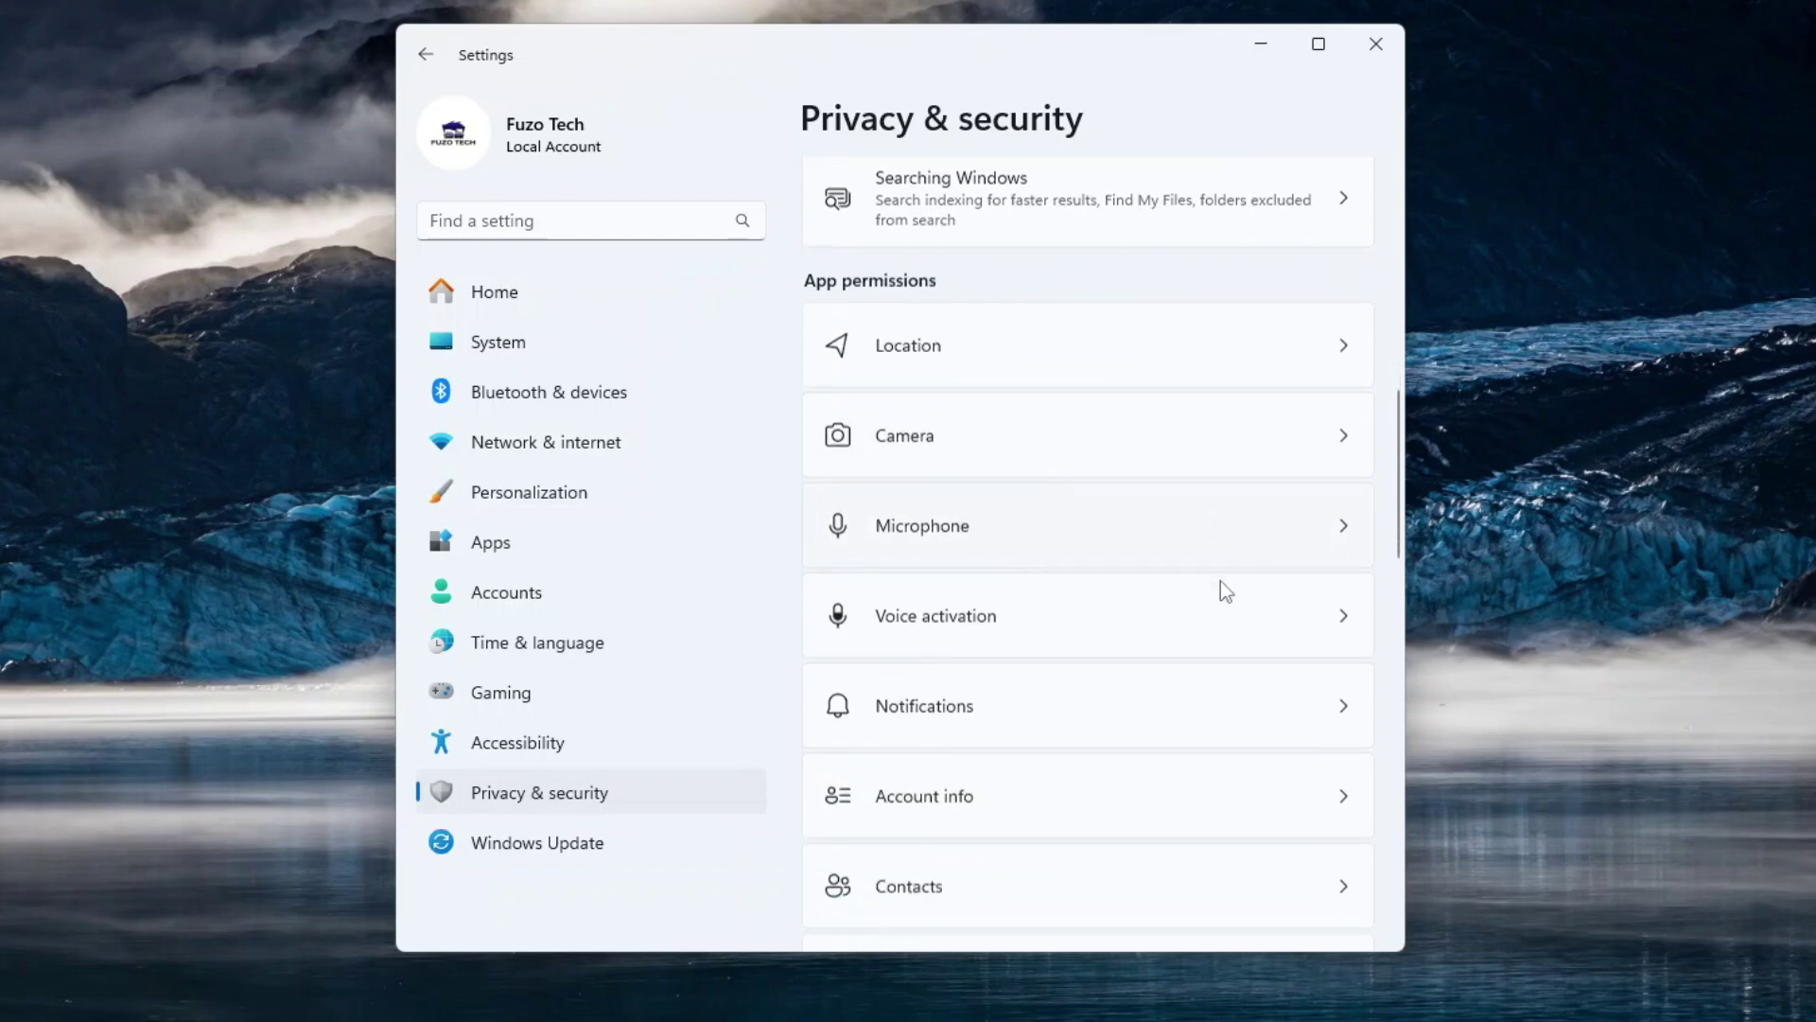
pyautogui.click(1066, 331)
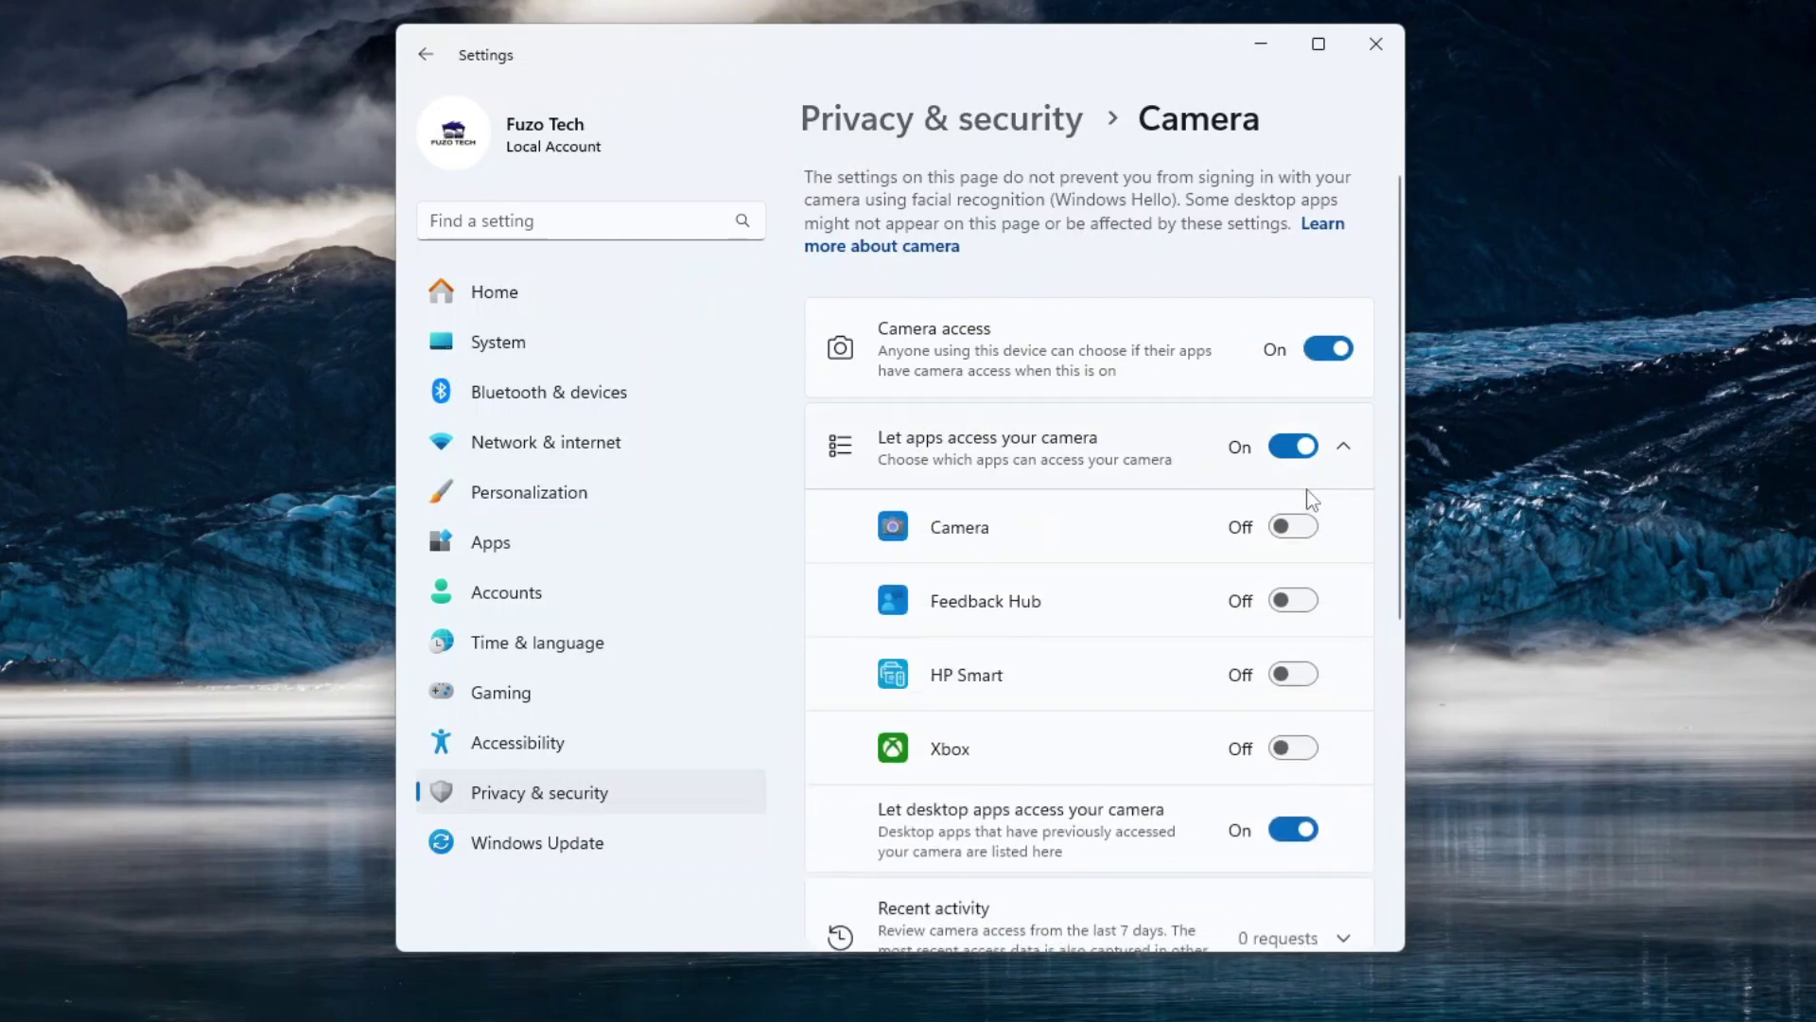
pyautogui.click(1331, 356)
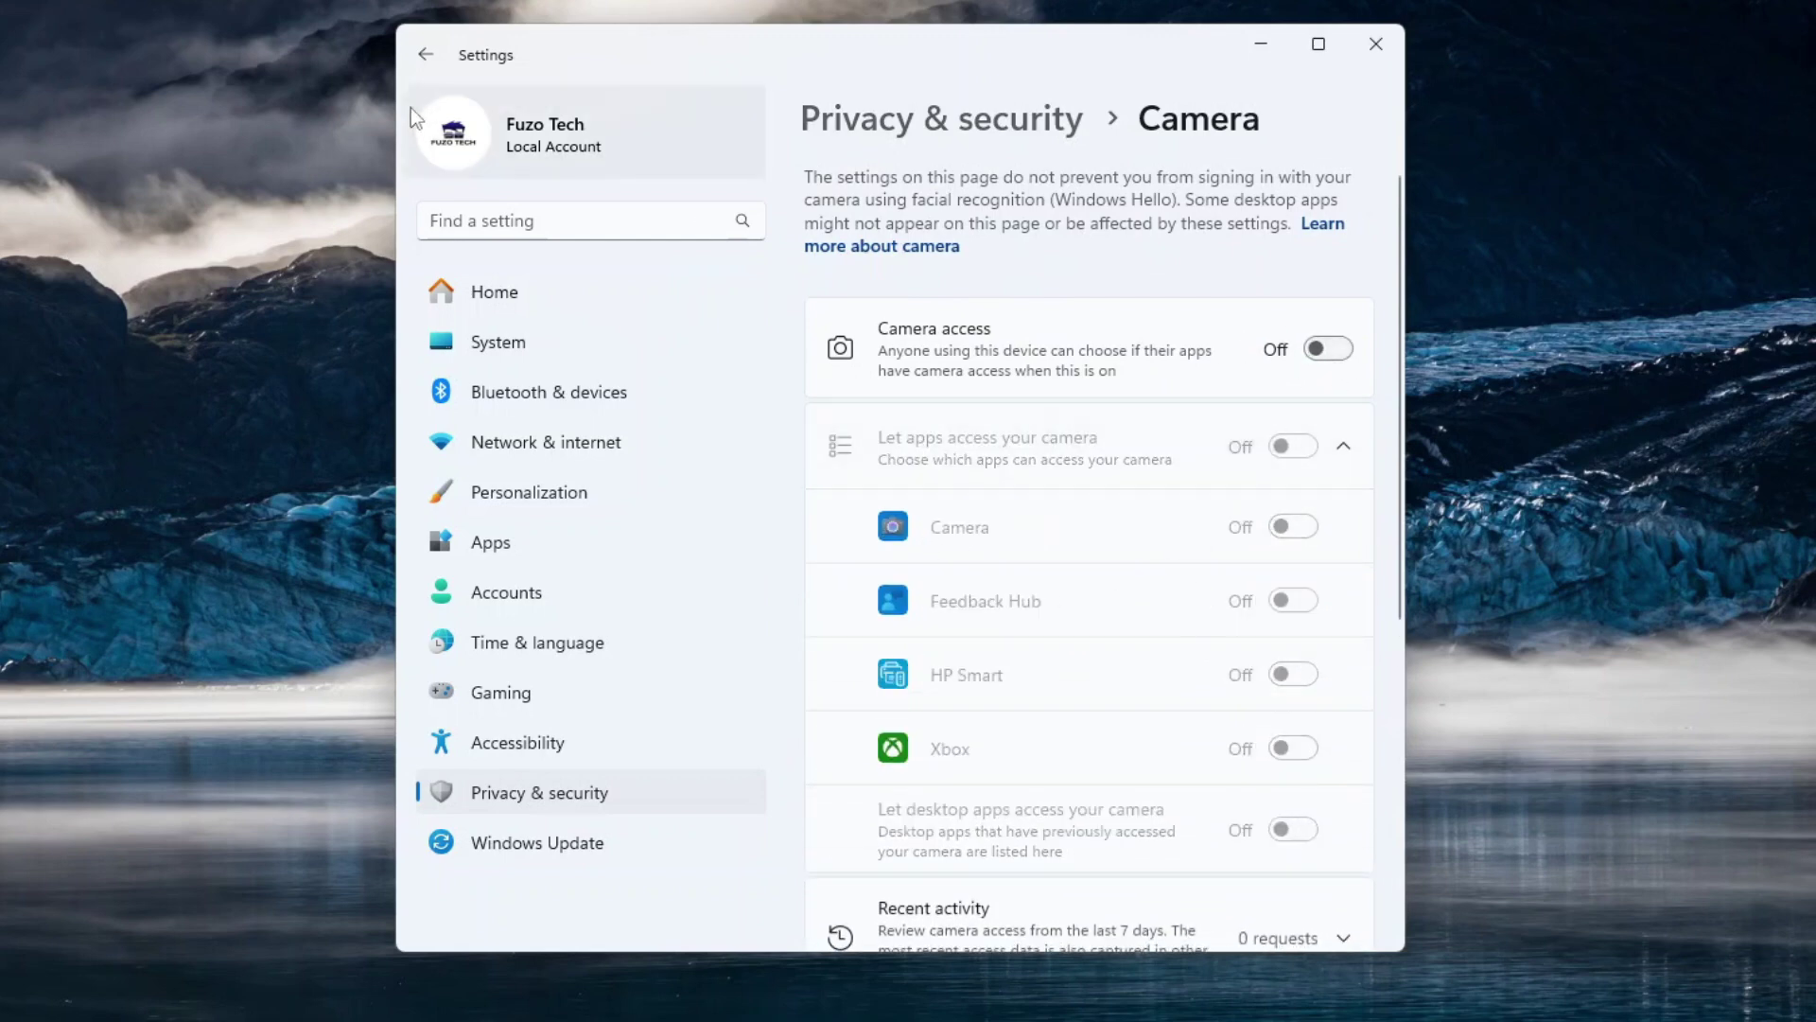
pyautogui.click(426, 54)
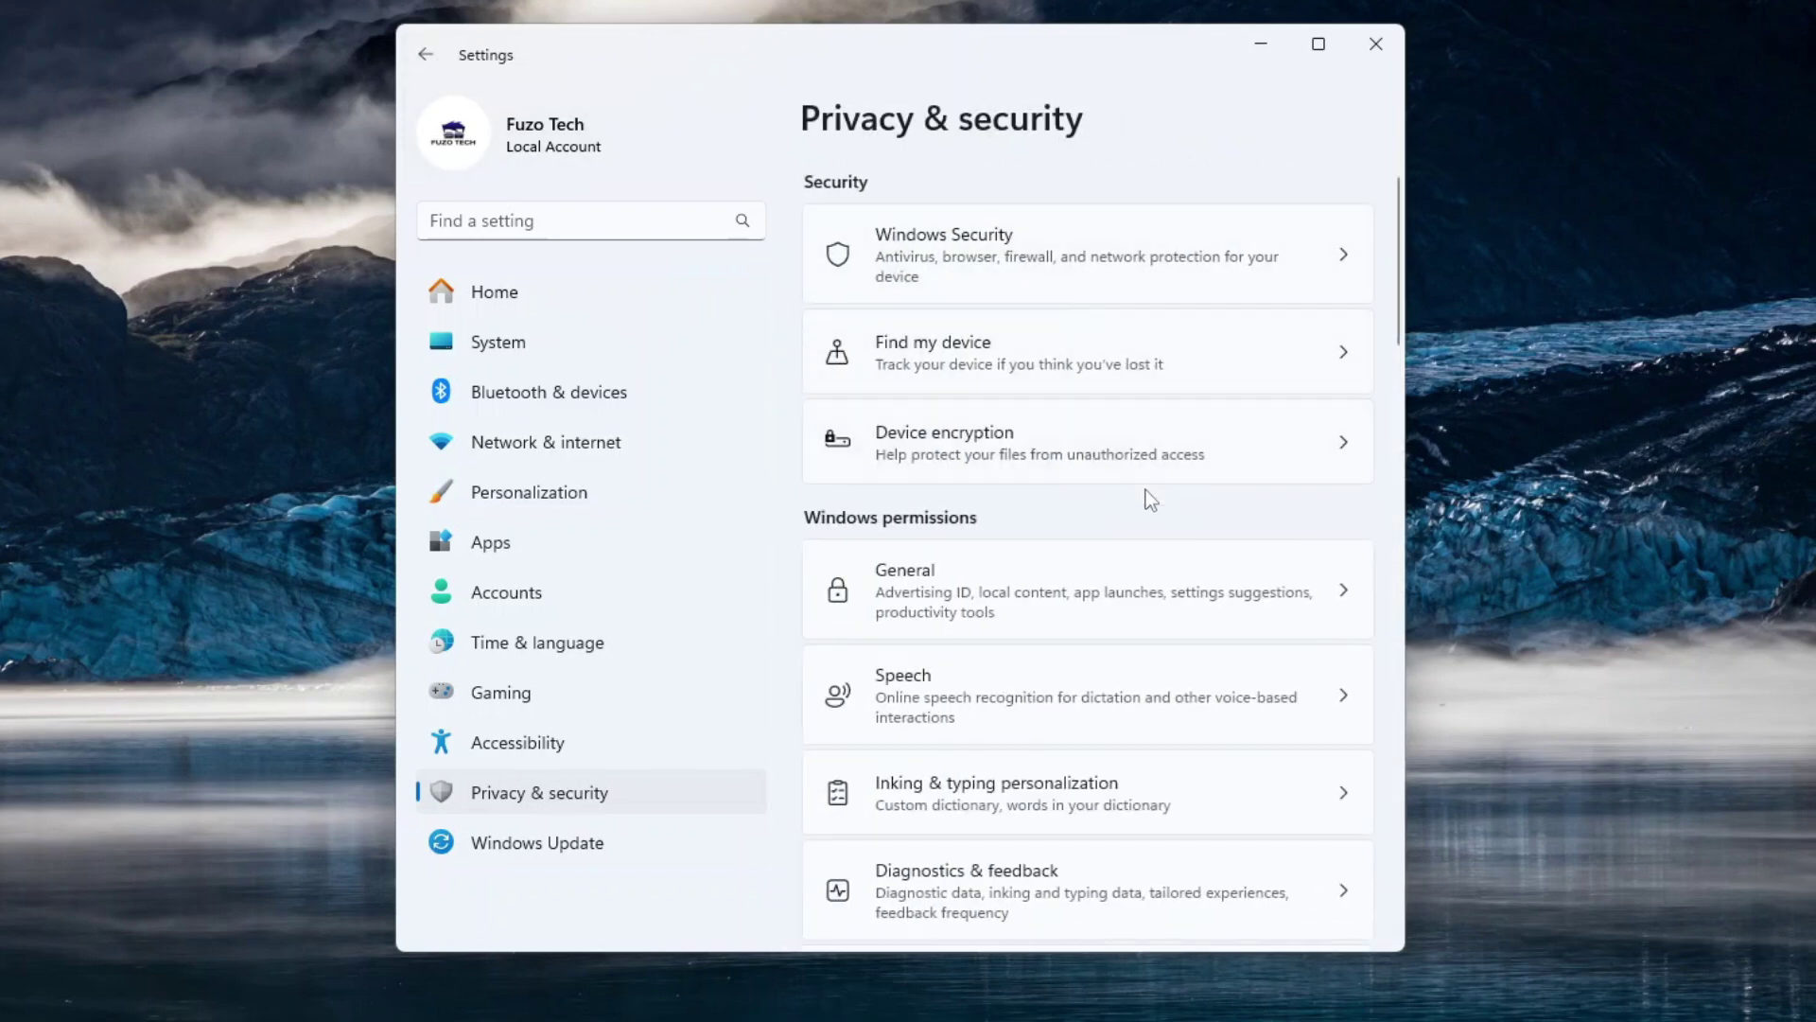
pyautogui.scroll(-3, 1092, 479)
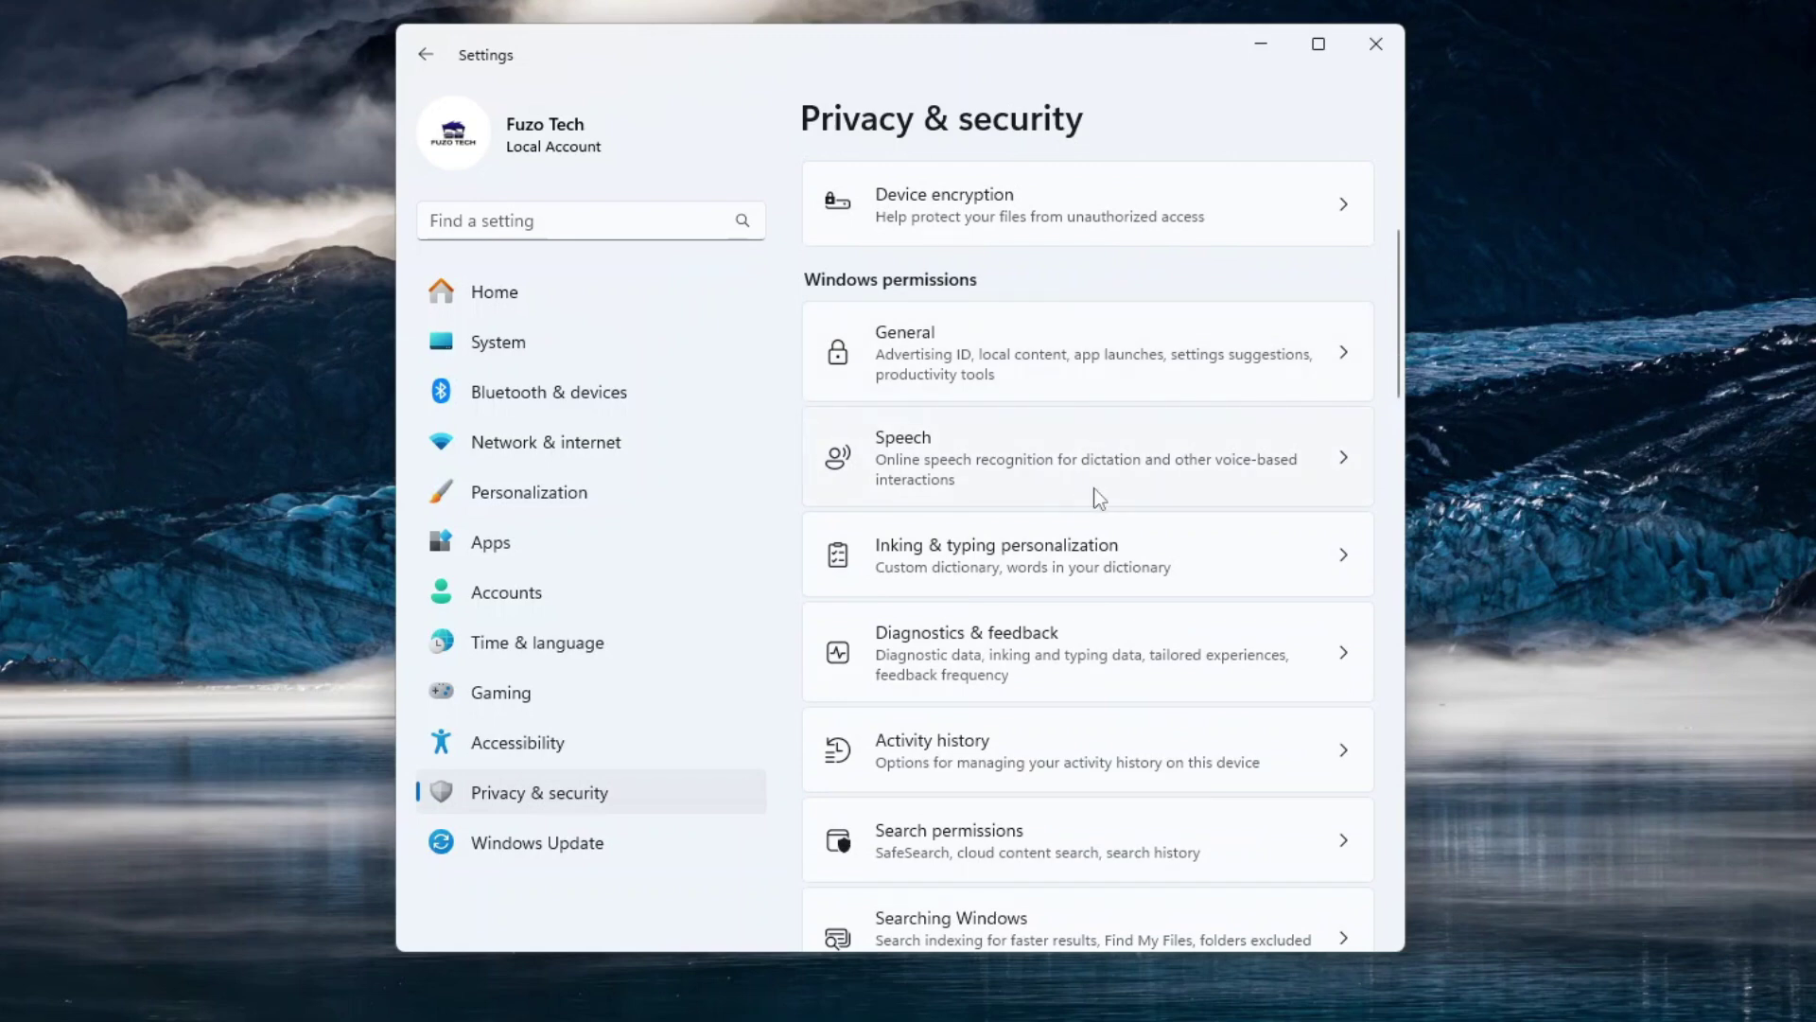
pyautogui.scroll(-2, 1098, 496)
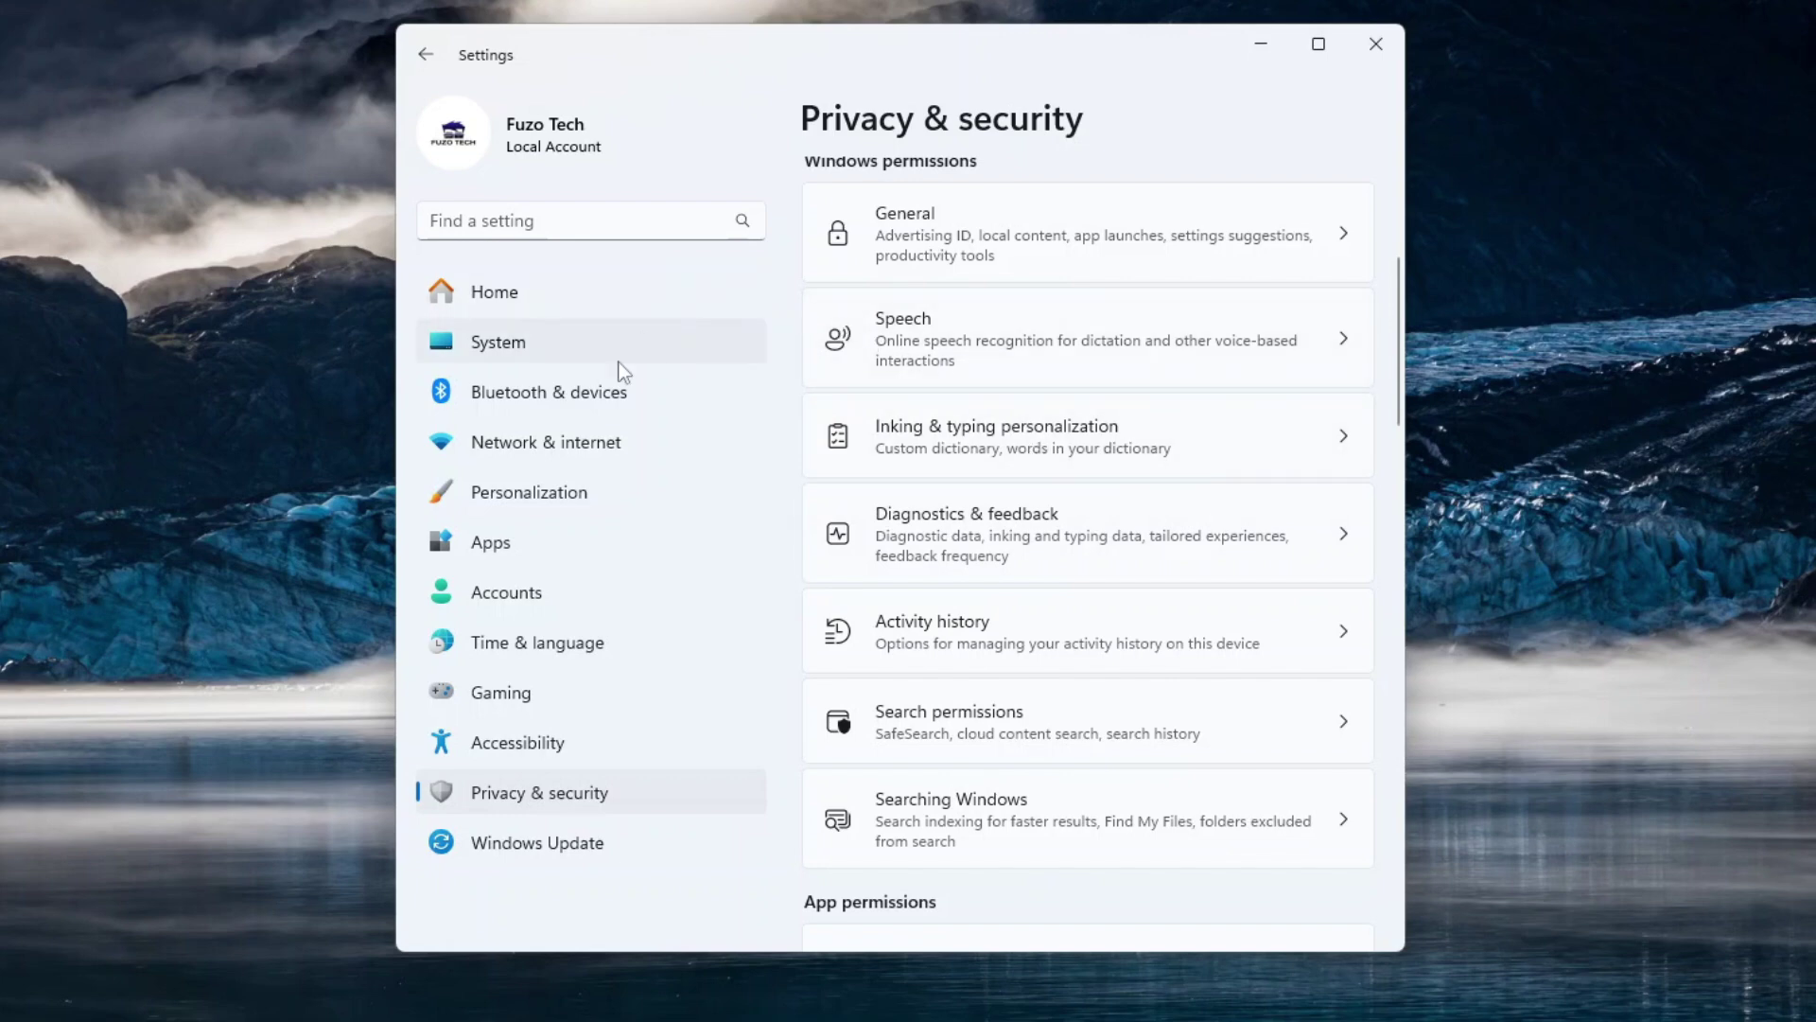
# Go to Apps > Installed apps and inspect Calculator's background permission options.
pyautogui.click(582, 535)
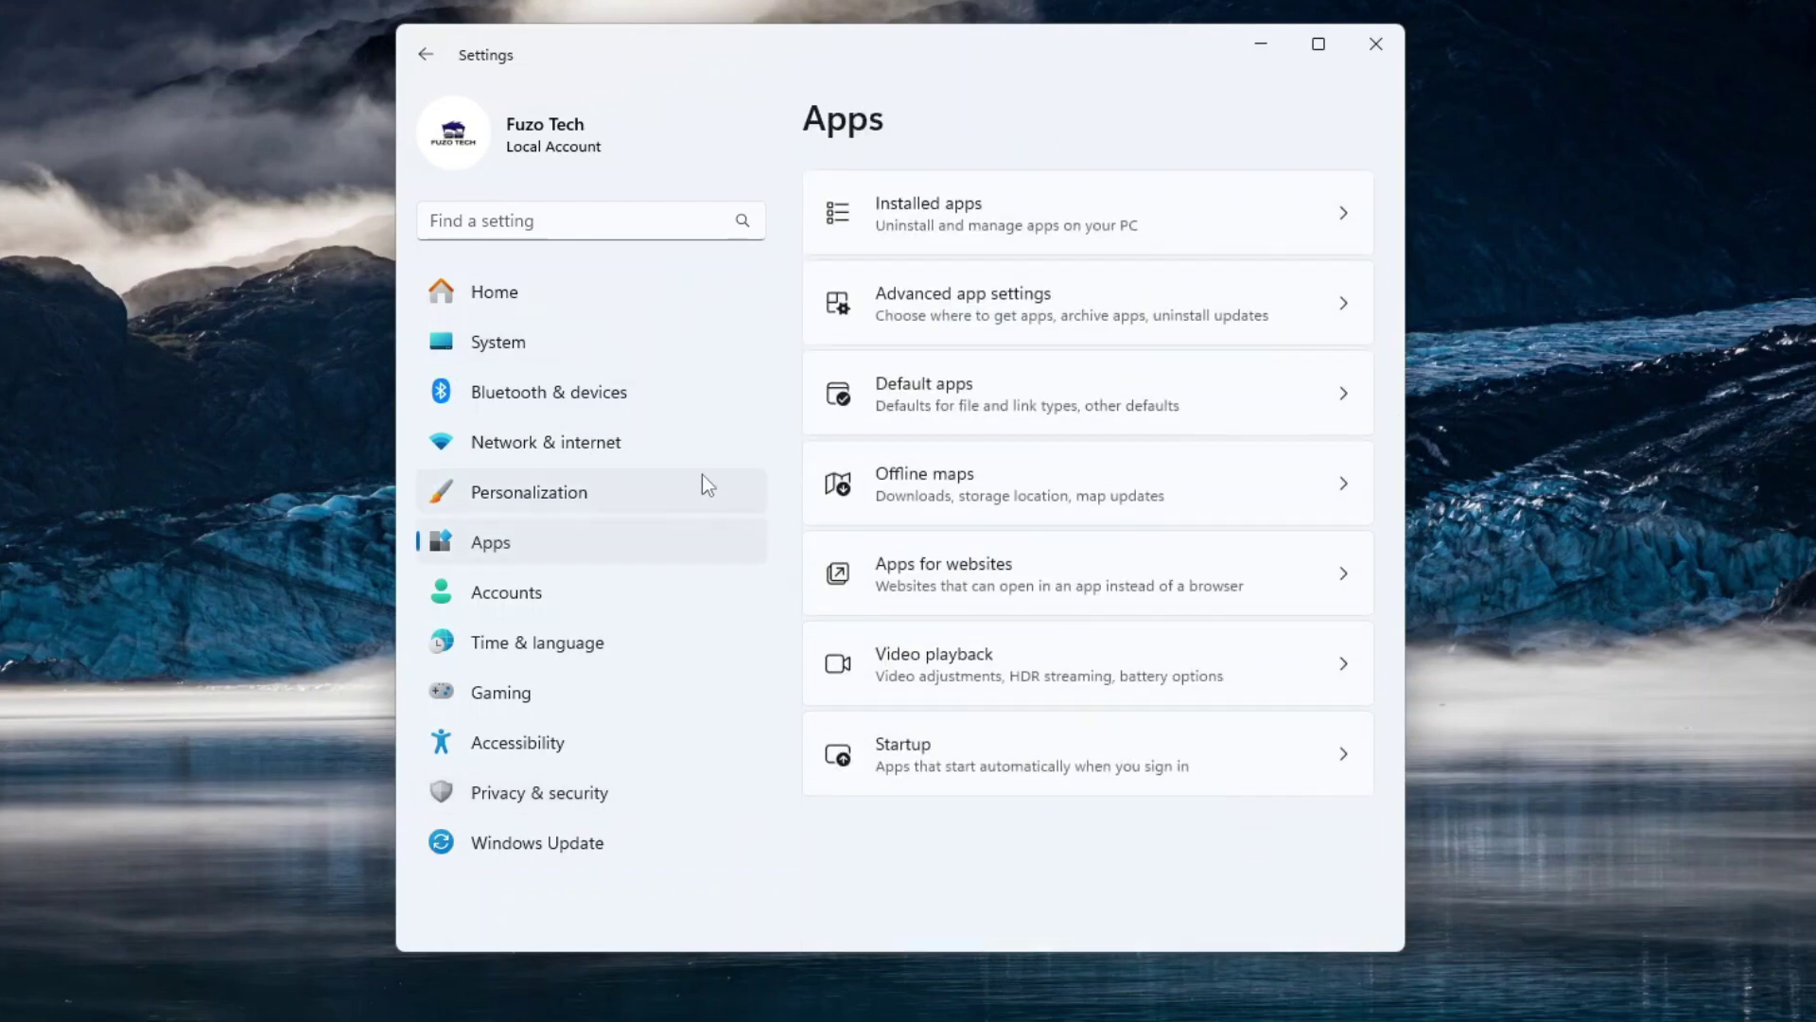
pyautogui.click(1069, 208)
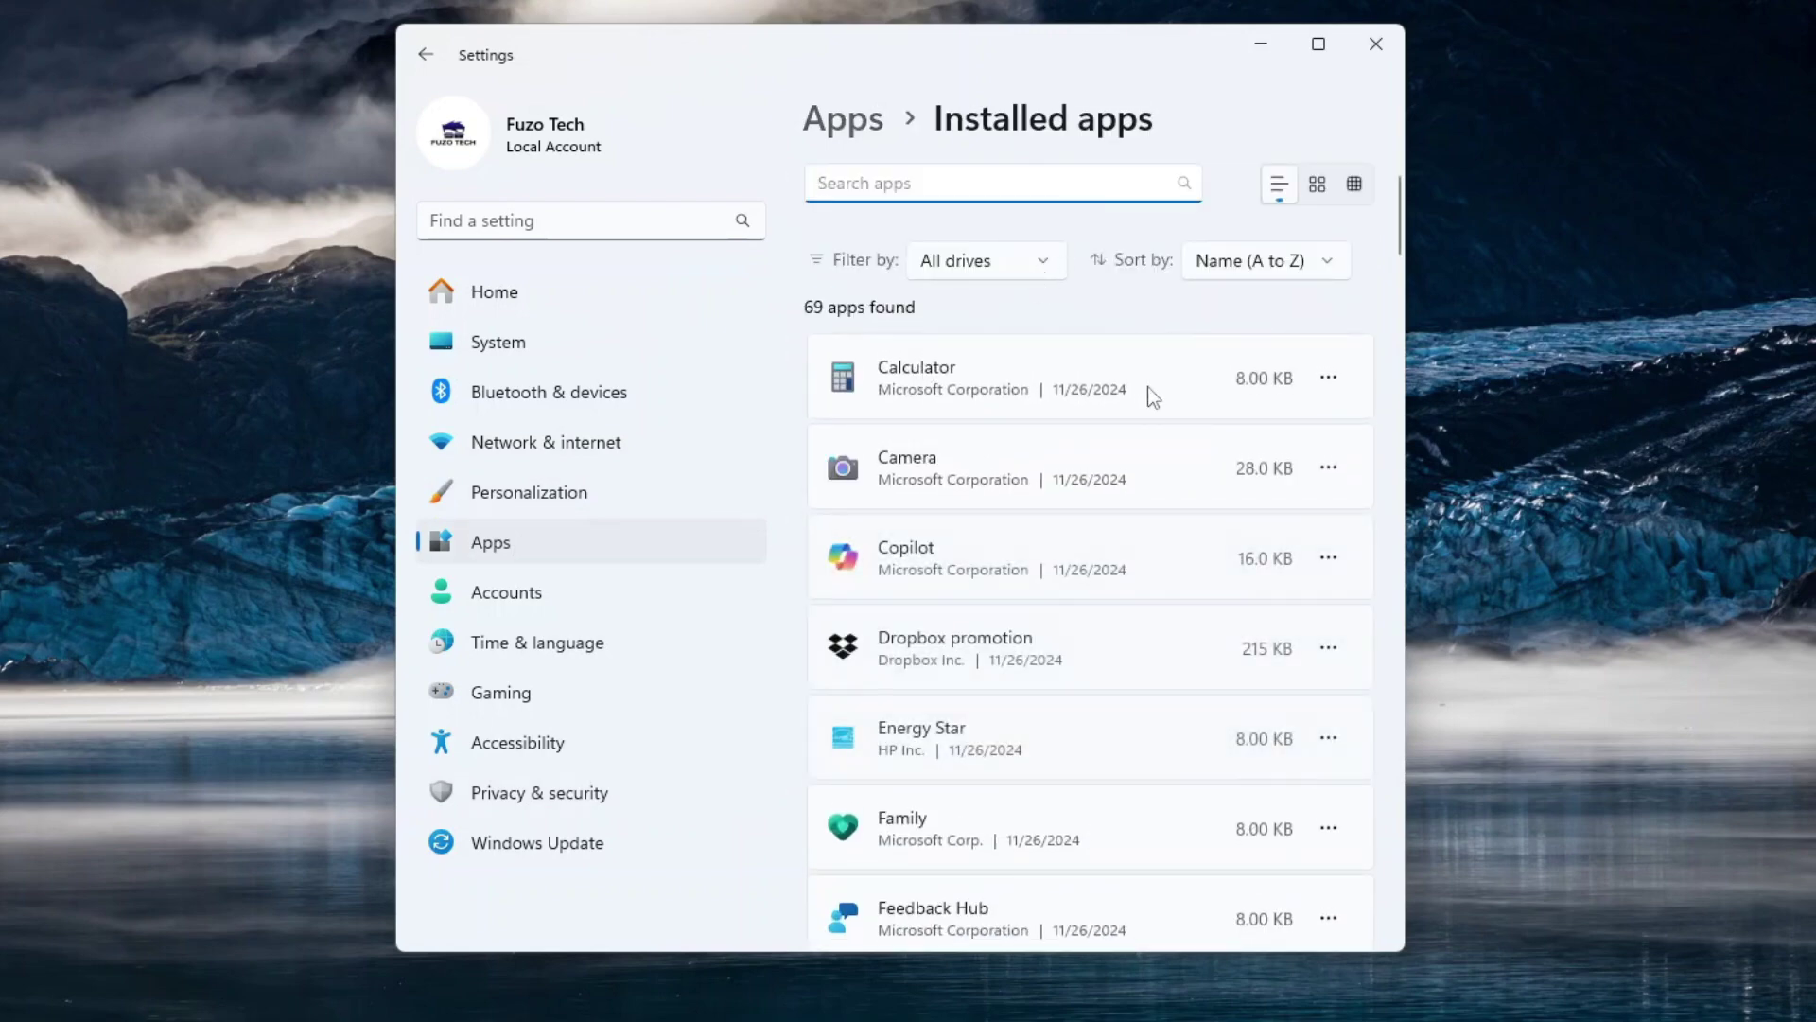
pyautogui.click(1330, 379)
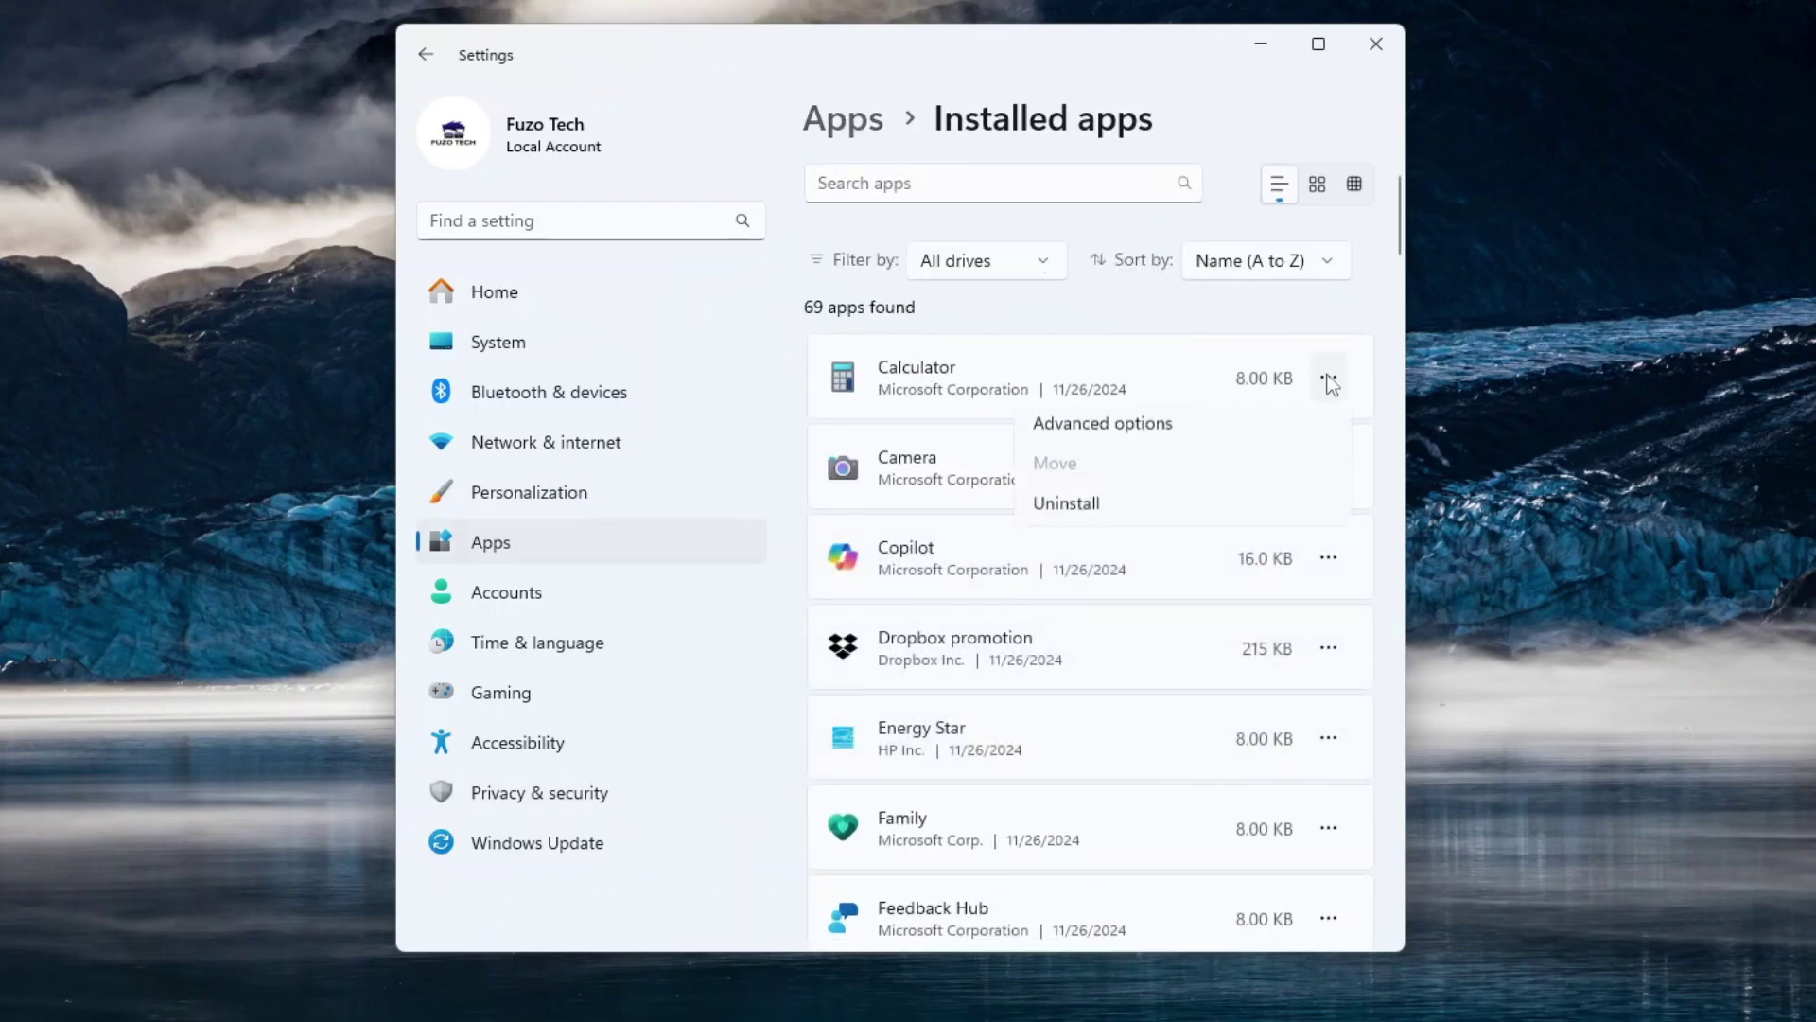
pyautogui.click(1198, 428)
pyautogui.scroll(-5, 929, 449)
pyautogui.click(929, 445)
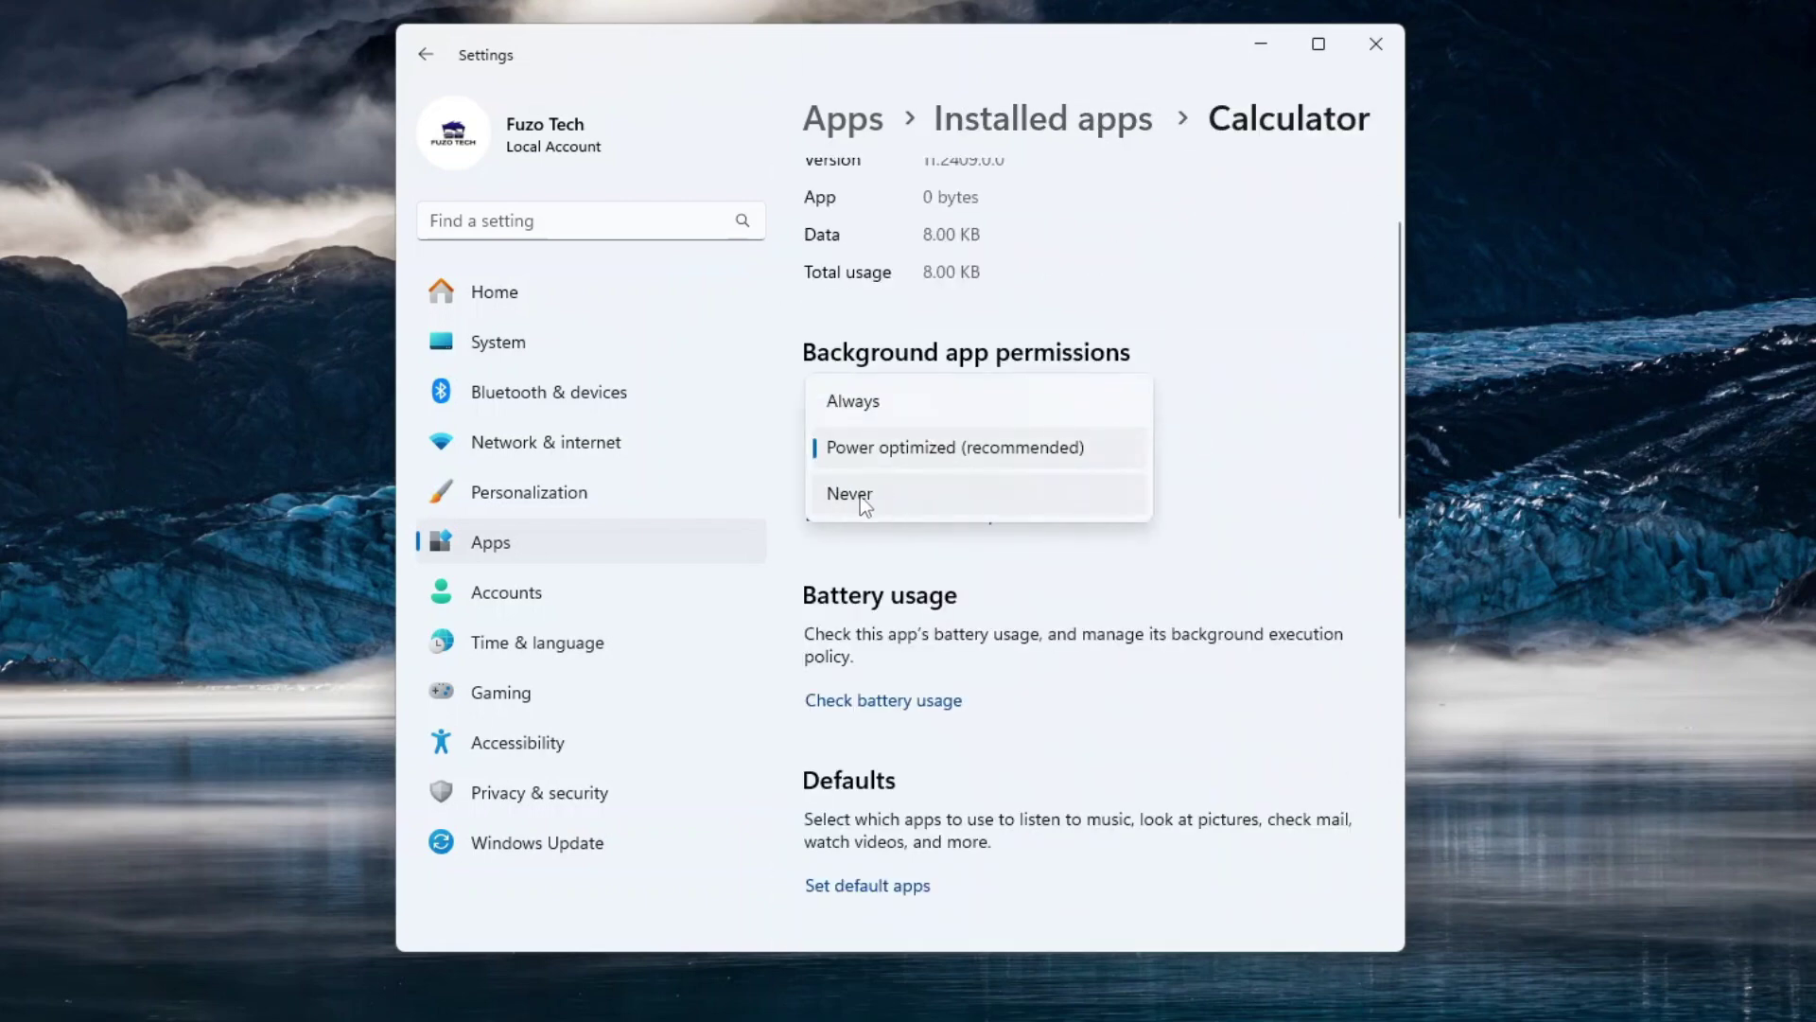
pyautogui.click(426, 54)
# Search installed apps for 'mc' and choose Uninstall on McAfee Personal Security.
pyautogui.click(985, 186)
pyautogui.write('copi')
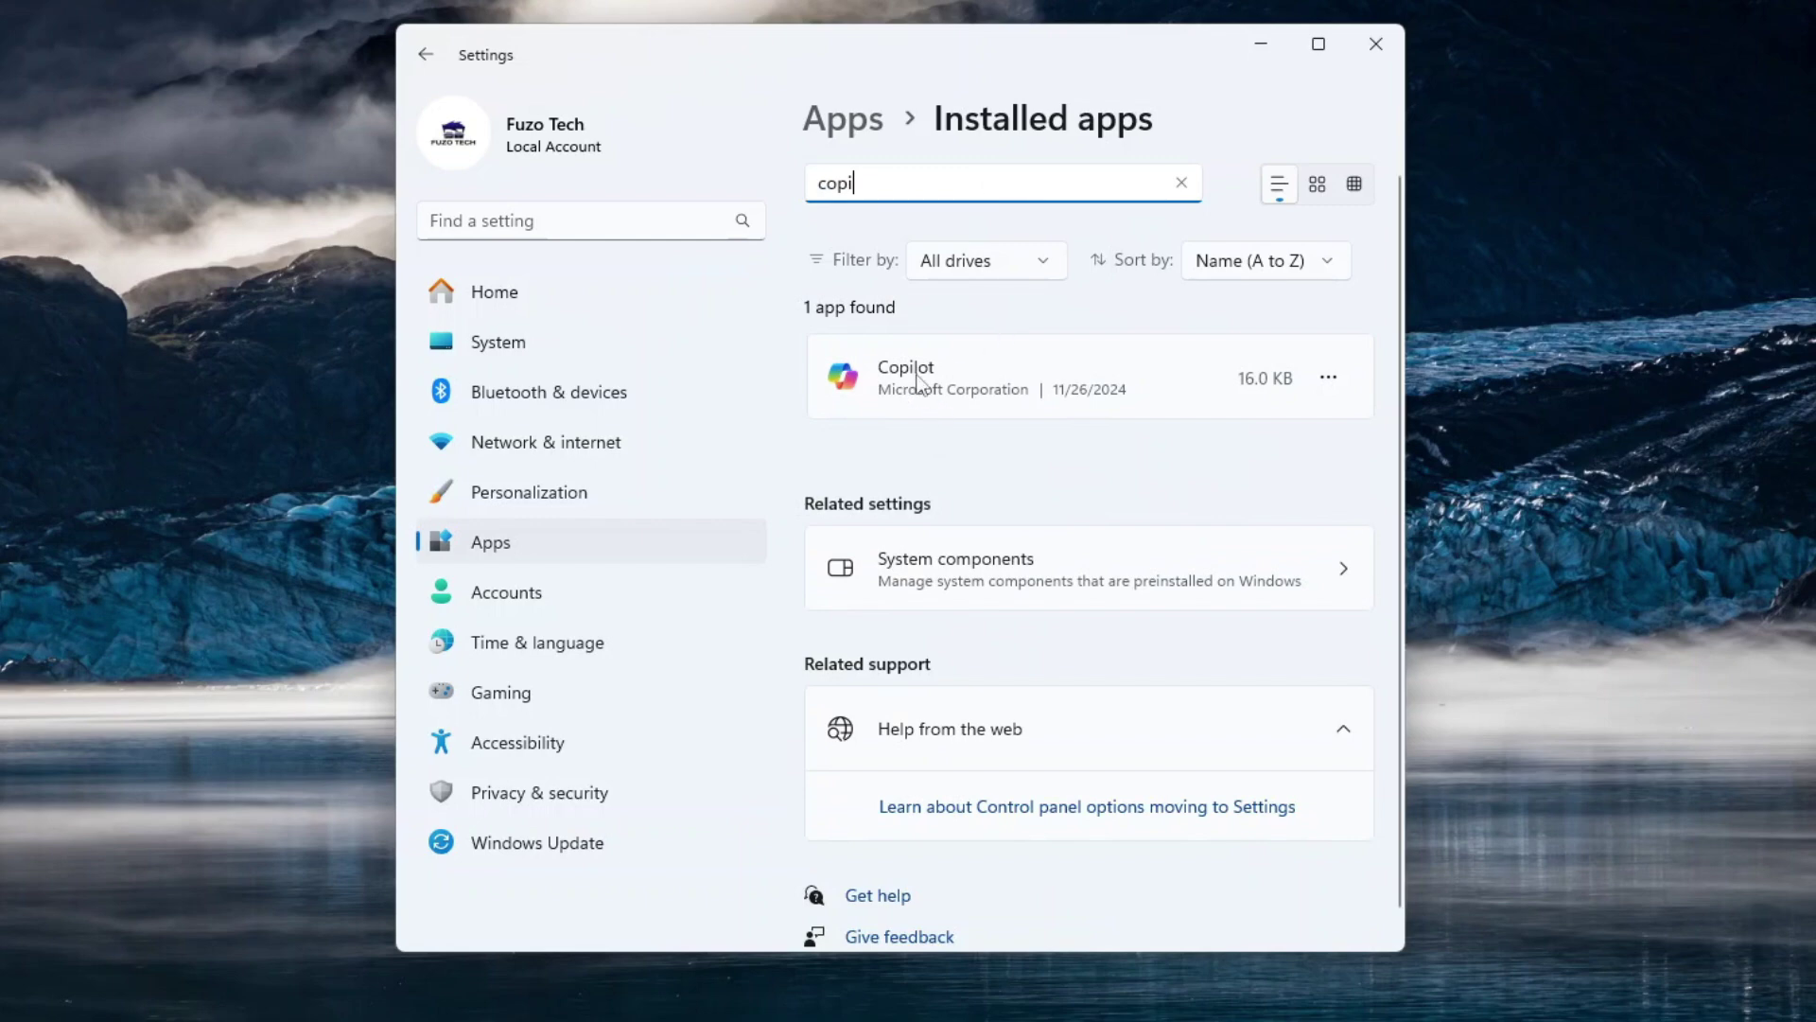
pyautogui.moveTo(875, 180); pyautogui.dragTo(794, 183)
pyautogui.write('mc')
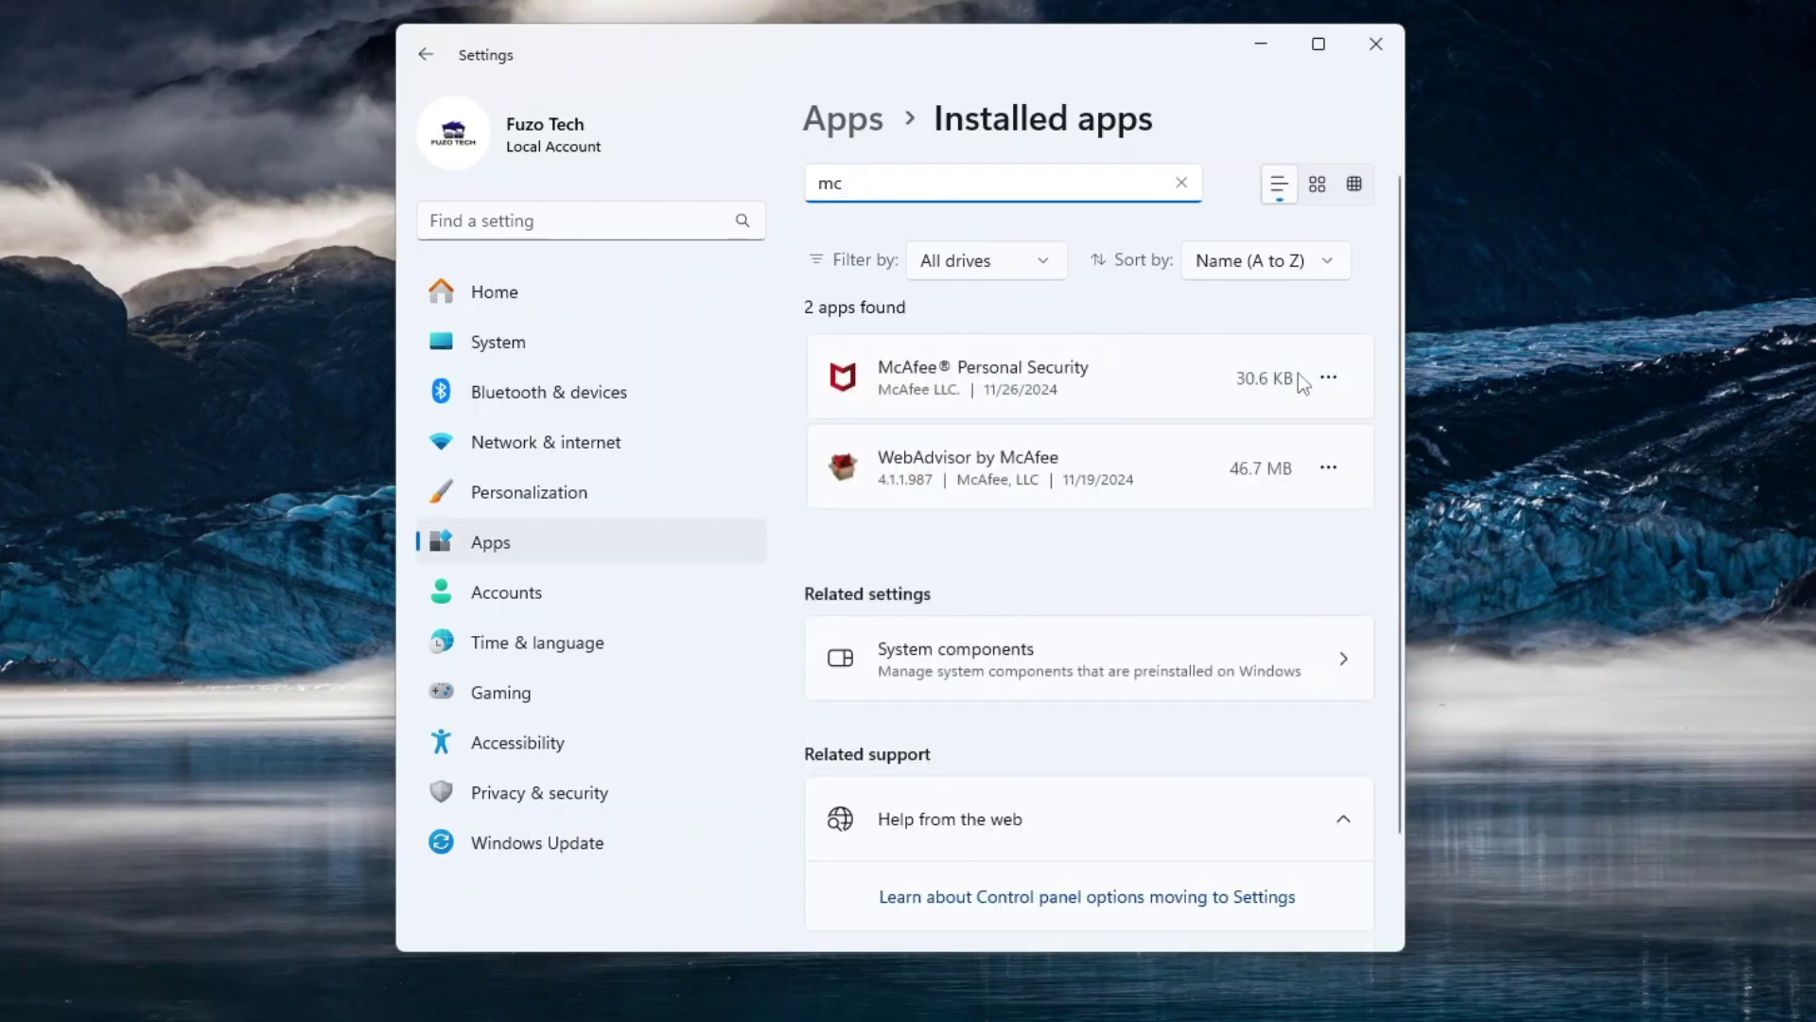
pyautogui.click(1329, 377)
pyautogui.click(1069, 519)
# Confirm the McAfee Personal Security uninstall, then search Windows for 'serv'.
pyautogui.click(1289, 520)
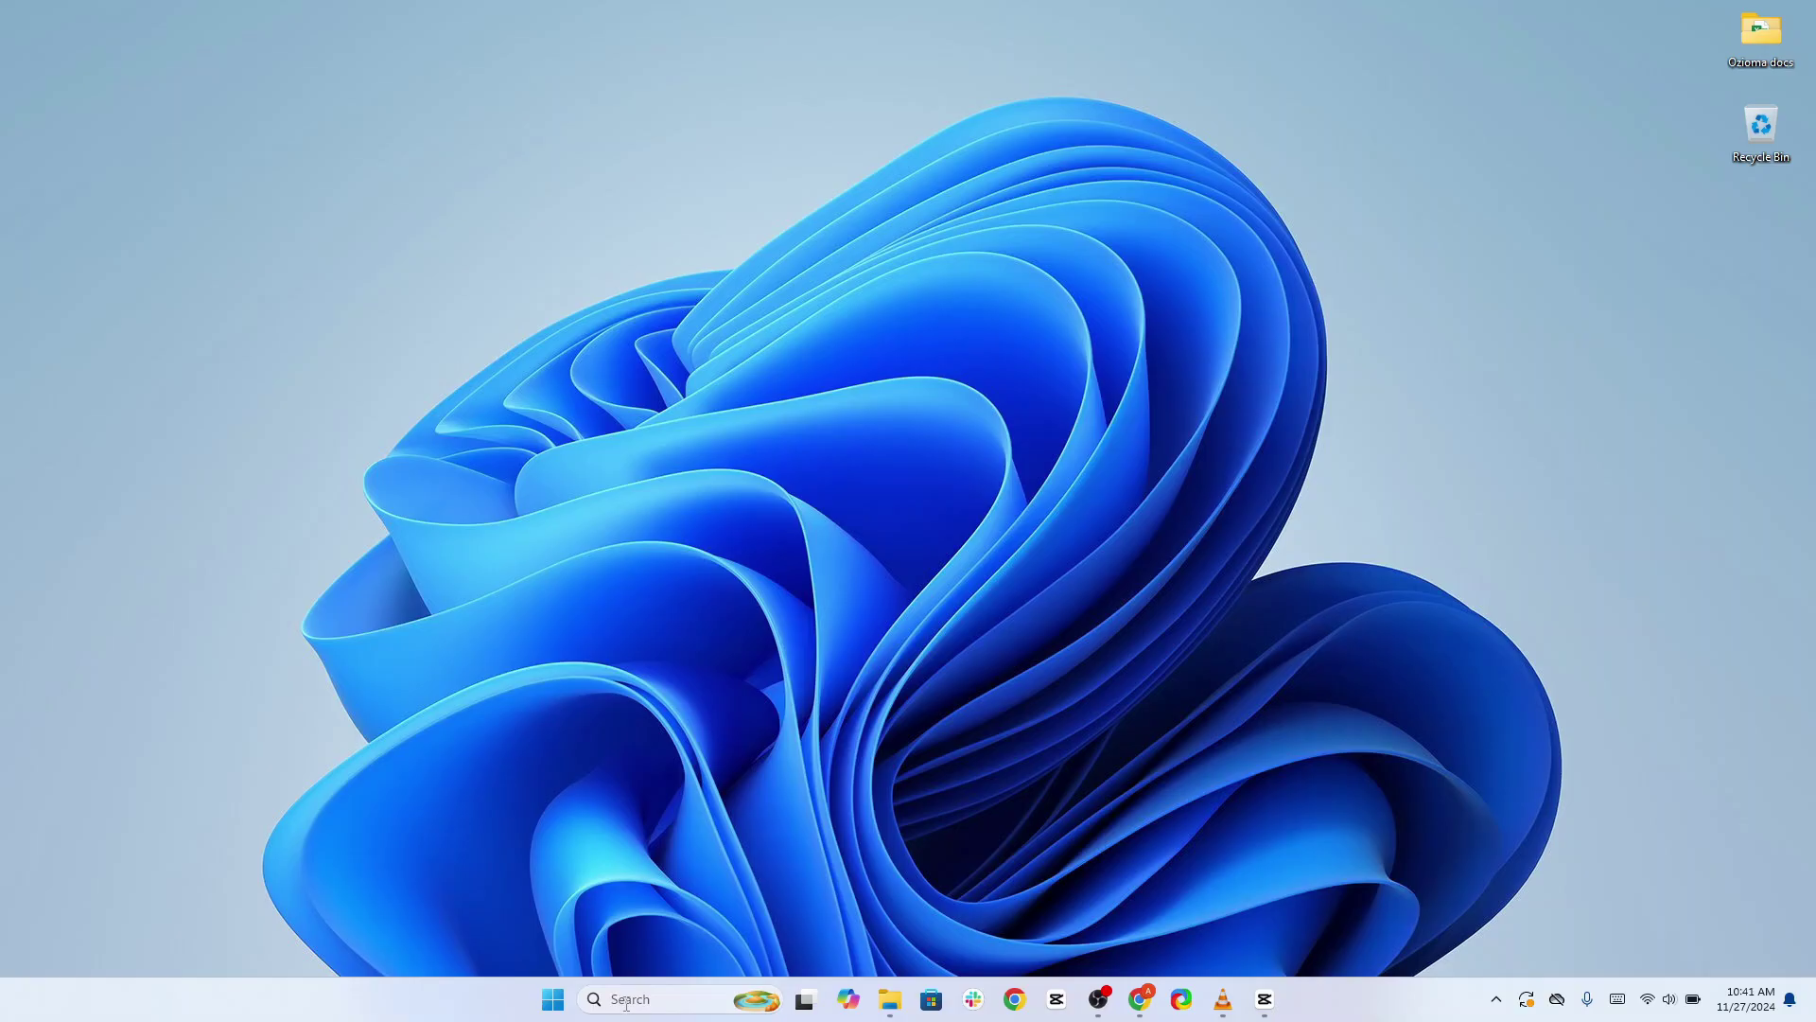
pyautogui.press('super+s')
pyautogui.write('serv')
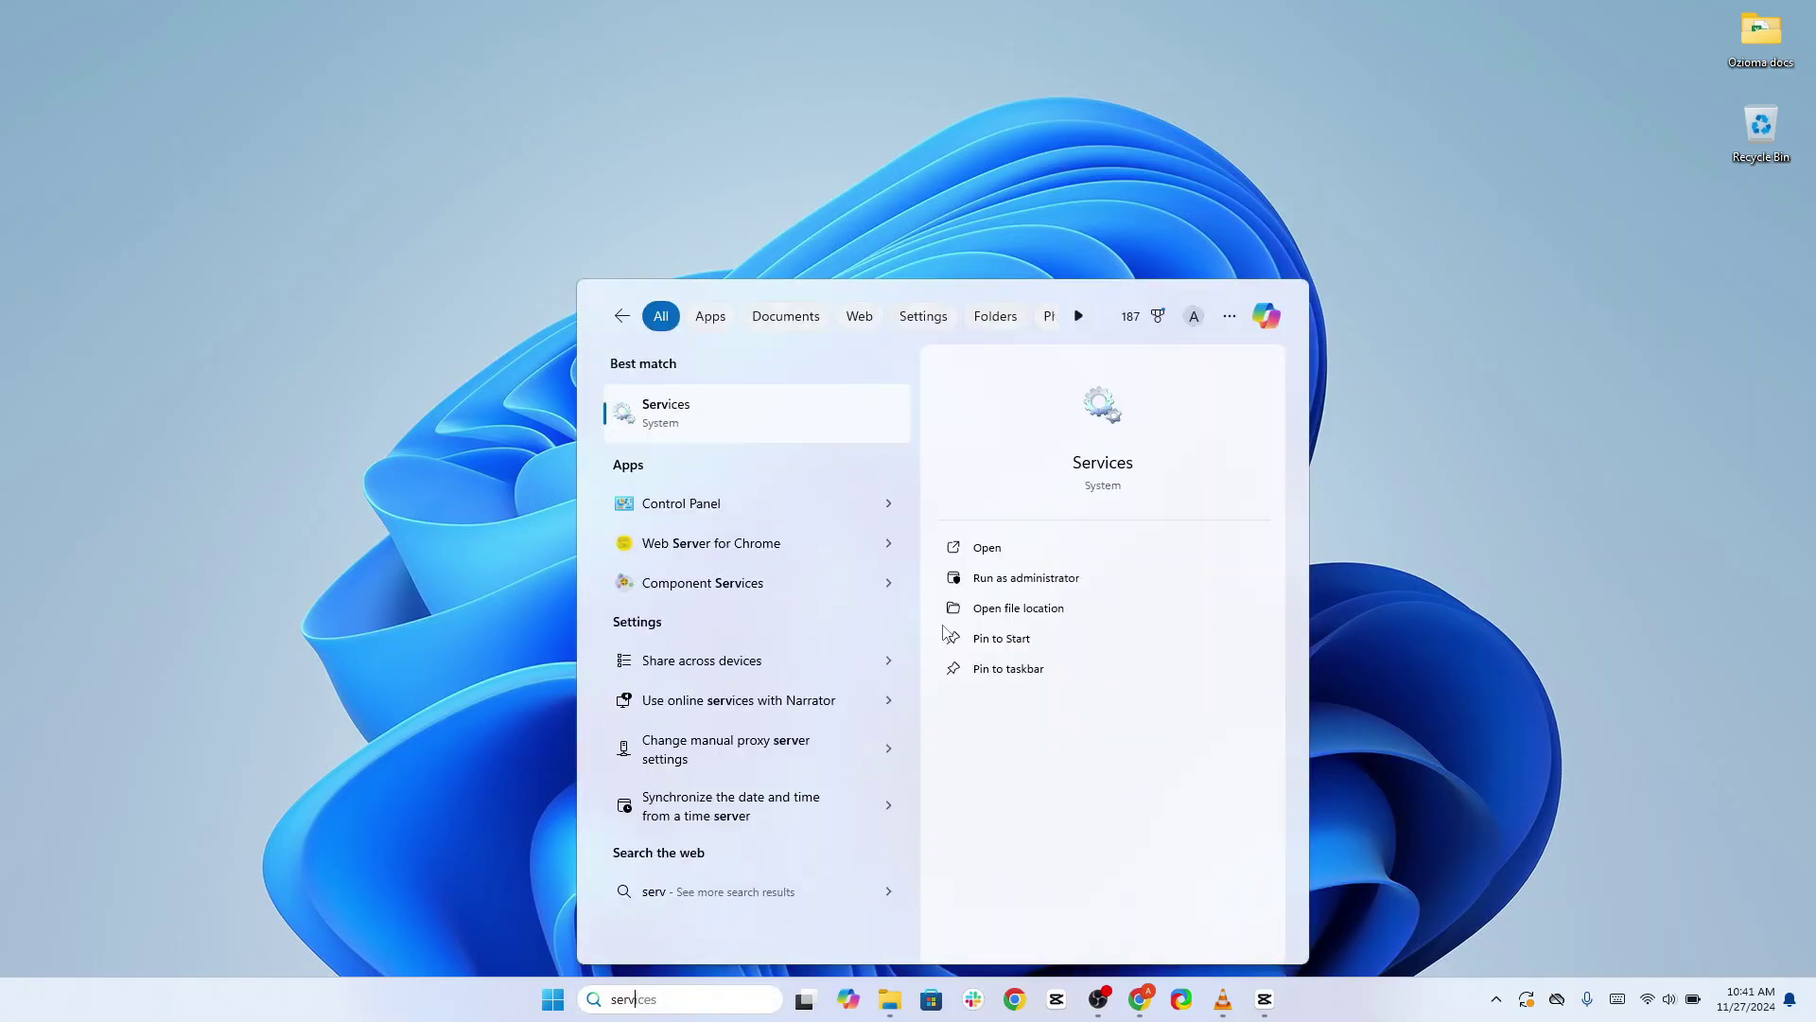
# Launch Services, centre its window, and select Connected User Experiences and Telemetry.
pyautogui.click(1147, 459)
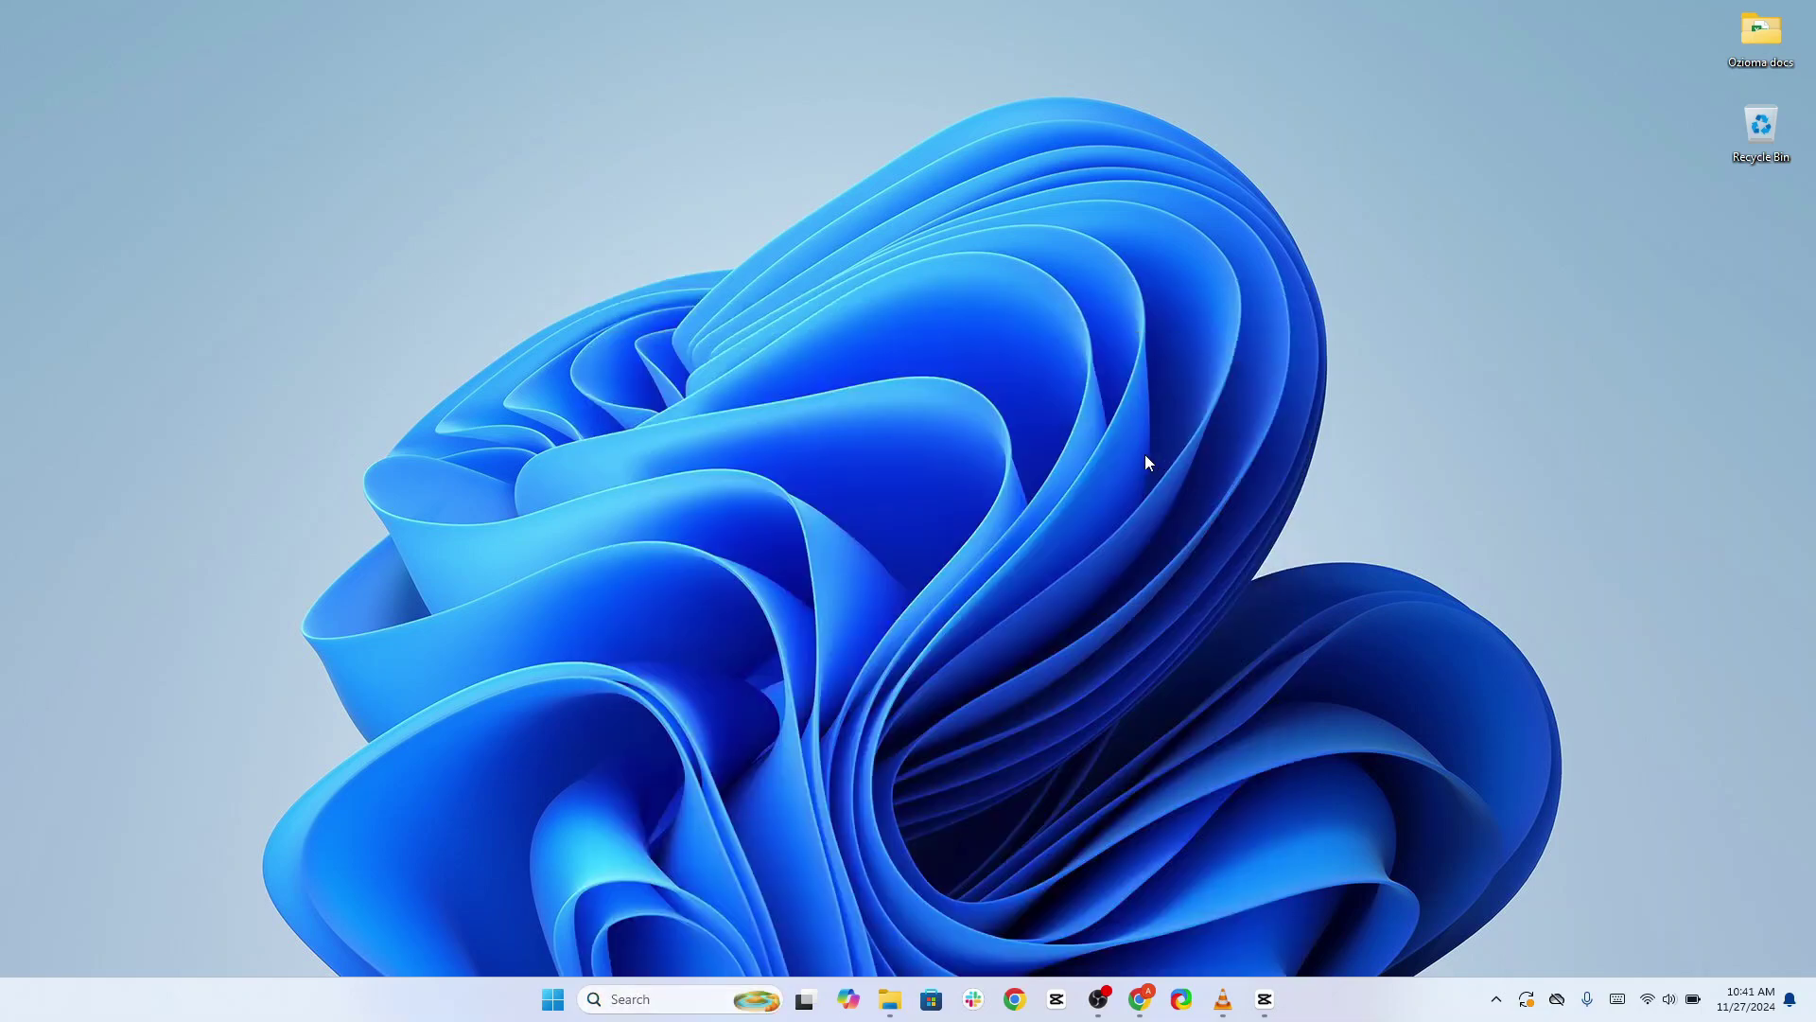
pyautogui.moveTo(616, 82); pyautogui.dragTo(958, 164)
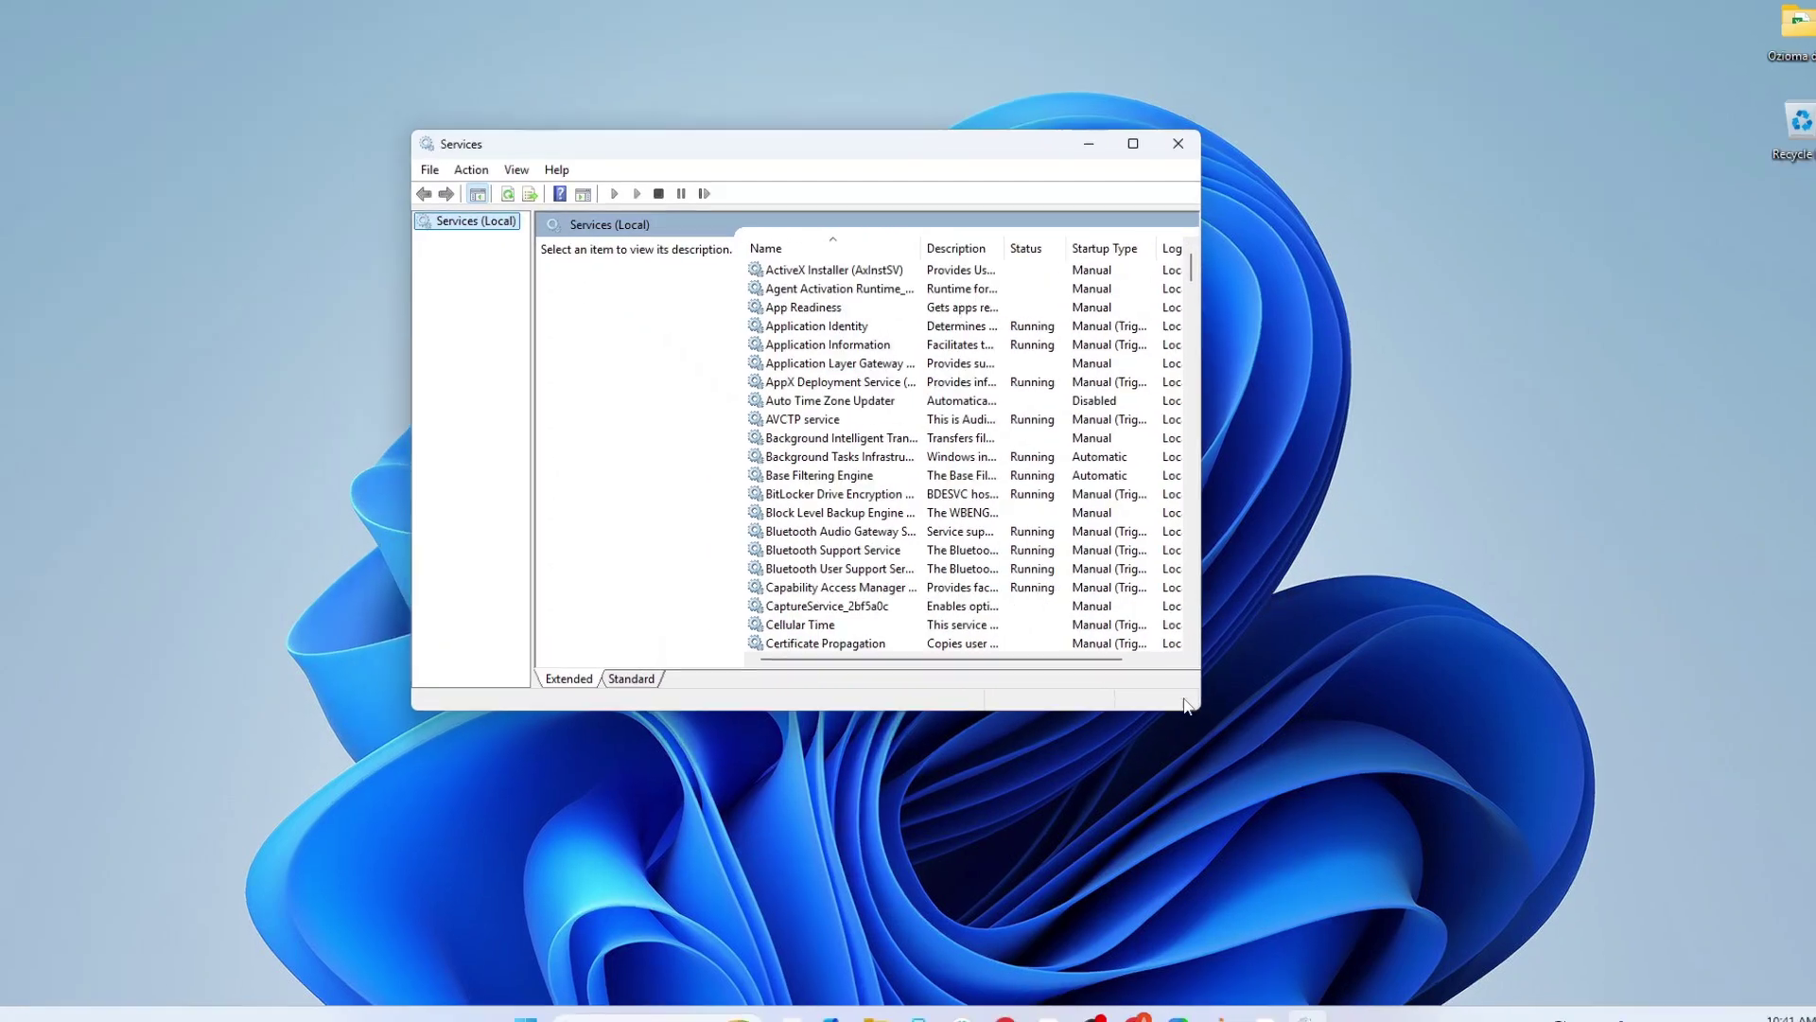
pyautogui.scroll(-4, 840, 572)
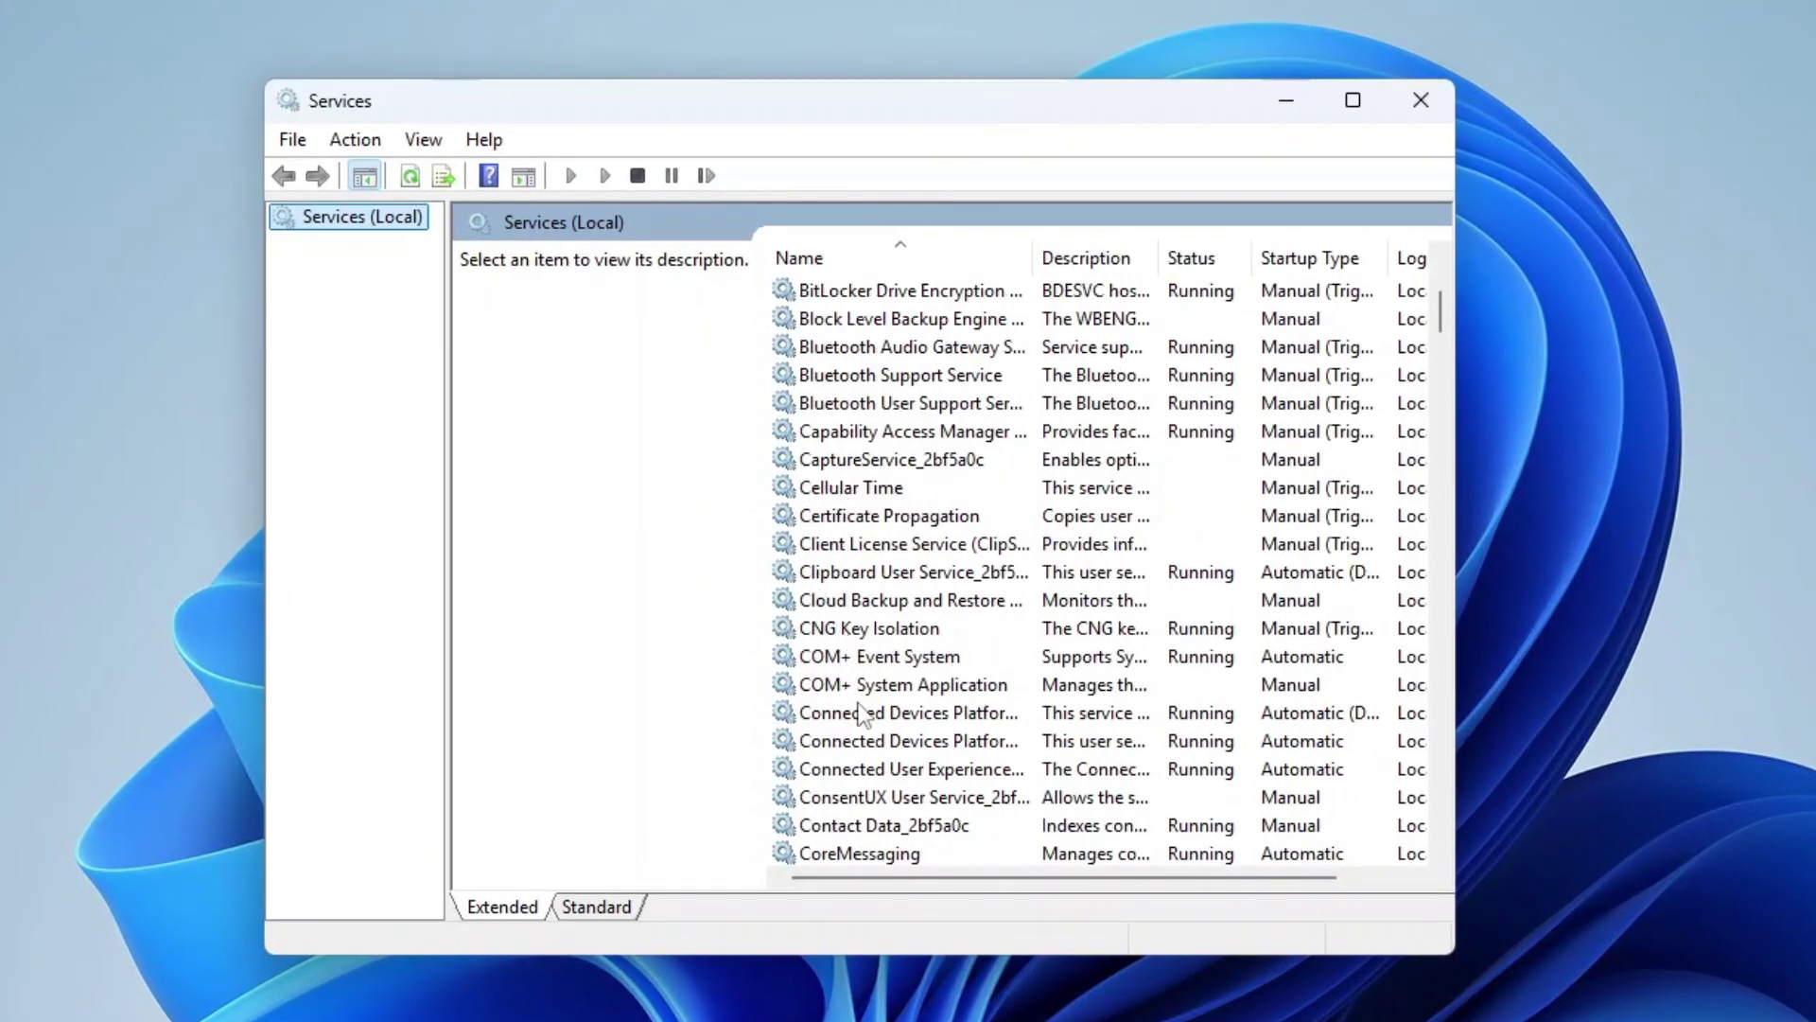
pyautogui.click(909, 769)
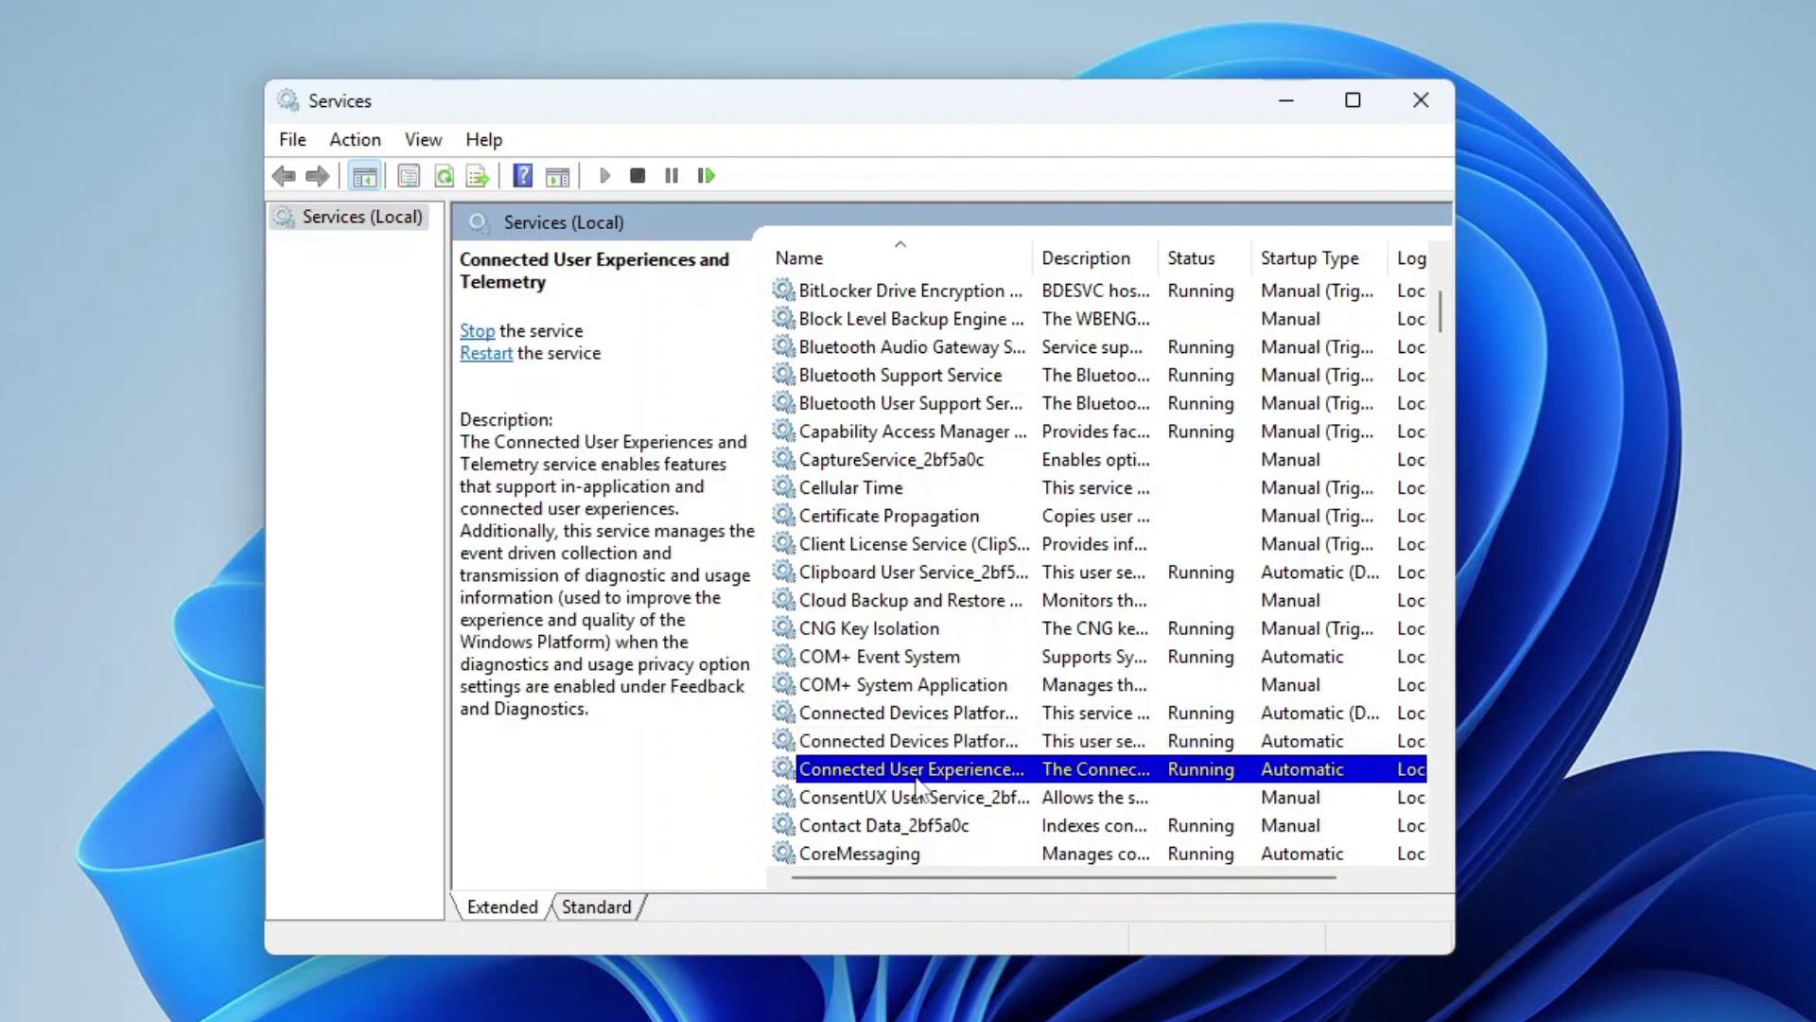
# Stop Connected User Experiences and Telemetry, set its startup type to Disabled, and apply.
pyautogui.doubleClick(912, 769)
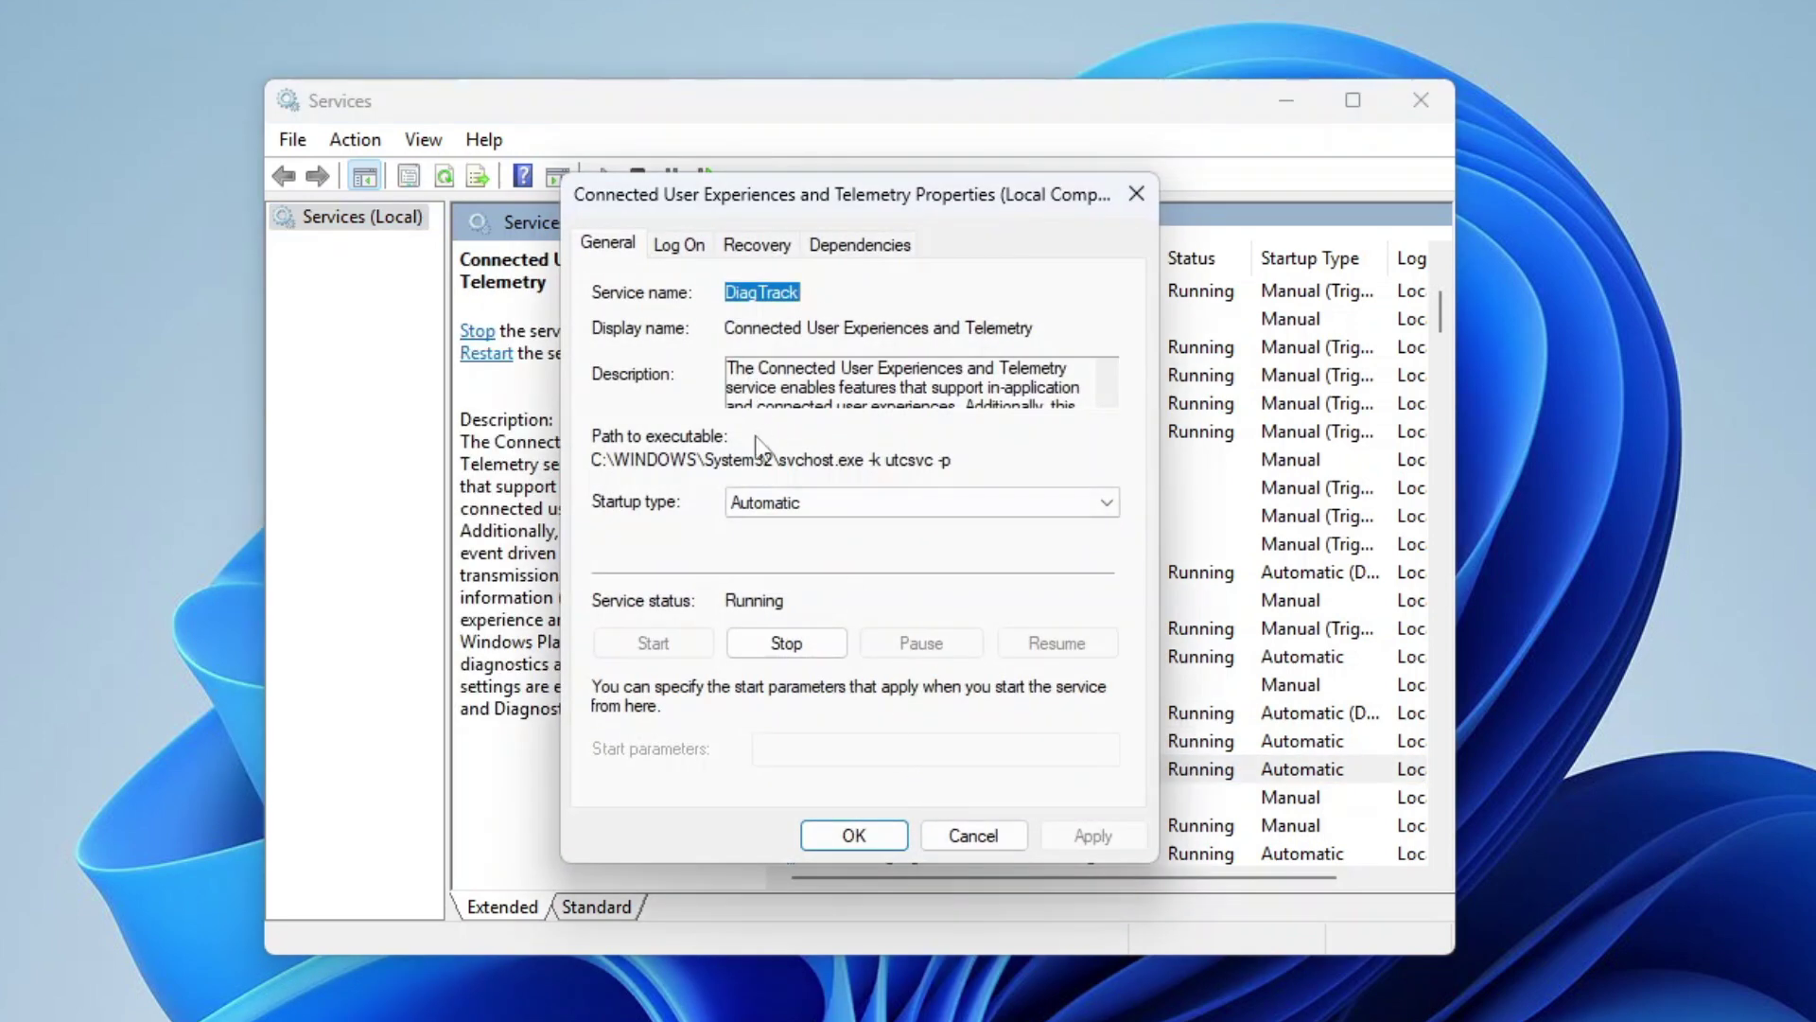
pyautogui.click(884, 511)
pyautogui.click(833, 583)
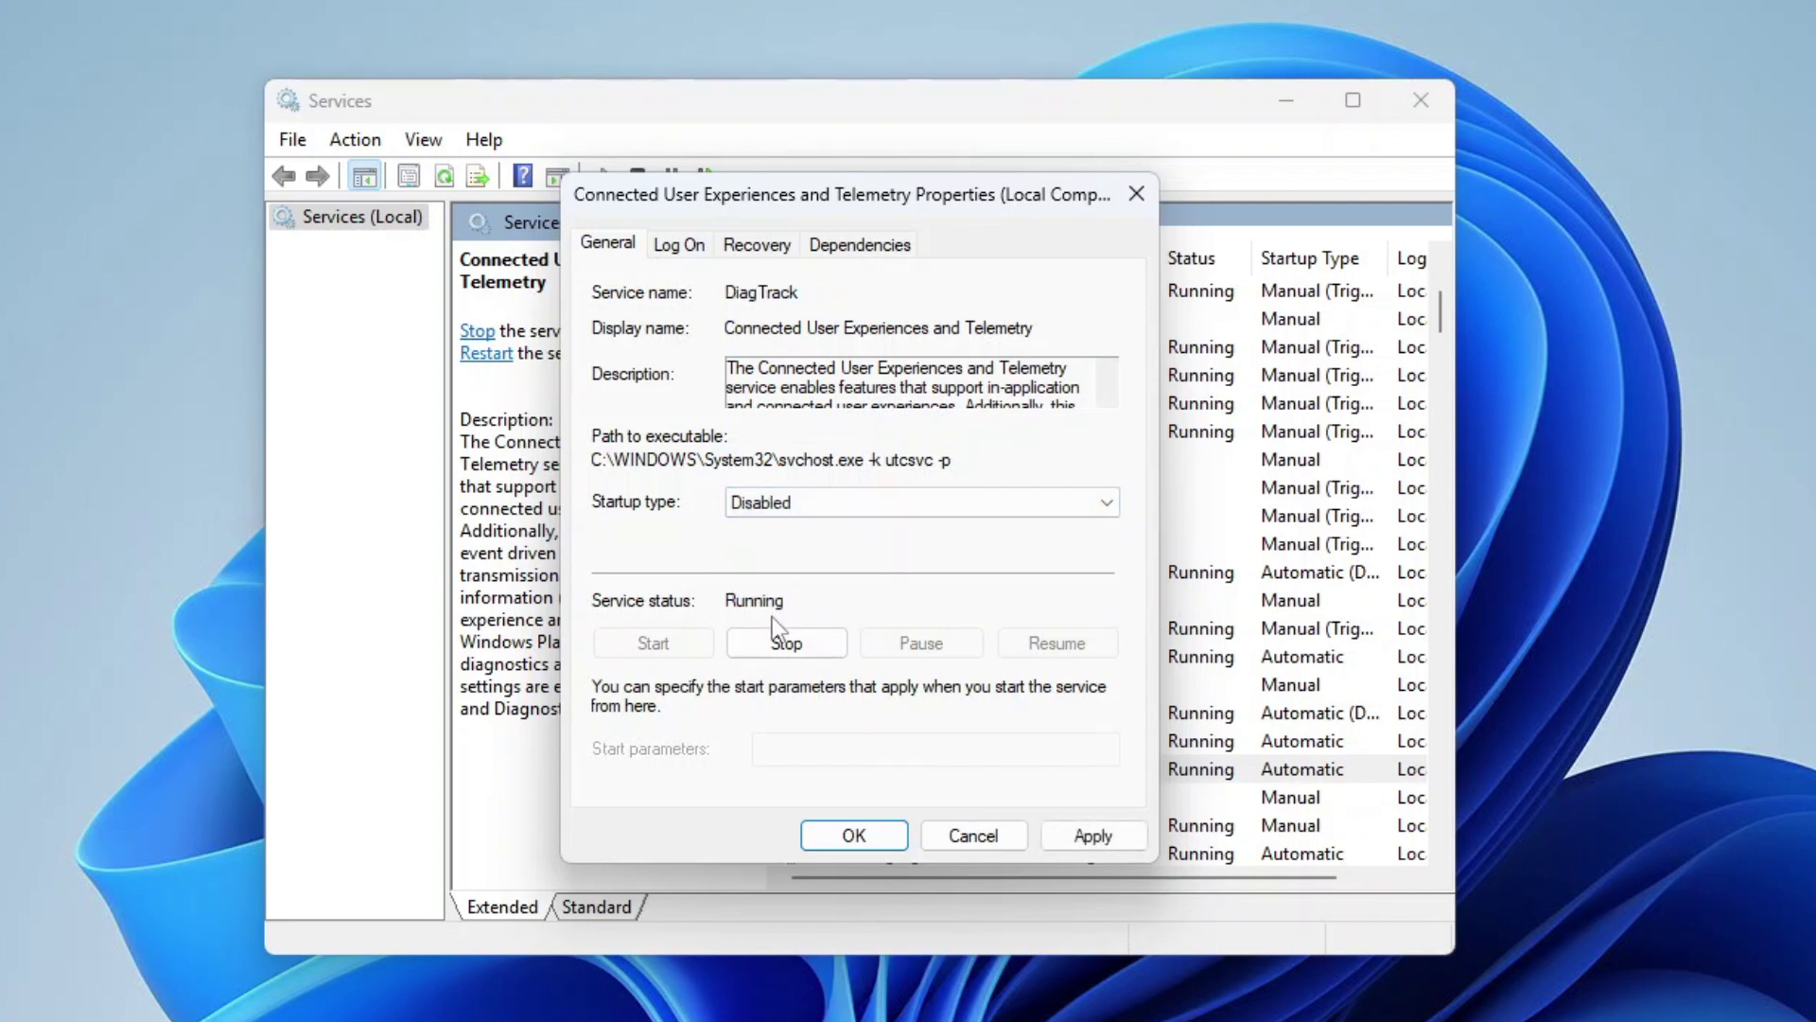
pyautogui.click(788, 647)
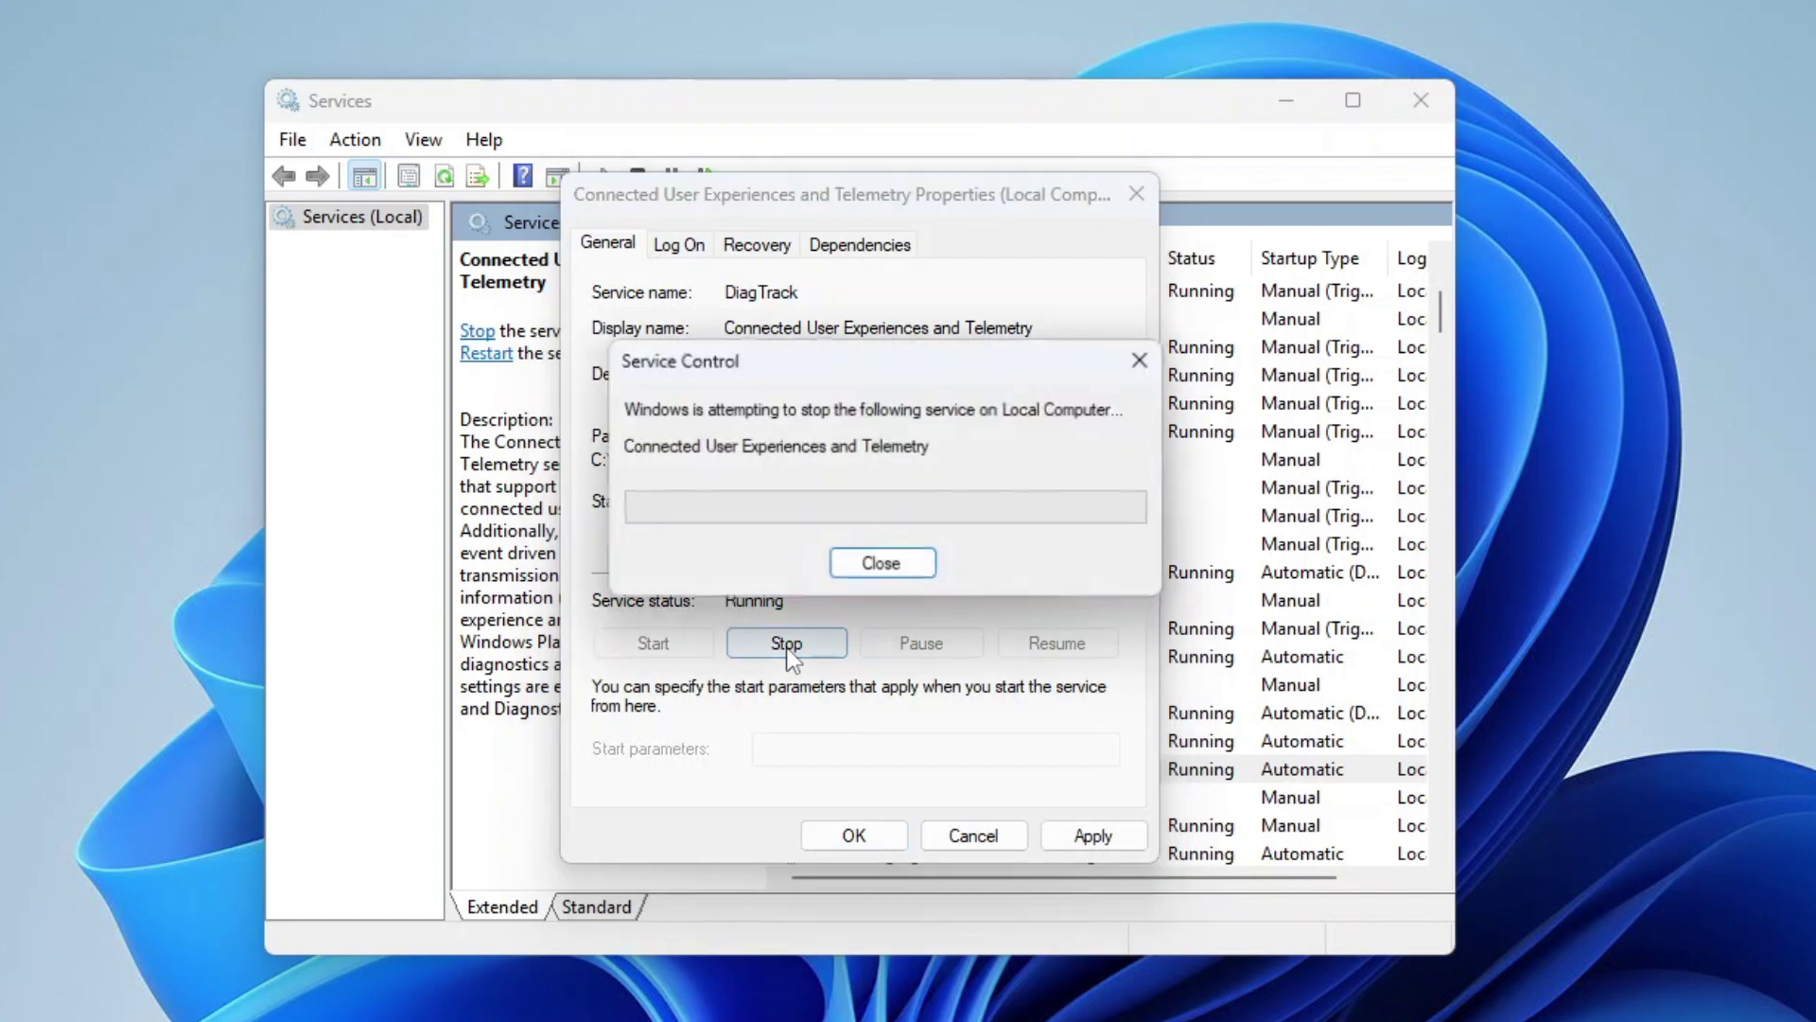
pyautogui.click(899, 566)
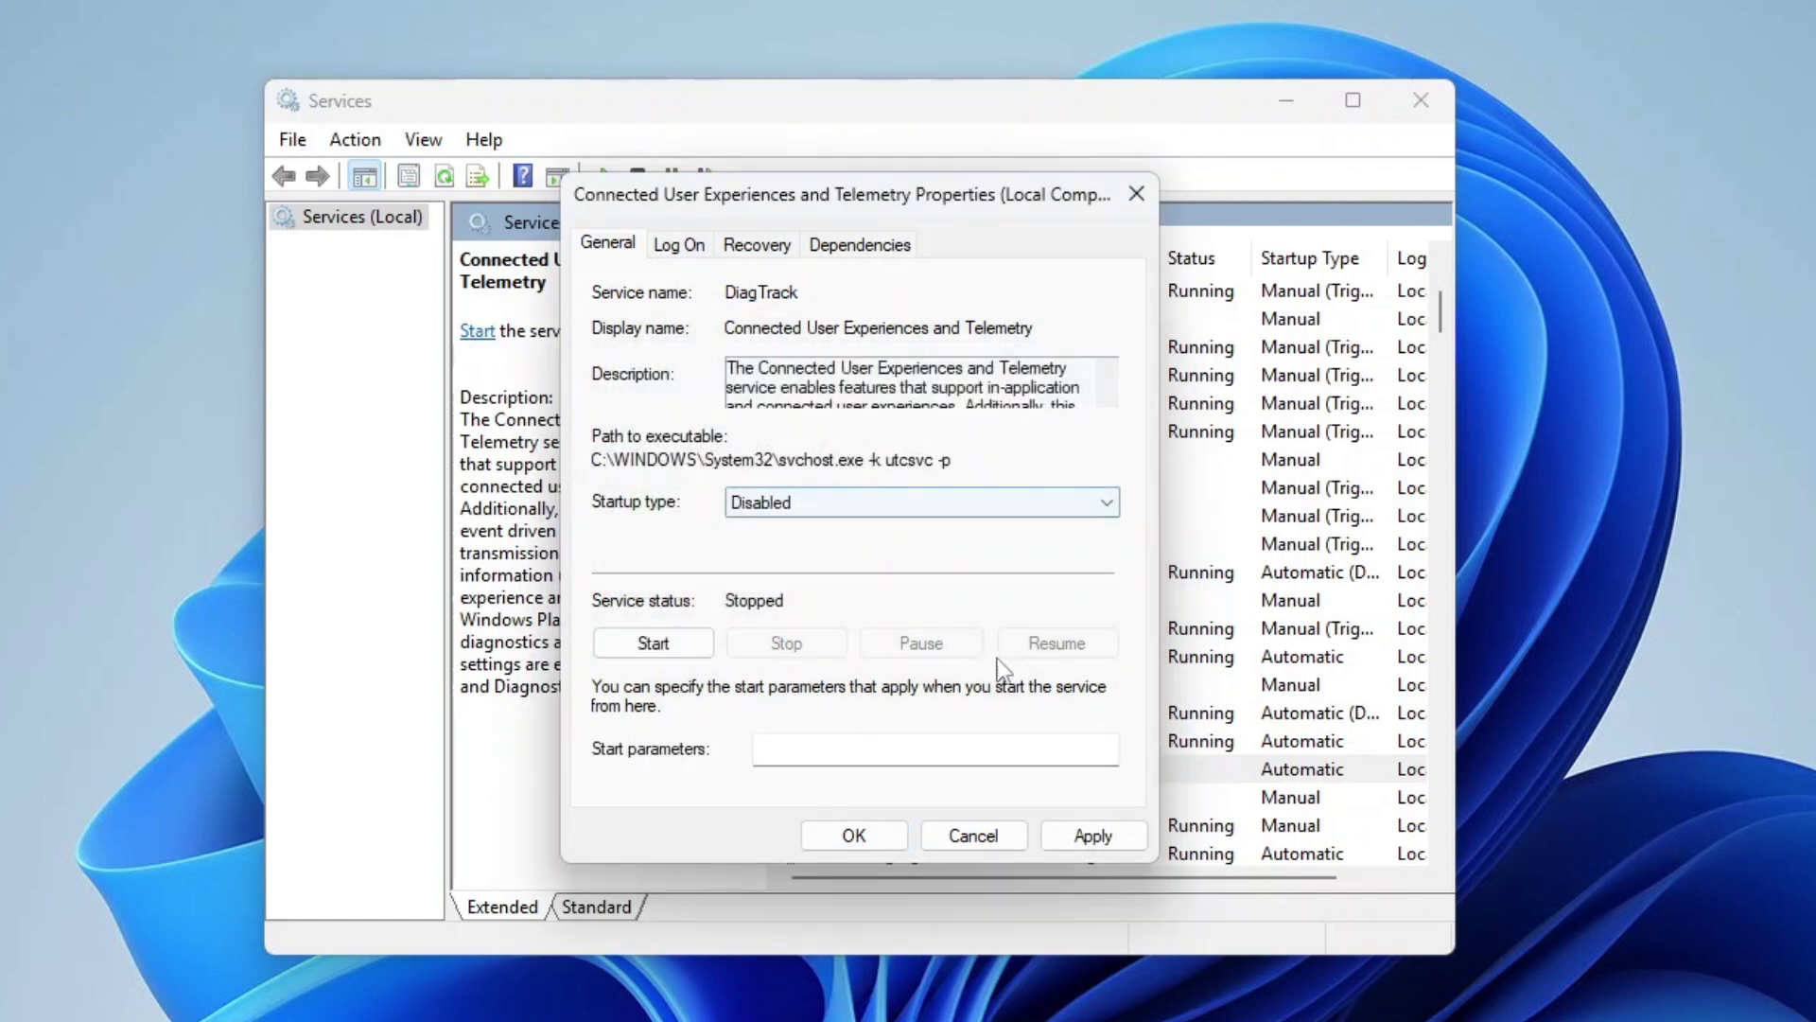
pyautogui.click(1094, 838)
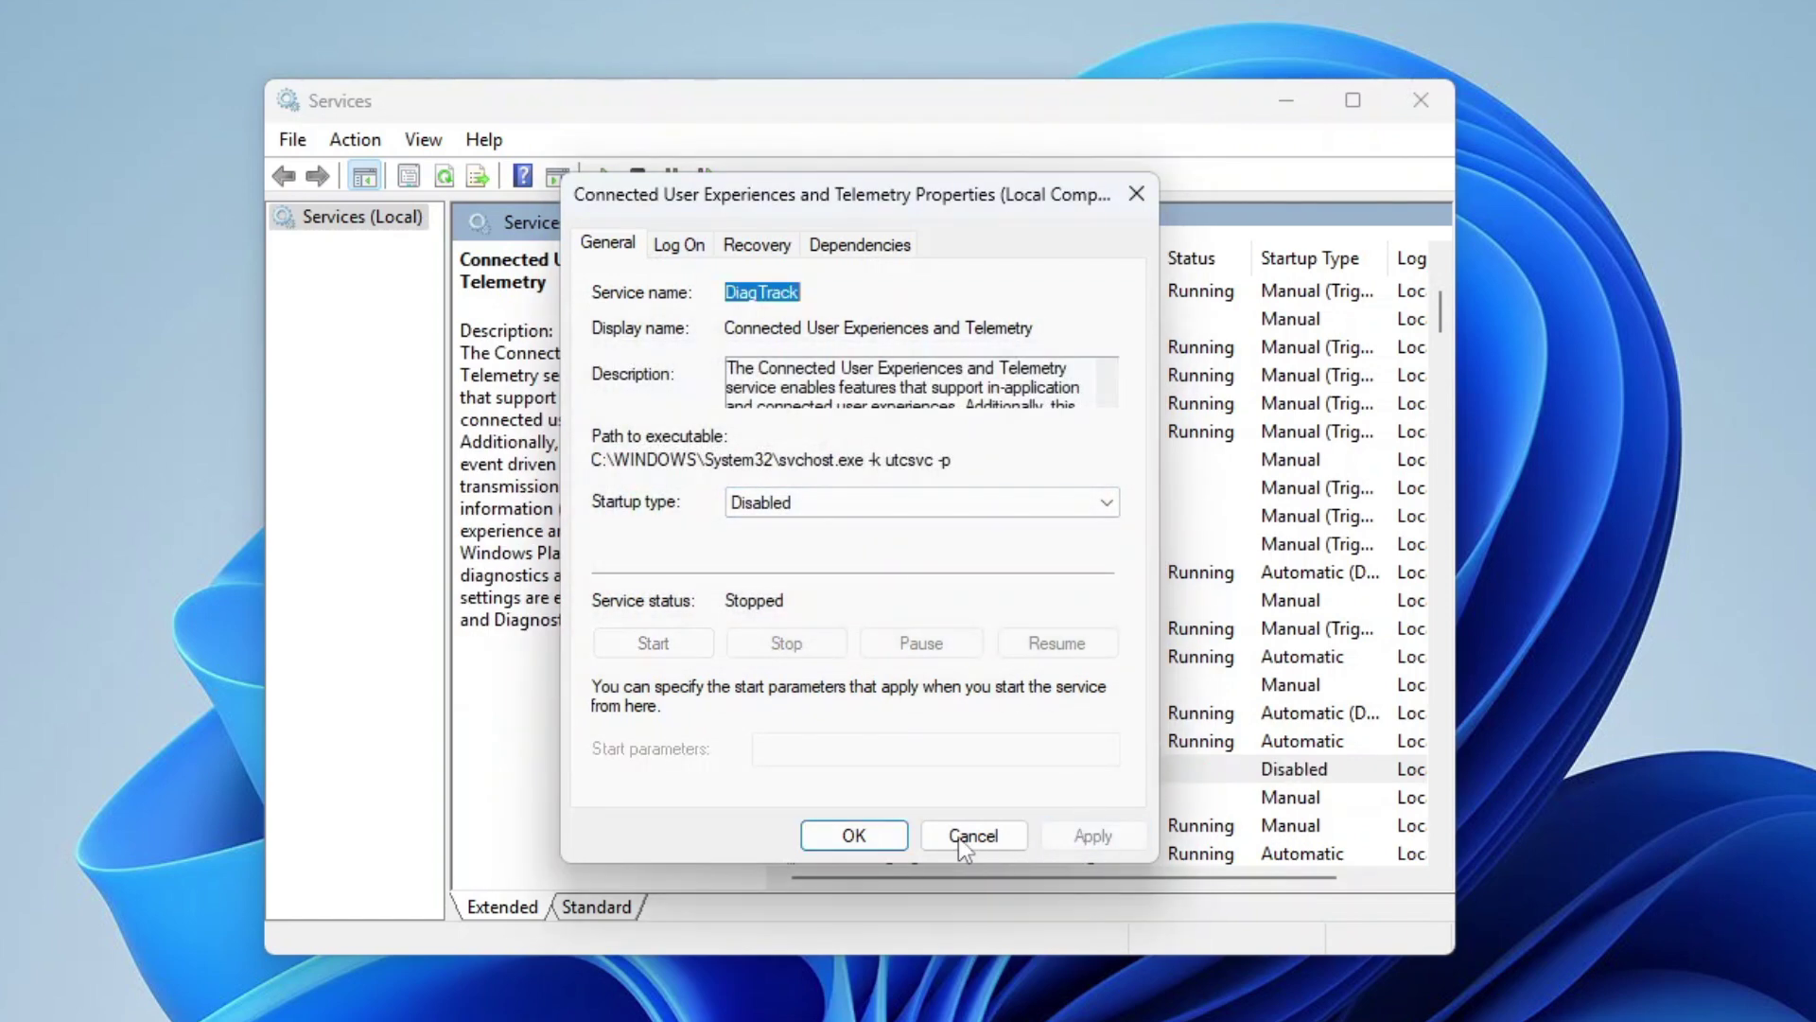
pyautogui.click(859, 839)
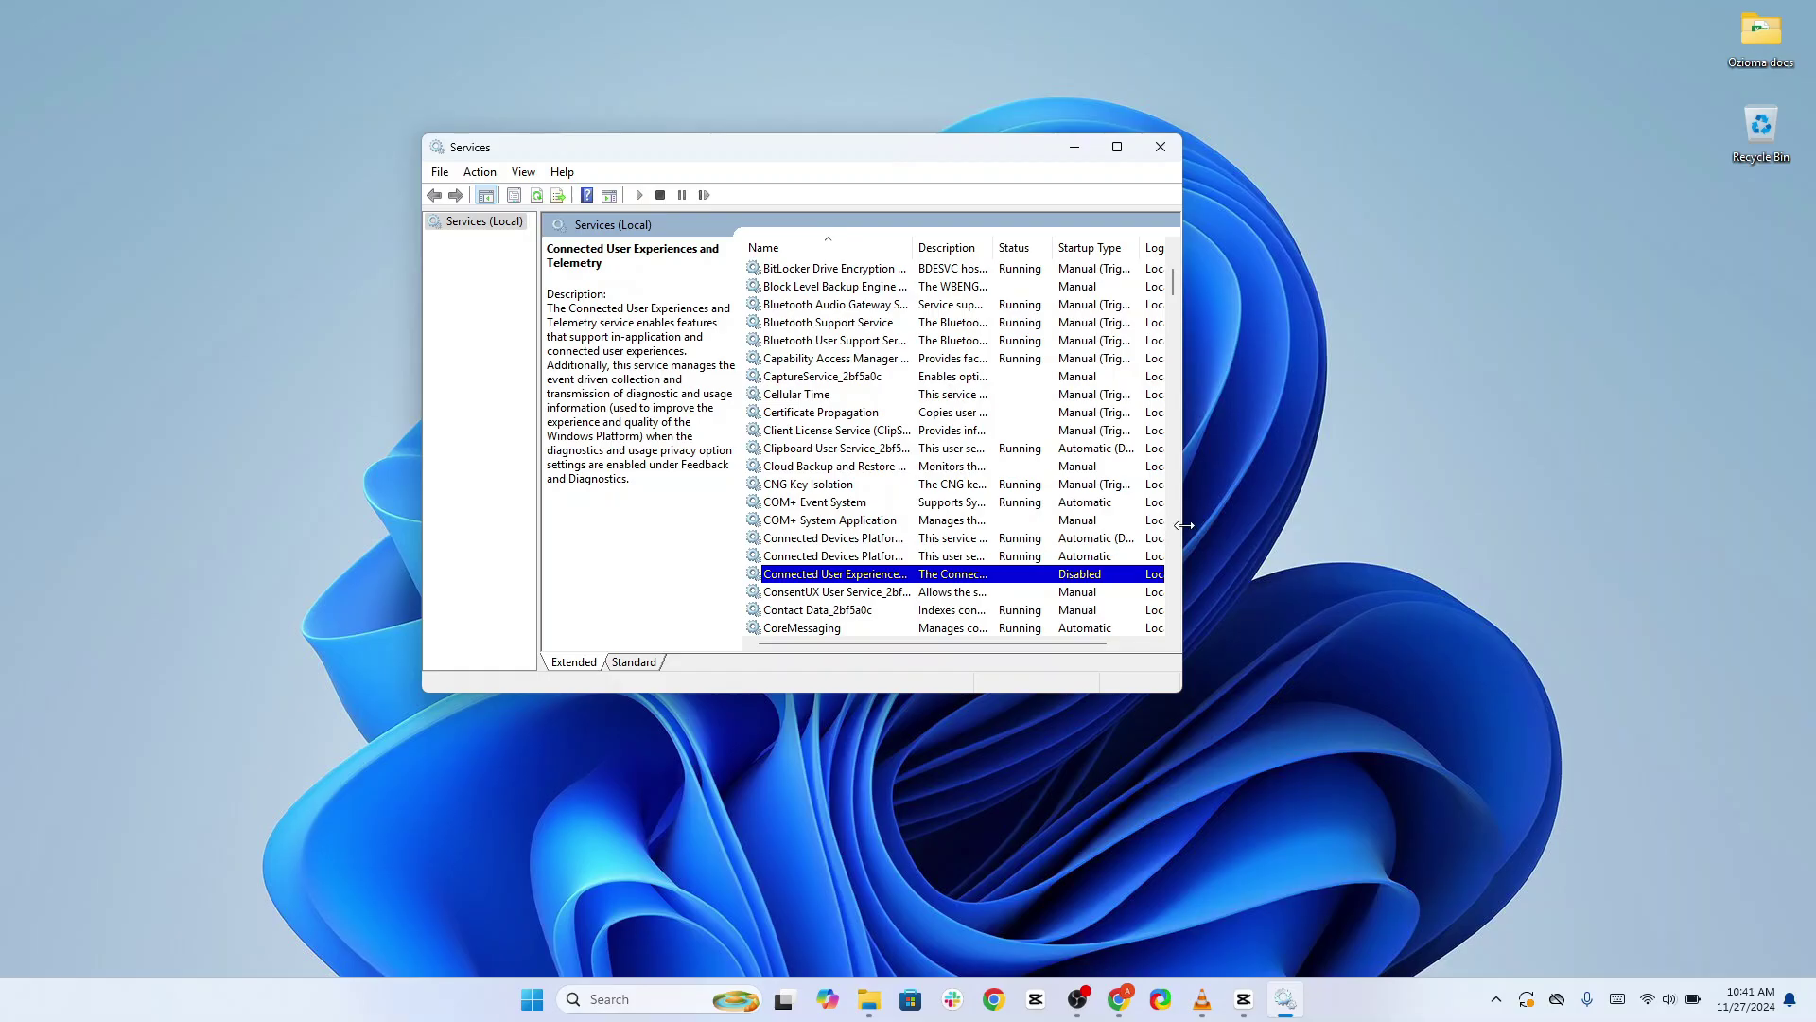
# Widen the Services window and its Name column, then minimize Services.
pyautogui.moveTo(1185, 525); pyautogui.dragTo(1341, 525)
pyautogui.moveTo(908, 247); pyautogui.dragTo(1001, 247)
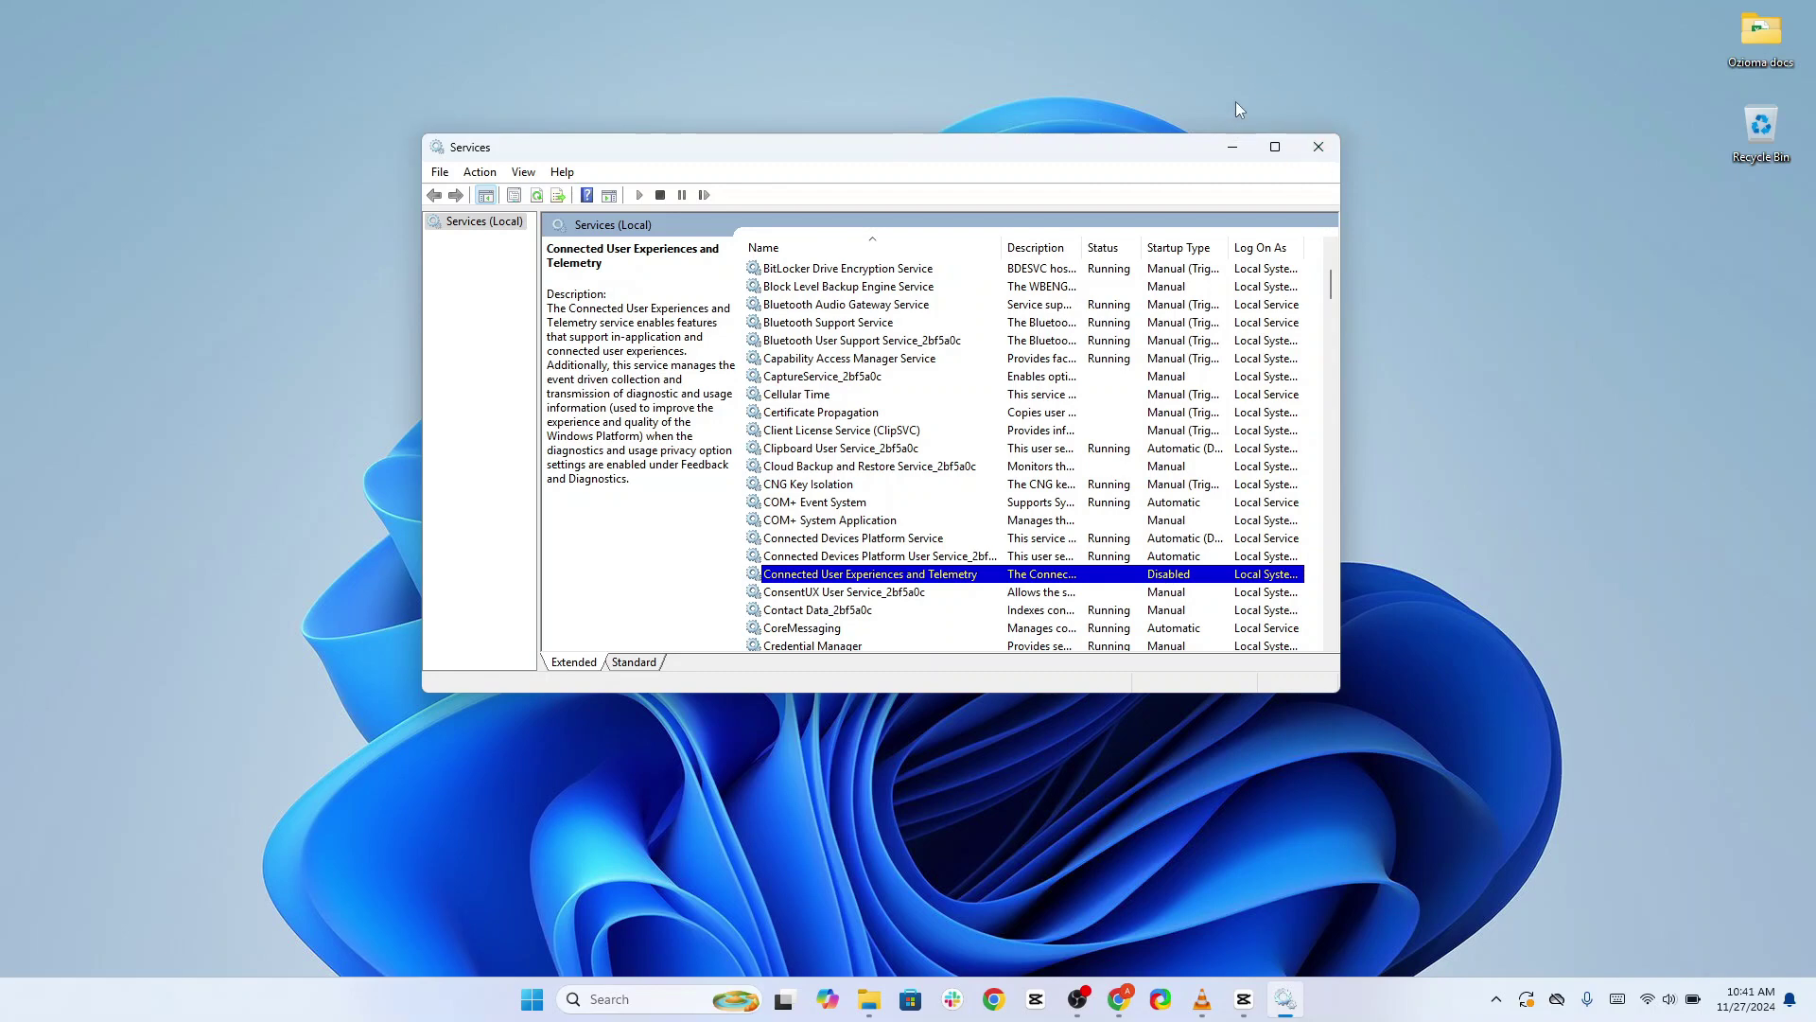
pyautogui.click(1233, 149)
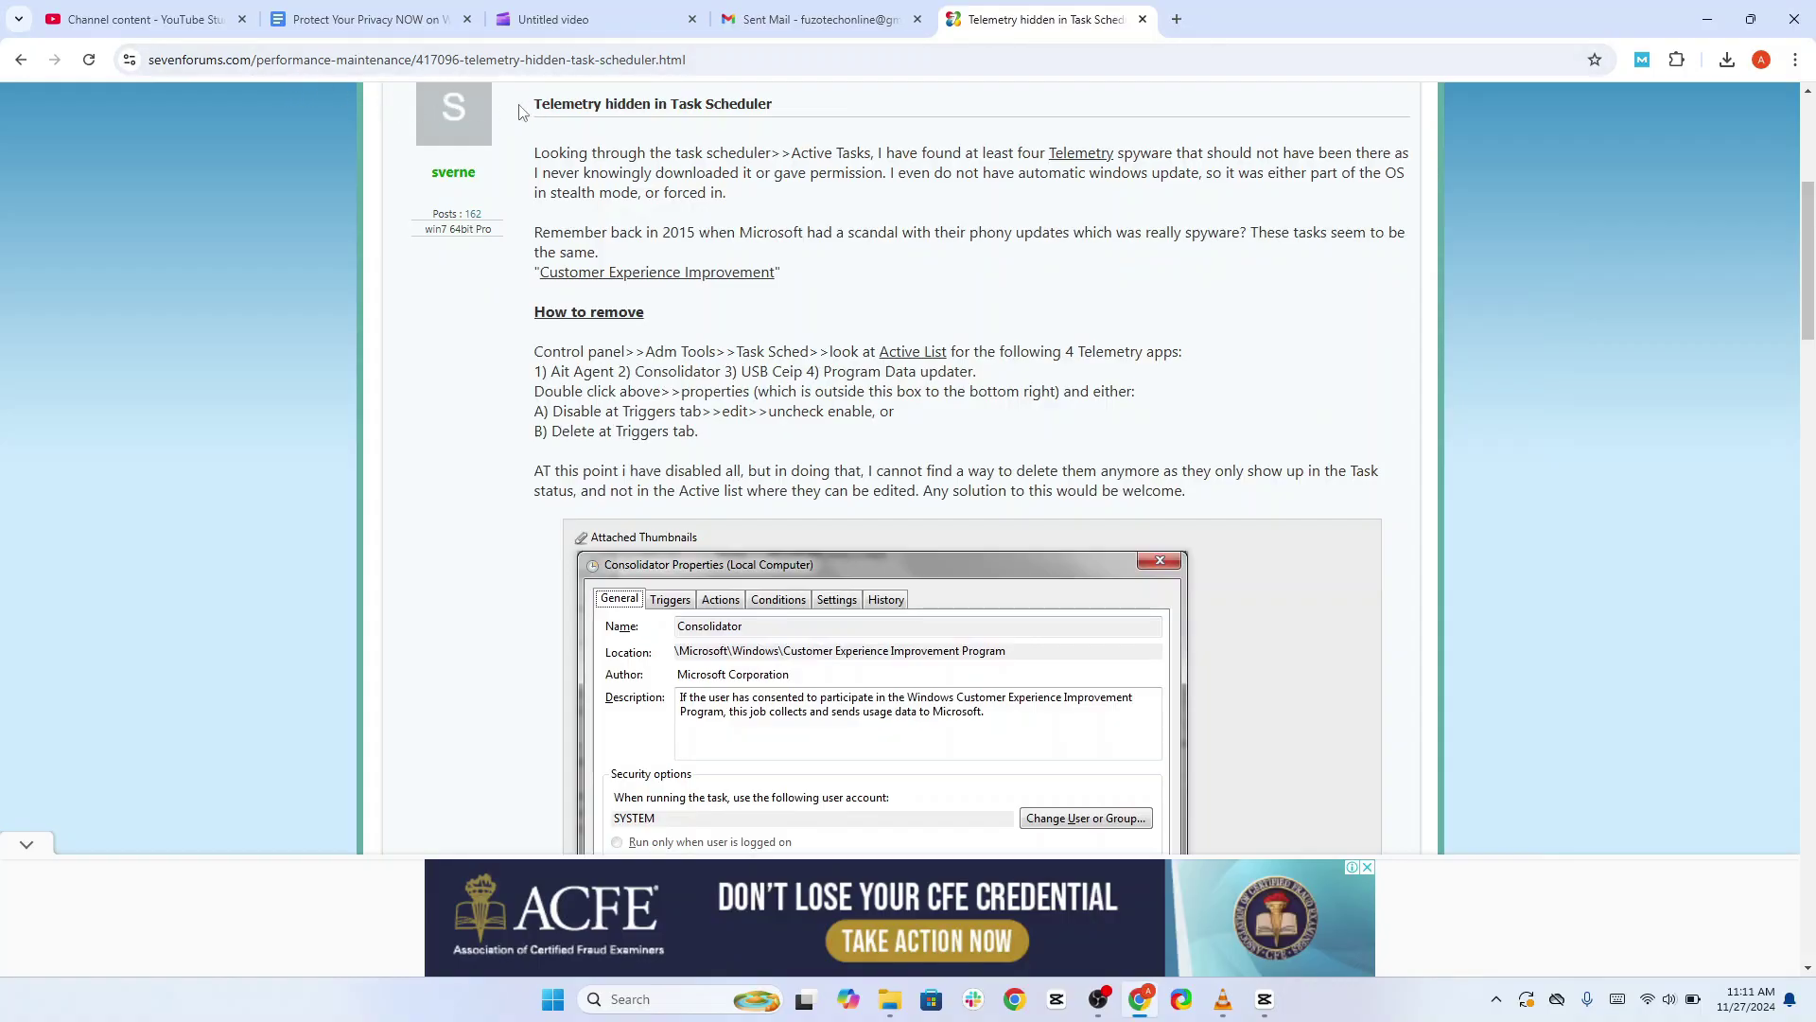
# Highlight the 'Telemetry hidden in Task Scheduler' post title and search Windows for 'task'.
pyautogui.moveTo(518, 111); pyautogui.dragTo(812, 119)
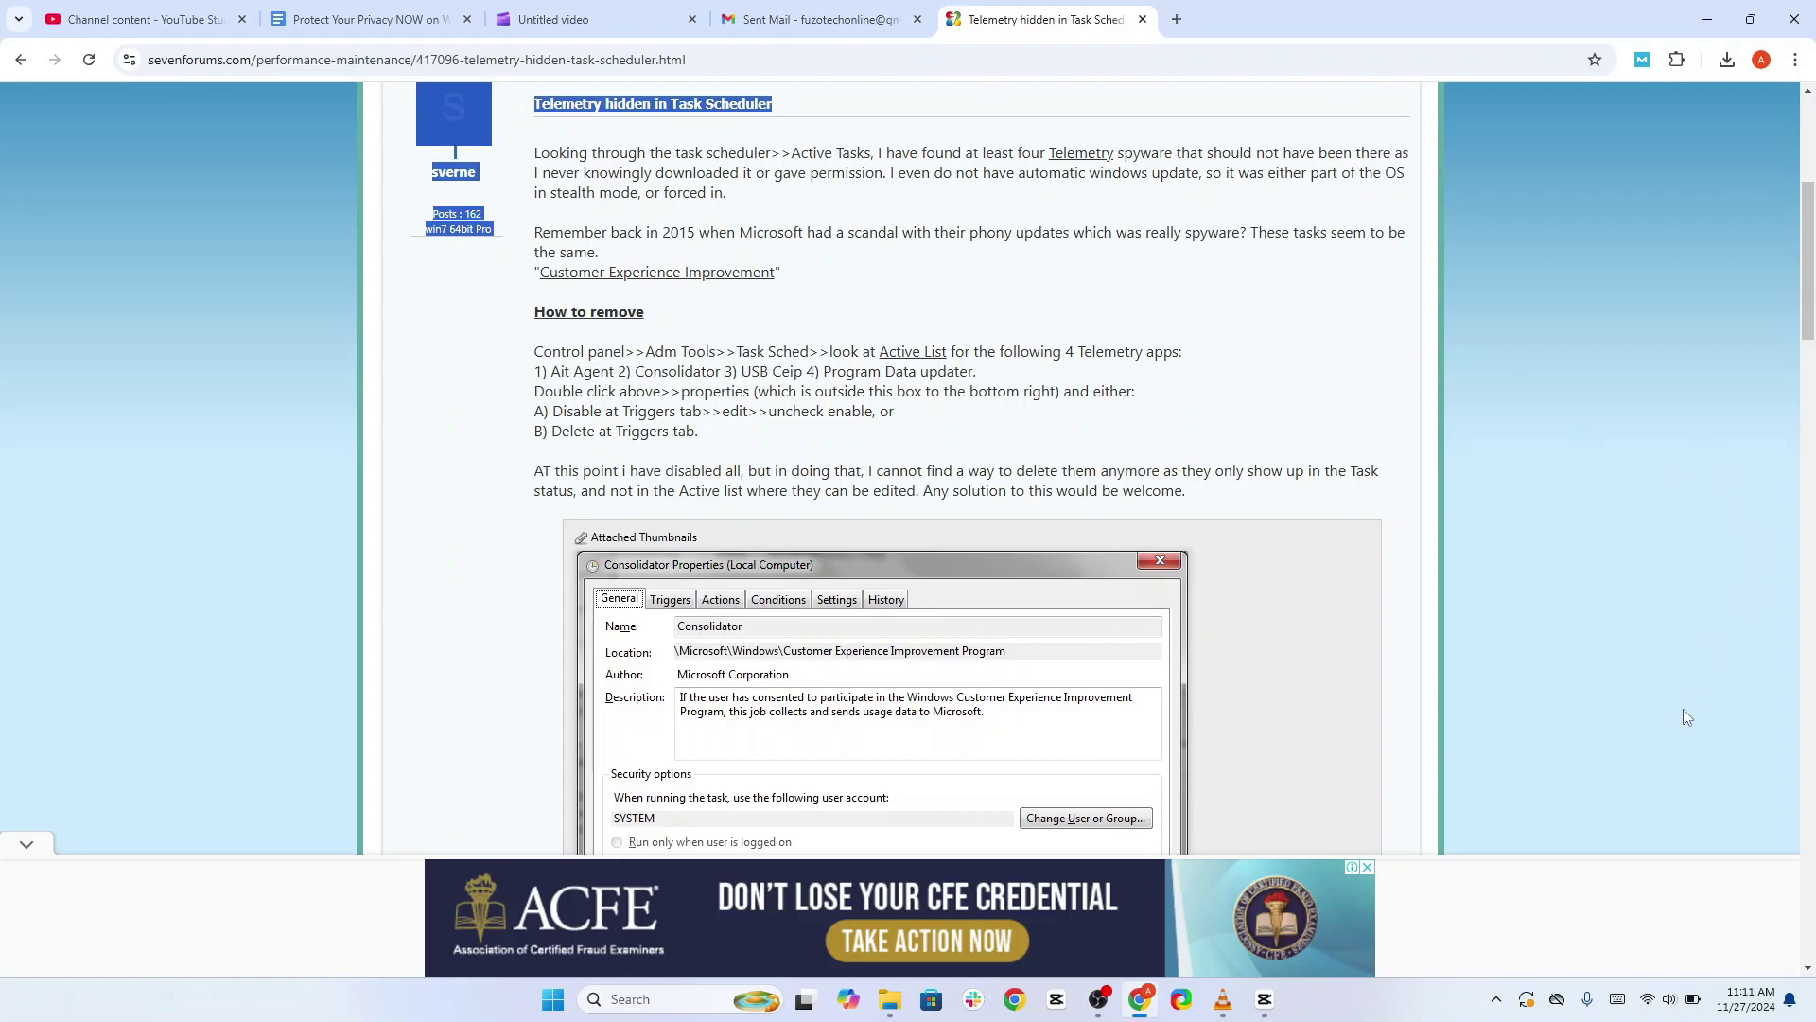
pyautogui.click(683, 1001)
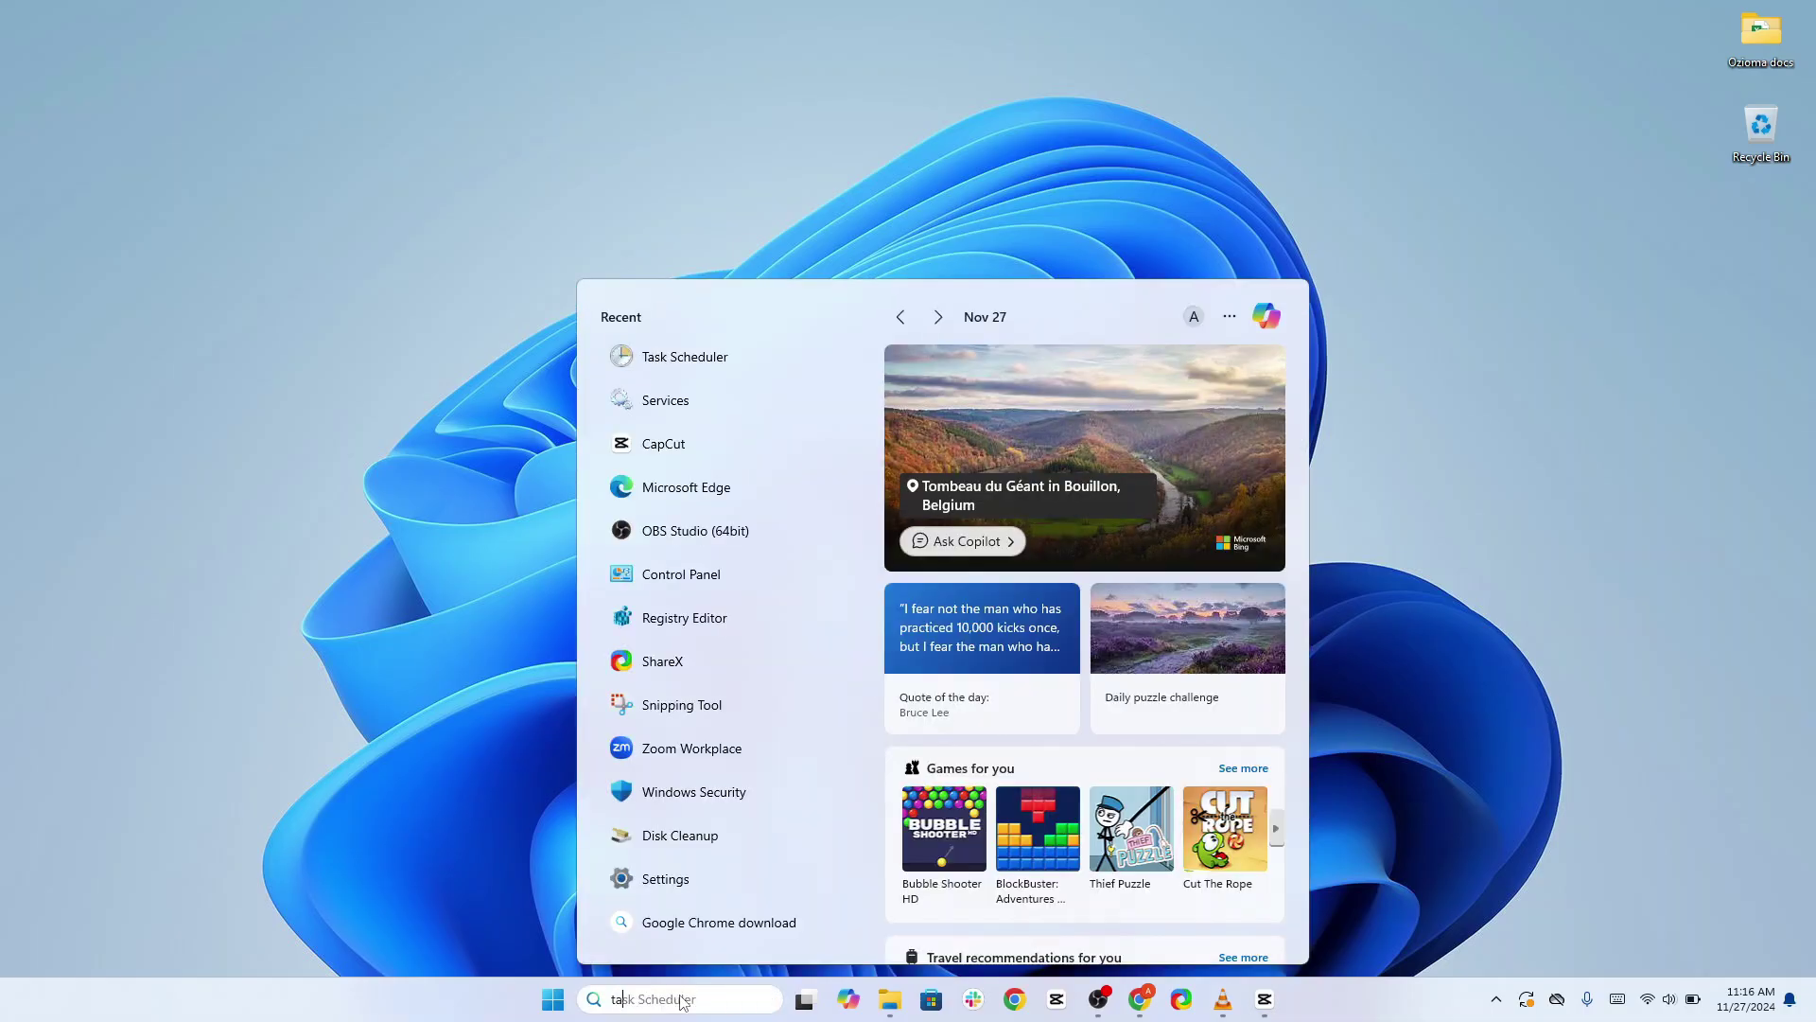
pyautogui.write('task')
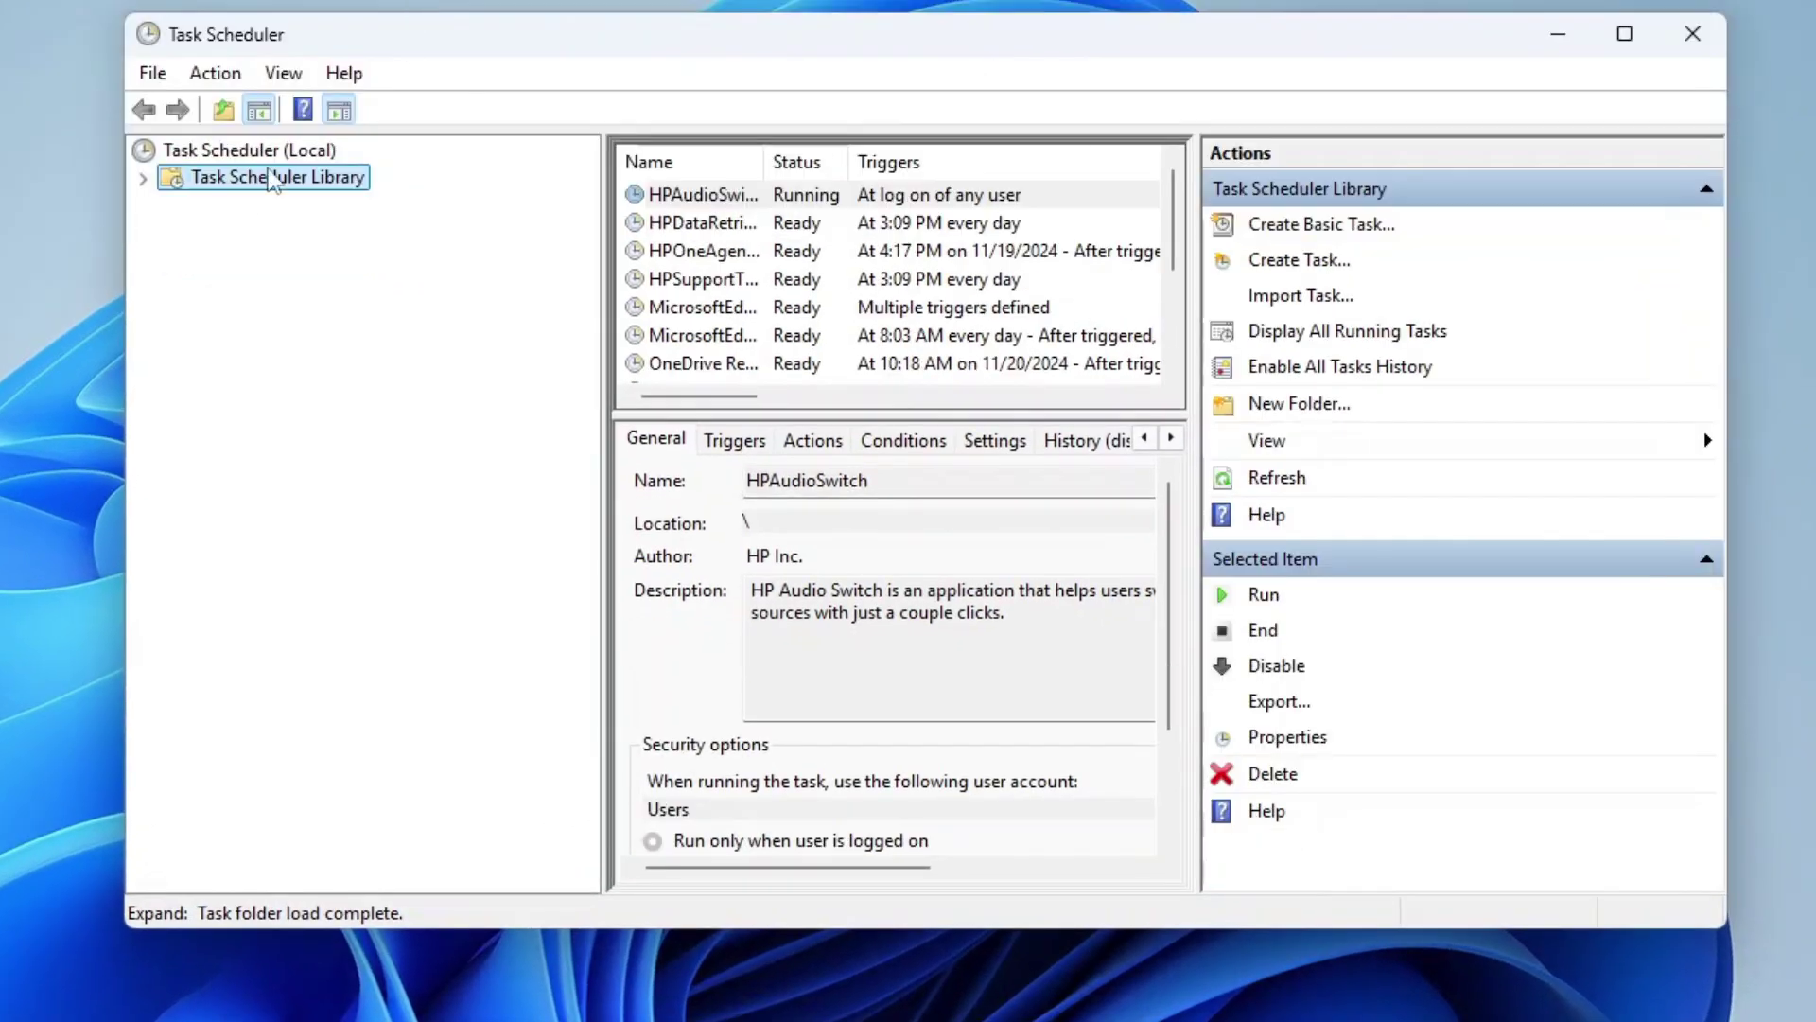
# Expand Task Scheduler Library > Microsoft > Windows and open the Customer Experience Improvement Program folder.
pyautogui.click(144, 179)
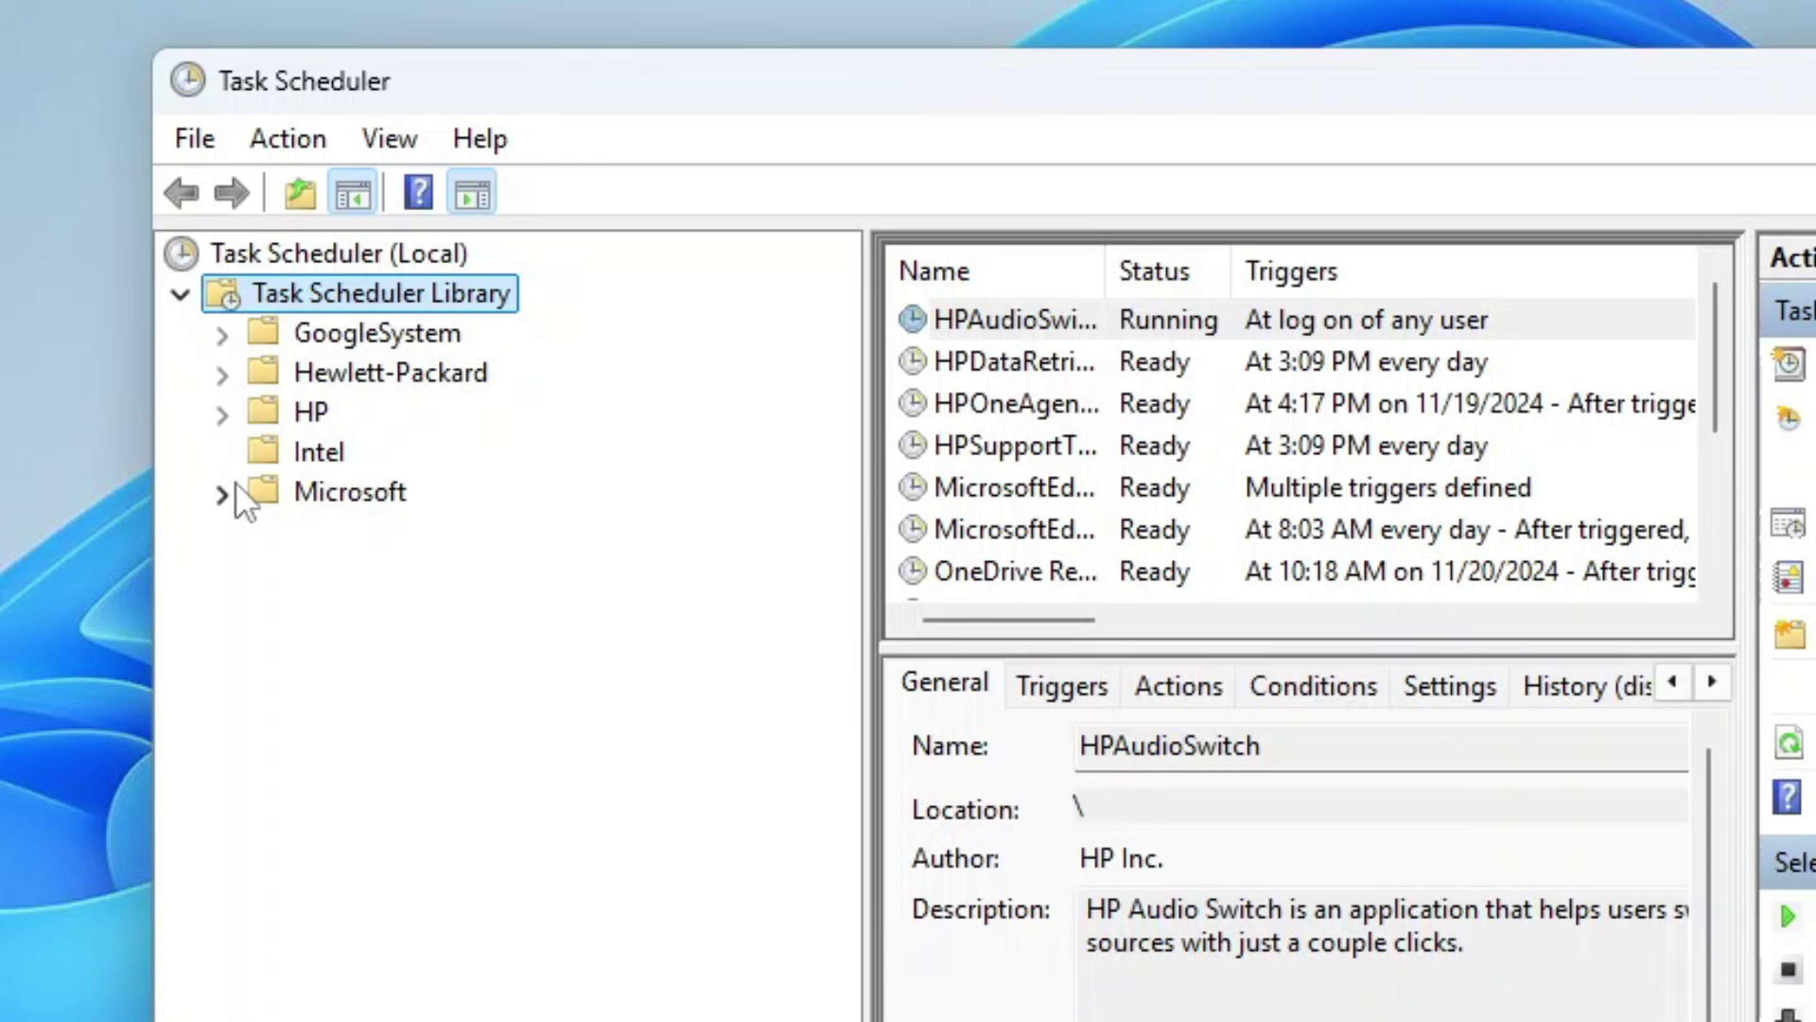
pyautogui.click(221, 492)
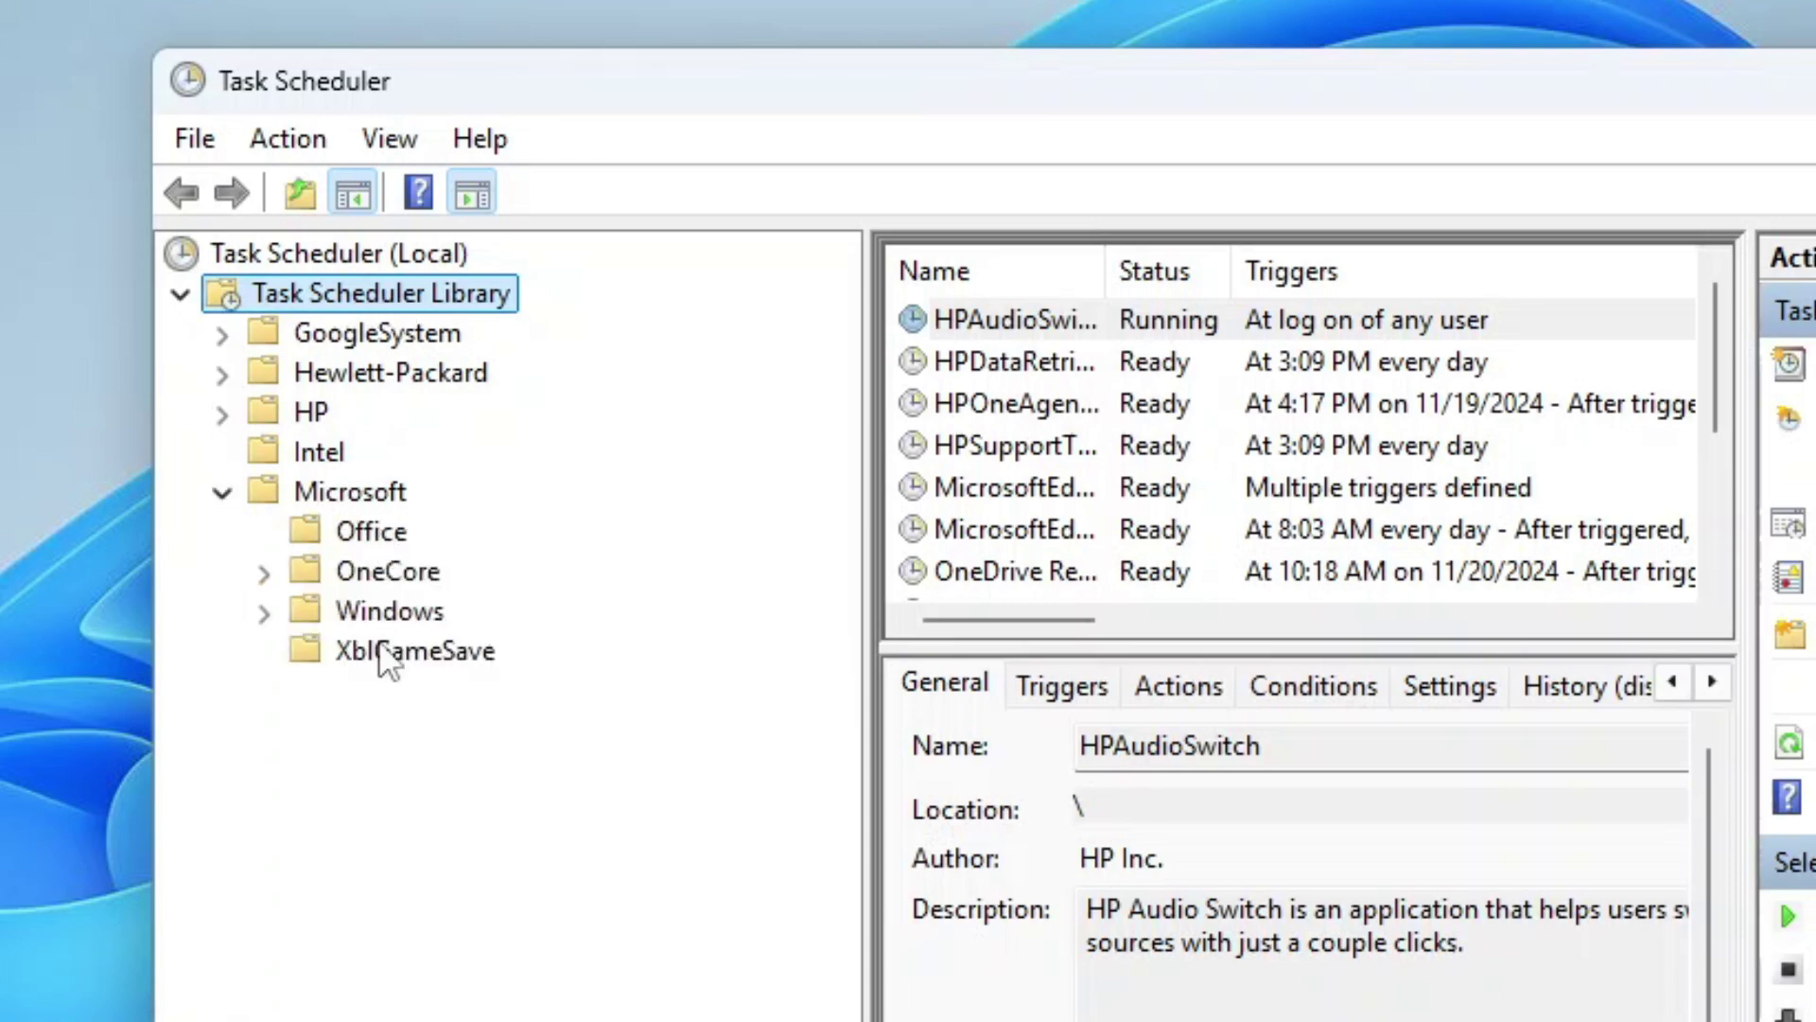
pyautogui.click(265, 613)
pyautogui.click(363, 612)
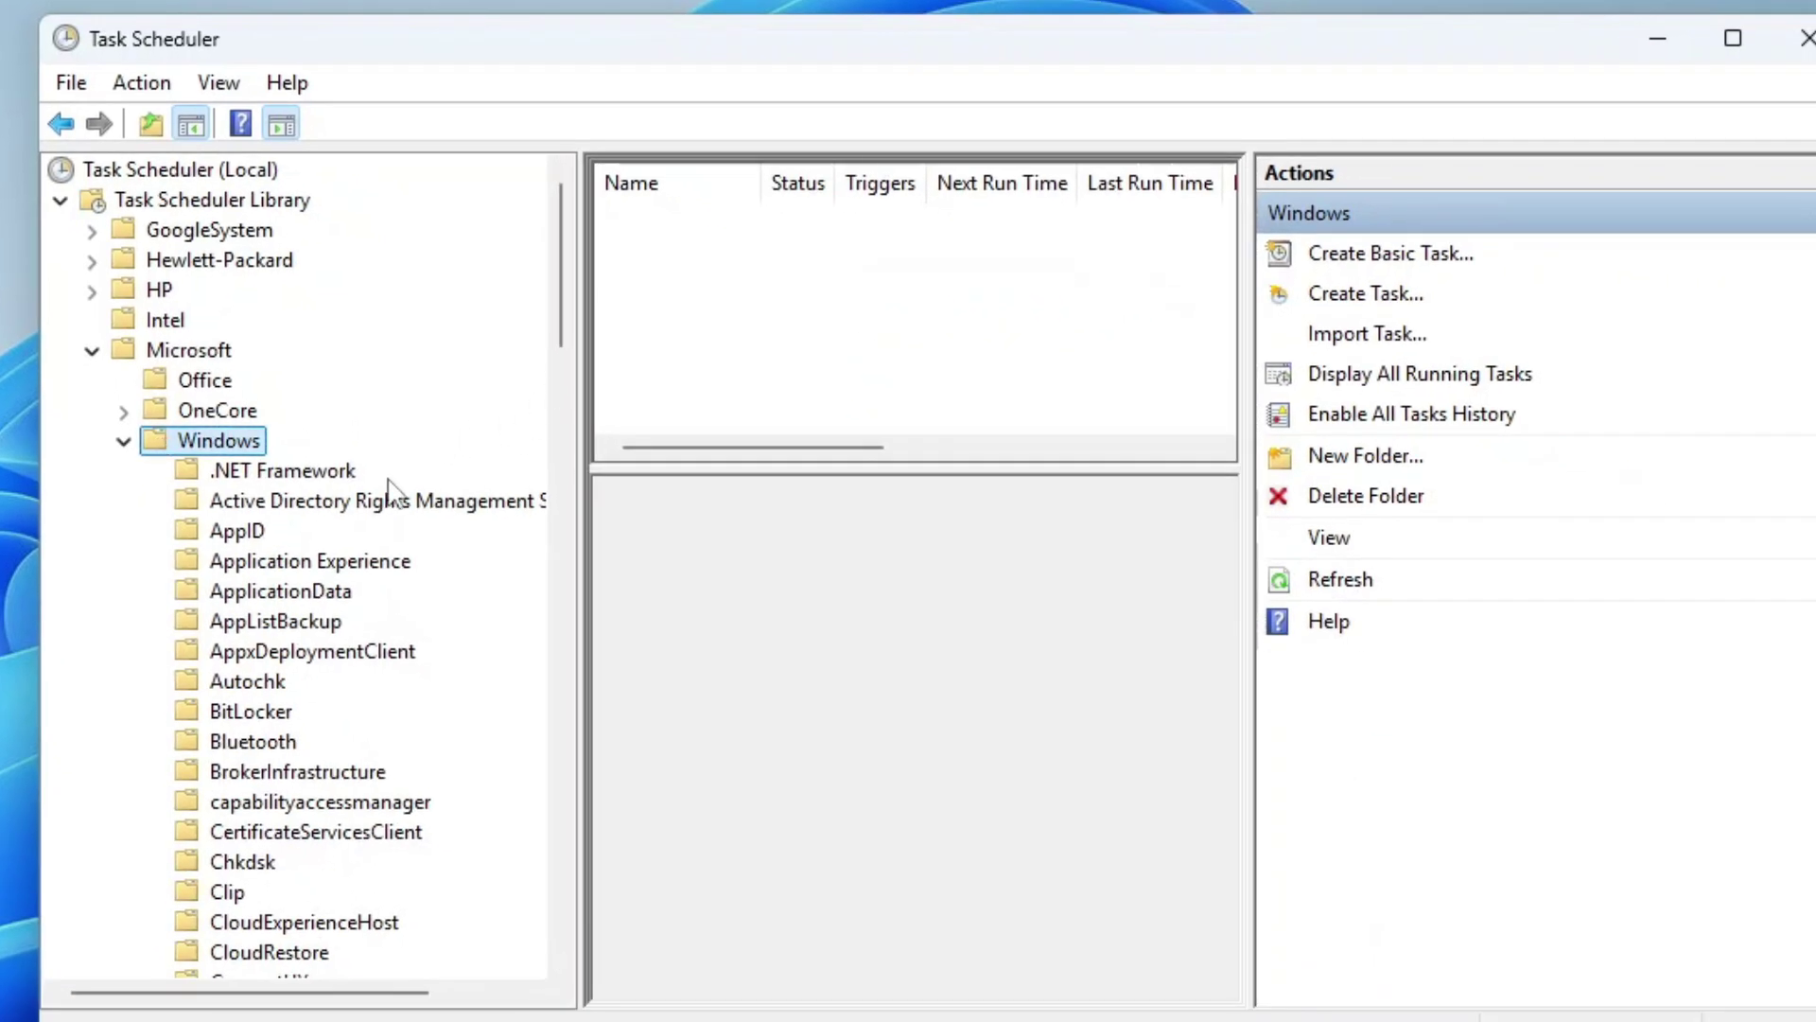
pyautogui.scroll(-2, 555, 634)
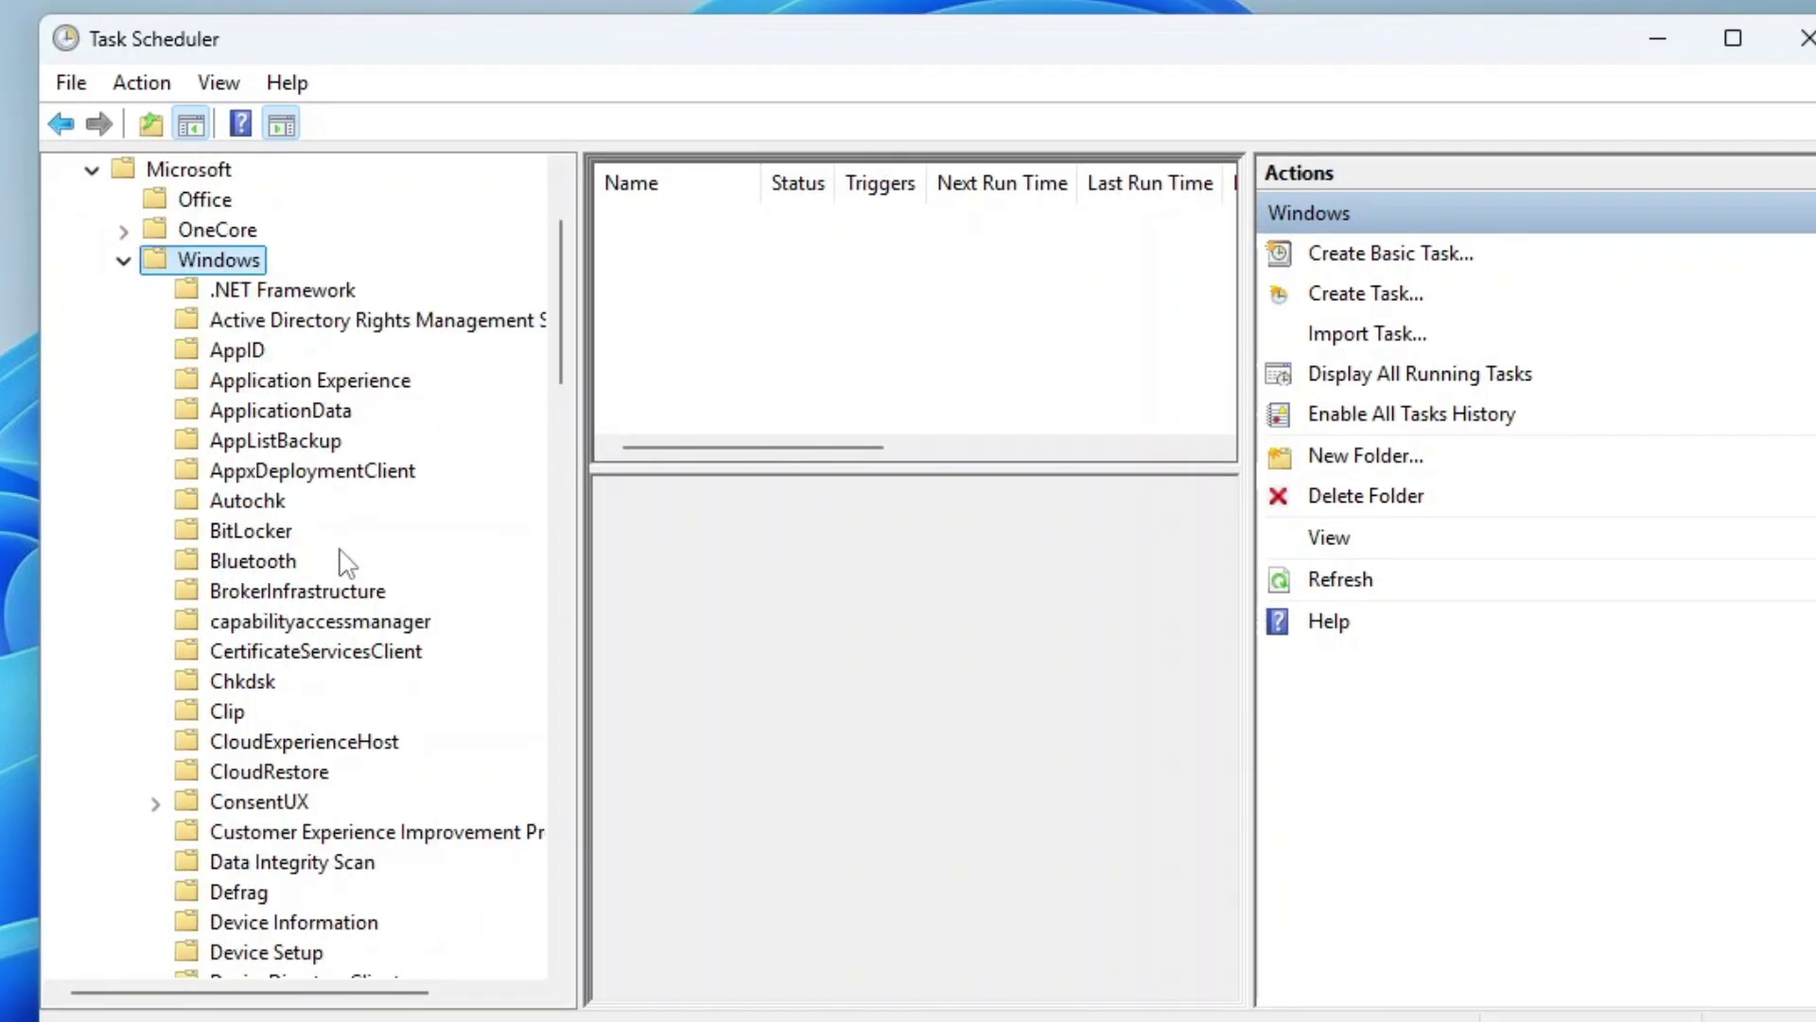
pyautogui.scroll(-1, 347, 565)
pyautogui.click(343, 293)
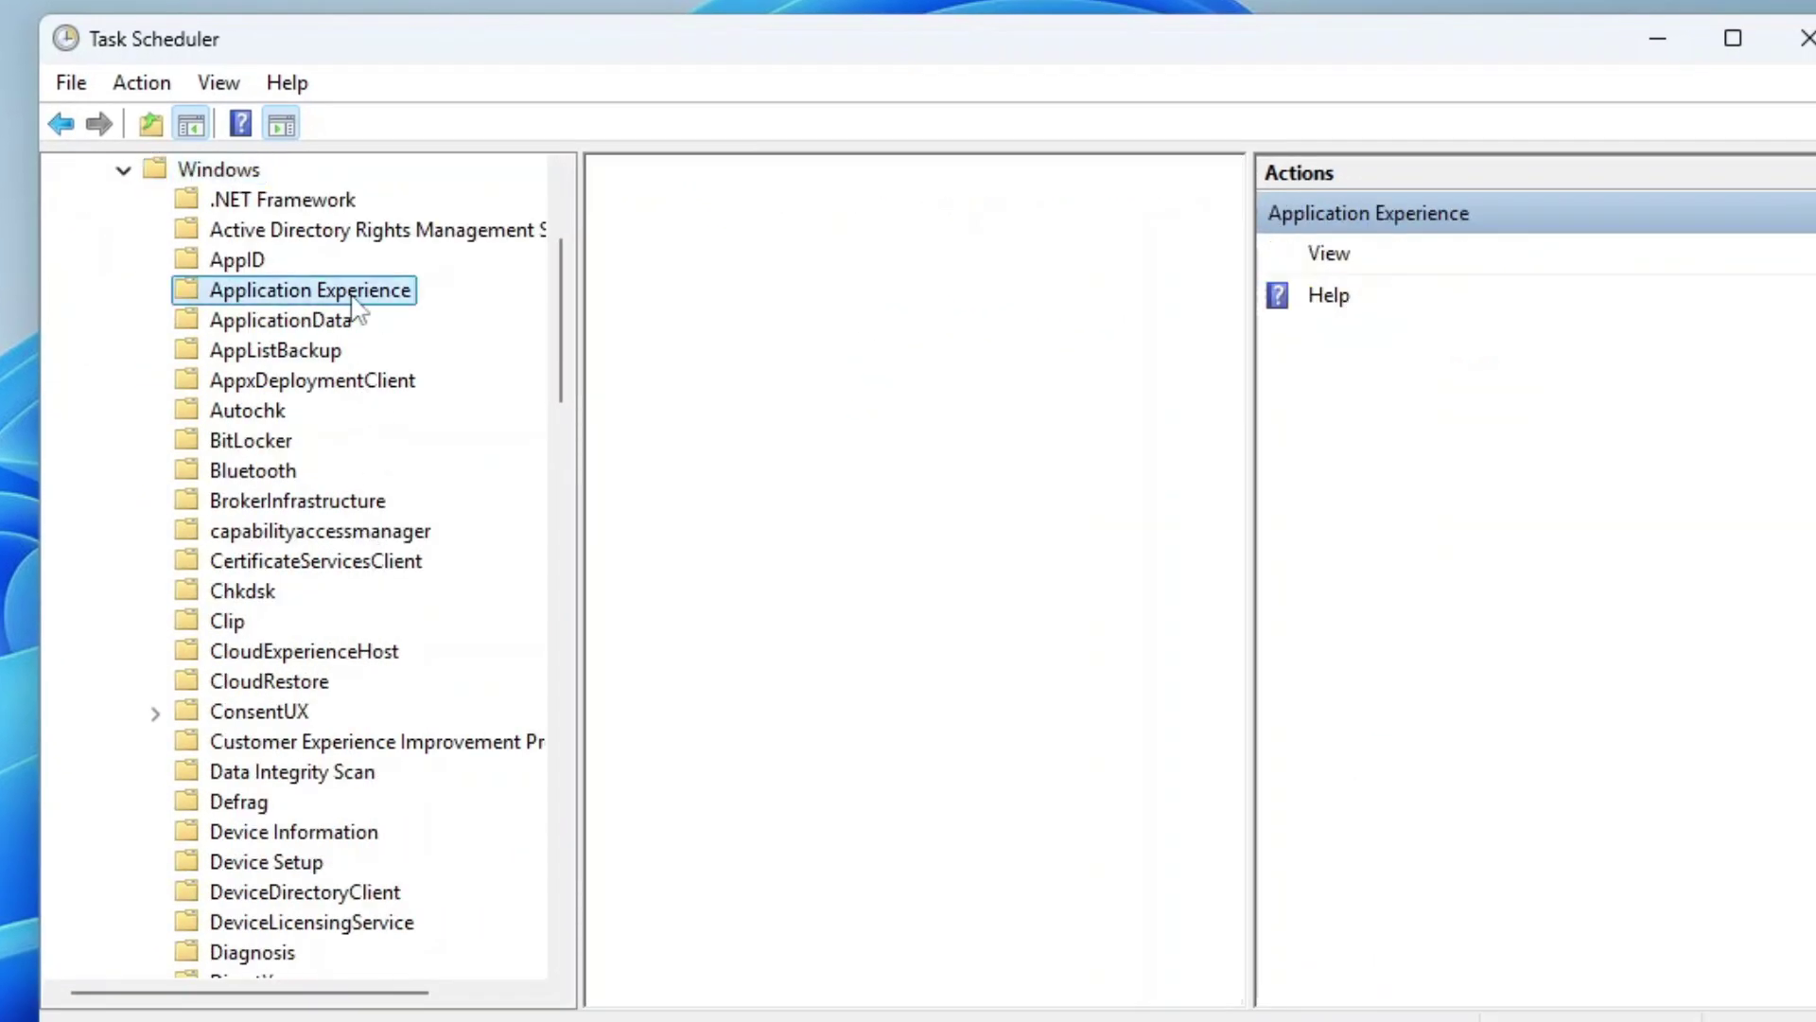
pyautogui.click(356, 748)
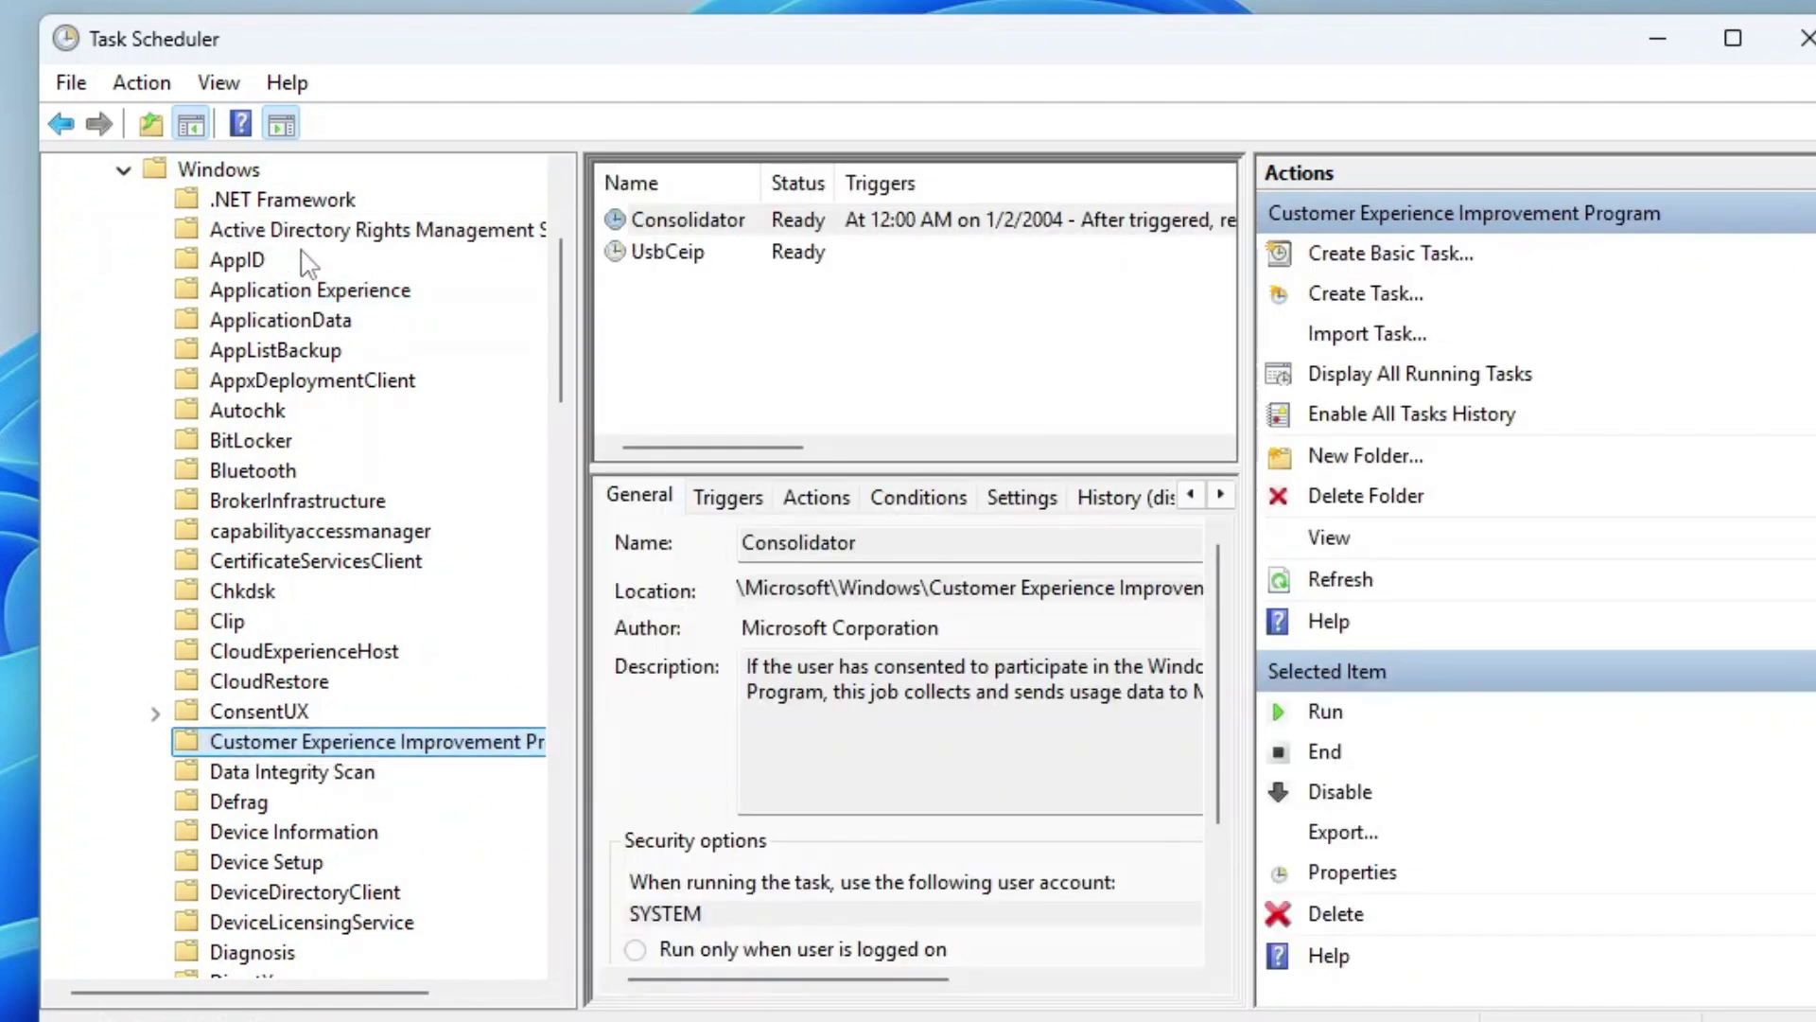
# Select Application Experience and enlarge the task list and its Name column.
pyautogui.click(310, 288)
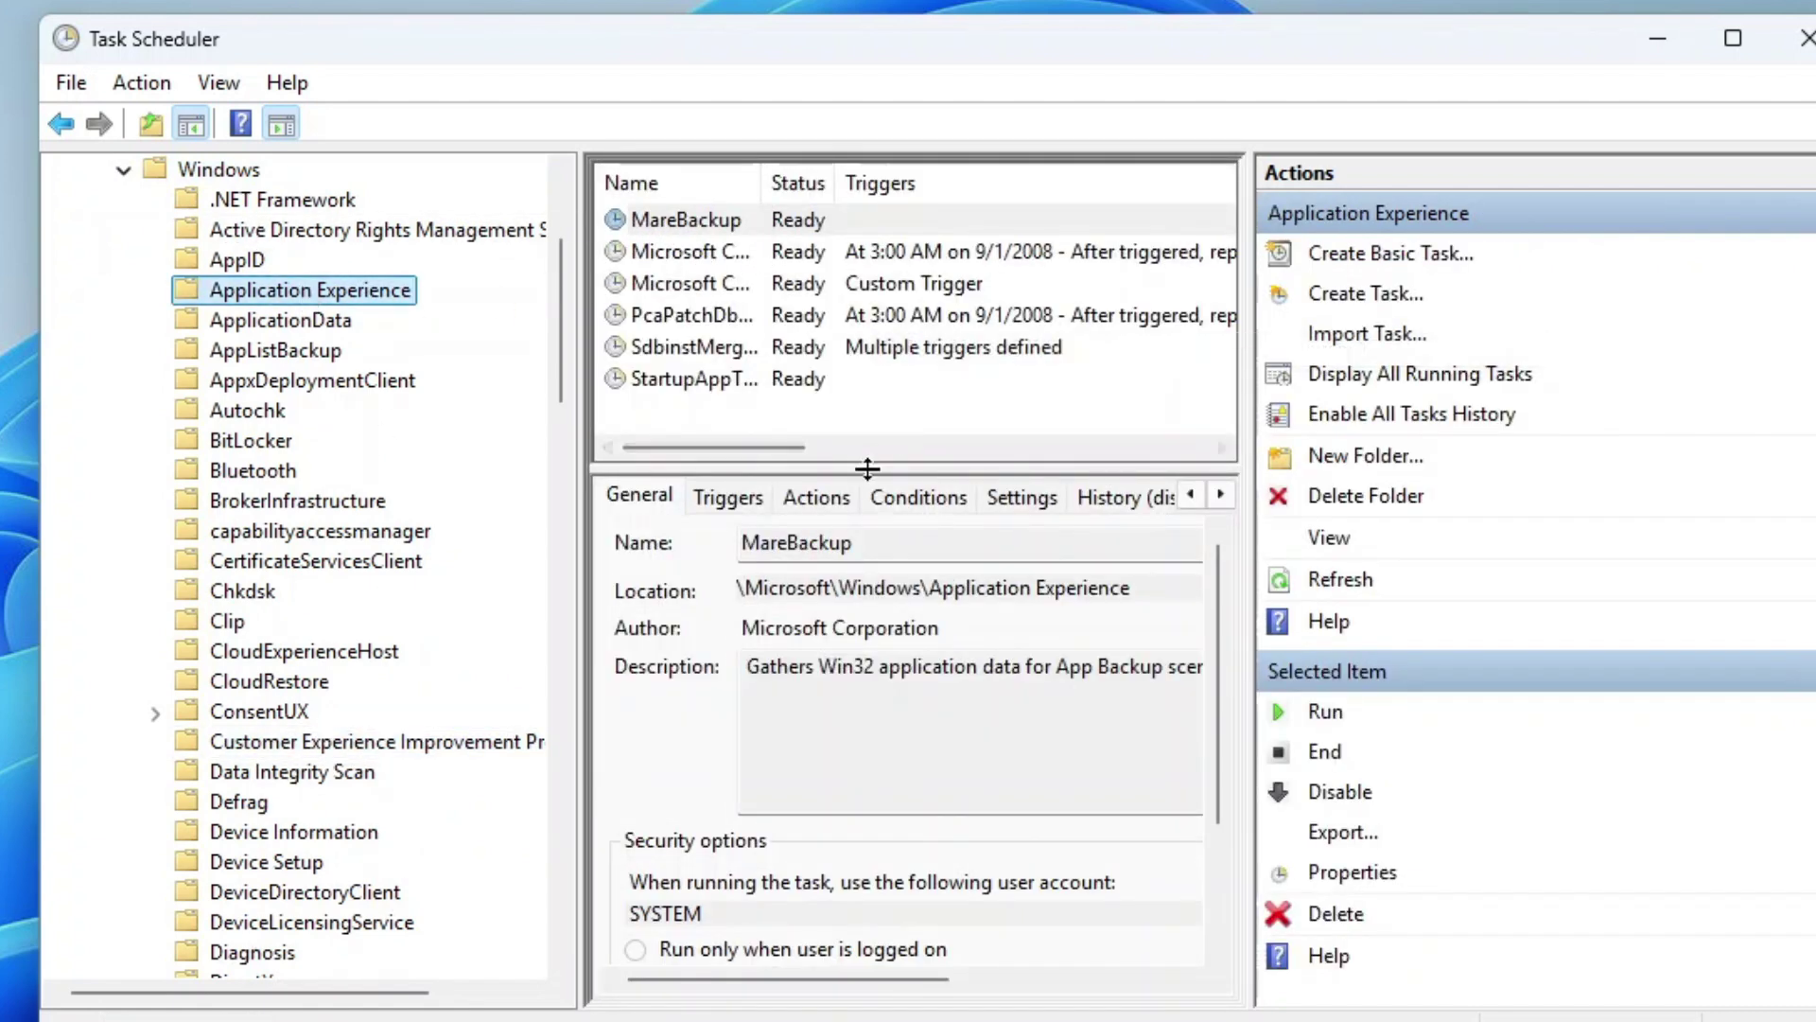
pyautogui.moveTo(867, 468); pyautogui.dragTo(908, 761)
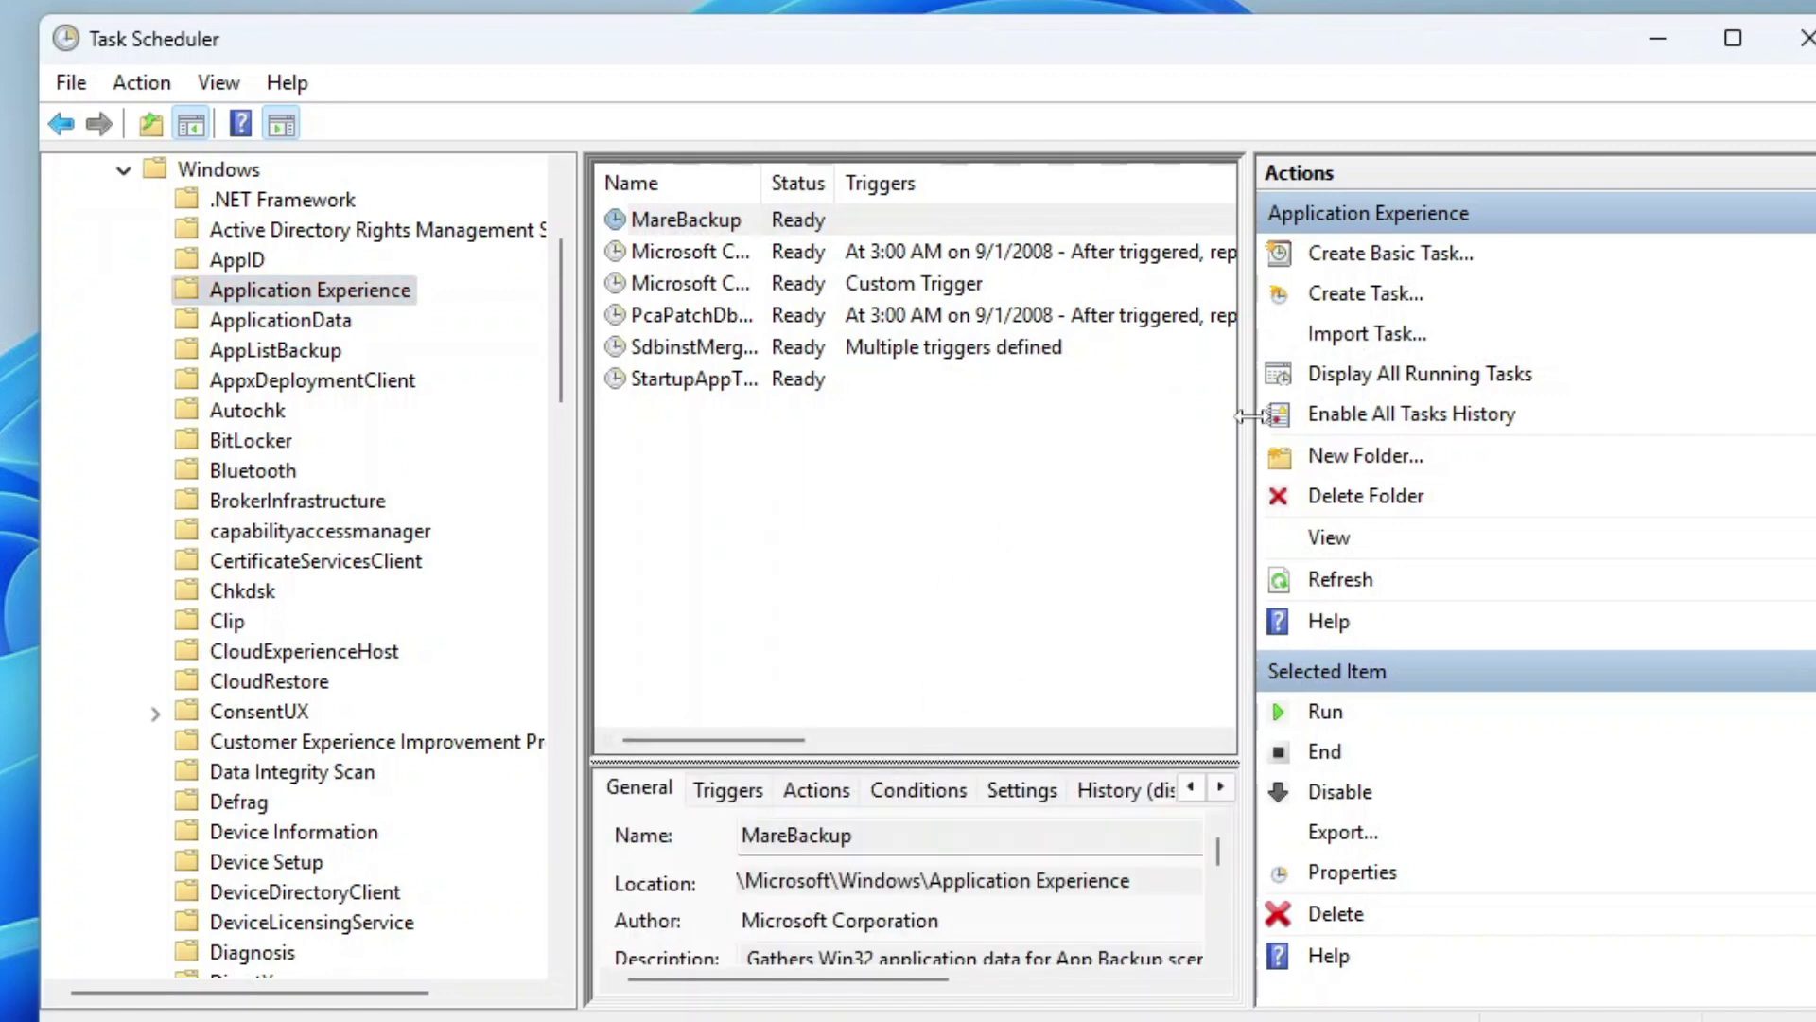
pyautogui.moveTo(1247, 416); pyautogui.dragTo(1396, 417)
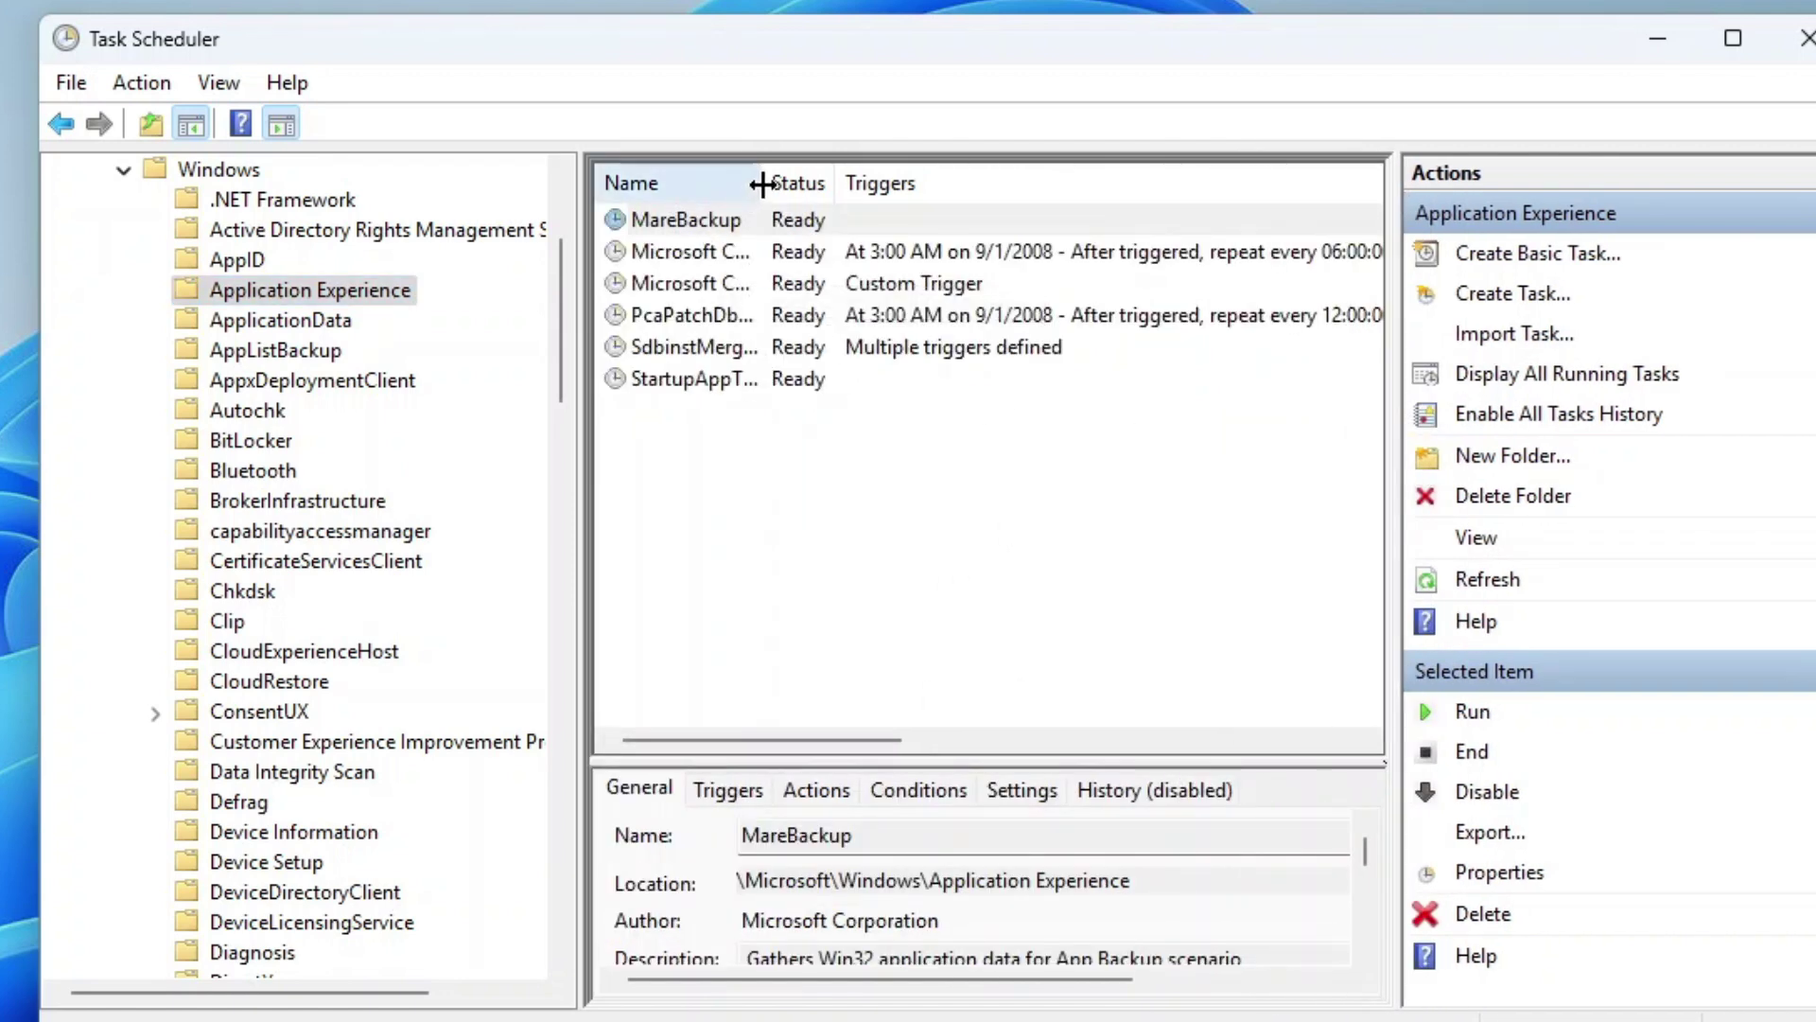
pyautogui.moveTo(762, 184); pyautogui.dragTo(899, 184)
# Inspect right-click actions for MareBackup and the five tasks below it, choosing none.
pyautogui.click(791, 228)
pyautogui.rightClick(791, 228)
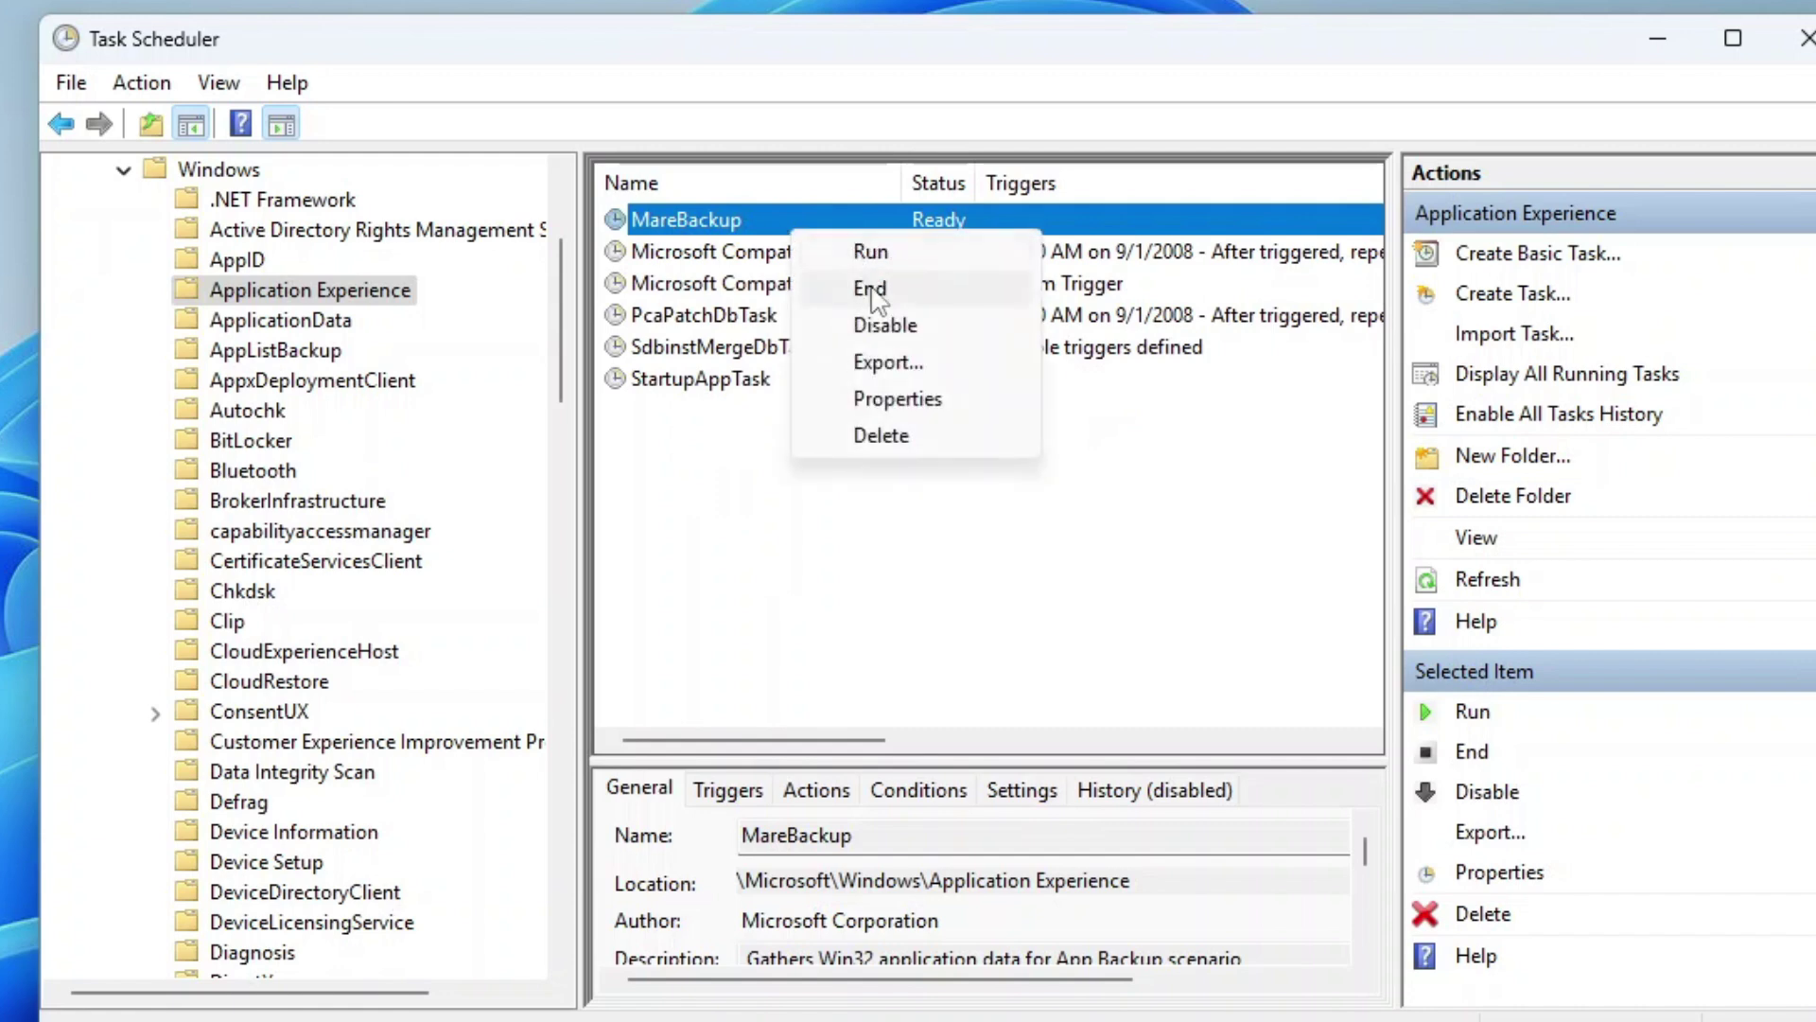
pyautogui.click(669, 479)
pyautogui.moveTo(670, 471); pyautogui.dragTo(743, 253)
pyautogui.rightClick(779, 254)
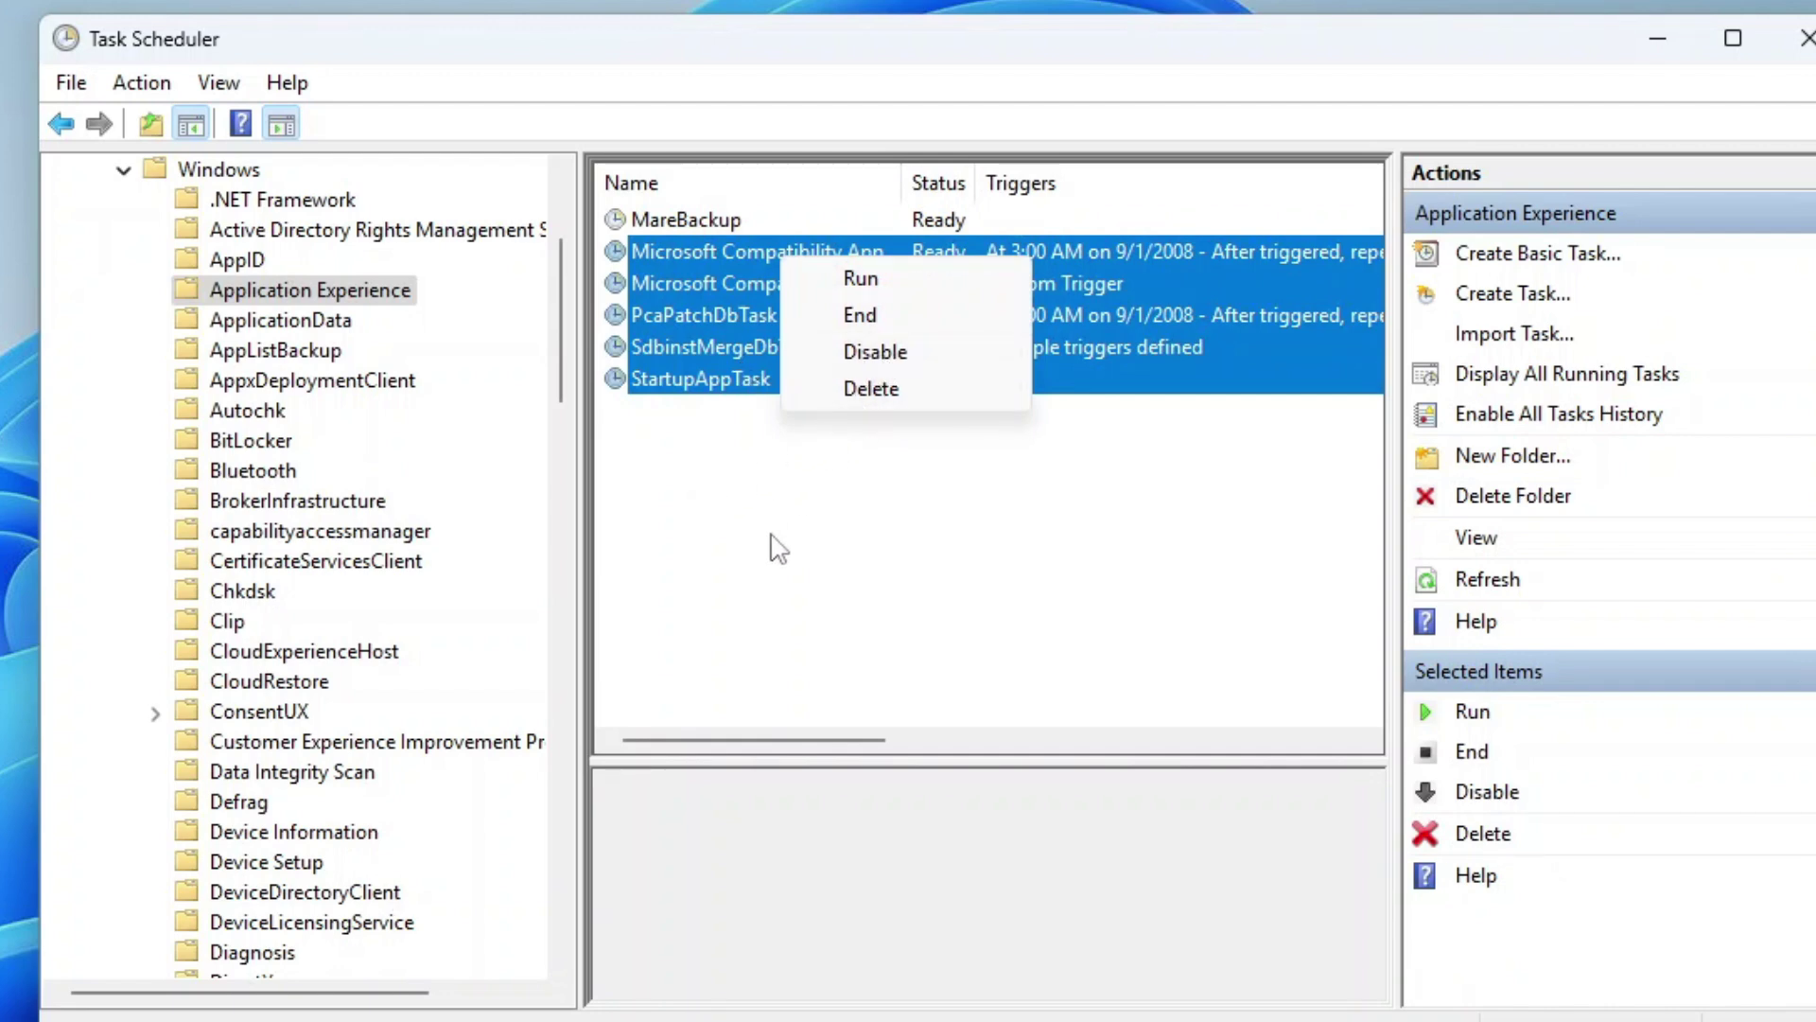
pyautogui.click(770, 543)
pyautogui.click(770, 543)
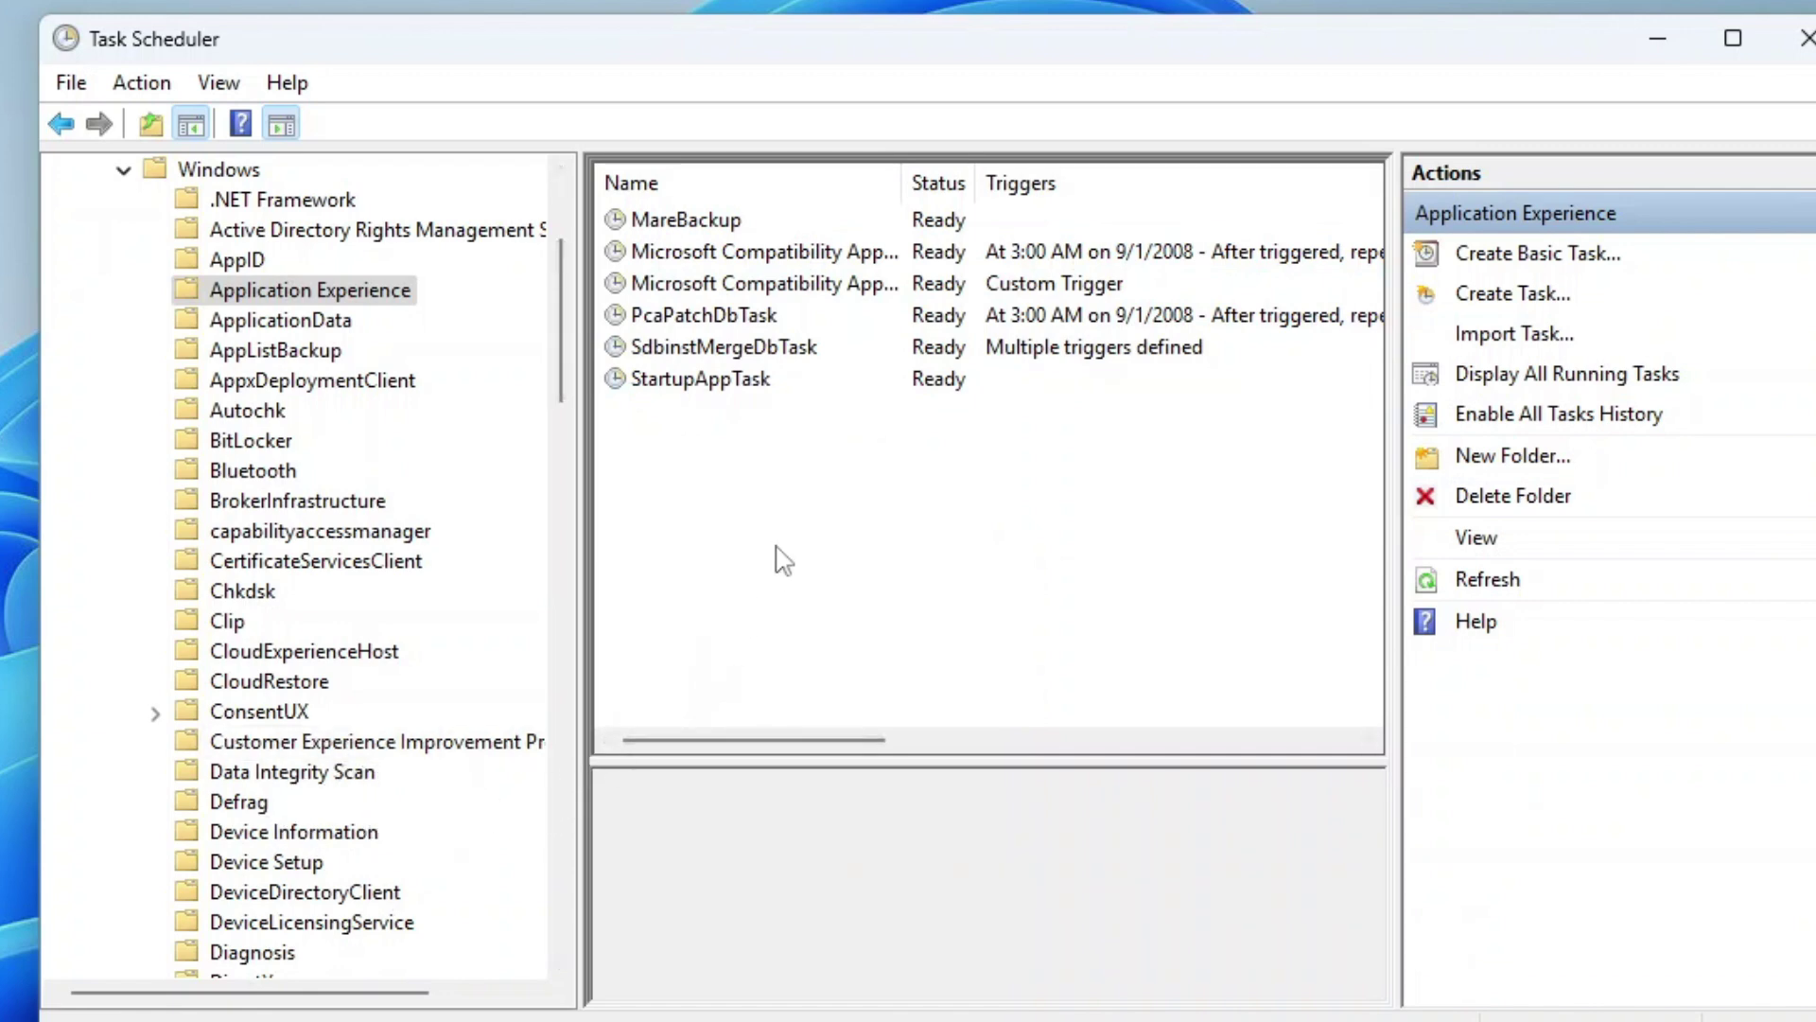
# View the CloudExperienceHost tasks, then return and bring up StartupAppTask's actions.
pyautogui.click(341, 660)
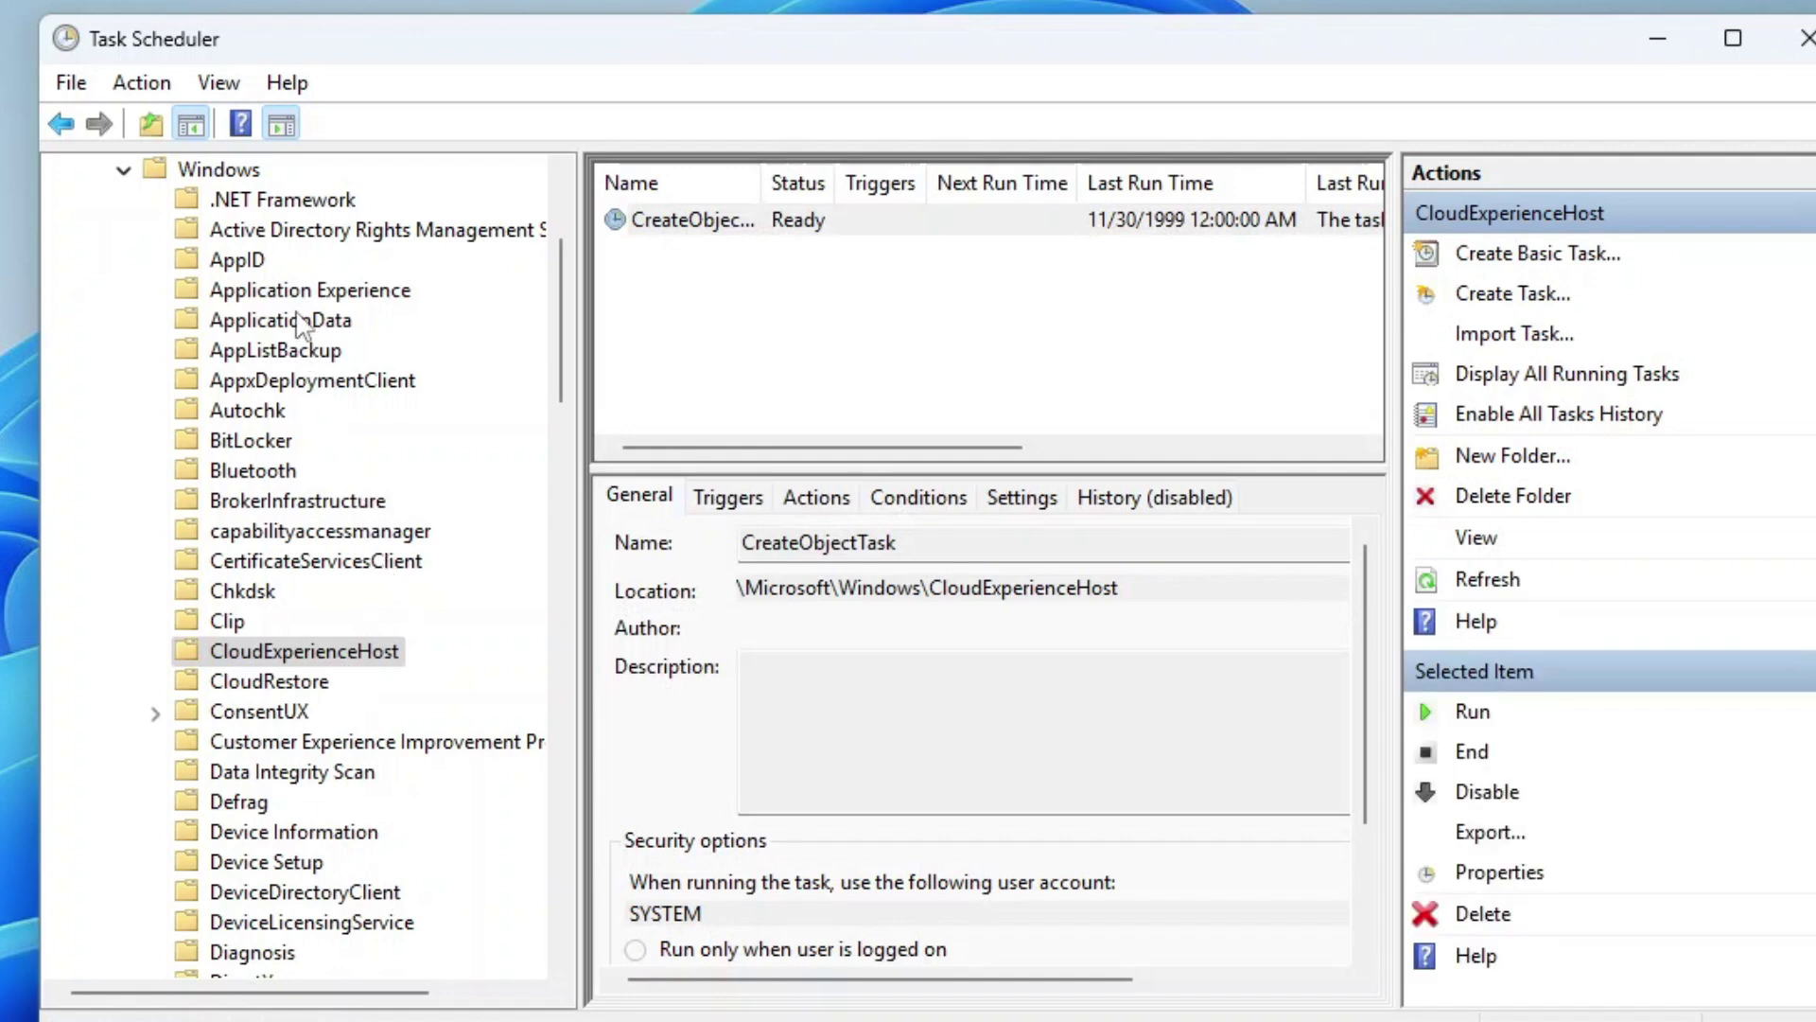
pyautogui.click(333, 303)
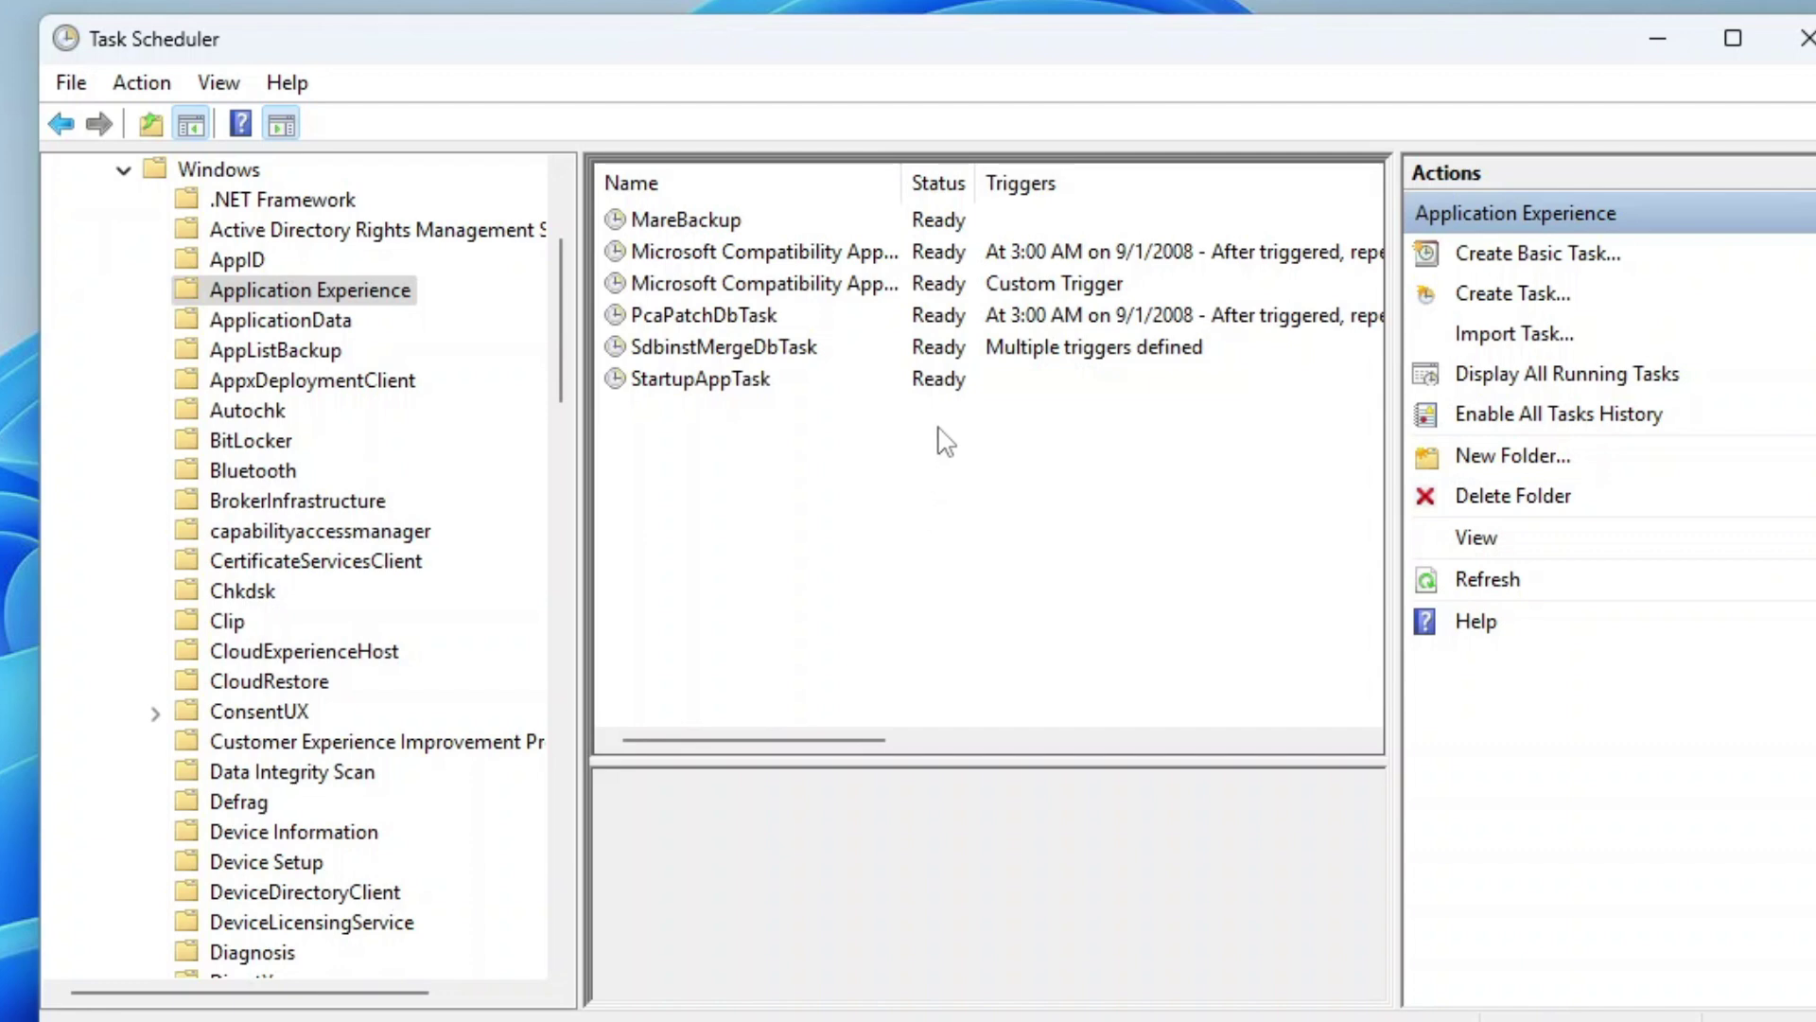
pyautogui.rightClick(700, 389)
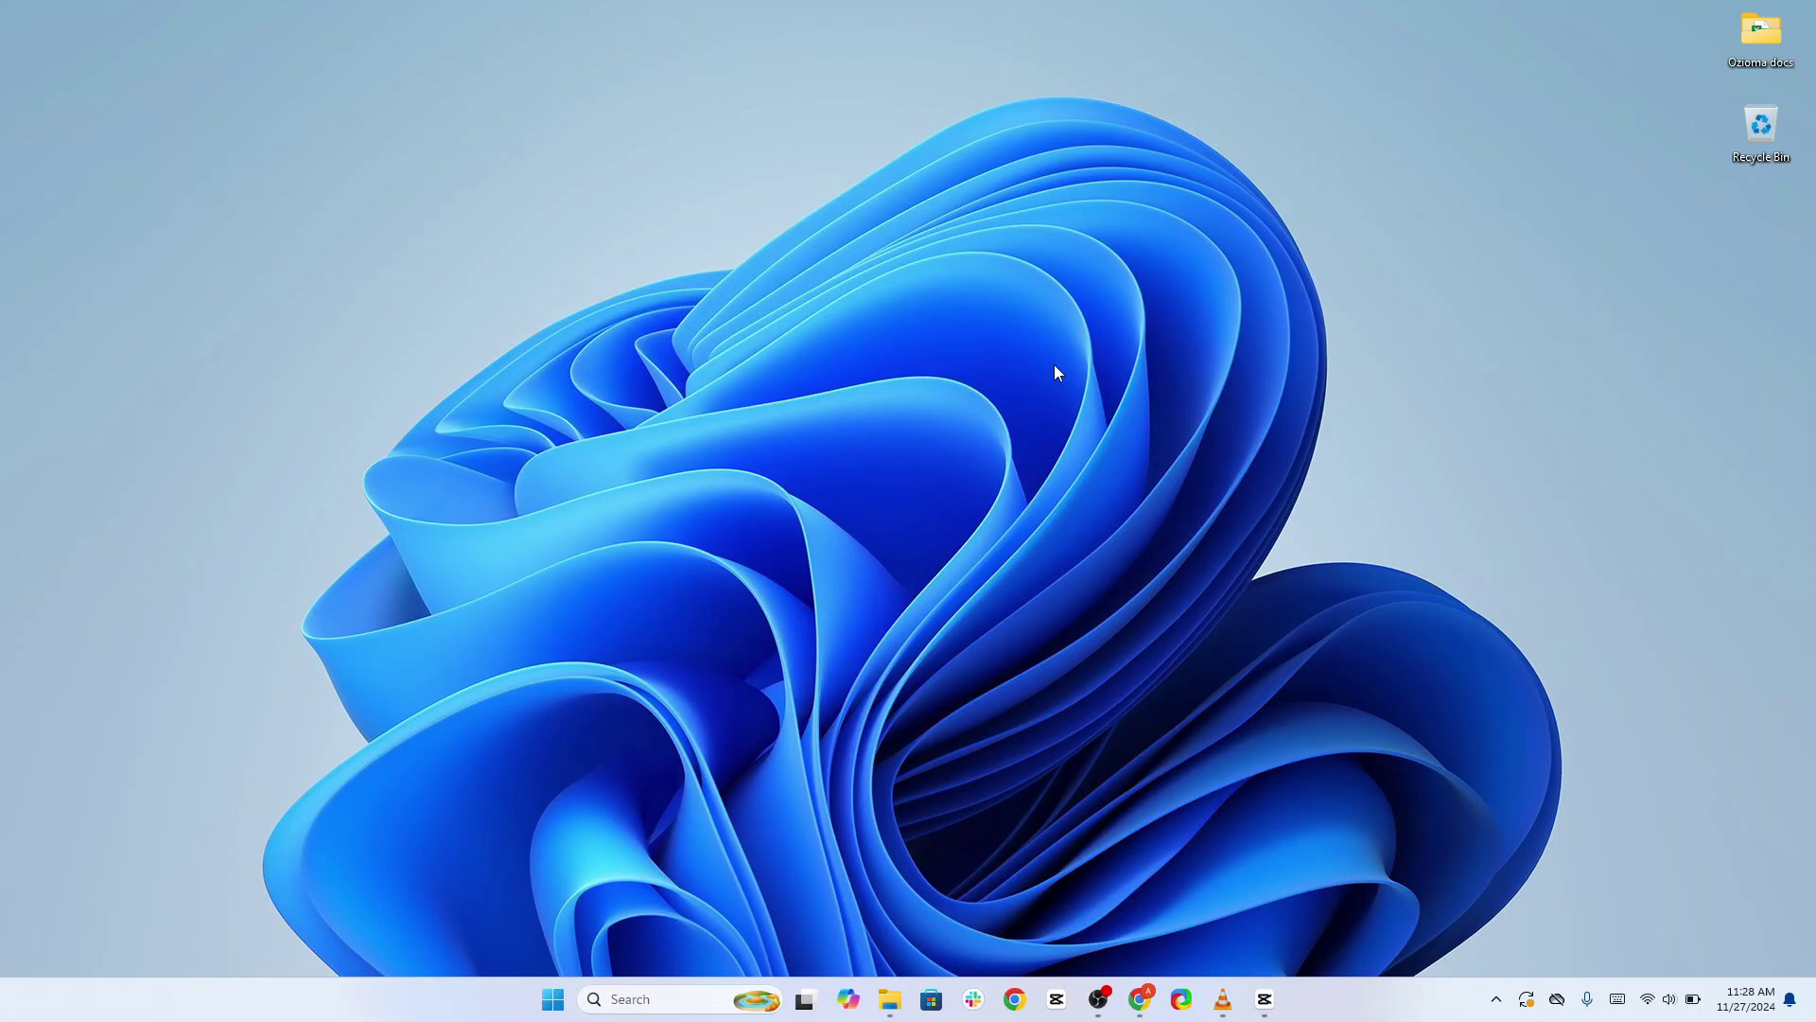
# Open Windows search from the taskbar to look for Registry Editor.
pyautogui.click(667, 1005)
# Launch Registry Editor as administrator and locate the DataCollection key.
pyautogui.write('reg')
pyautogui.click(1072, 566)
pyautogui.scroll(7, 515, 340)
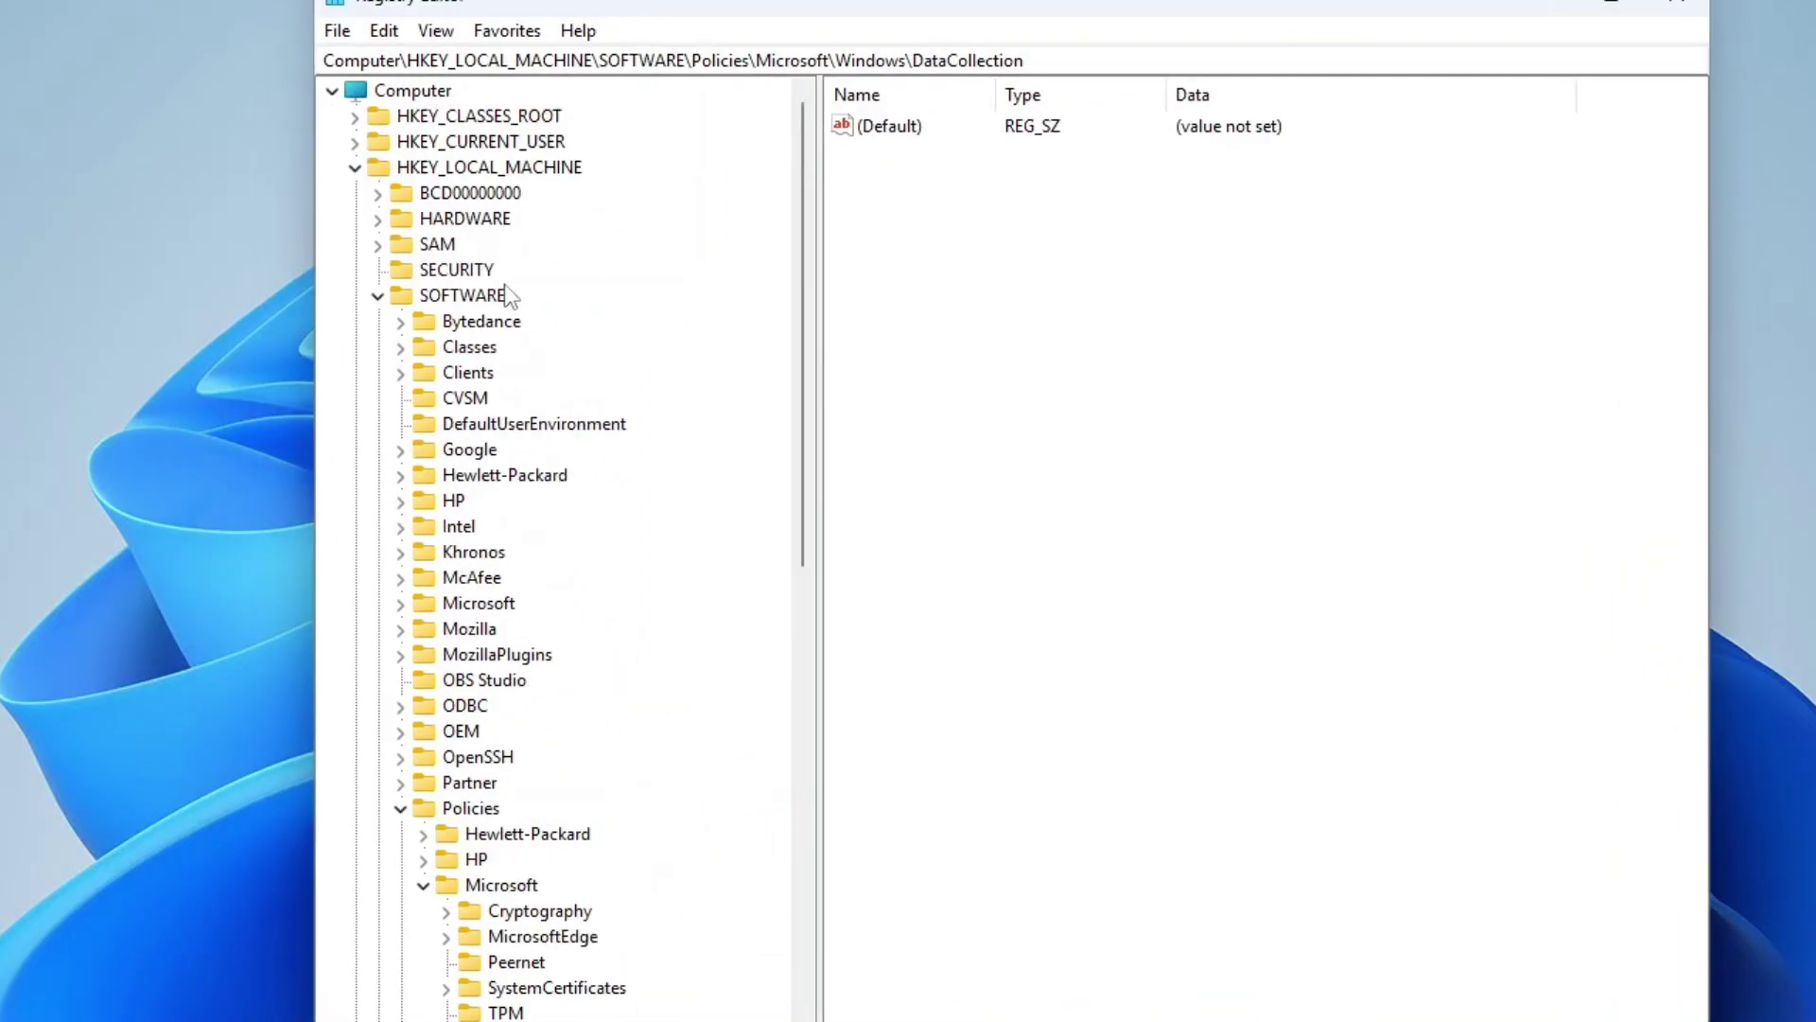
pyautogui.scroll(-7, 509, 295)
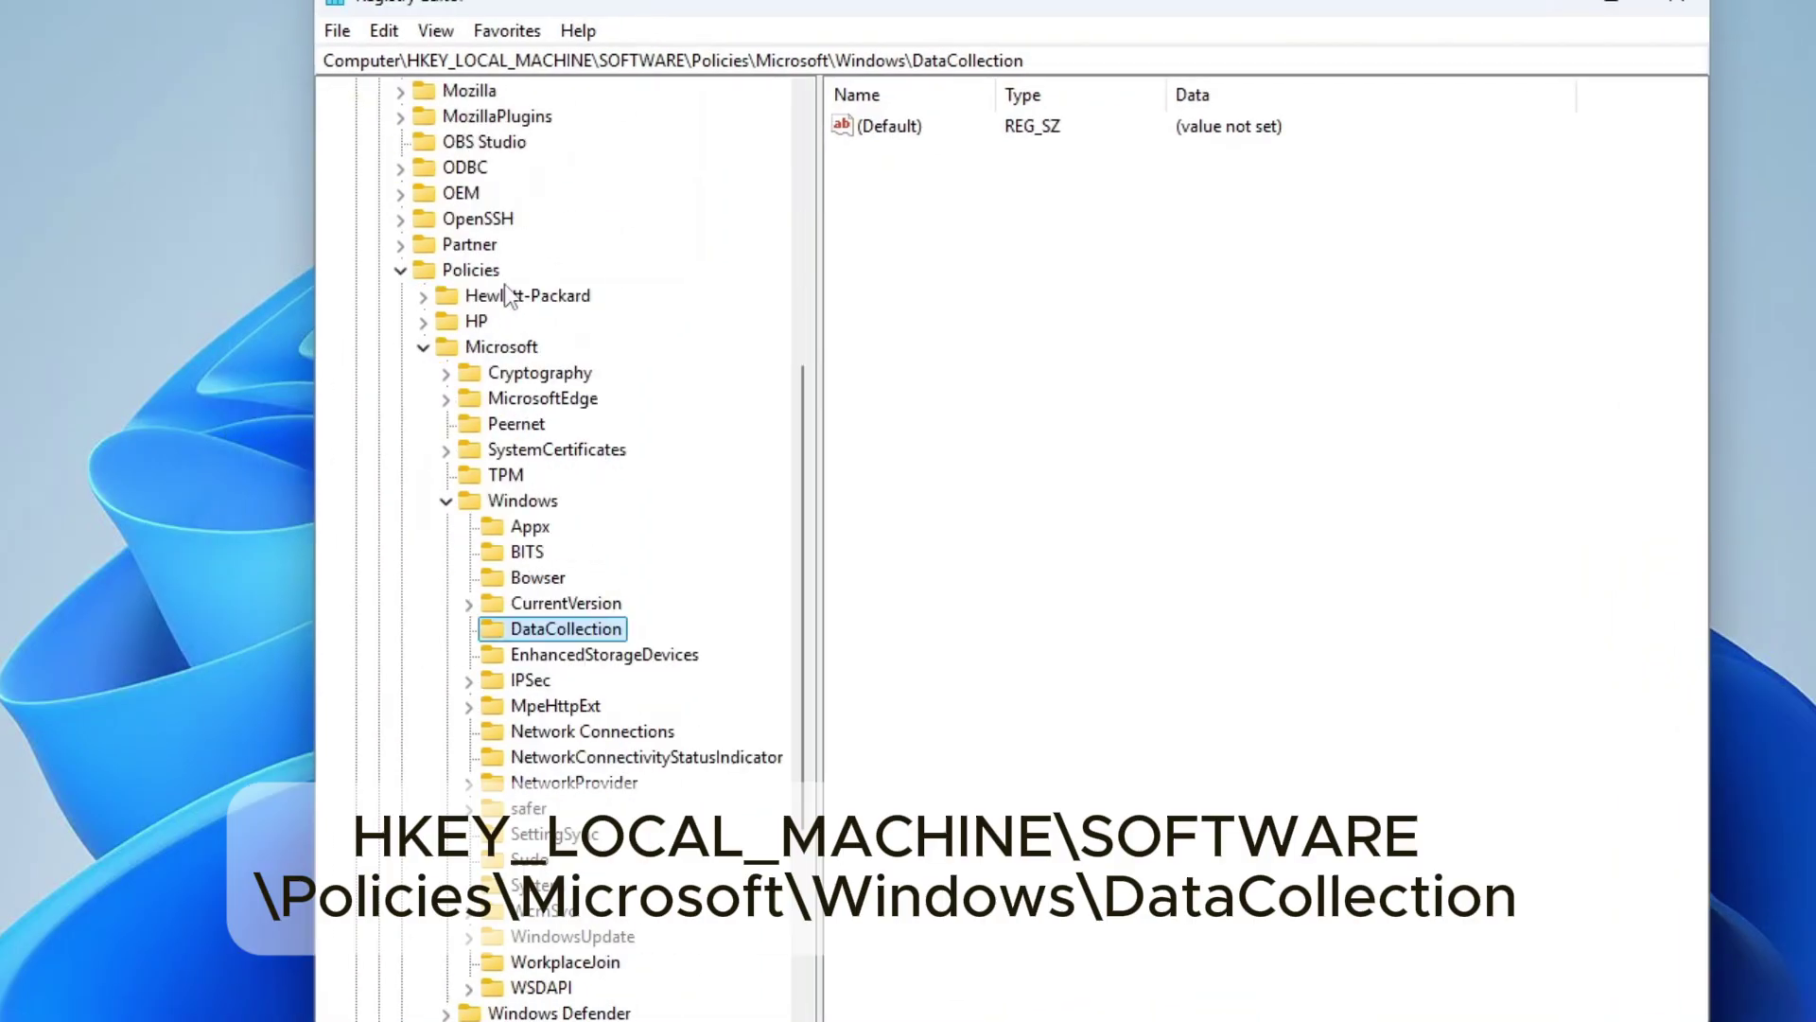
# Create a DWORD (32-bit) value named AllowTelemetry in DataCollection, set to 0.
pyautogui.rightClick(608, 630)
pyautogui.moveTo(928, 690)
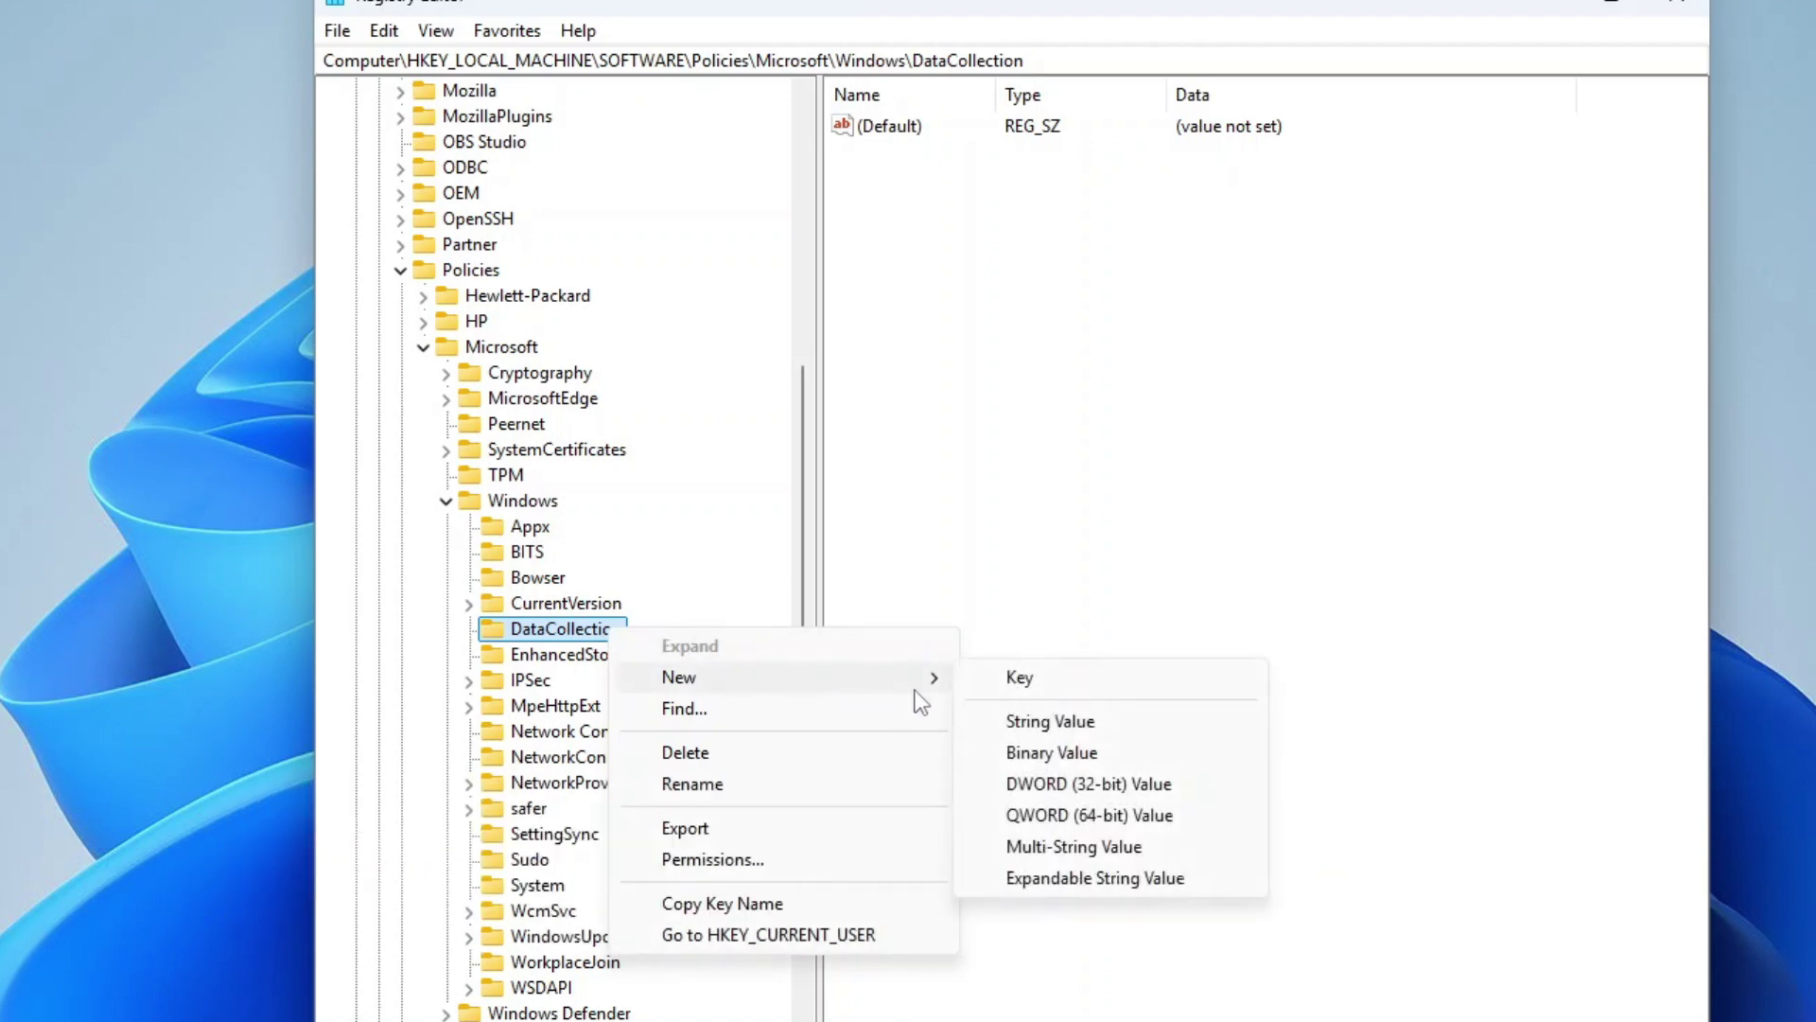
pyautogui.click(1063, 783)
pyautogui.write('AllowTelemetry')
pyautogui.press('Return')
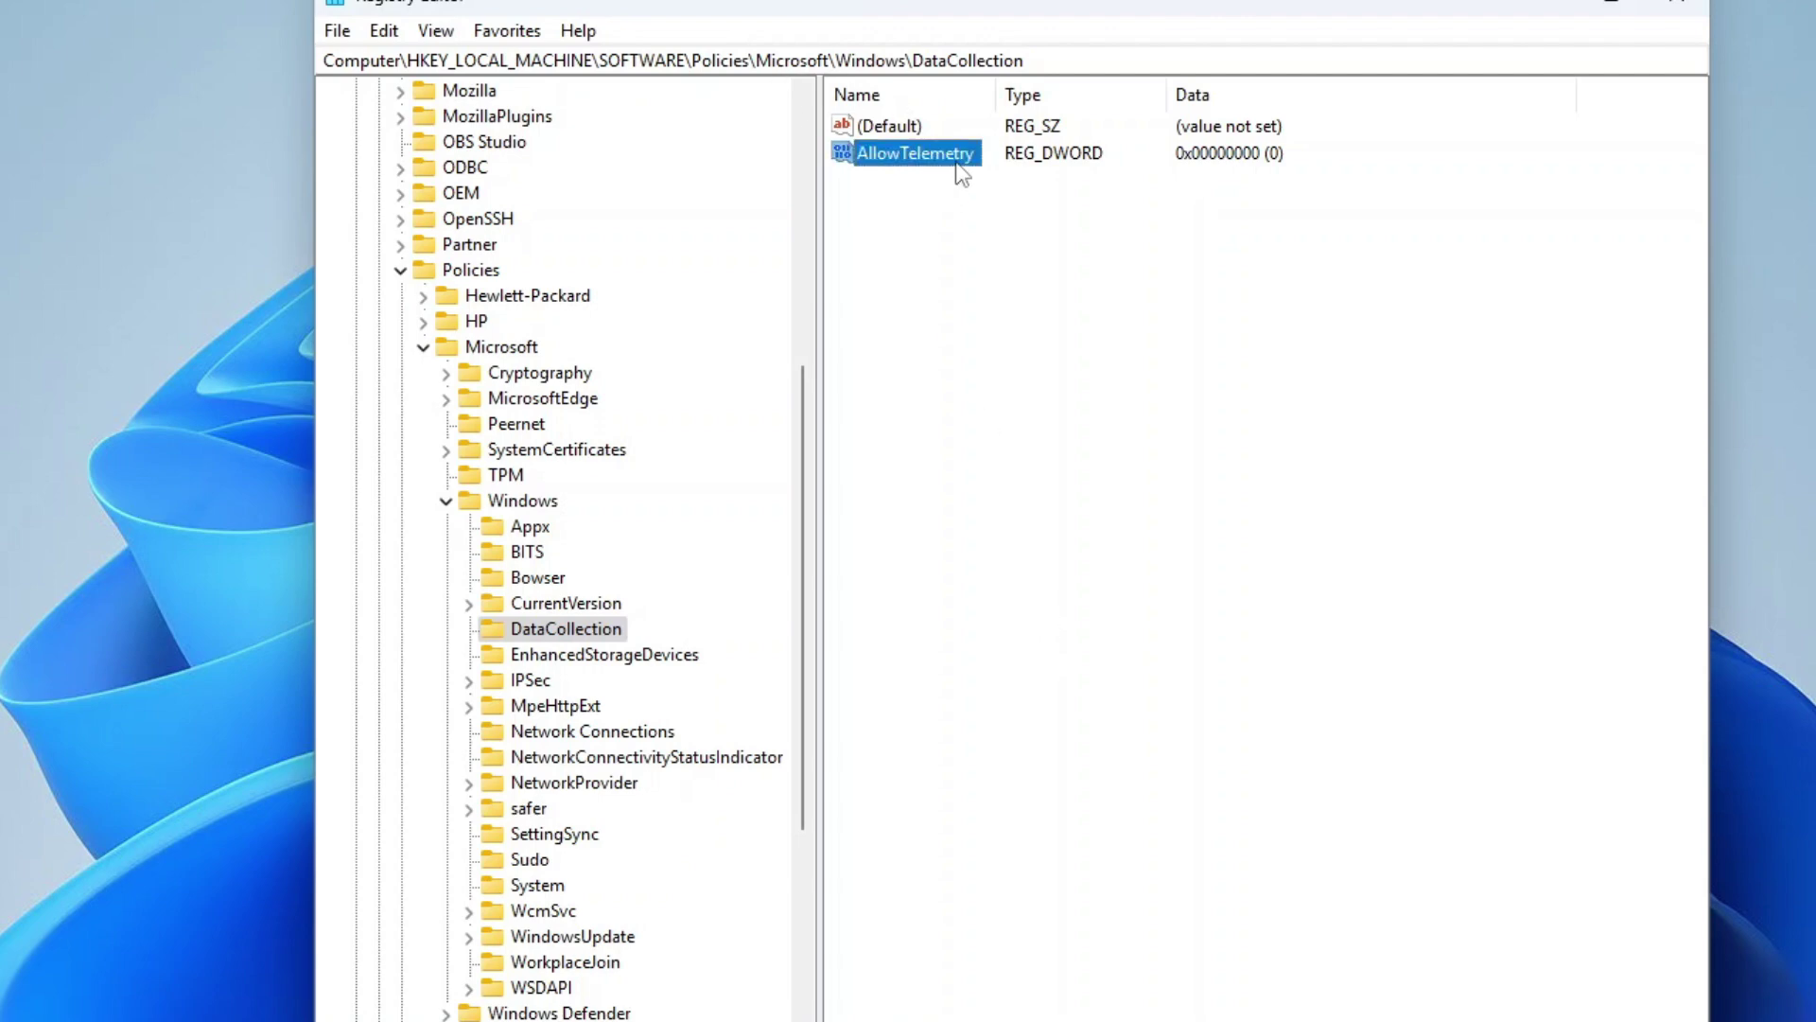
pyautogui.doubleClick(957, 164)
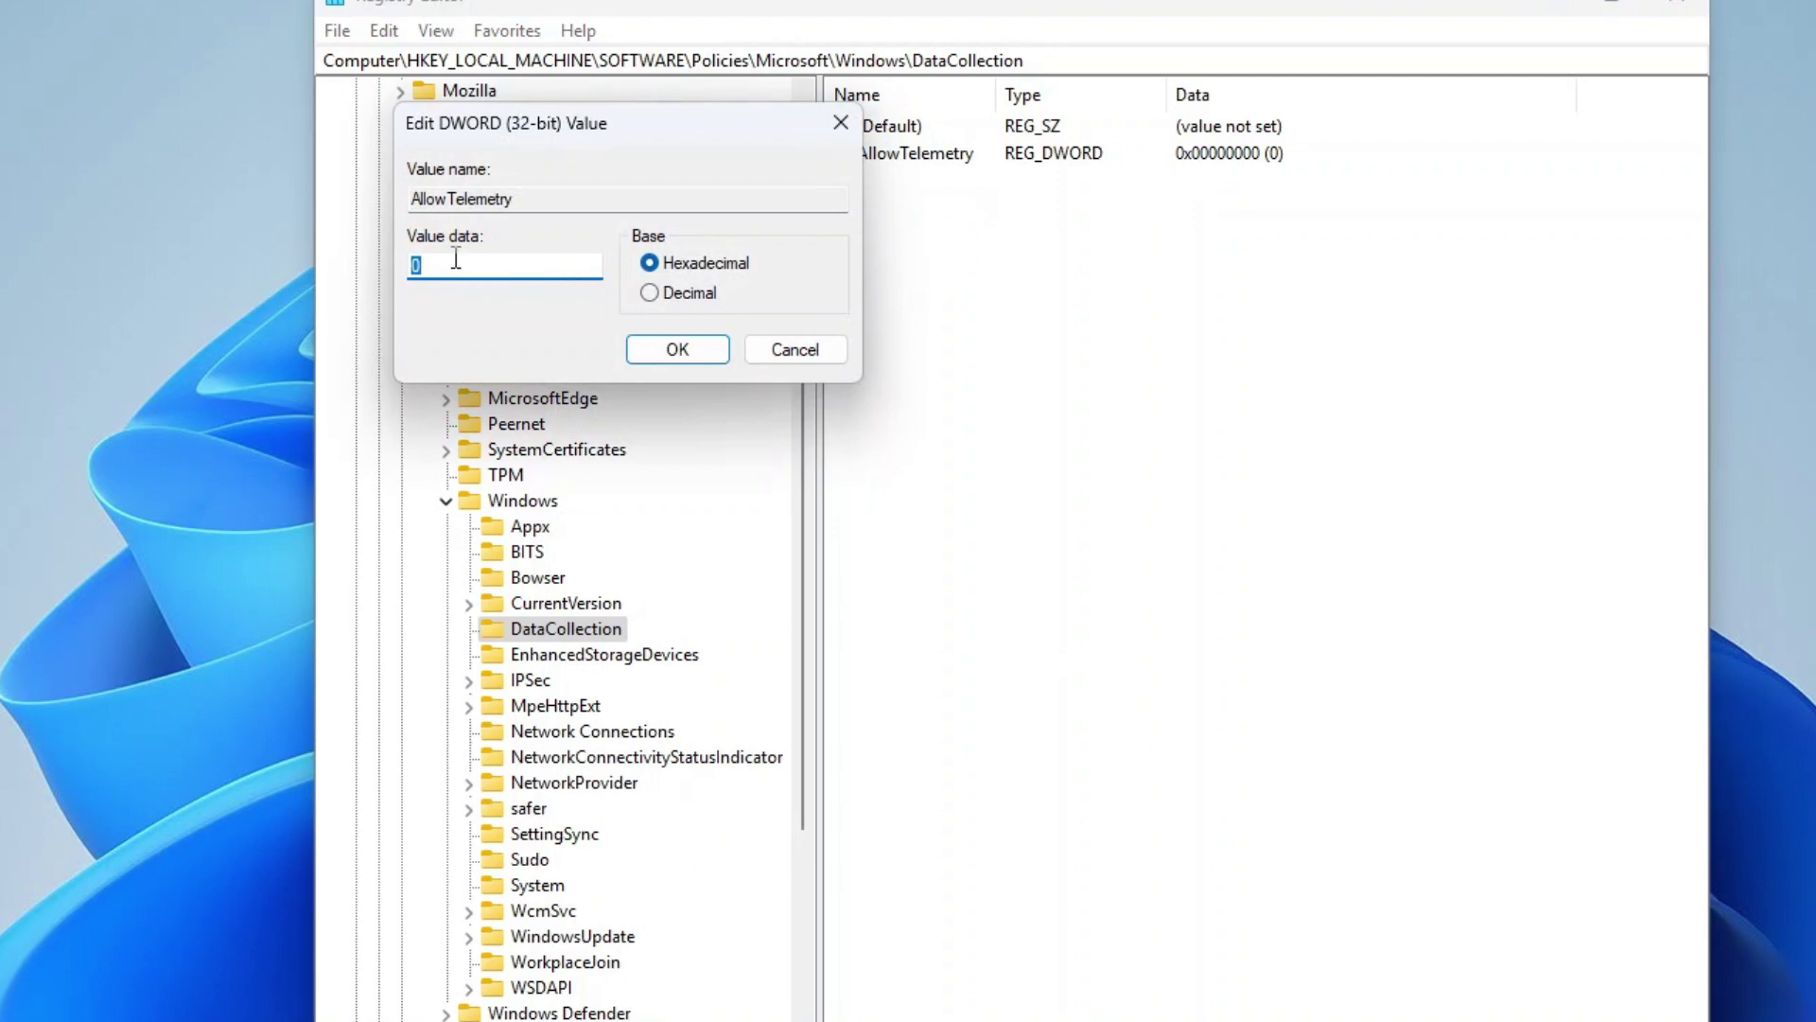
pyautogui.click(678, 350)
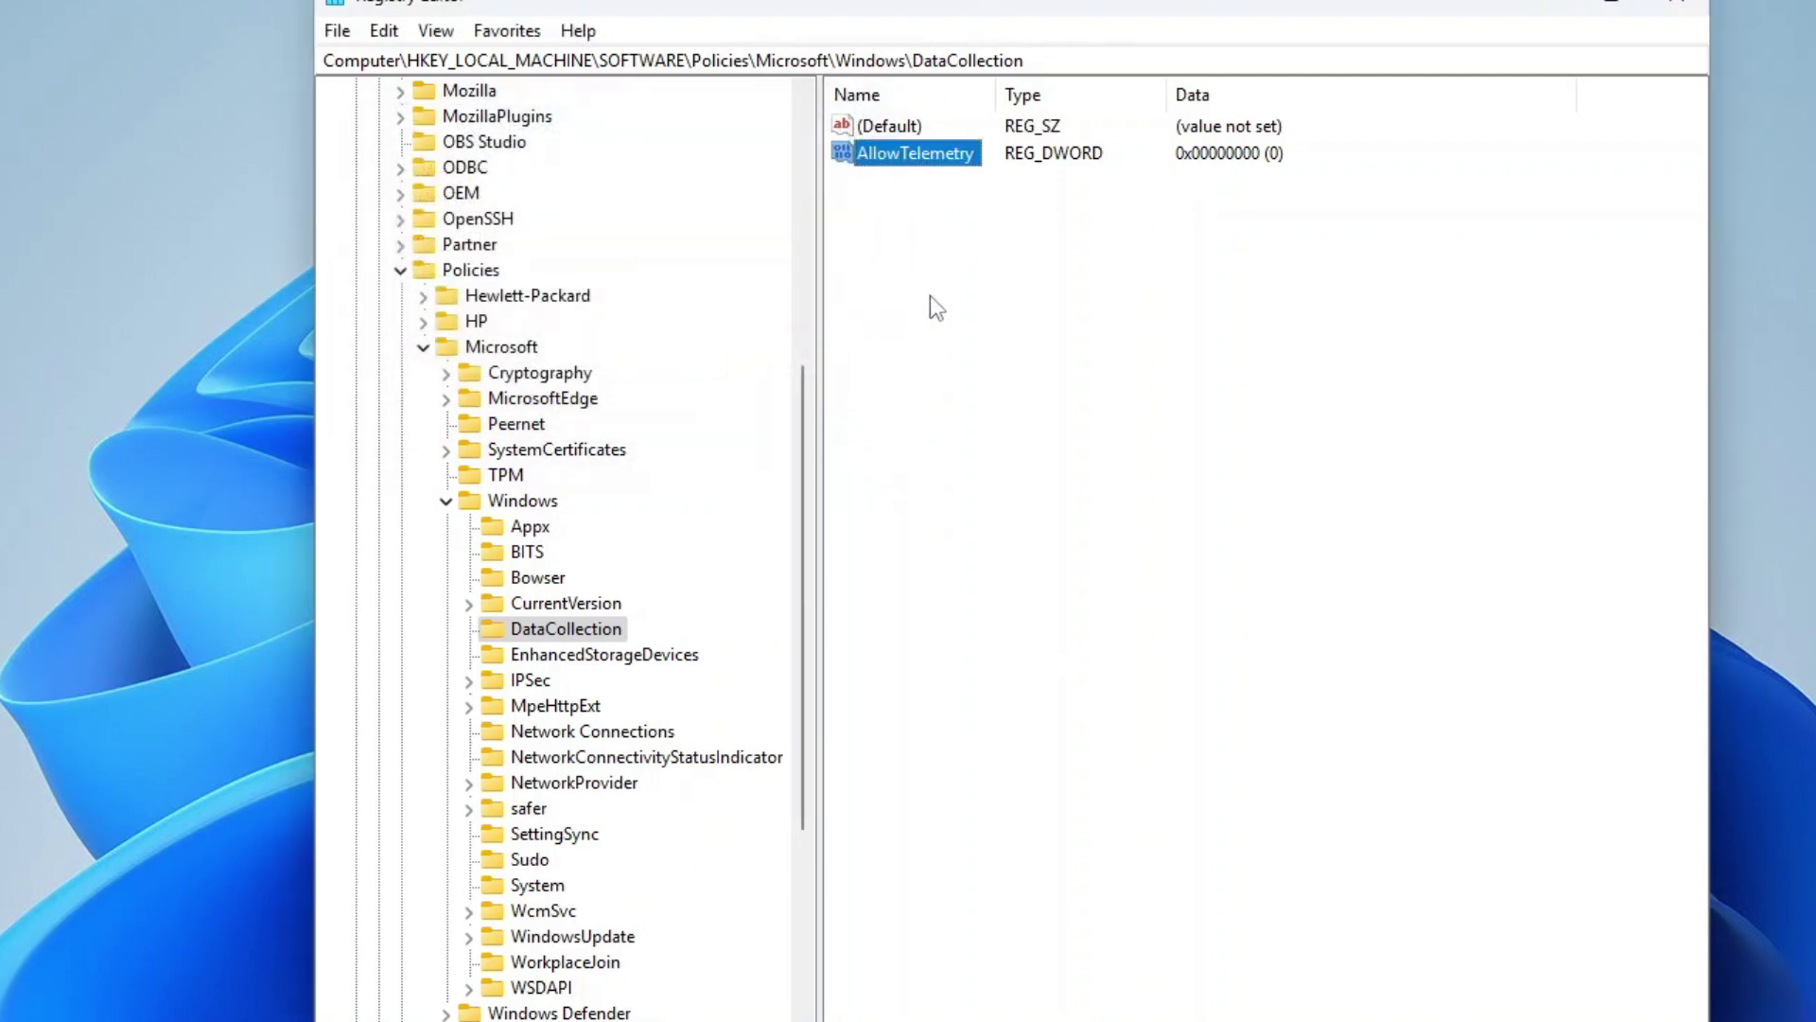